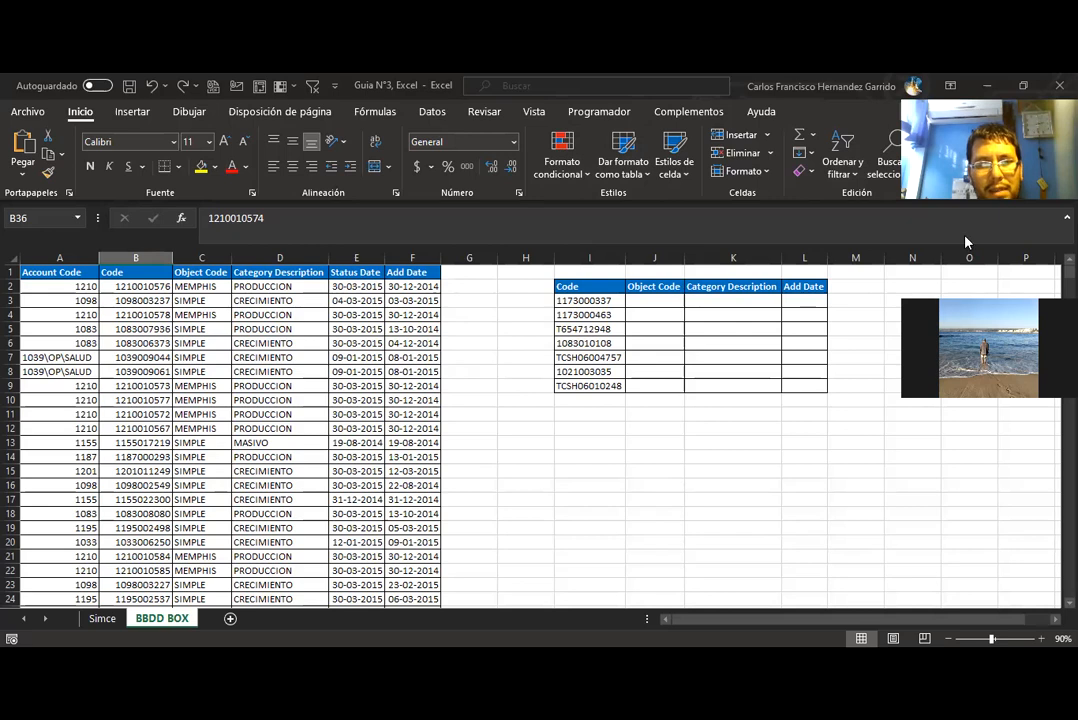
# Open the Simce sheet and review its N° REGION, ASIGNATURA, N° ALUMNOS and PUNTAJE columns.
pyautogui.click(102, 626)
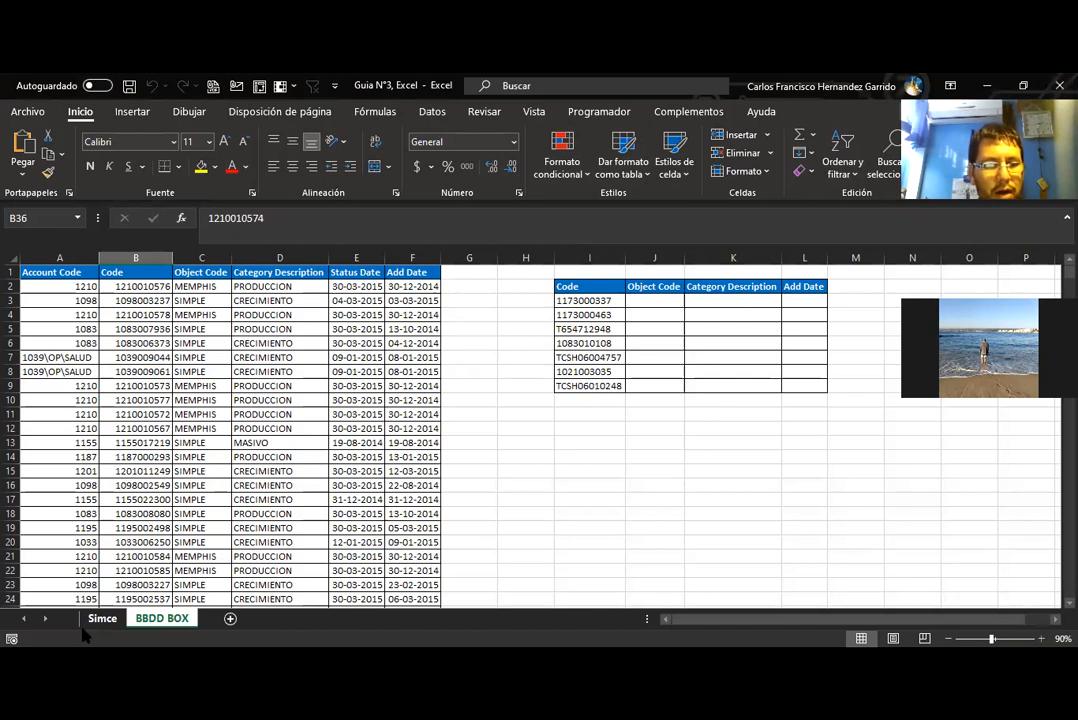
pyautogui.click(101, 622)
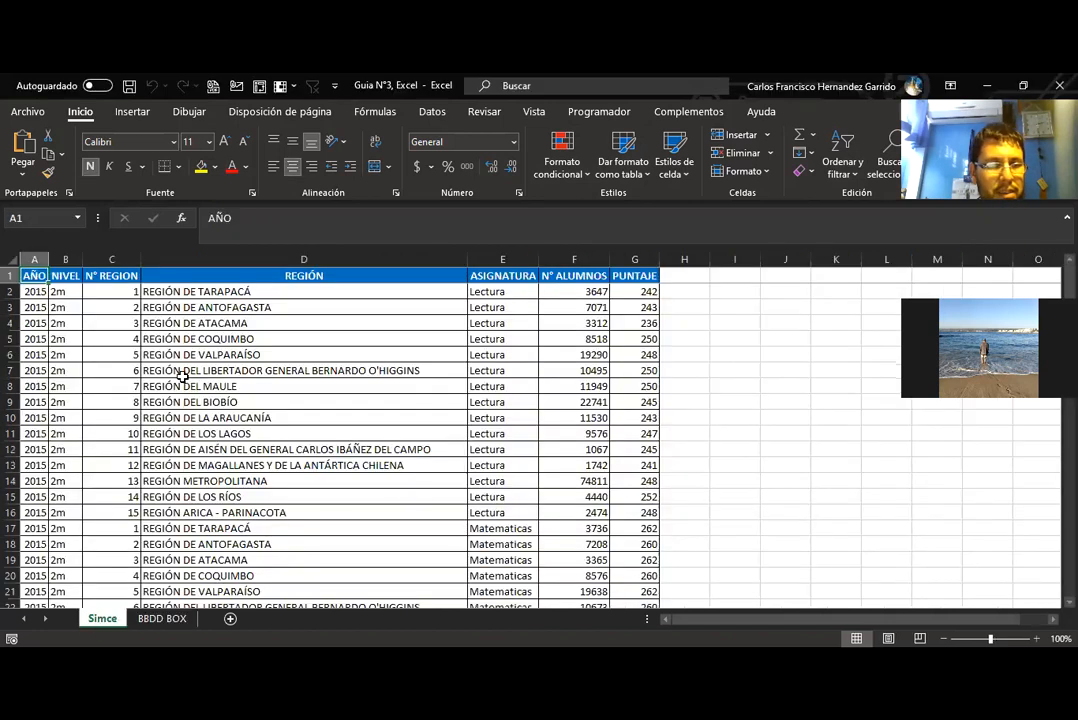
pyautogui.click(262, 354)
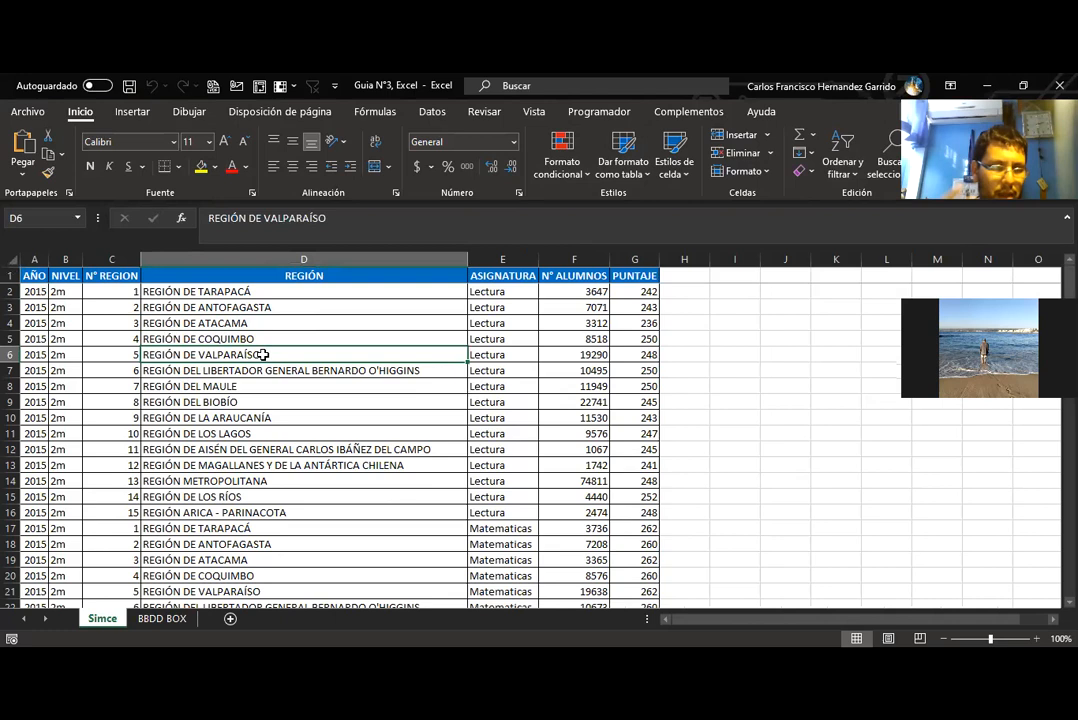
pyautogui.click(112, 259)
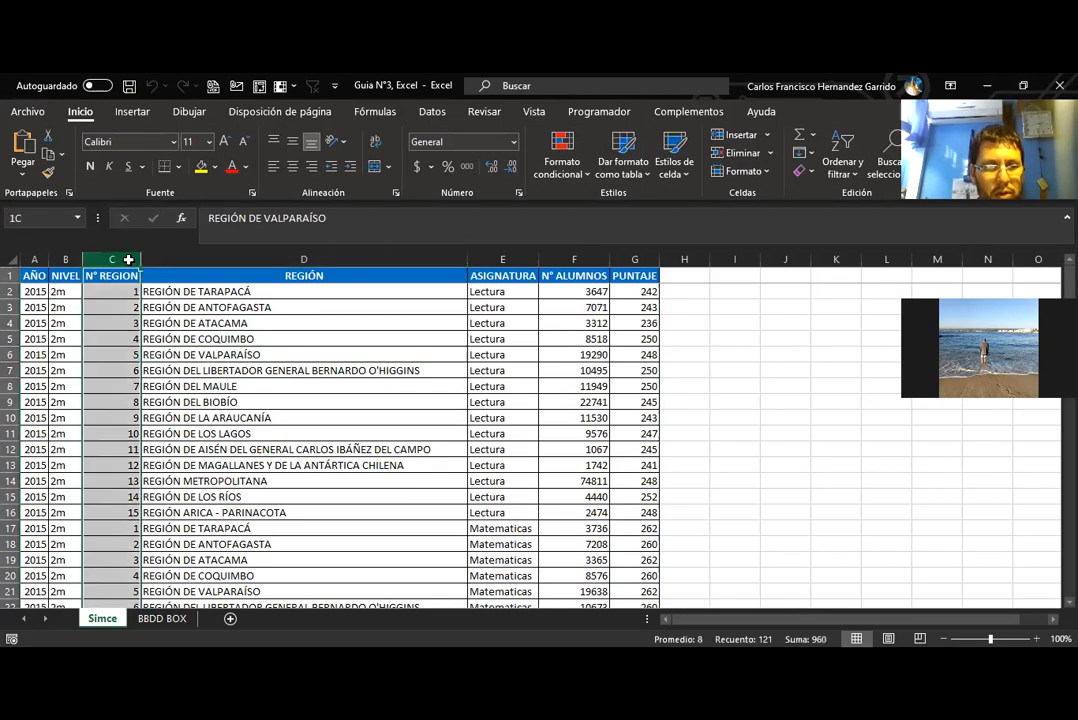
pyautogui.click(520, 261)
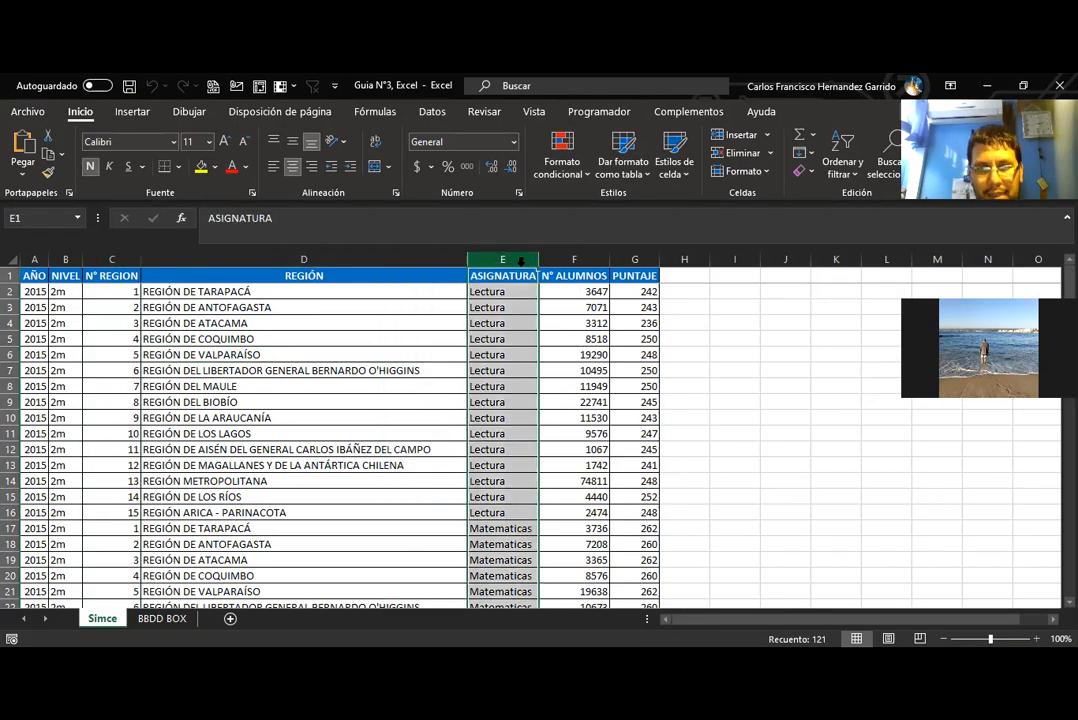
pyautogui.click(567, 257)
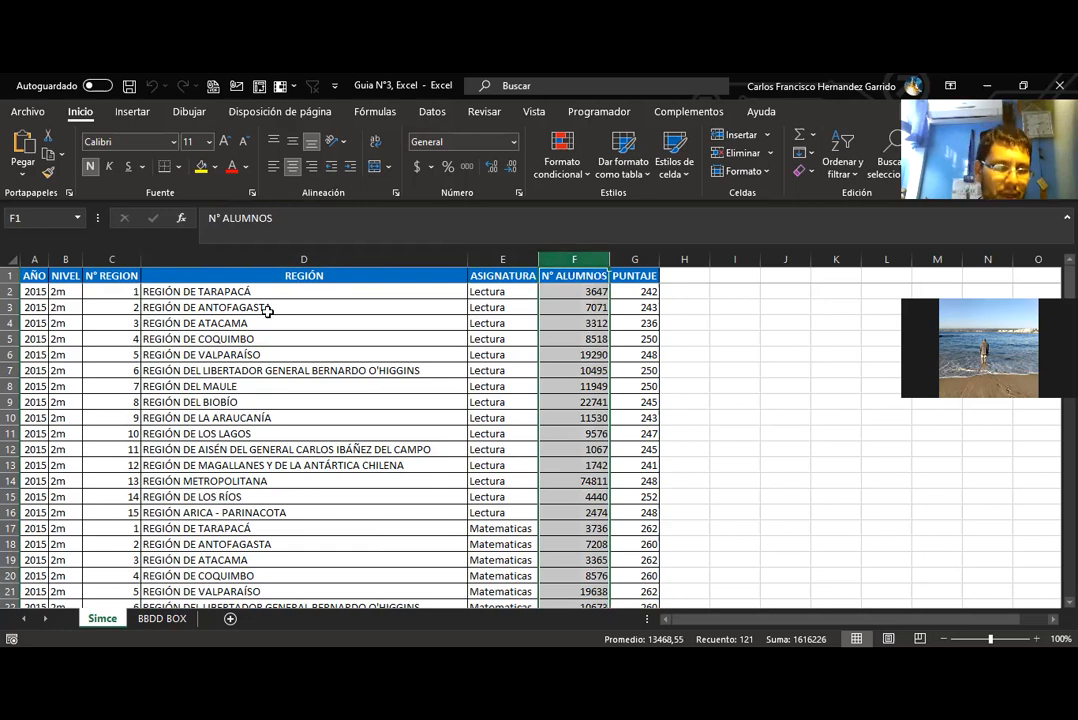
pyautogui.click(635, 261)
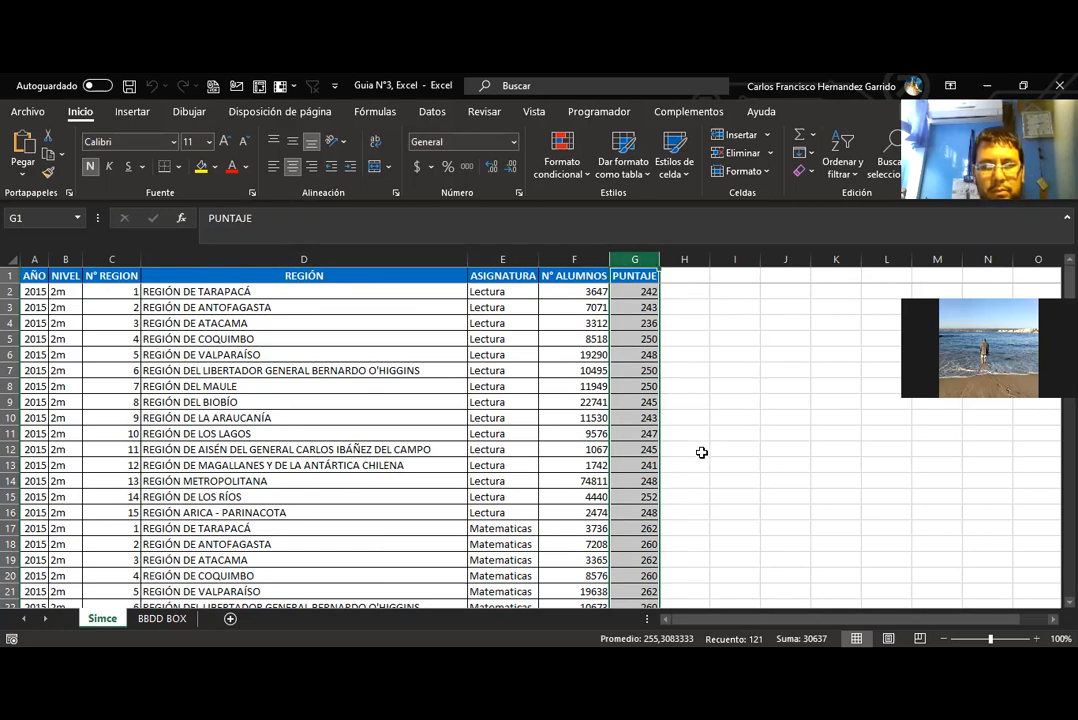
pyautogui.click(741, 469)
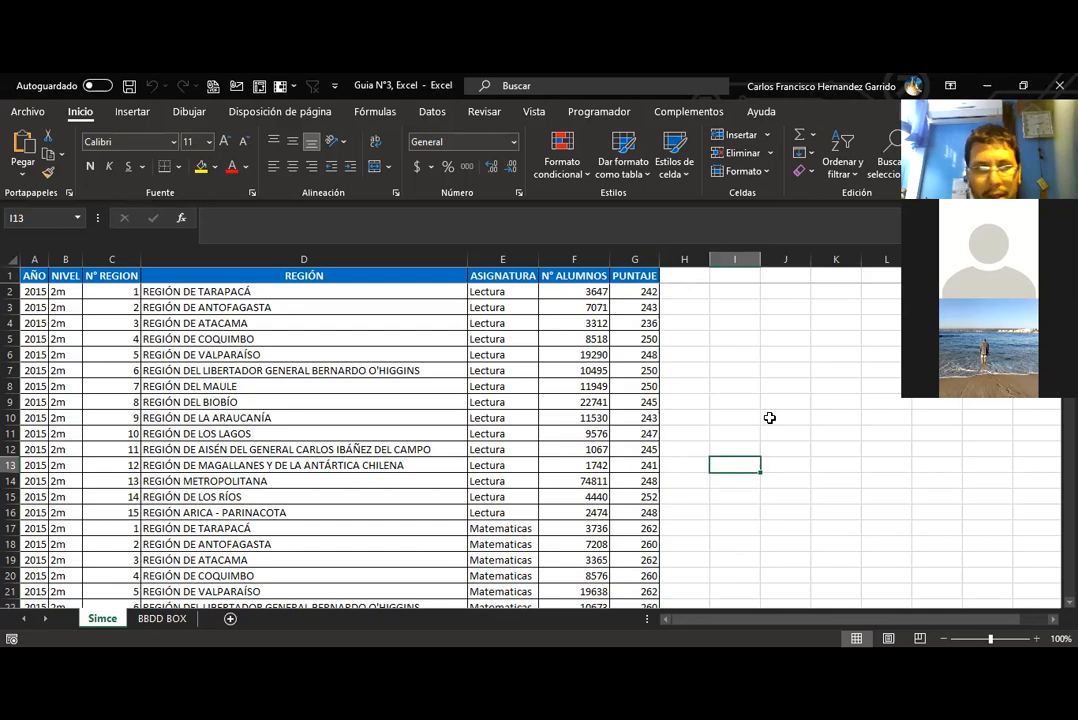
# Look through the Simce records to examine how years, regions and subjects are arranged down the rows.
pyautogui.scroll(-10, 290, 460)
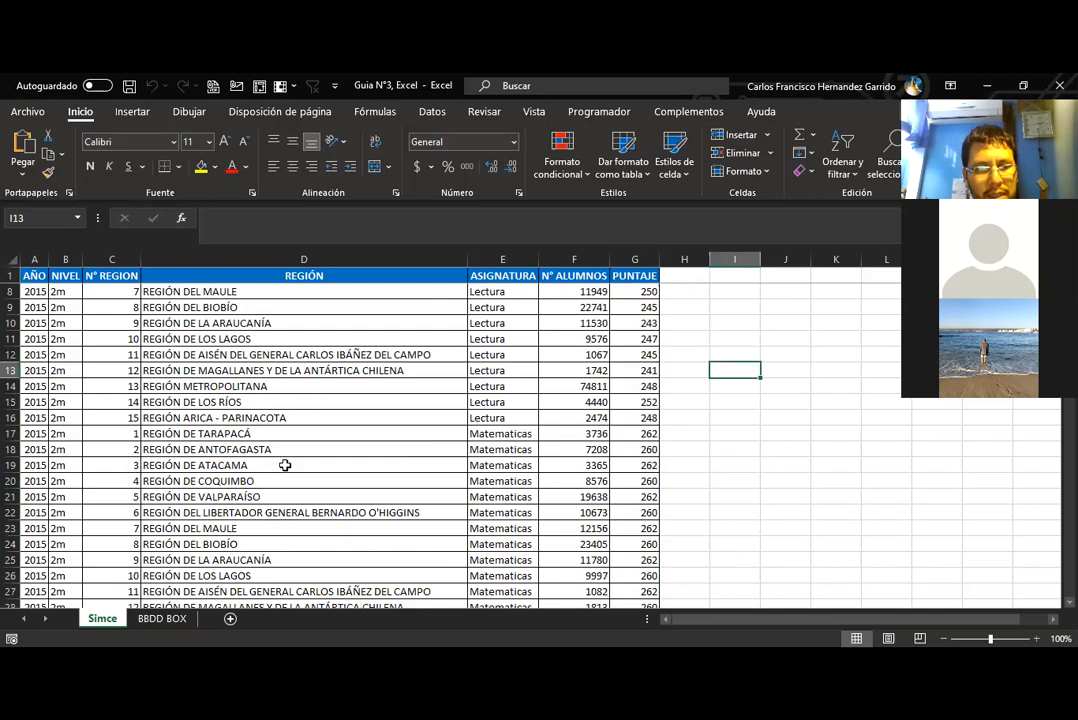
pyautogui.scroll(8, 292, 458)
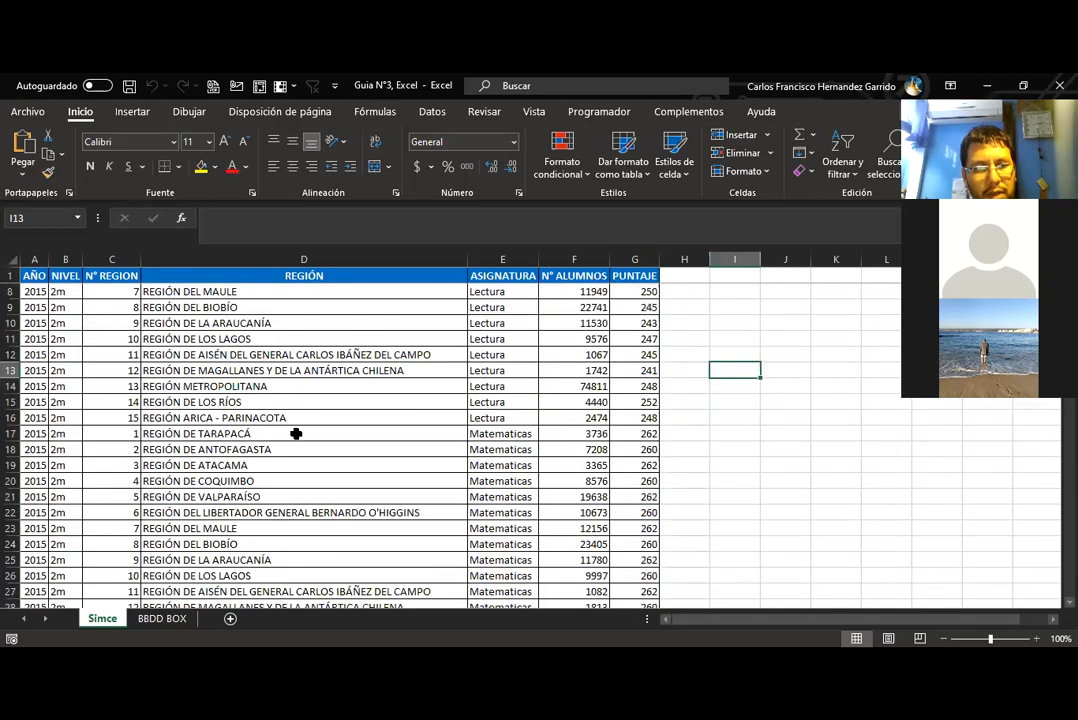
pyautogui.scroll(2, 296, 434)
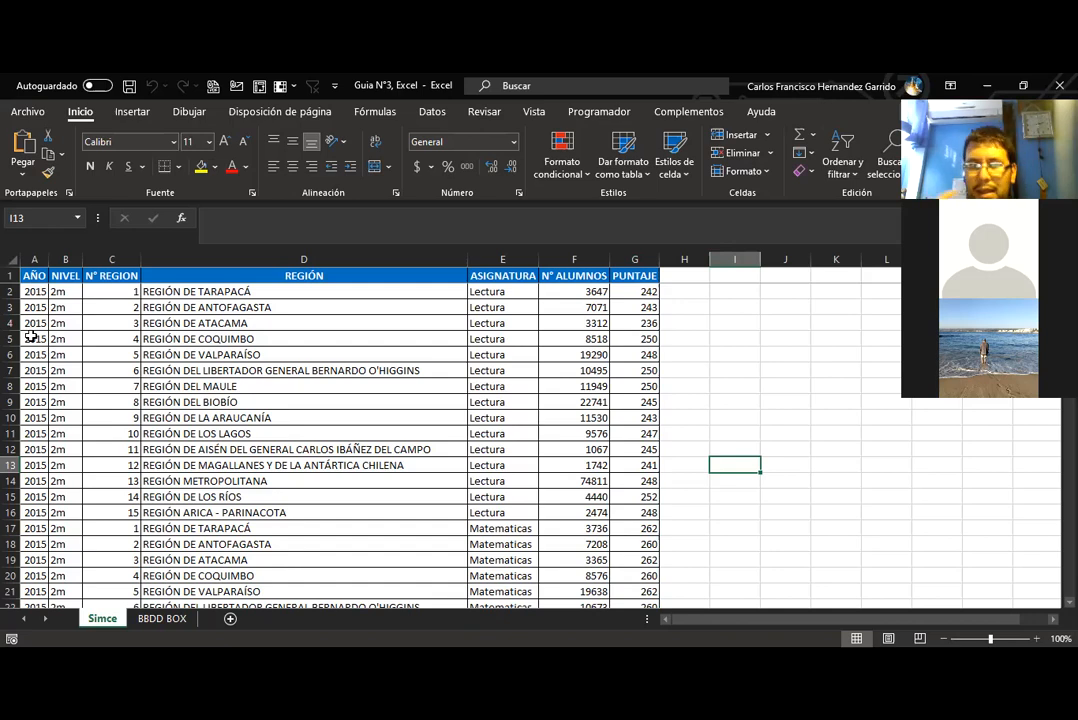
pyautogui.scroll(-6, 30, 338)
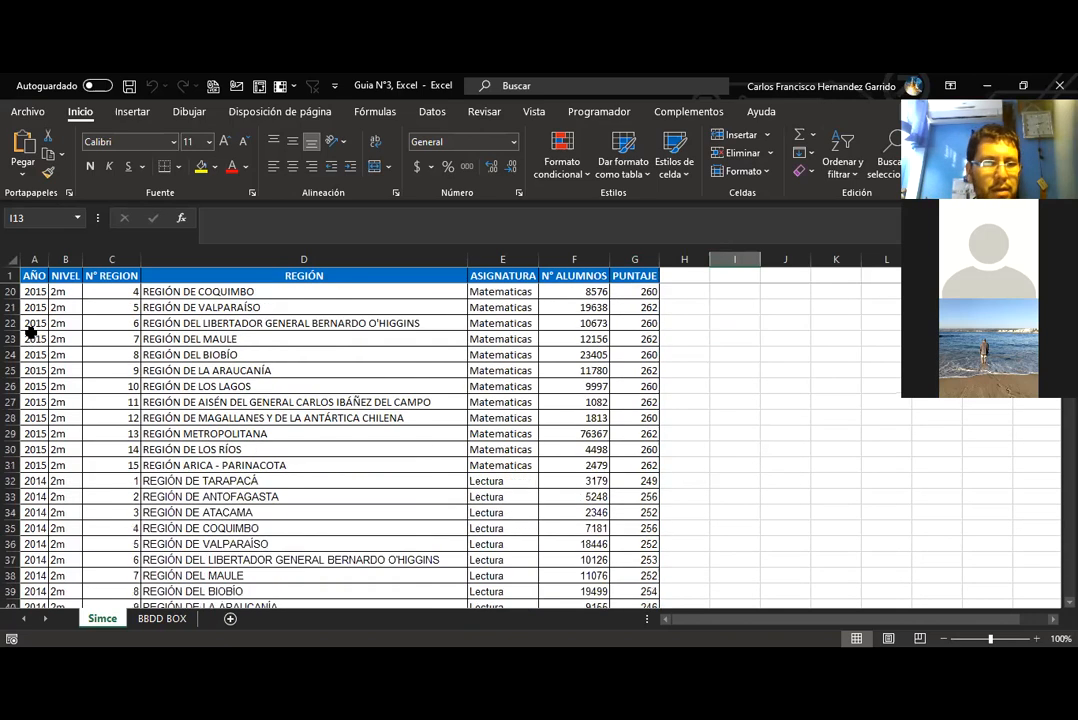
pyautogui.scroll(-11, 89, 358)
pyautogui.scroll(17, 91, 358)
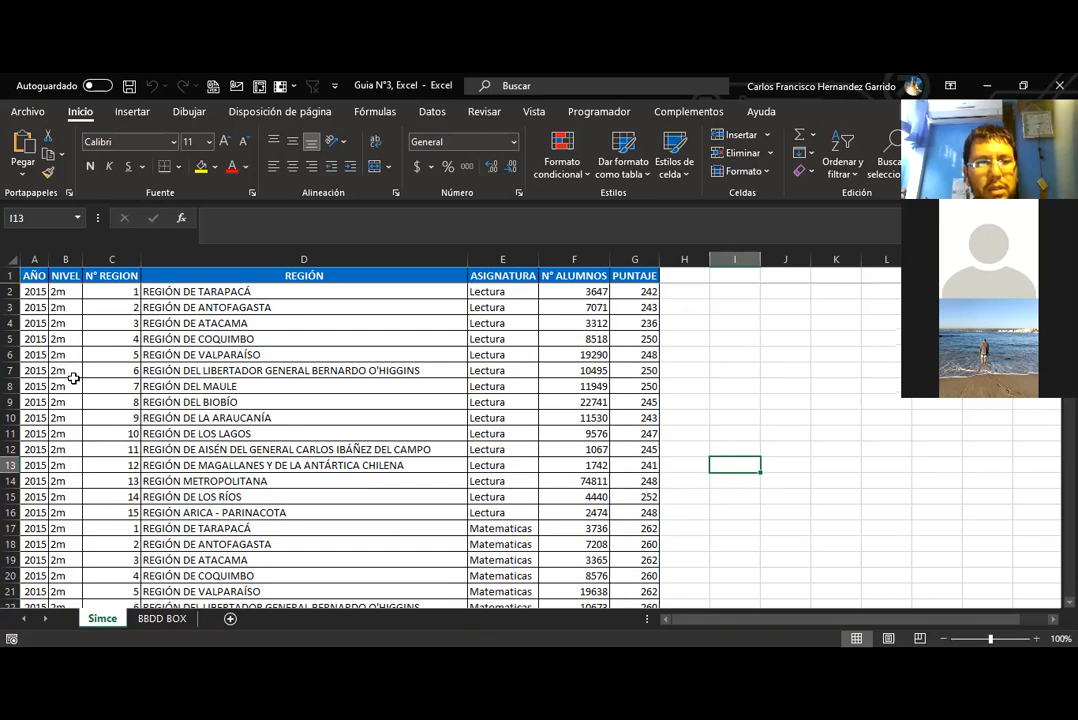
pyautogui.scroll(-9, 15, 360)
pyautogui.scroll(-2, 24, 450)
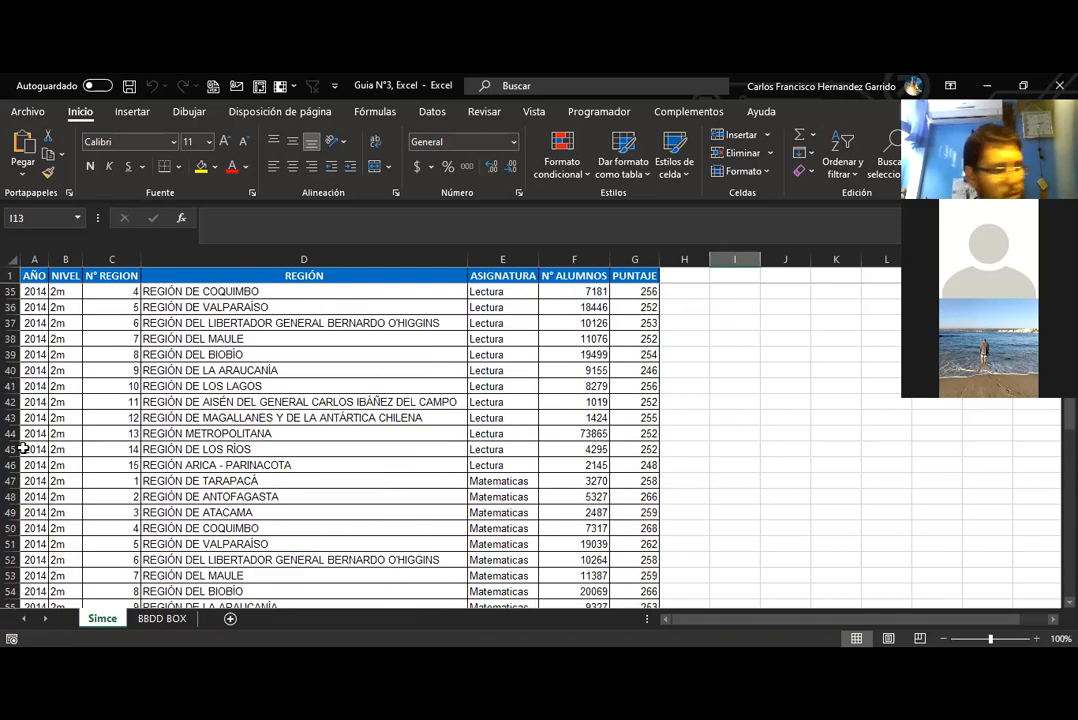
pyautogui.scroll(11, 22, 449)
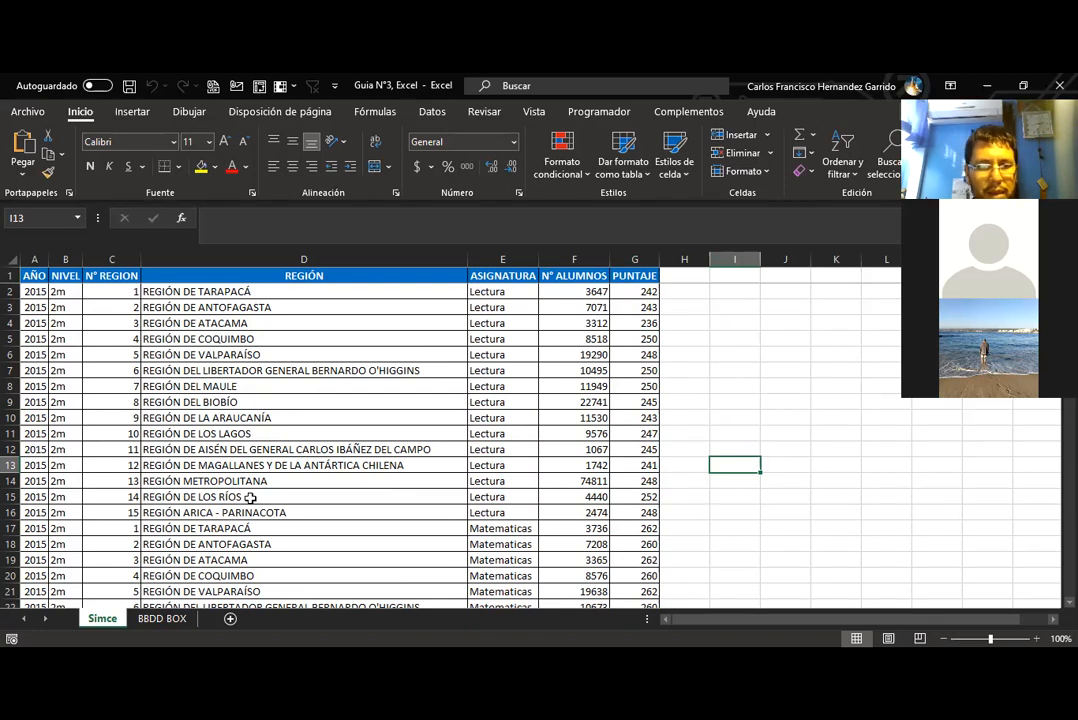
# Add a new worksheet after Simce and name it INFORMES.
pyautogui.click(229, 620)
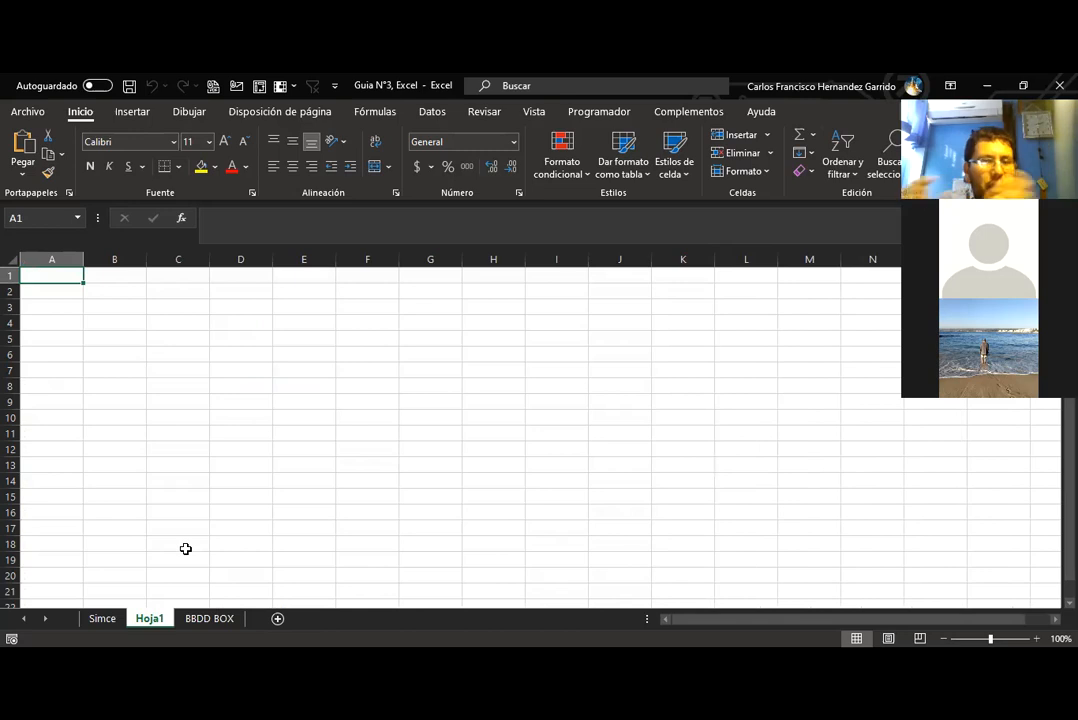
pyautogui.doubleClick(150, 619)
pyautogui.write('INFORMES')
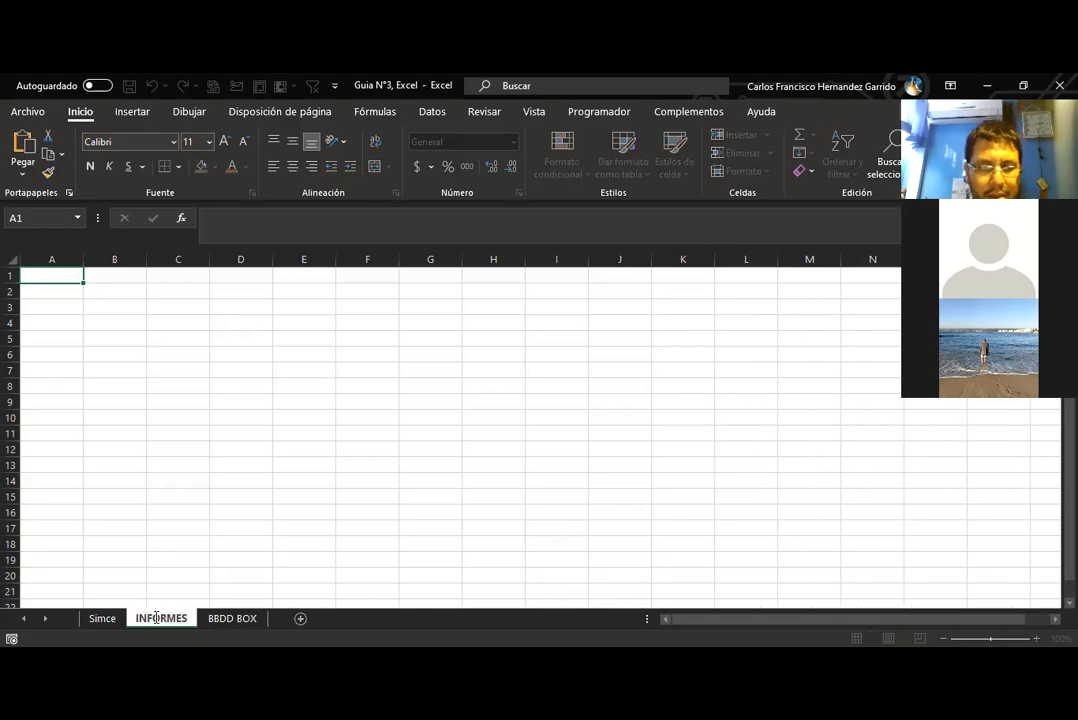
pyautogui.press('Return')
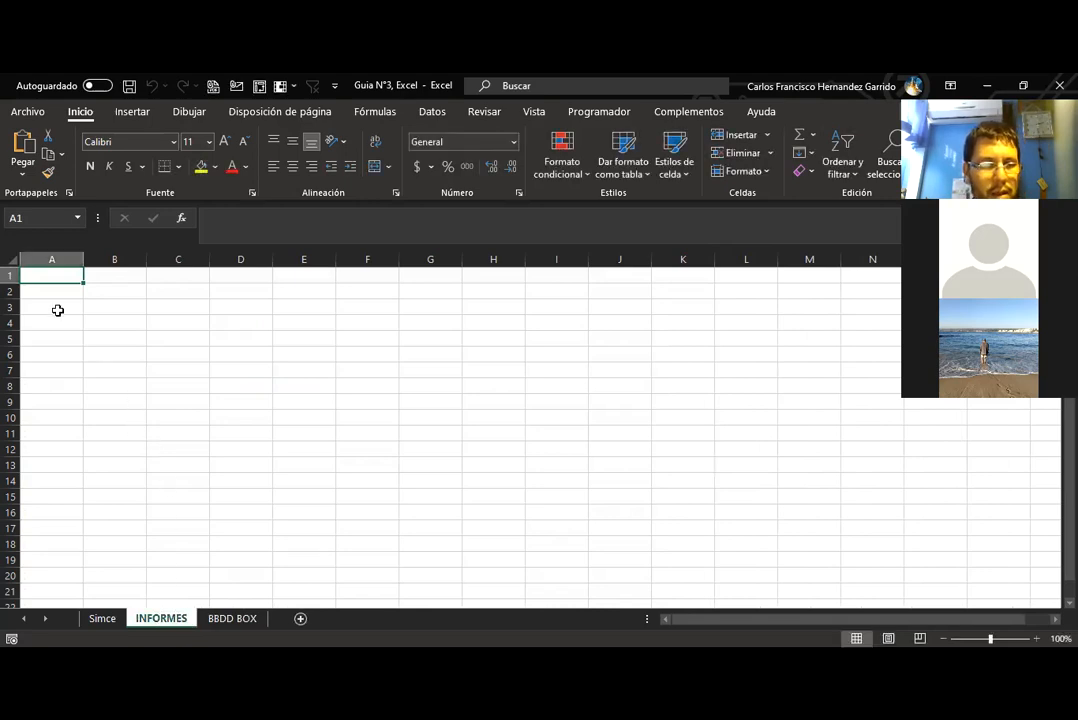
# Fill row 1 of the INFORMES sheet with yellow and enter the bold heading SIMCE in A1.
pyautogui.click(12, 274)
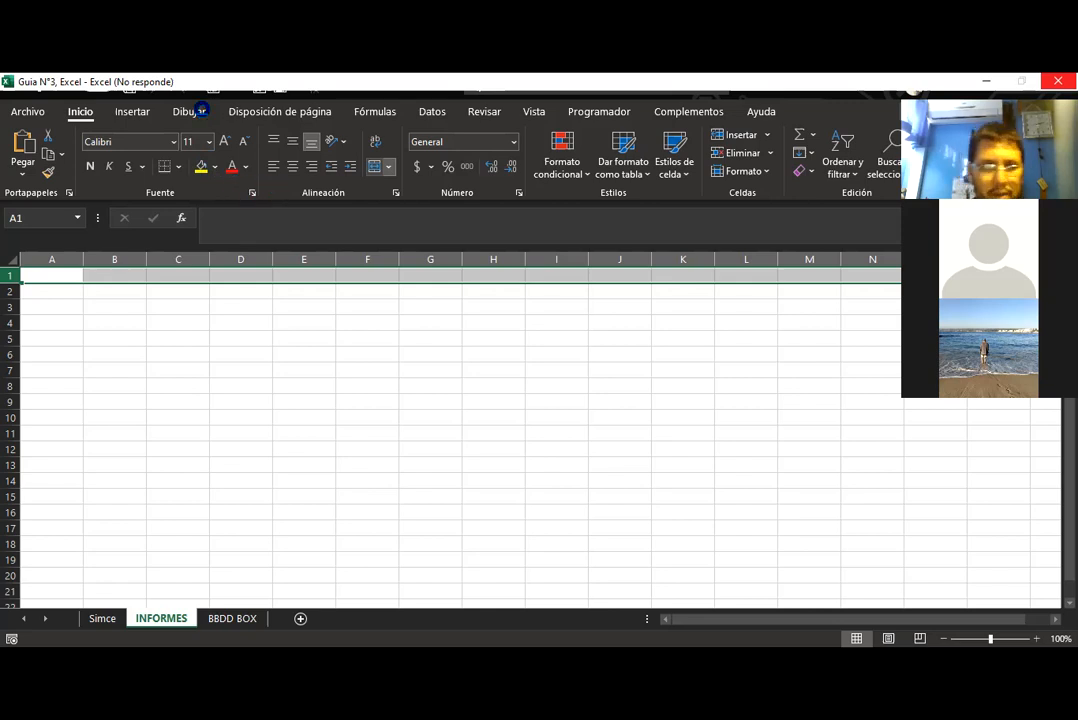
pyautogui.click(200, 167)
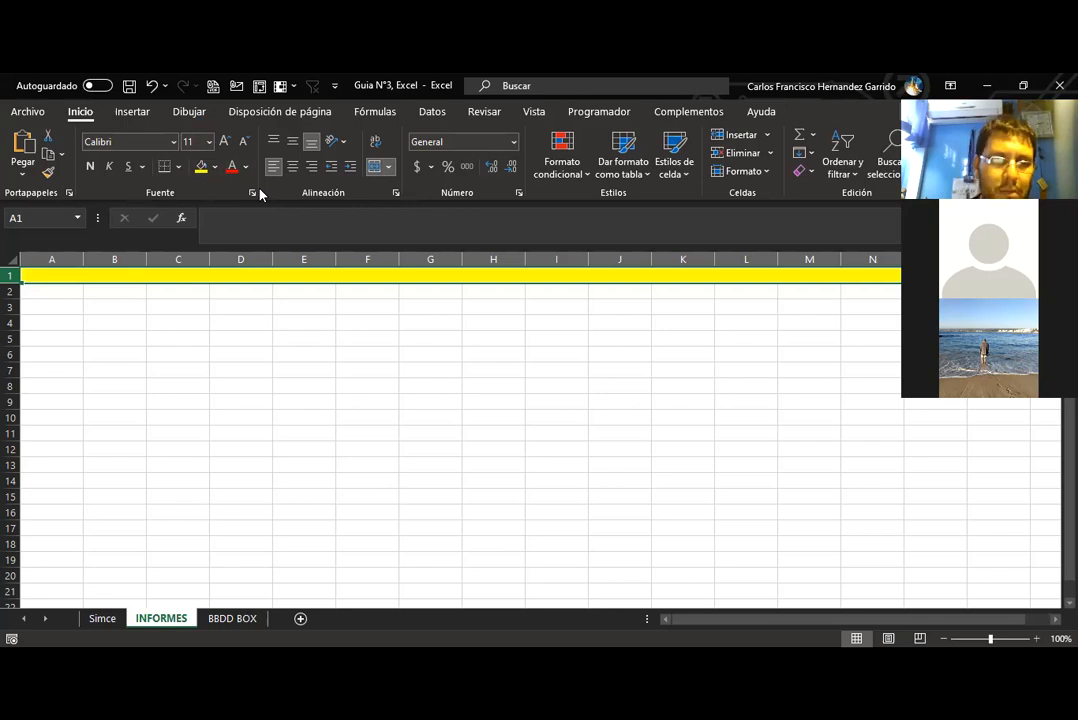
pyautogui.write('SIMCE')
pyautogui.press('Return')
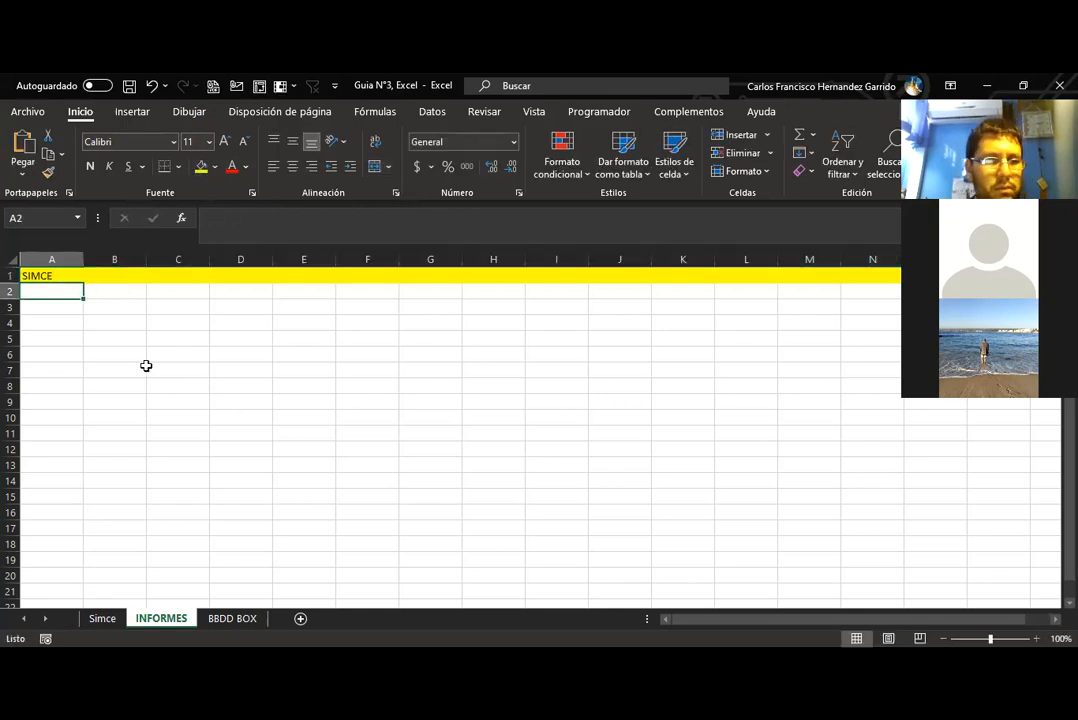
pyautogui.click(56, 274)
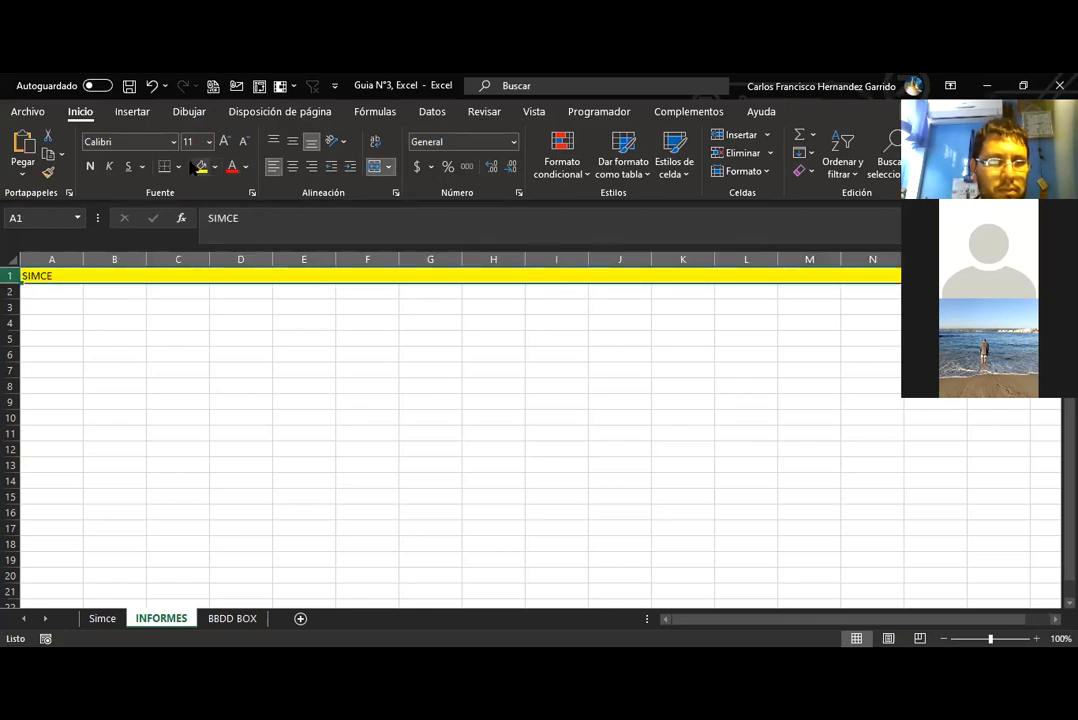
pyautogui.click(90, 166)
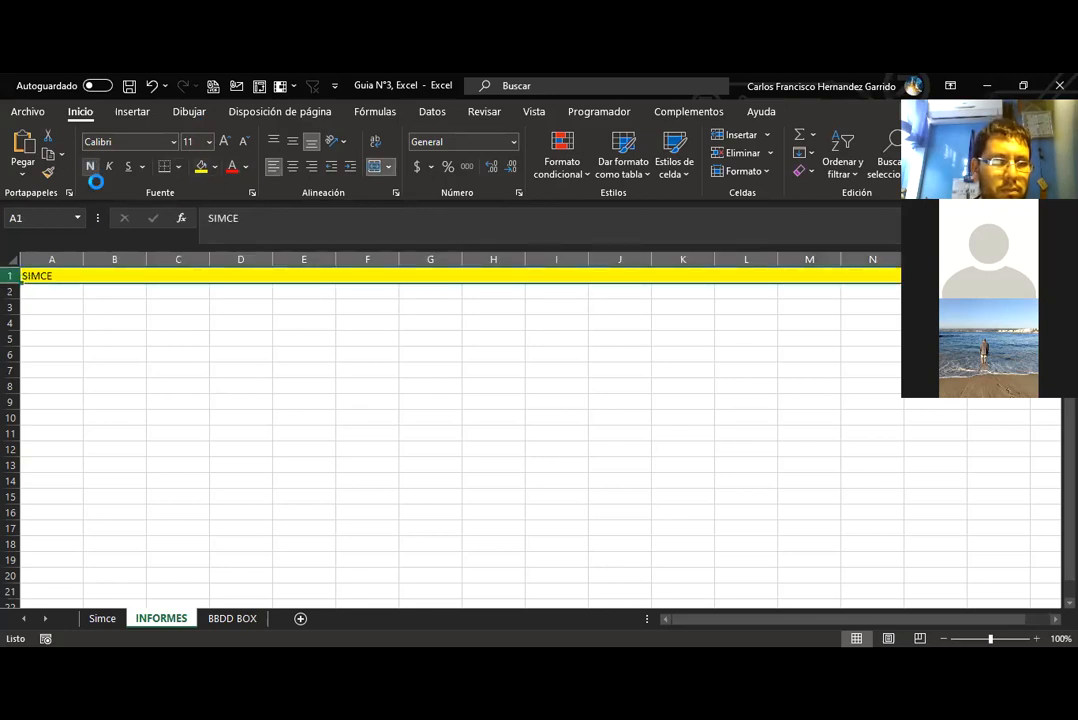
pyautogui.click(66, 322)
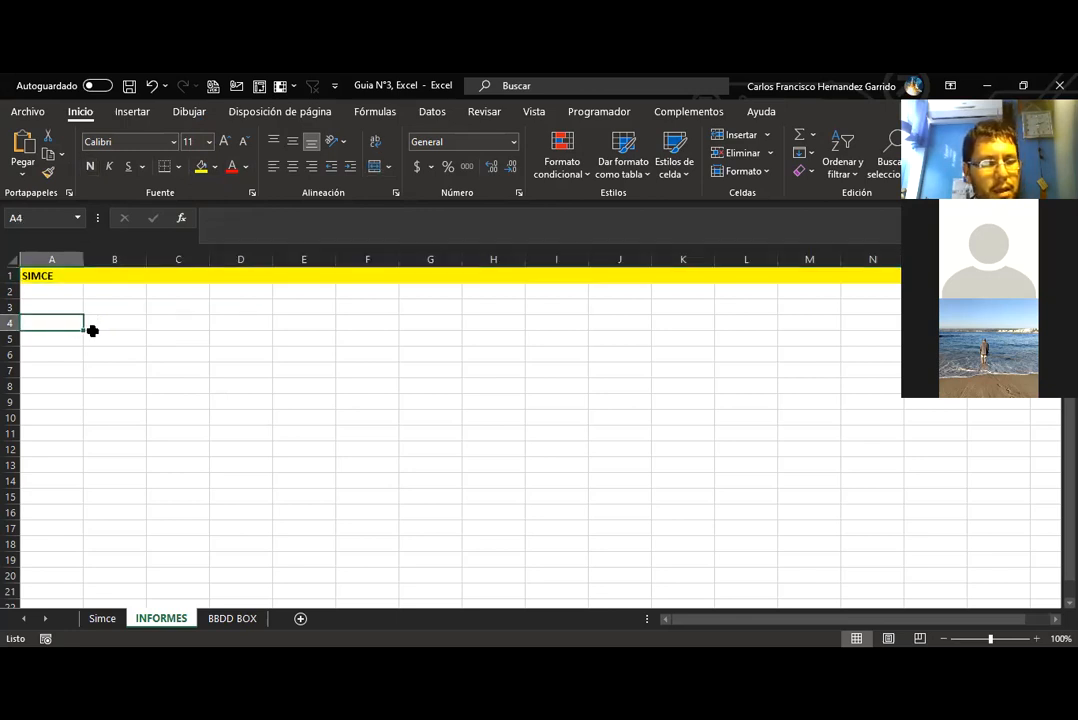
# Copy all the AÑO values without the header, A2:A121, from the Simce sheet into the INFORMES sheet starting at J3.
pyautogui.click(102, 619)
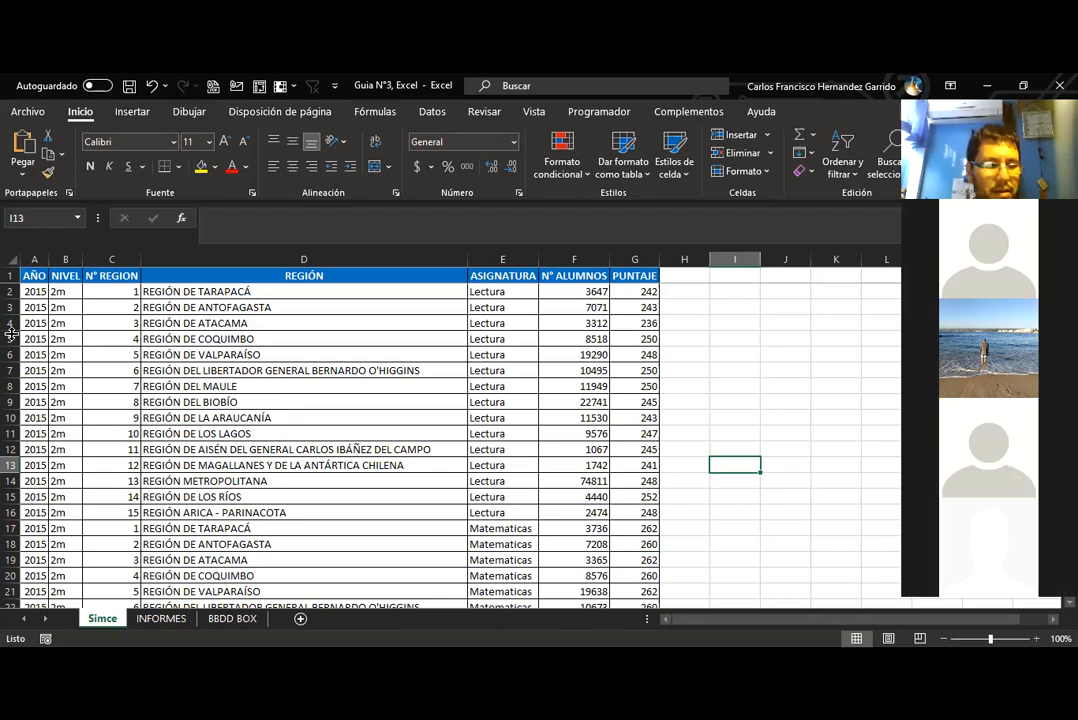
pyautogui.click(29, 277)
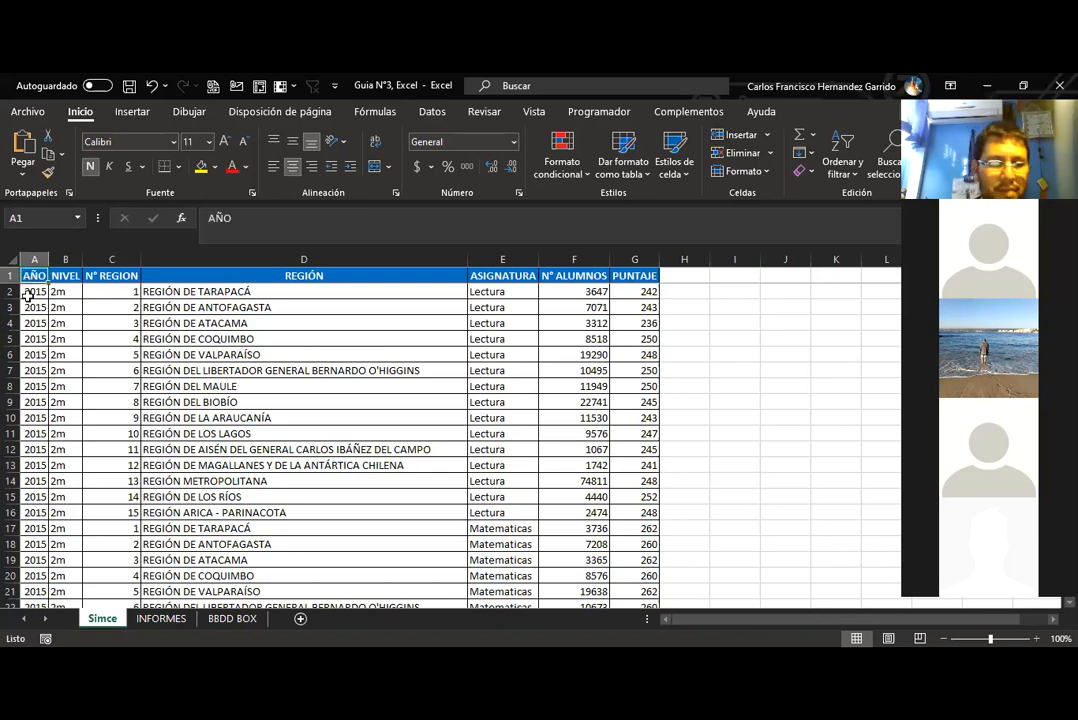
pyautogui.press('Down')
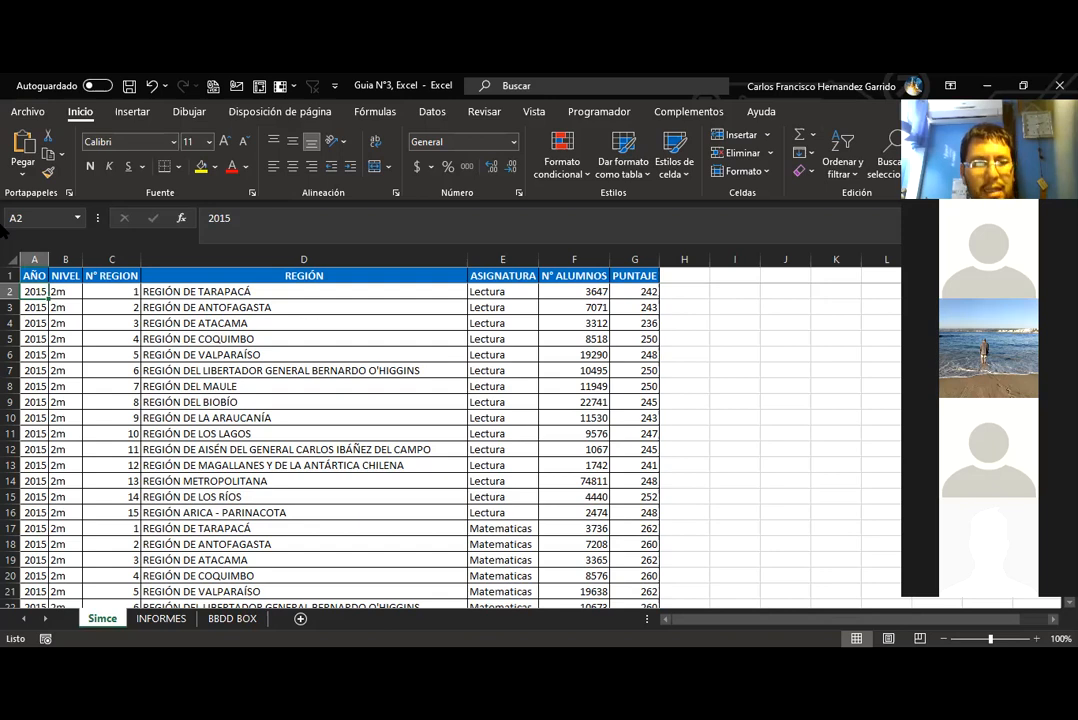
pyautogui.hotkey('ctrl', 'shift', 'Down')
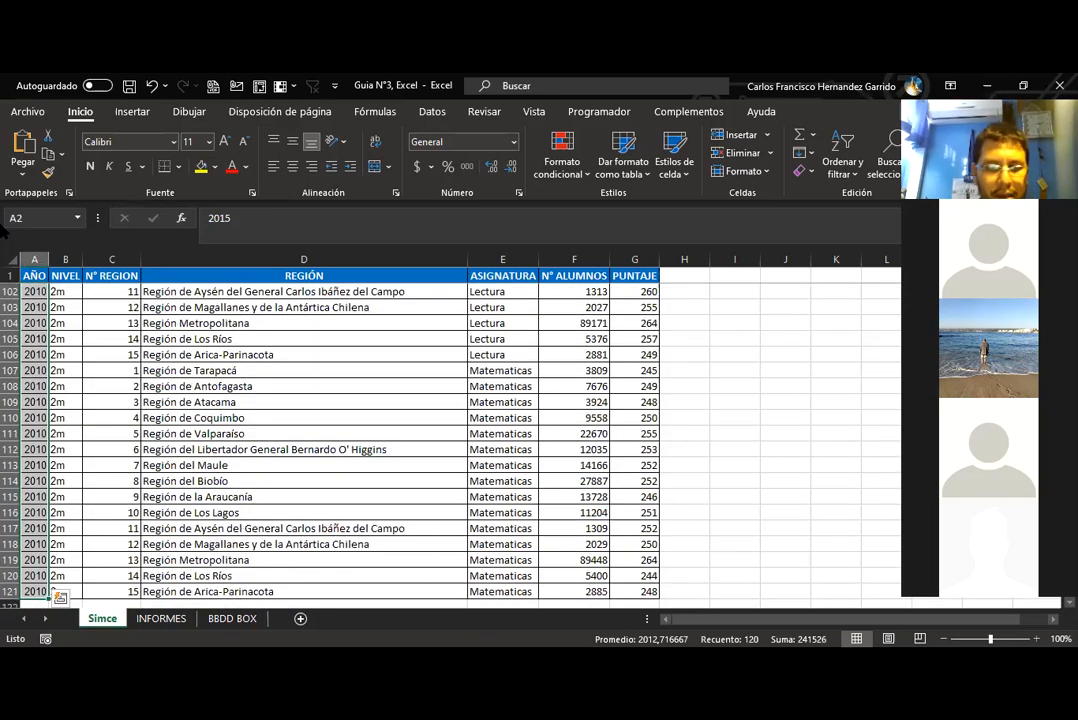
pyautogui.hotkey('ctrl', 'c')
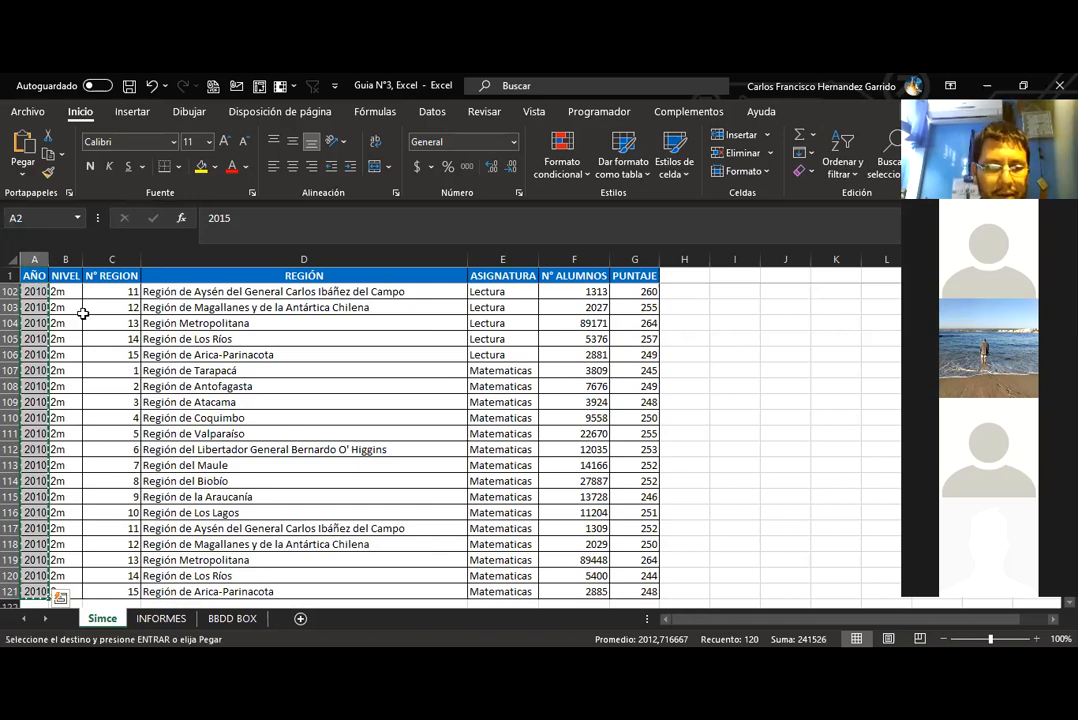
pyautogui.click(176, 622)
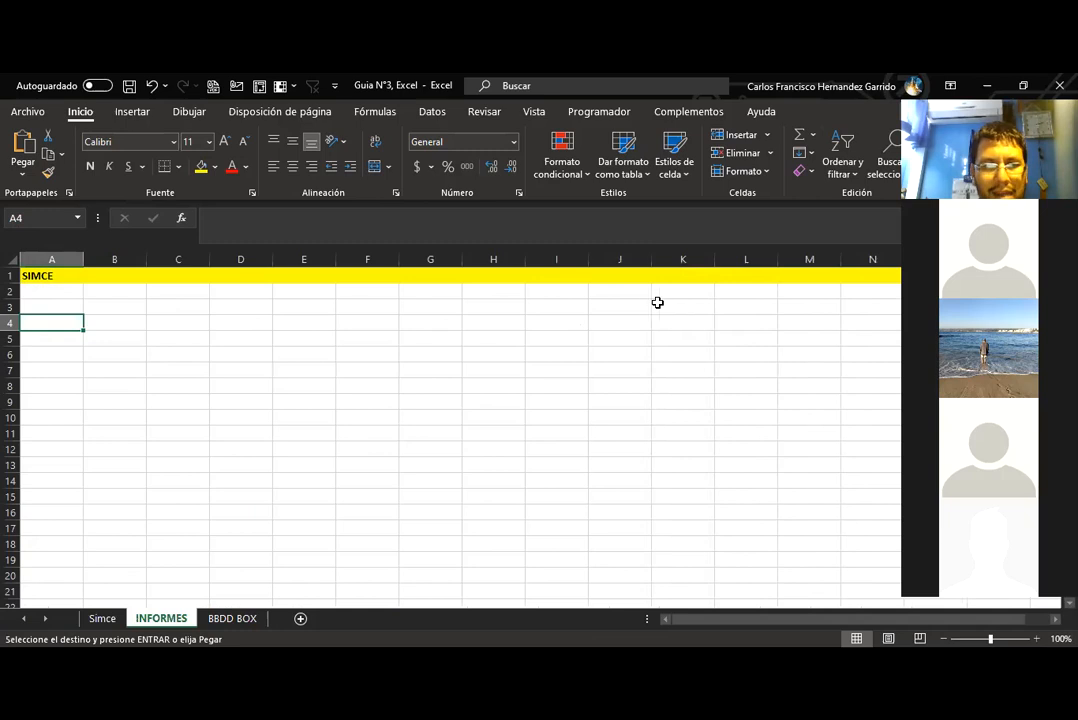
pyautogui.click(623, 308)
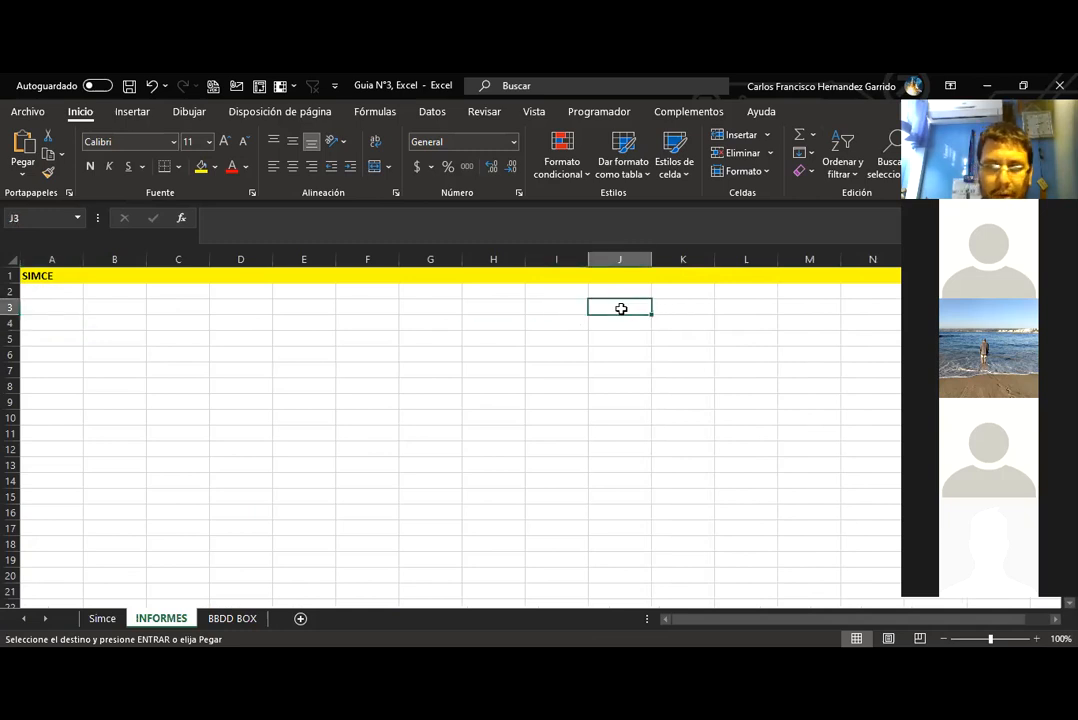
pyautogui.hotkey('ctrl', 'shift', 'Down')
pyautogui.press('Return')
pyautogui.scroll(-1, 672, 480)
pyautogui.scroll(1, 672, 480)
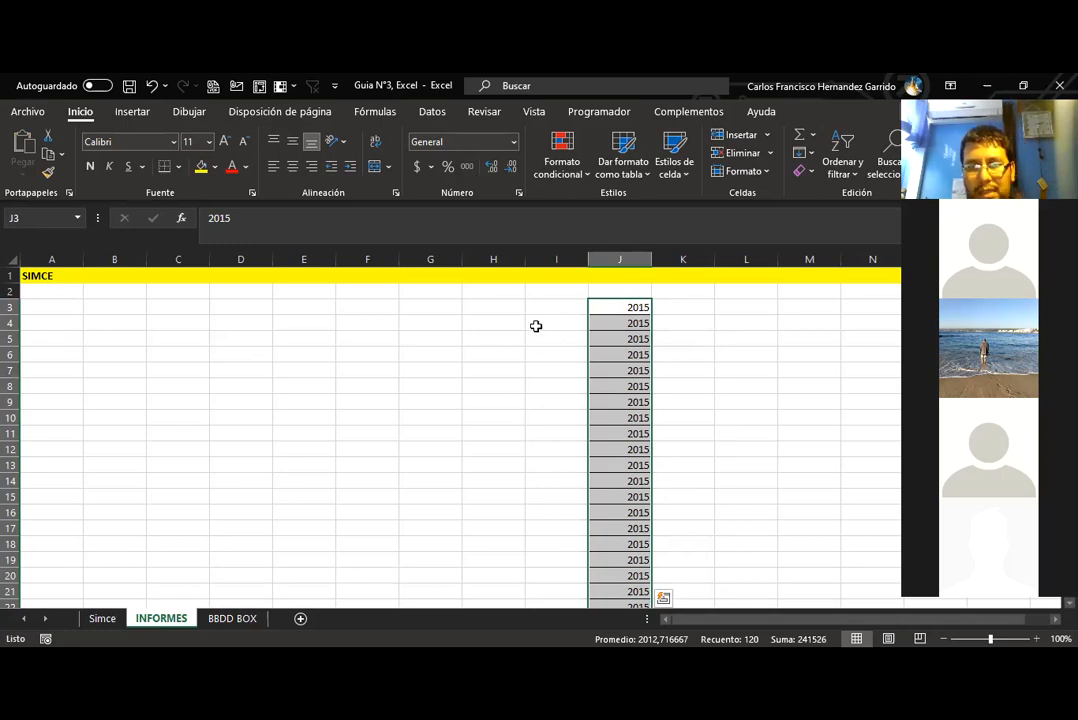
# Remove the duplicate years from the pasted list in column J, treating the data as having no header.
pyautogui.click(432, 111)
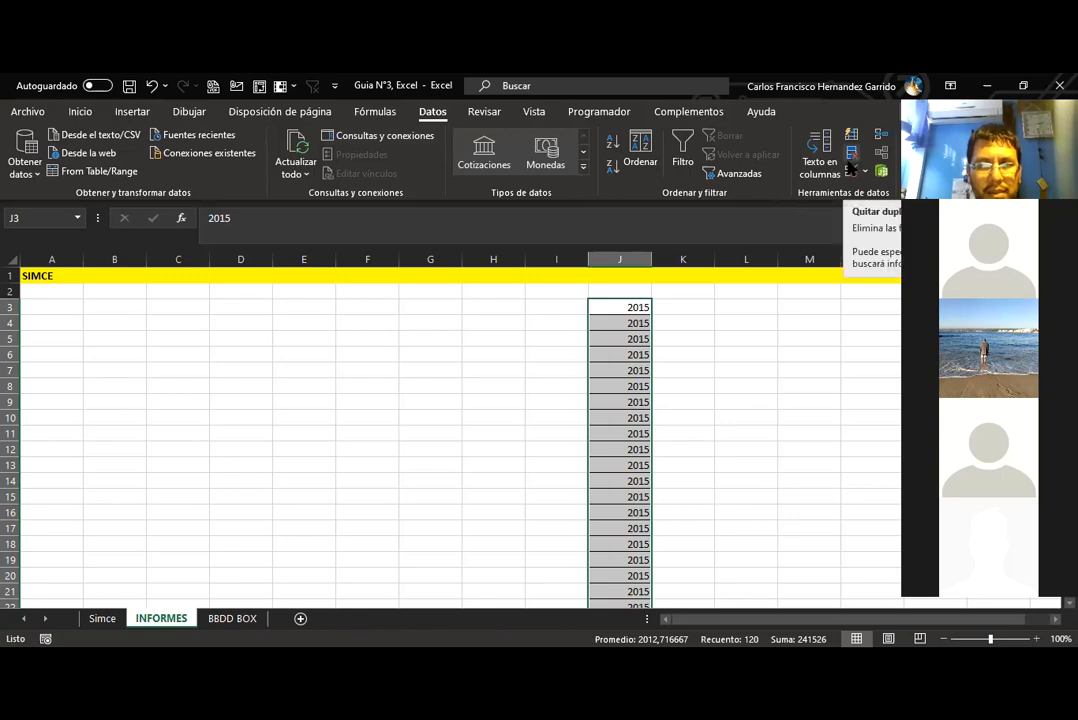
pyautogui.click(852, 154)
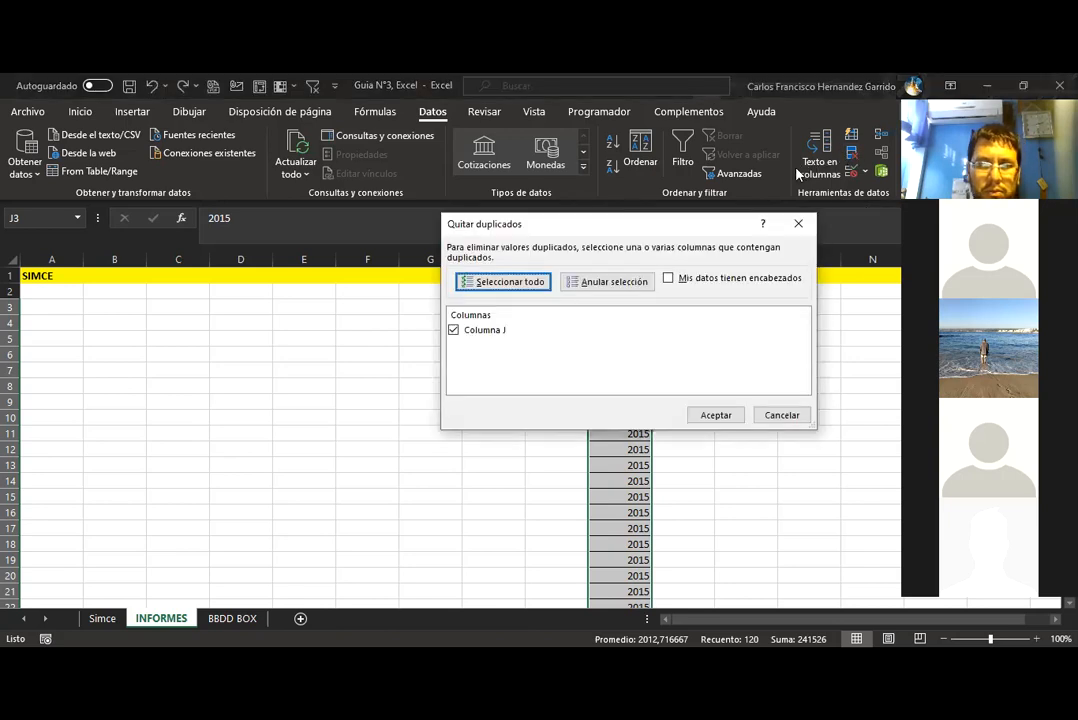
pyautogui.click(716, 416)
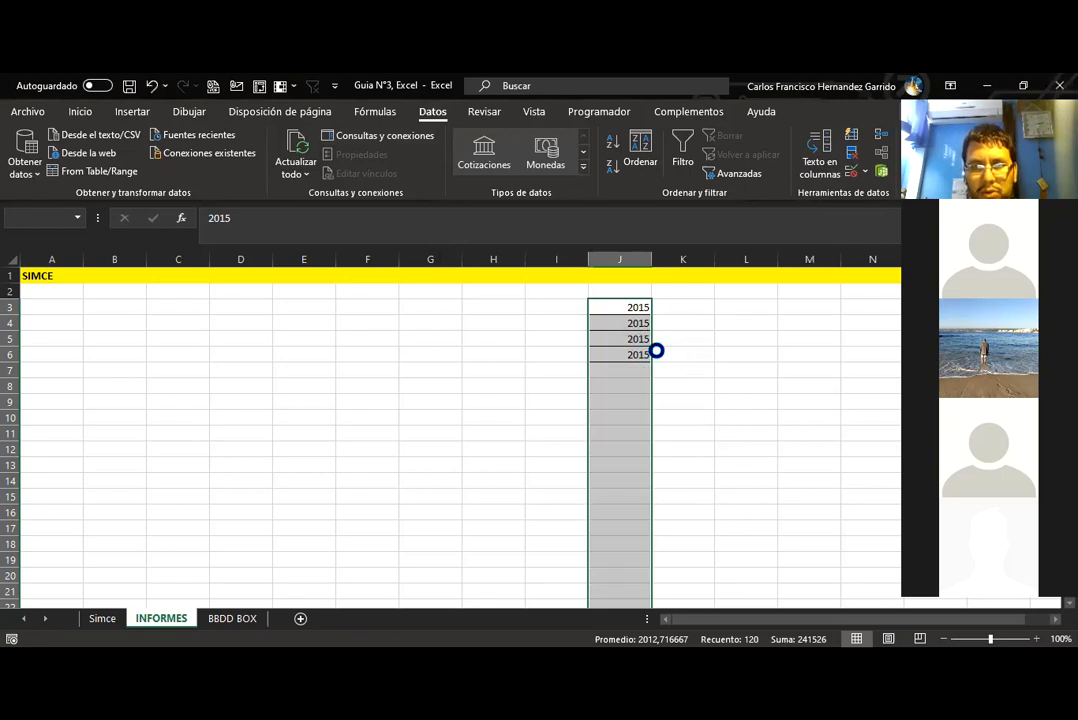
# Finish removing the duplicate years from the list in column J.
pyautogui.click(566, 413)
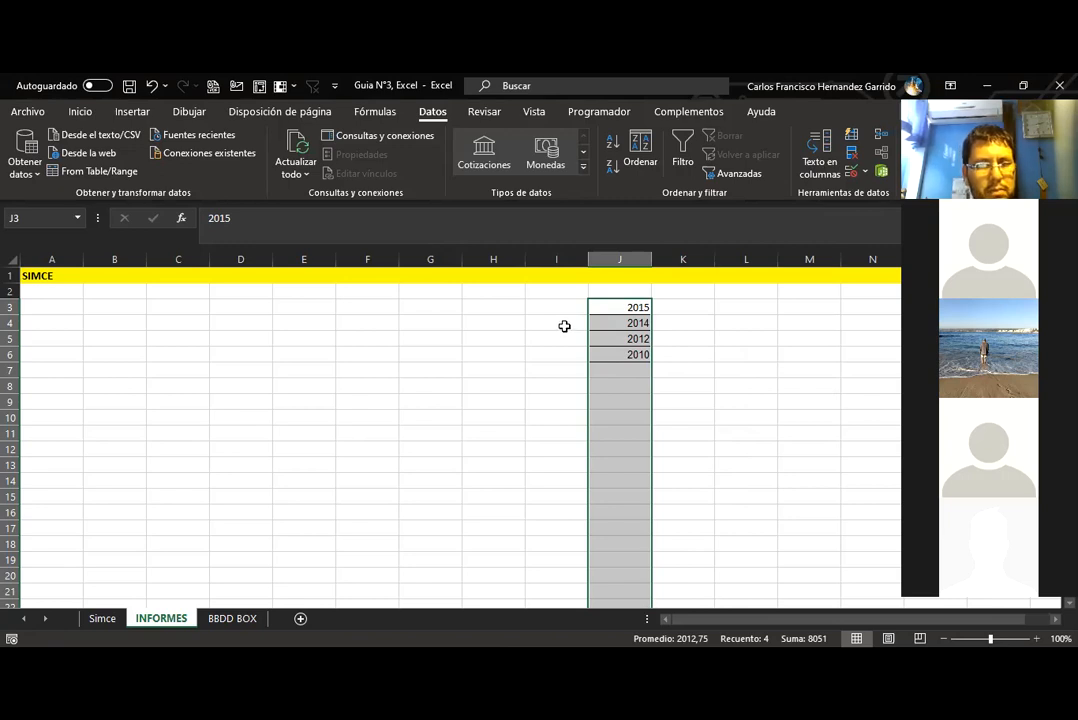
pyautogui.click(732, 358)
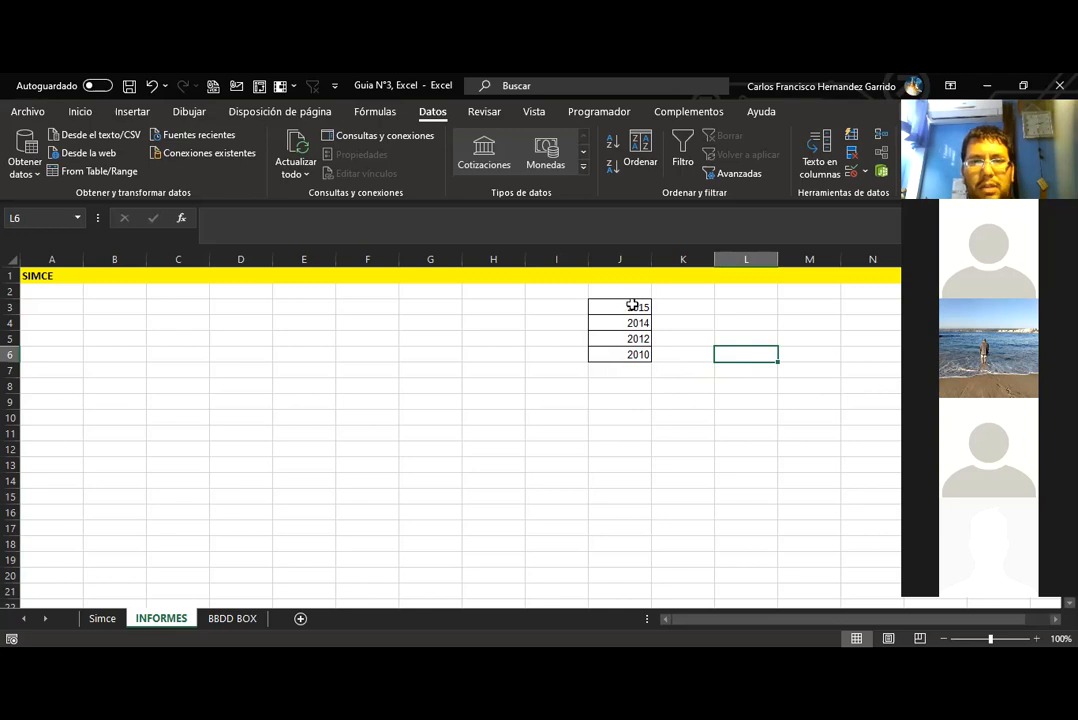
# Copy all the ASIGNATURA values without the header, E2:E121, from the Simce sheet into the INFORMES sheet starting at L3.
pyautogui.click(86, 620)
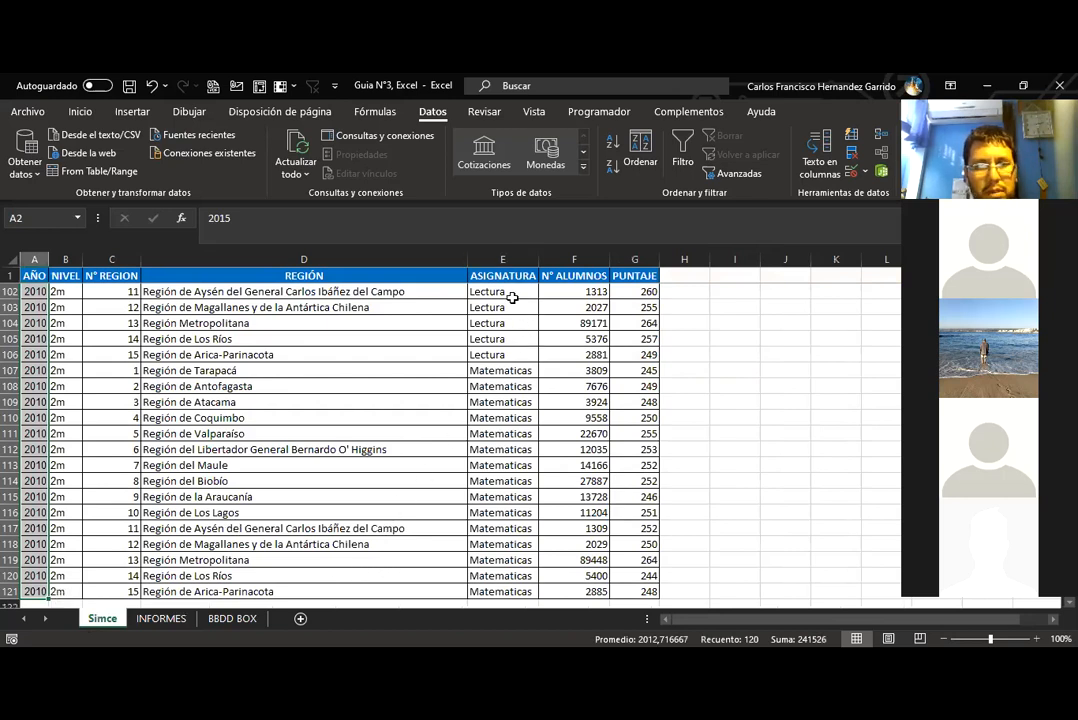
pyautogui.click(507, 293)
pyautogui.hotkey('ctrl', 'shift', 'Down')
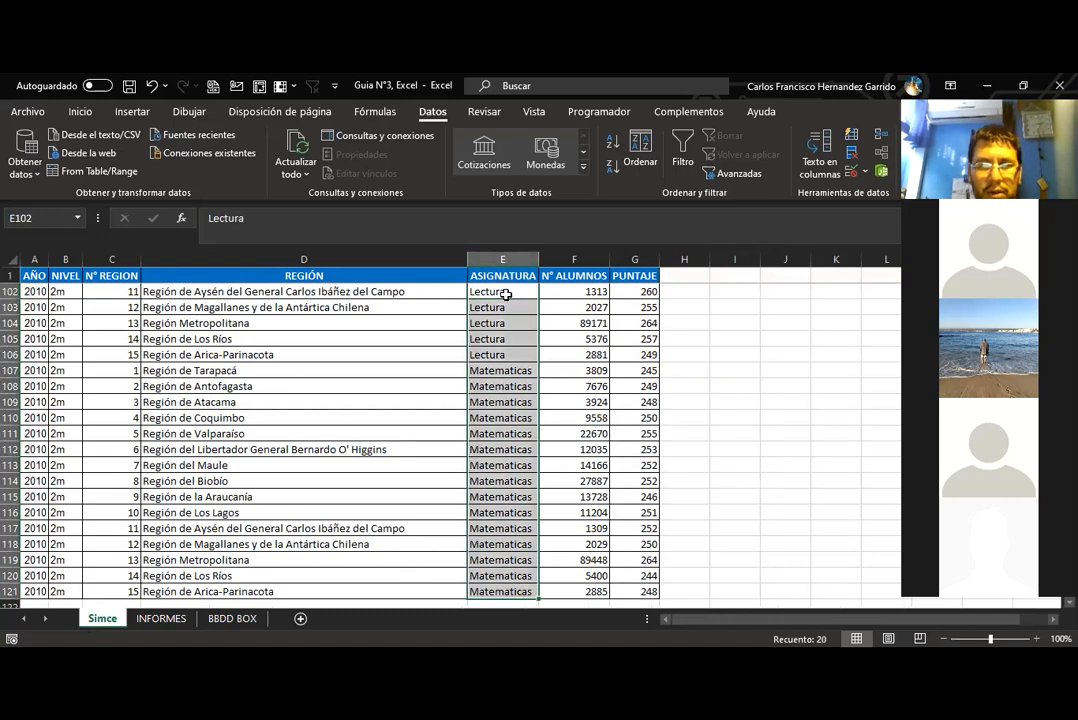
pyautogui.click(492, 258)
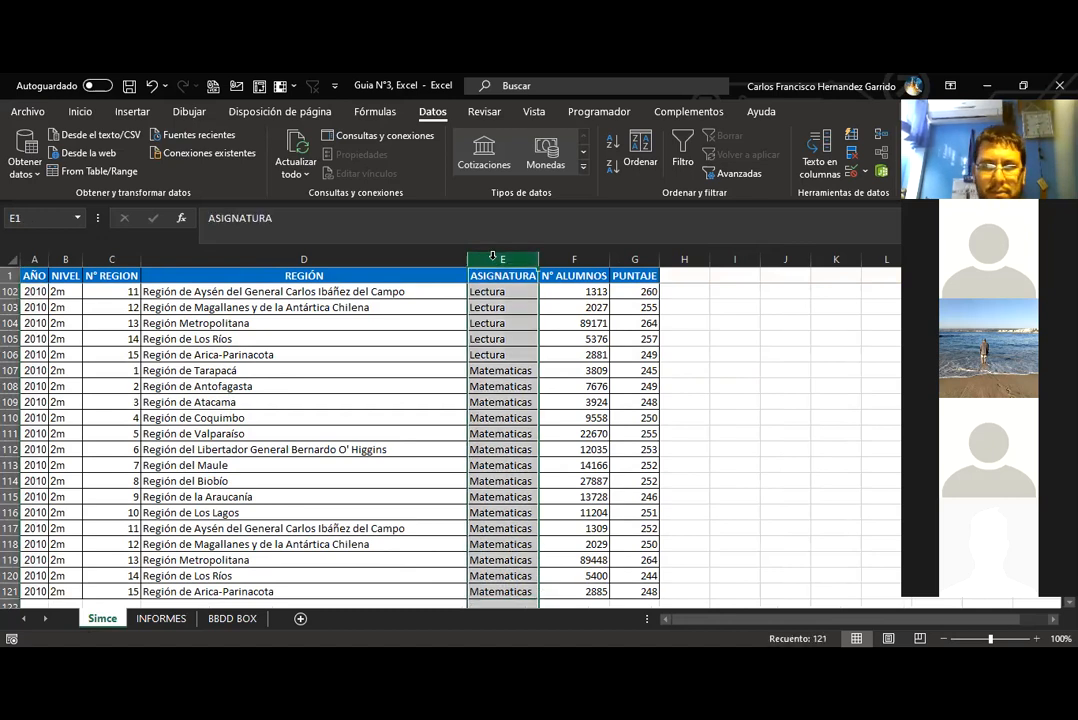
pyautogui.press('Down')
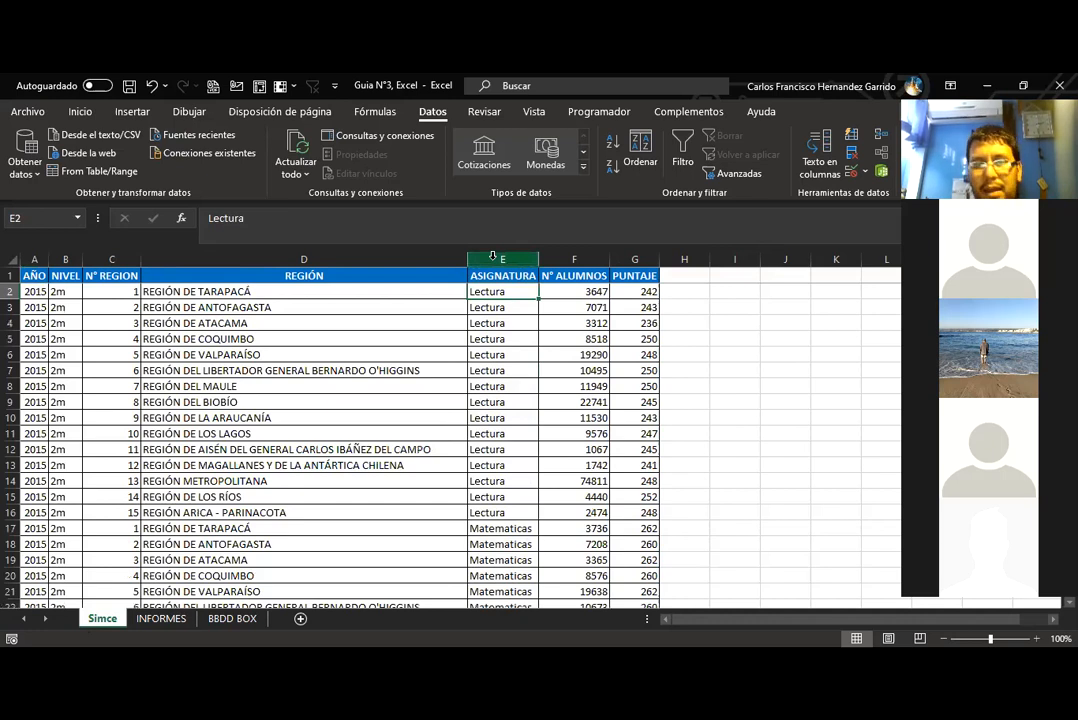
pyautogui.hotkey('ctrl', 'shift', 'Down')
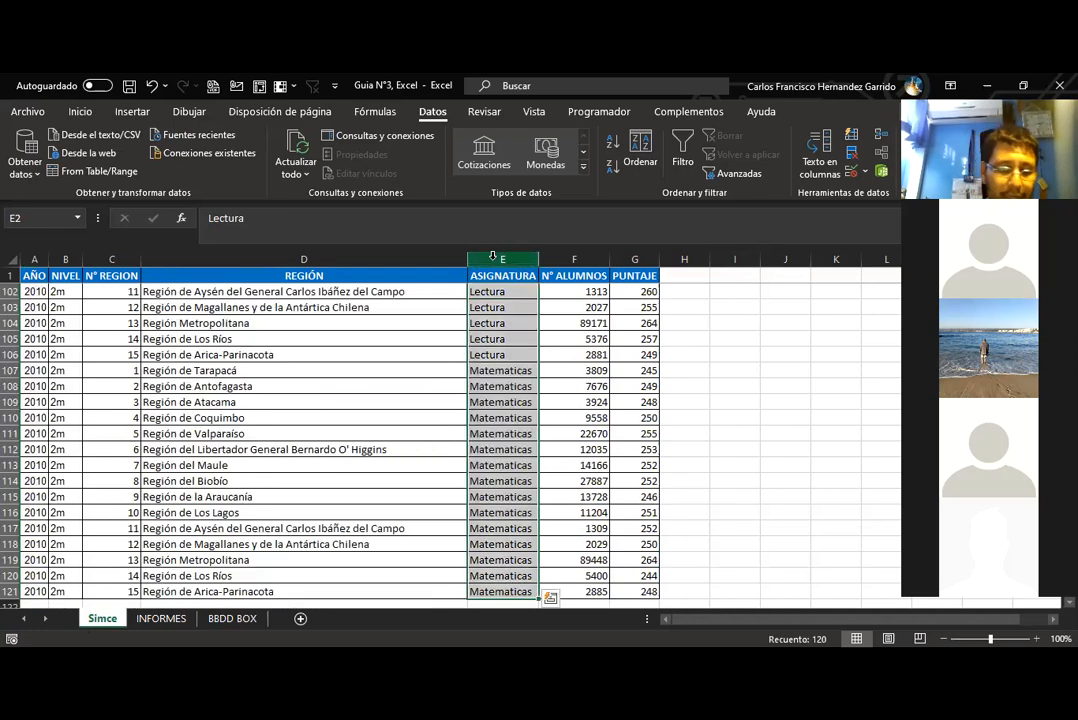
pyautogui.hotkey('ctrl', 'c')
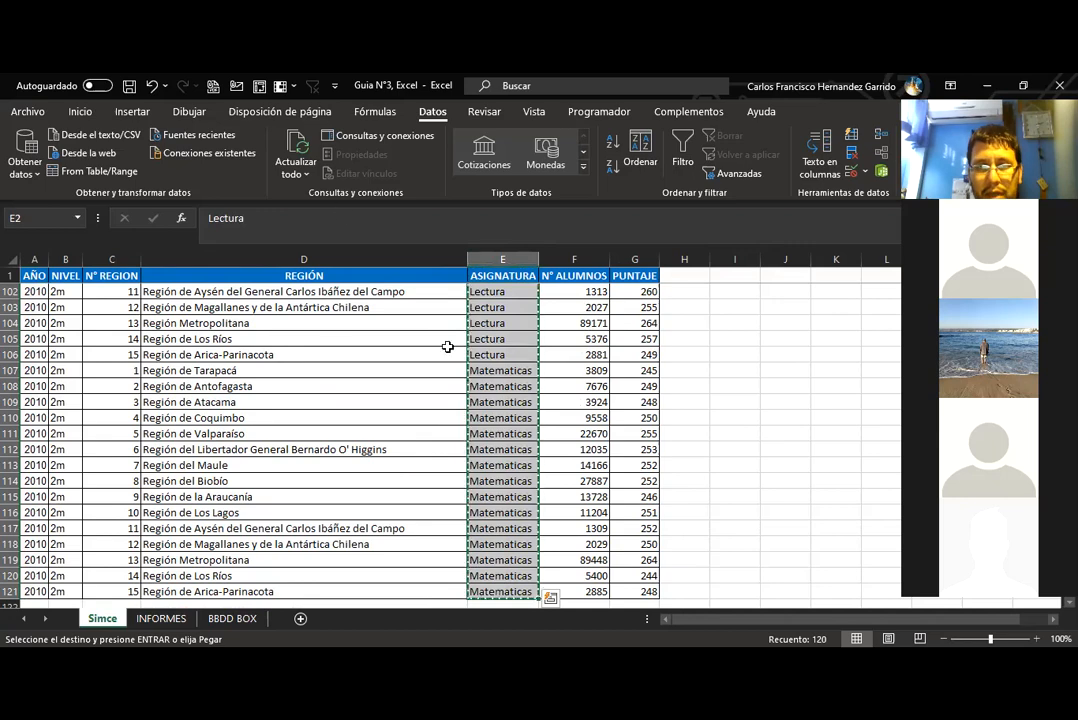
pyautogui.scroll(7, 455, 390)
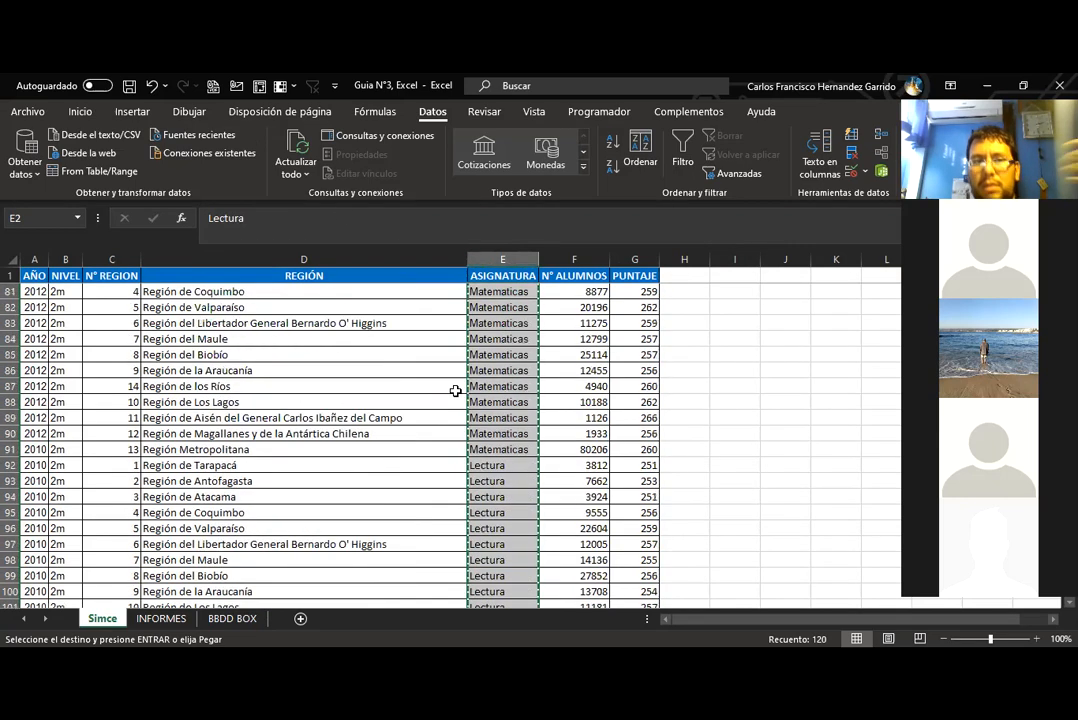
pyautogui.click(161, 619)
pyautogui.click(728, 318)
pyautogui.click(720, 309)
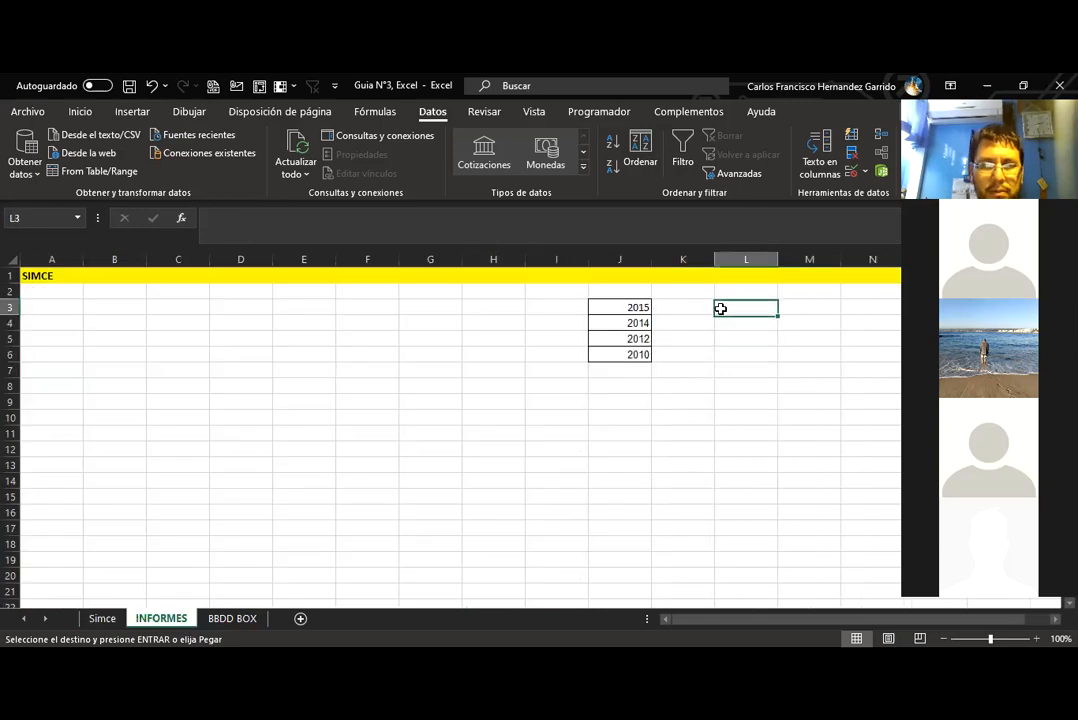
pyautogui.press('Return')
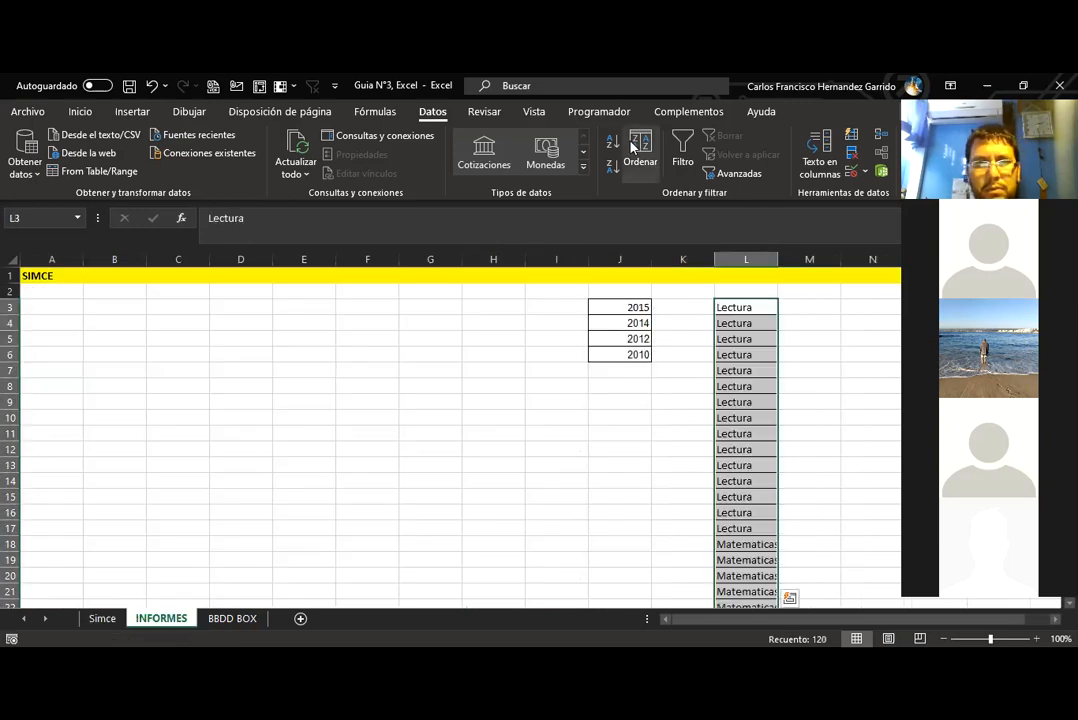
# Remove the duplicate subjects from the pasted list in column L, treating the data as having no header.
pyautogui.click(852, 153)
pyautogui.click(716, 416)
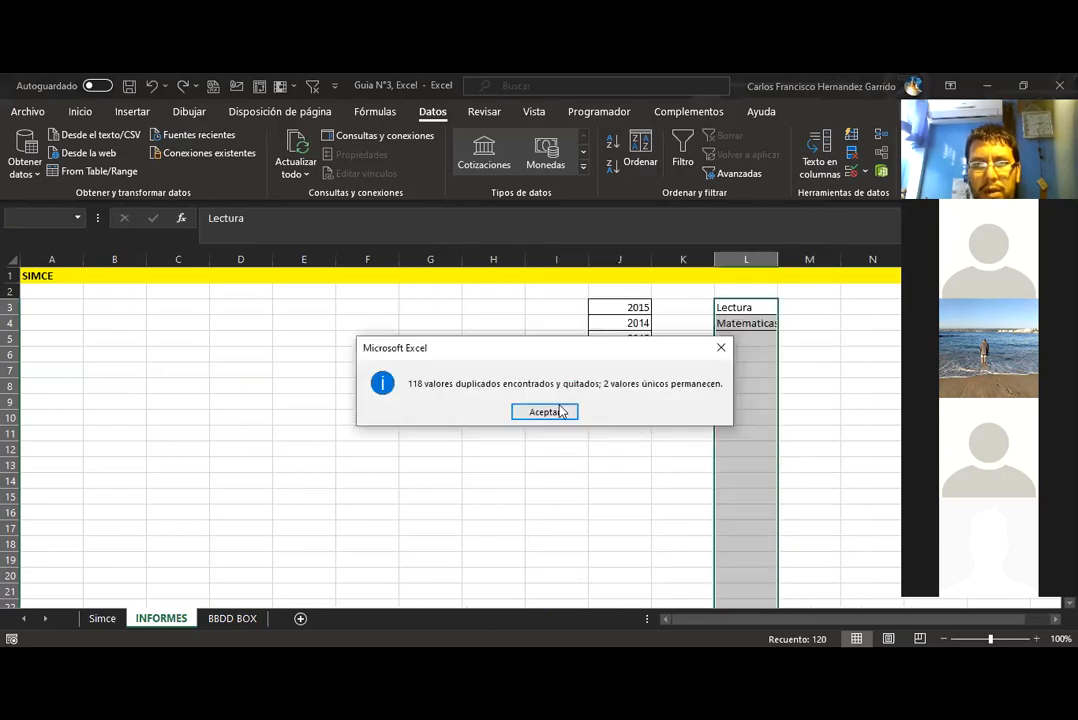
pyautogui.click(544, 409)
pyautogui.click(660, 452)
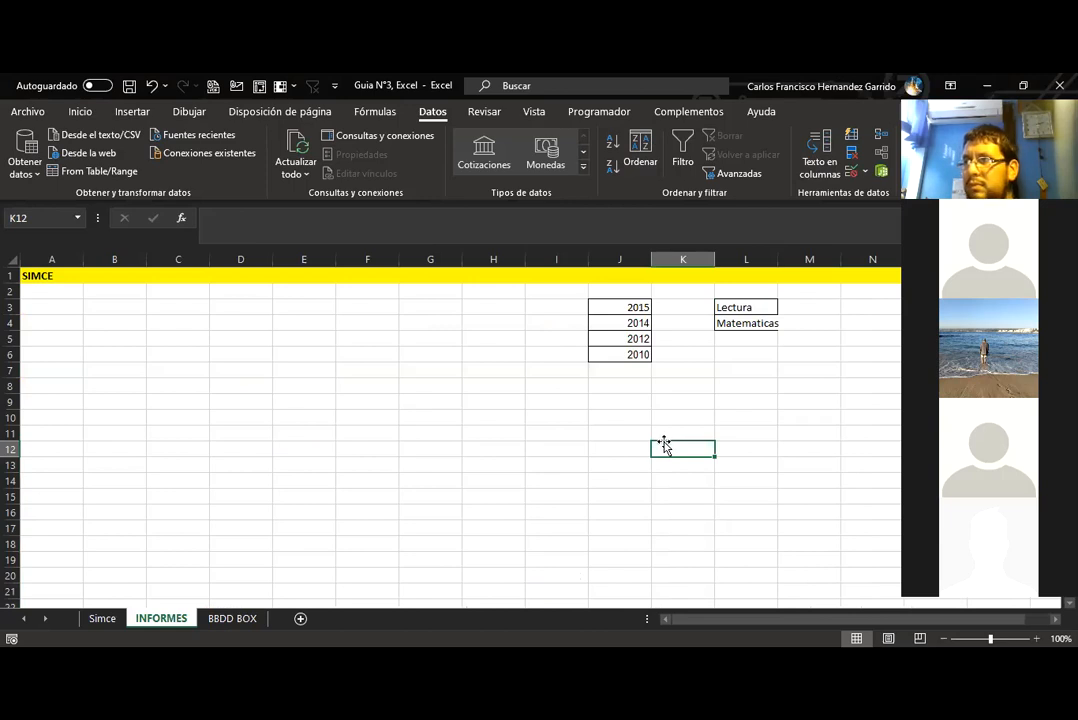
# Return to the Simce sheet and go to the first N° REGION value, C2.
pyautogui.click(120, 622)
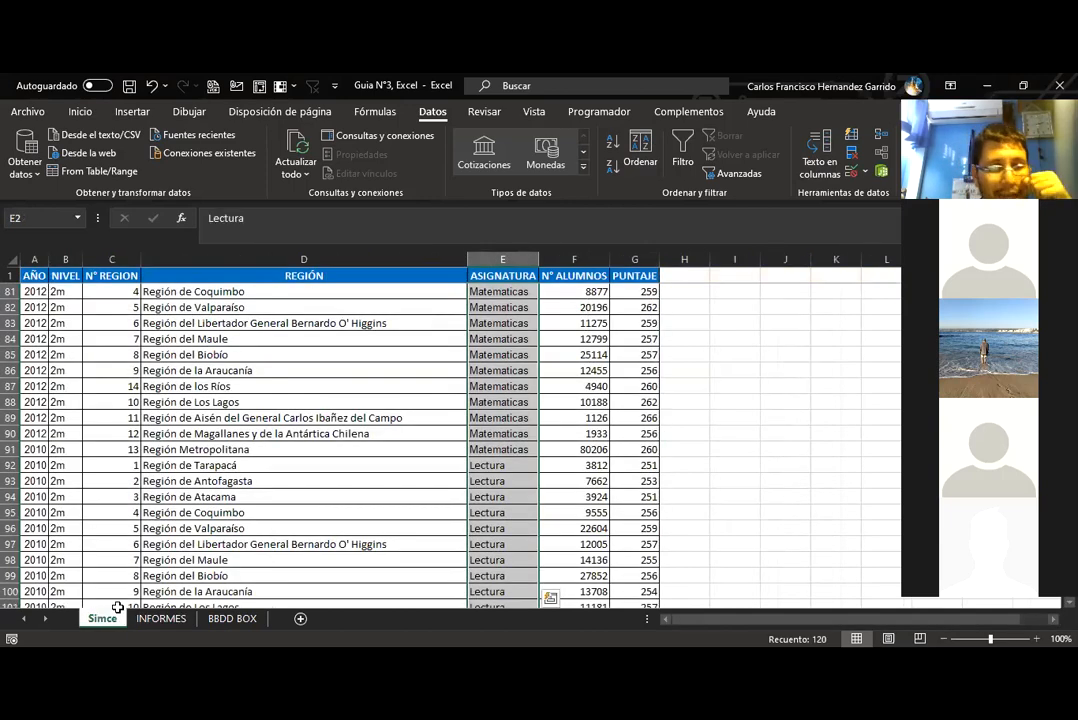
pyautogui.click(116, 258)
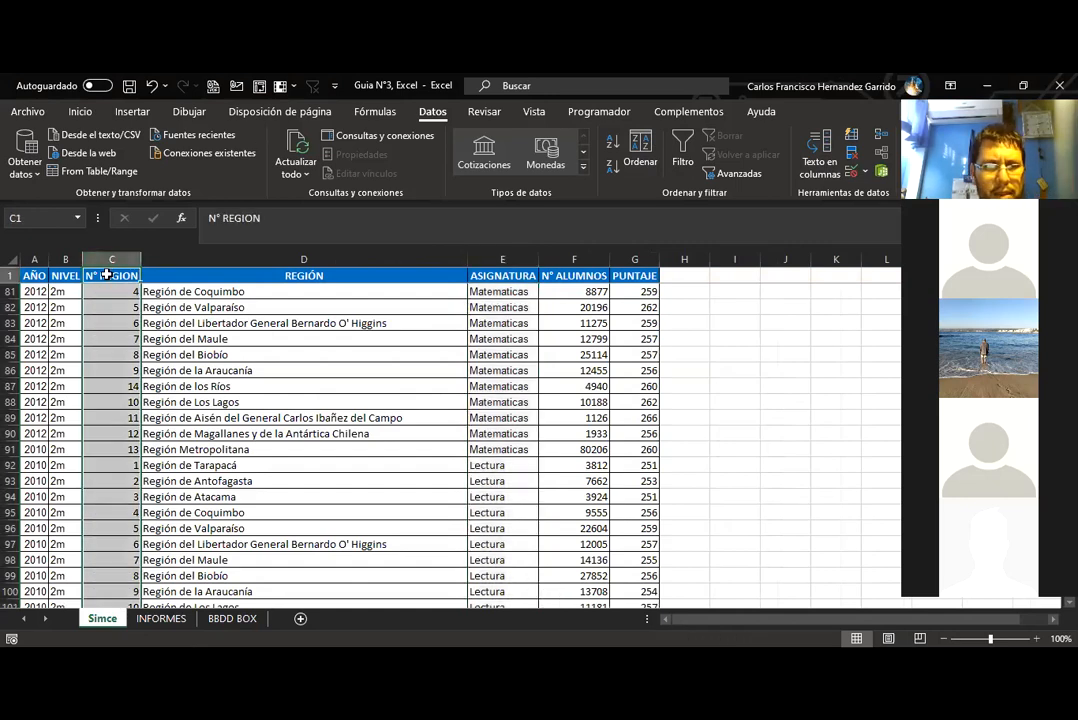
pyautogui.click(107, 275)
pyautogui.scroll(20, 107, 275)
pyautogui.press('Down')
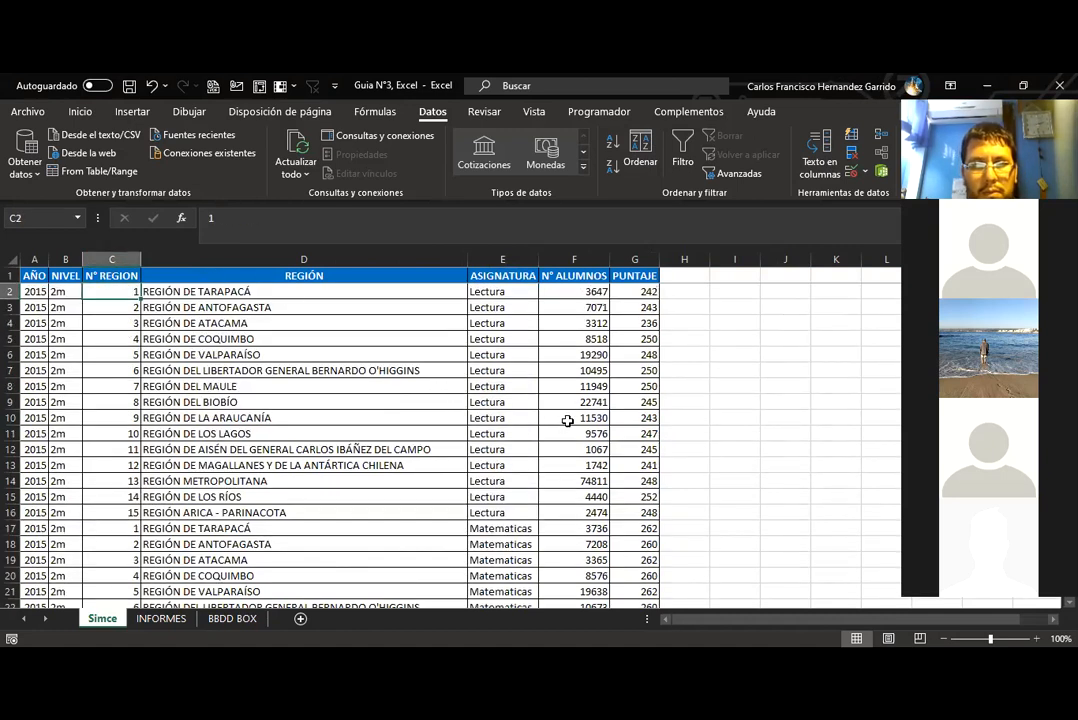
# Fill the value 2015 from A2 down the whole AÑO column of the Simce sheet and undo the fill.
pyautogui.click(29, 276)
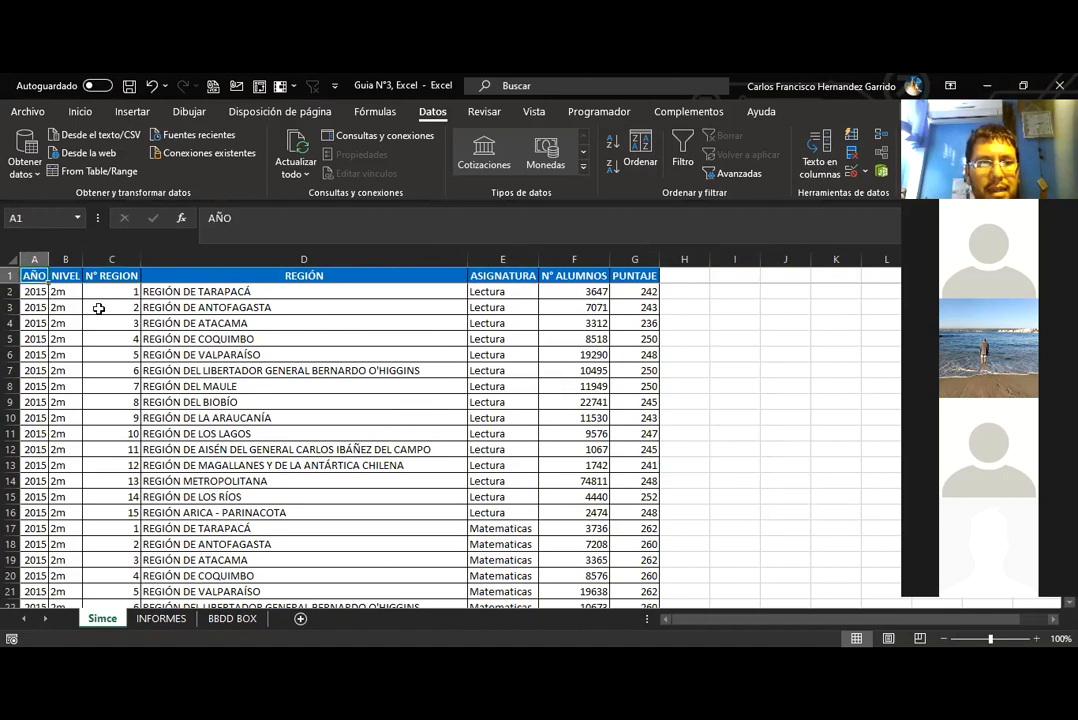
pyautogui.click(34, 291)
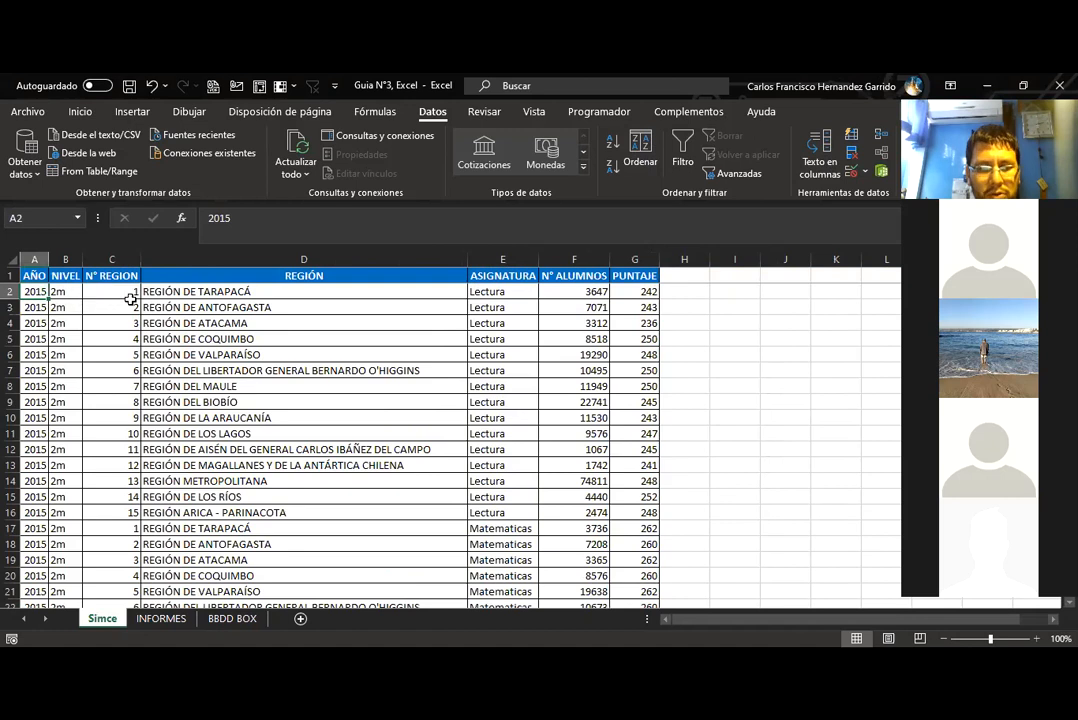
pyautogui.hotkey('ctrl', 'shift', 'Down')
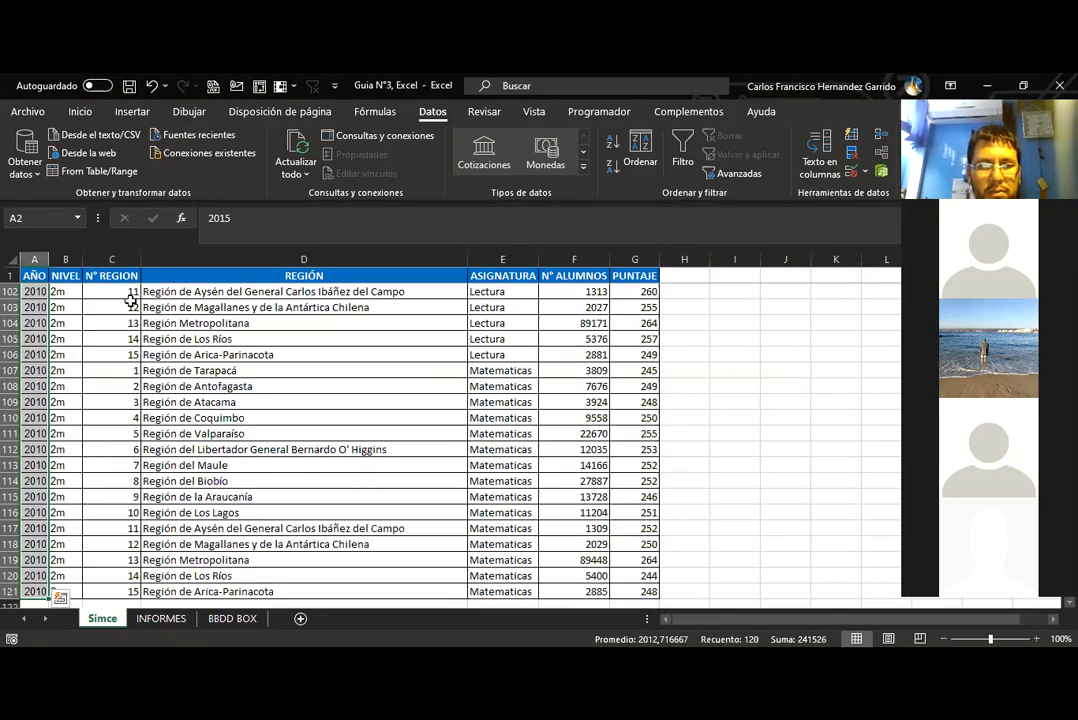
pyautogui.click(32, 277)
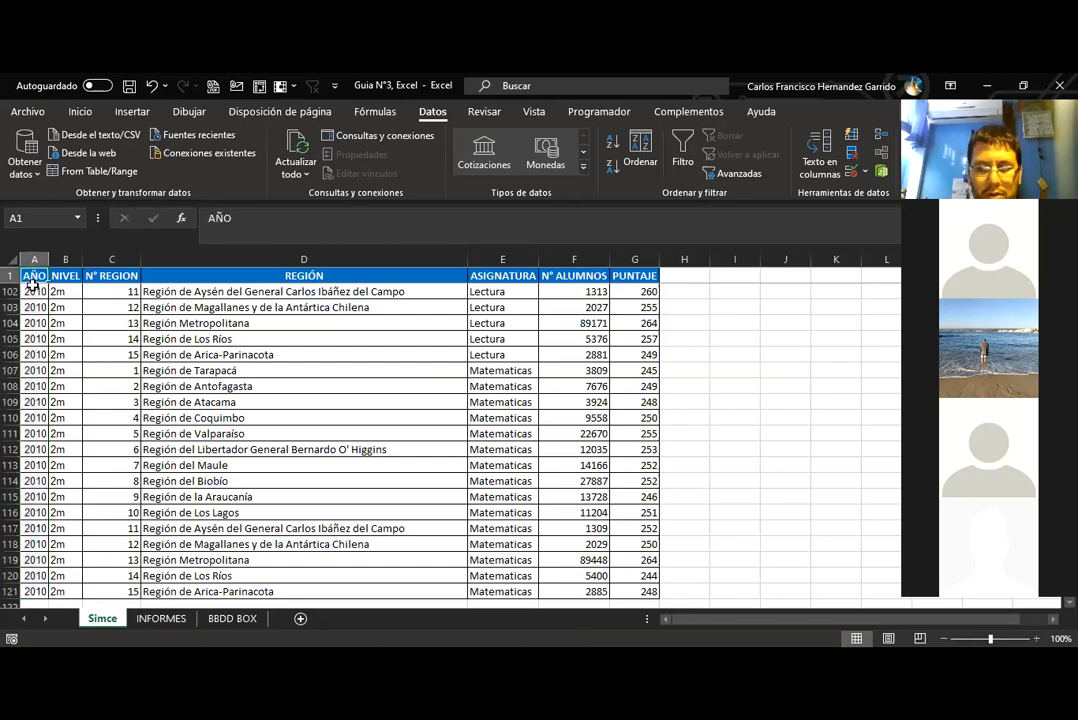
pyautogui.hotkey('ctrl', 'Home')
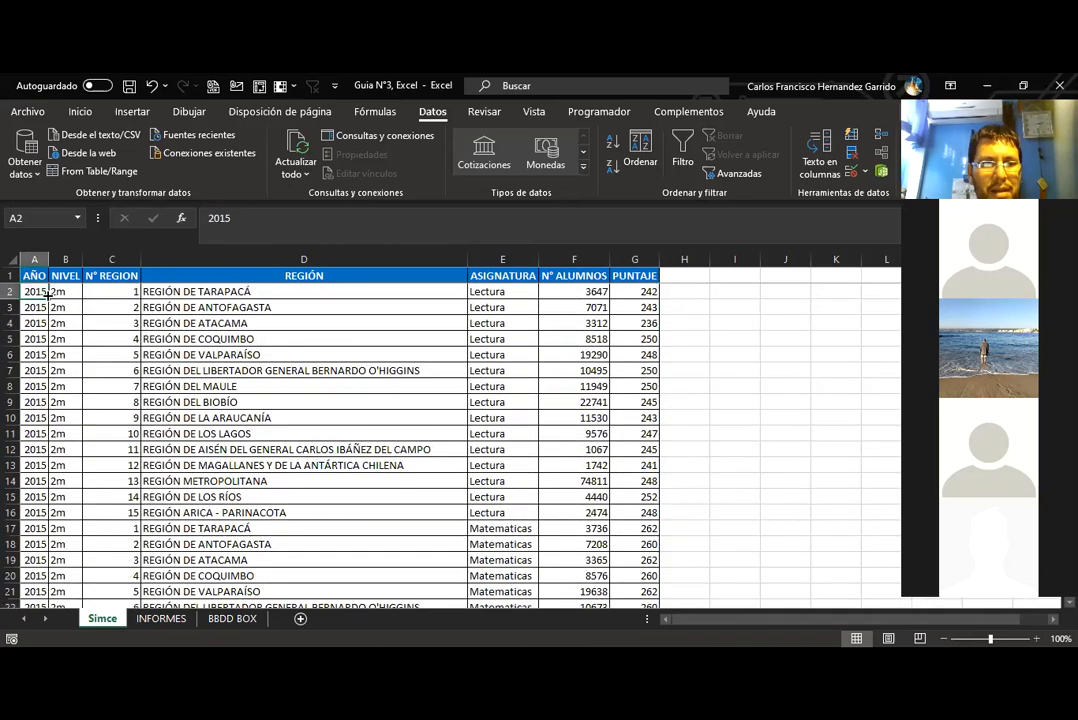
pyautogui.hotkey('ctrl', 'shift', 'Down')
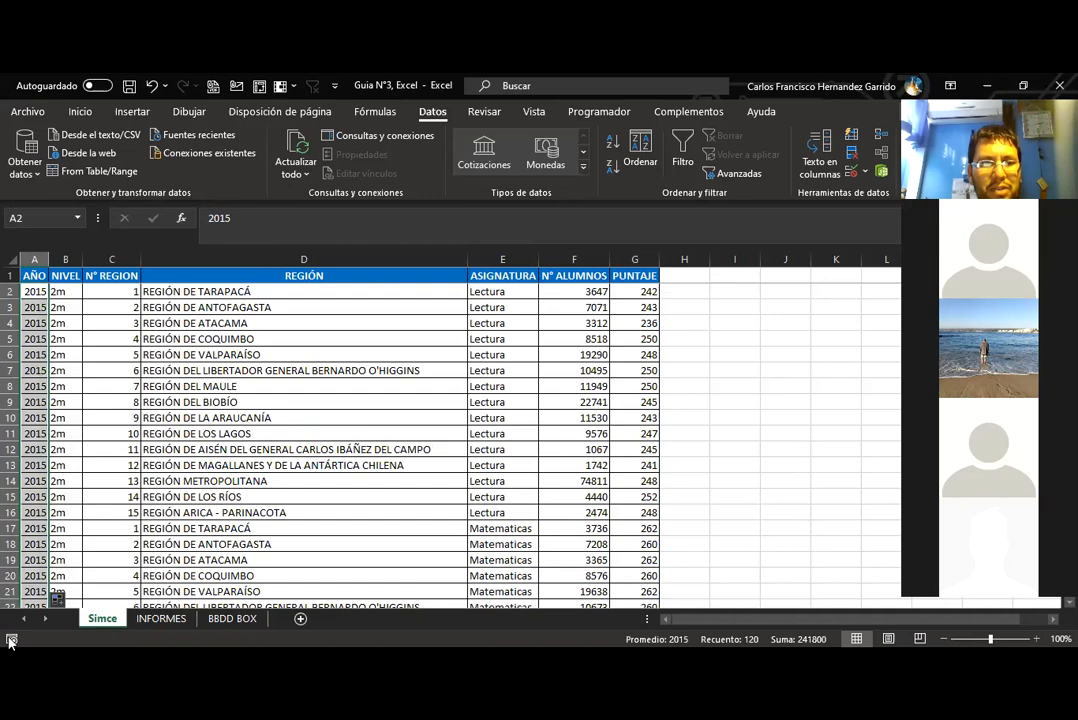
pyautogui.scroll(-19, 45, 465)
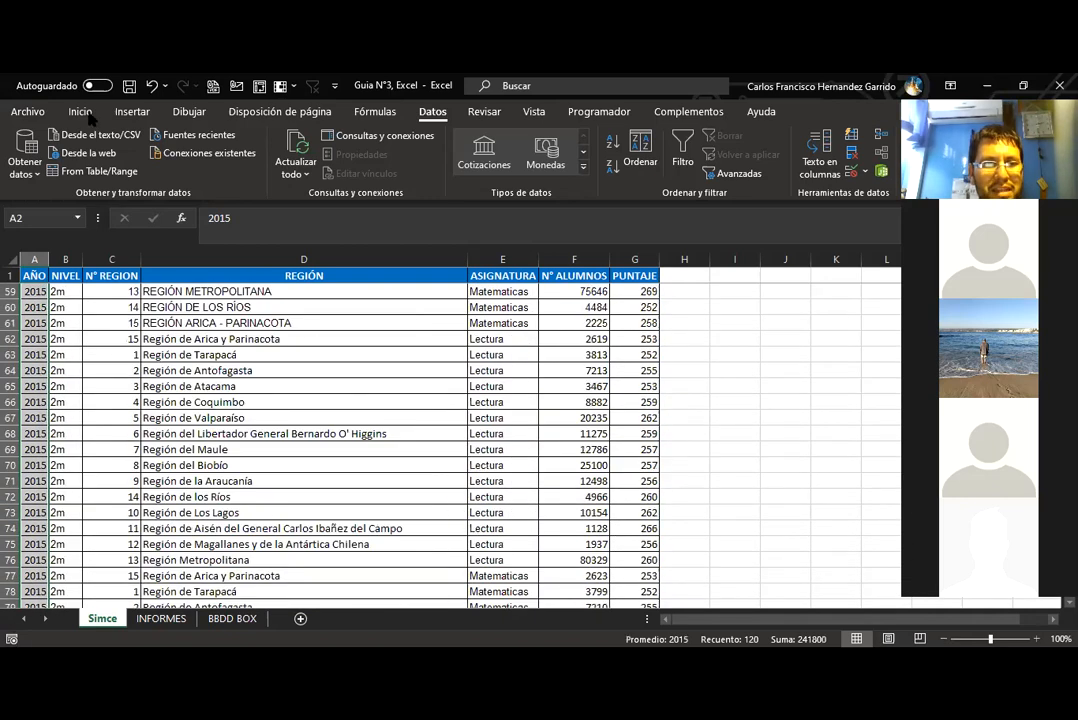
pyautogui.click(151, 86)
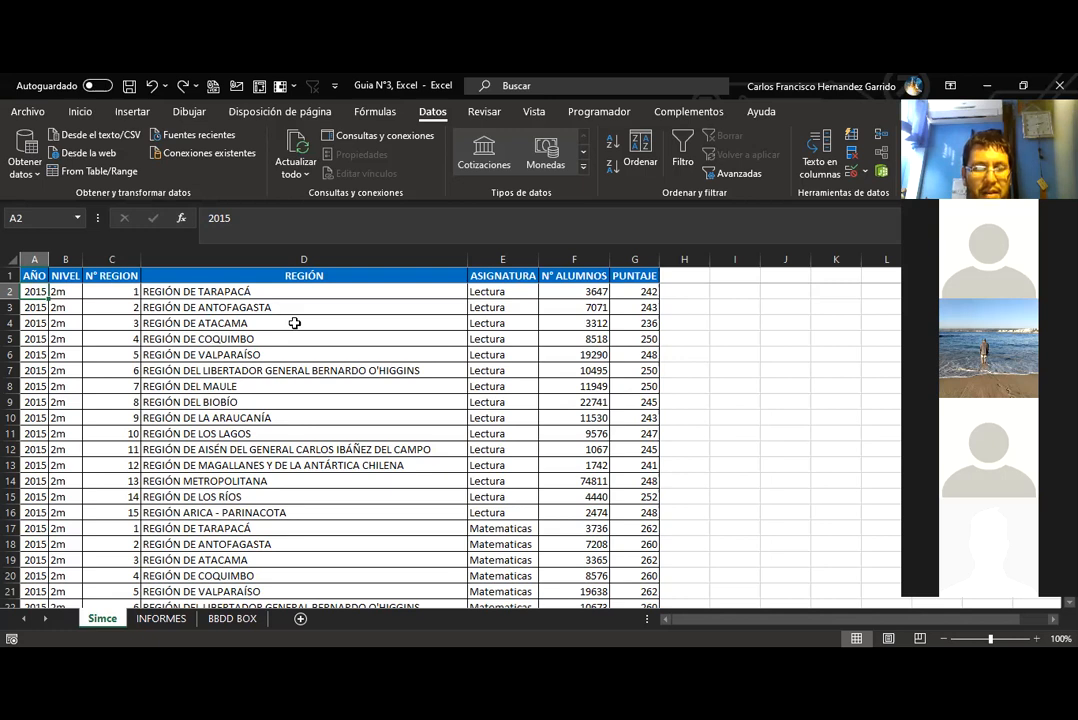
# Copy the N° REGION and REGIÓN columns with their headers, C1:D121, from the Simce sheet into the INFORMES sheet starting at L7.
pyautogui.click(98, 276)
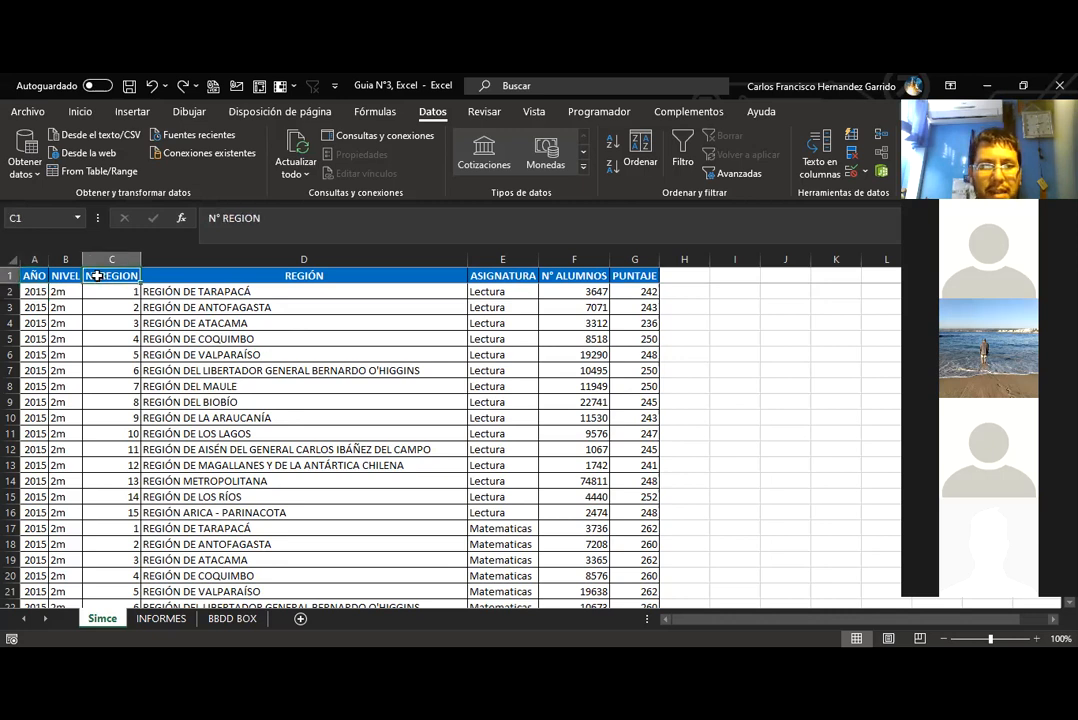
pyautogui.moveTo(98, 276); pyautogui.dragTo(203, 284)
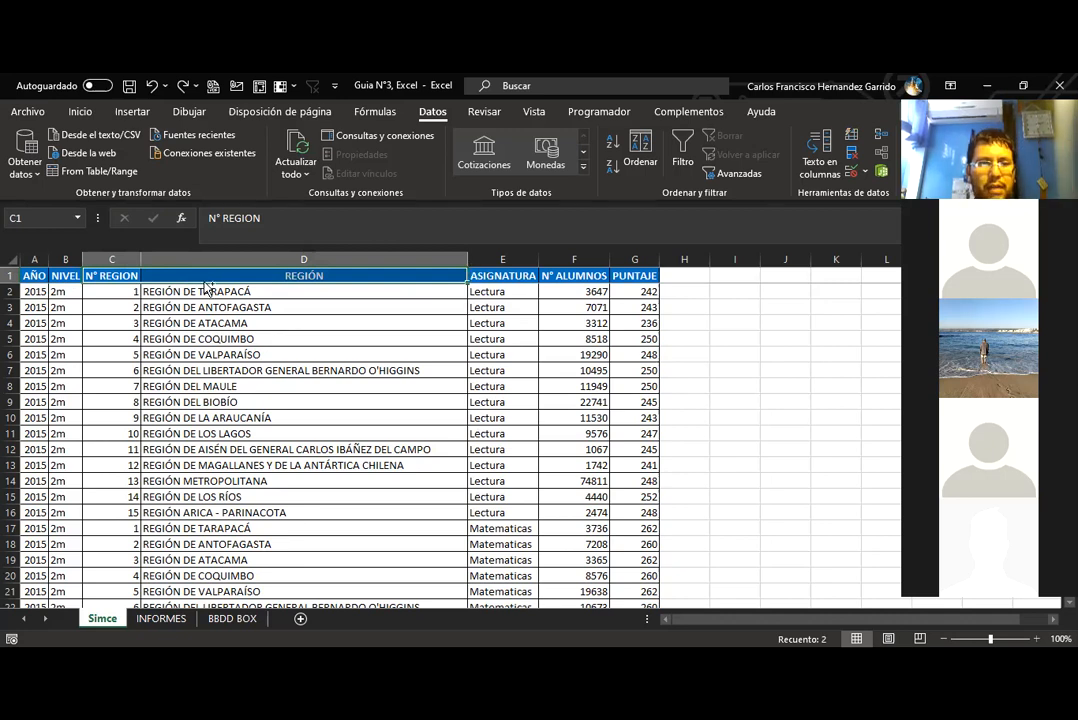
pyautogui.hotkey('ctrl', 'shift', 'Down')
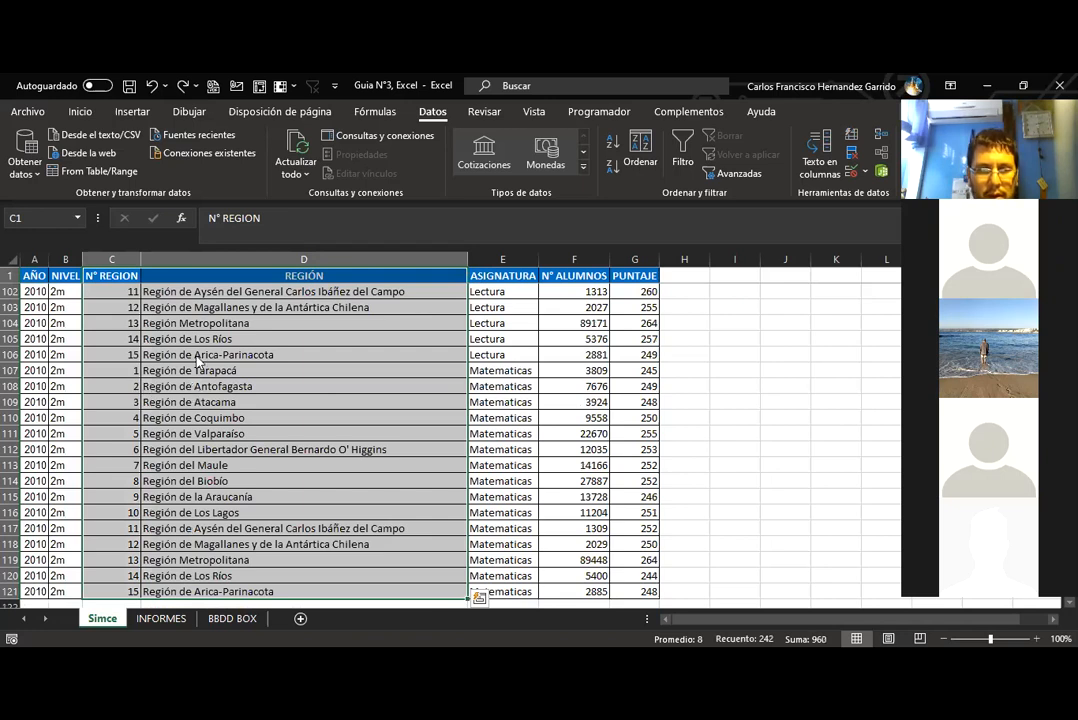
pyautogui.rightClick(197, 361)
pyautogui.click(250, 212)
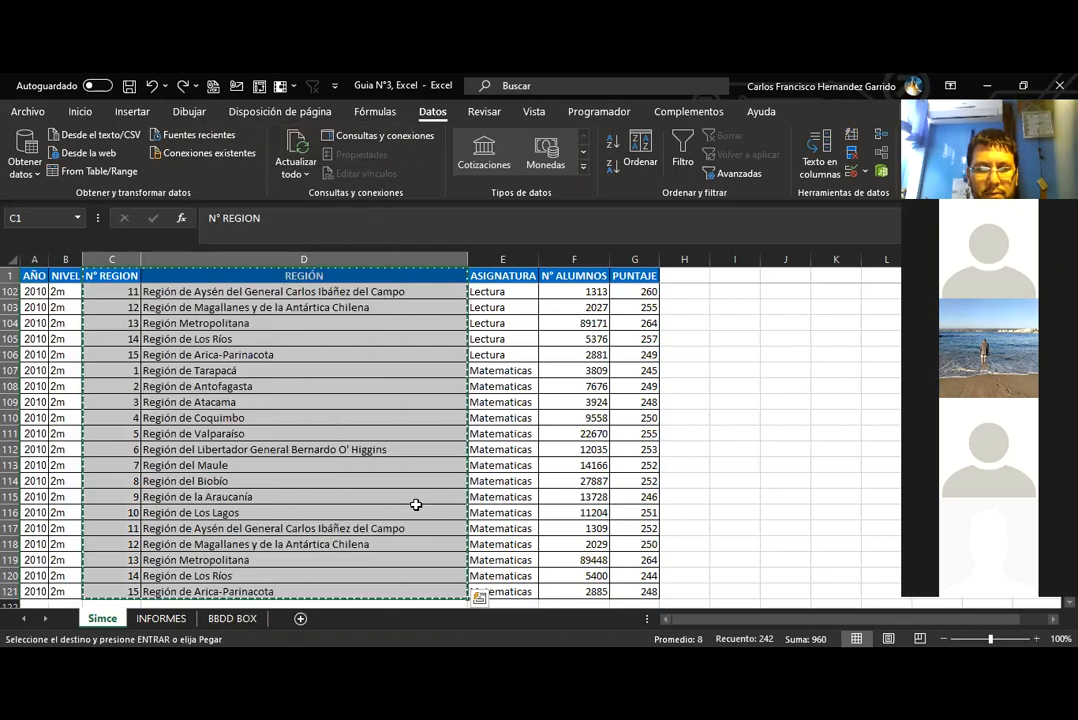
pyautogui.click(165, 619)
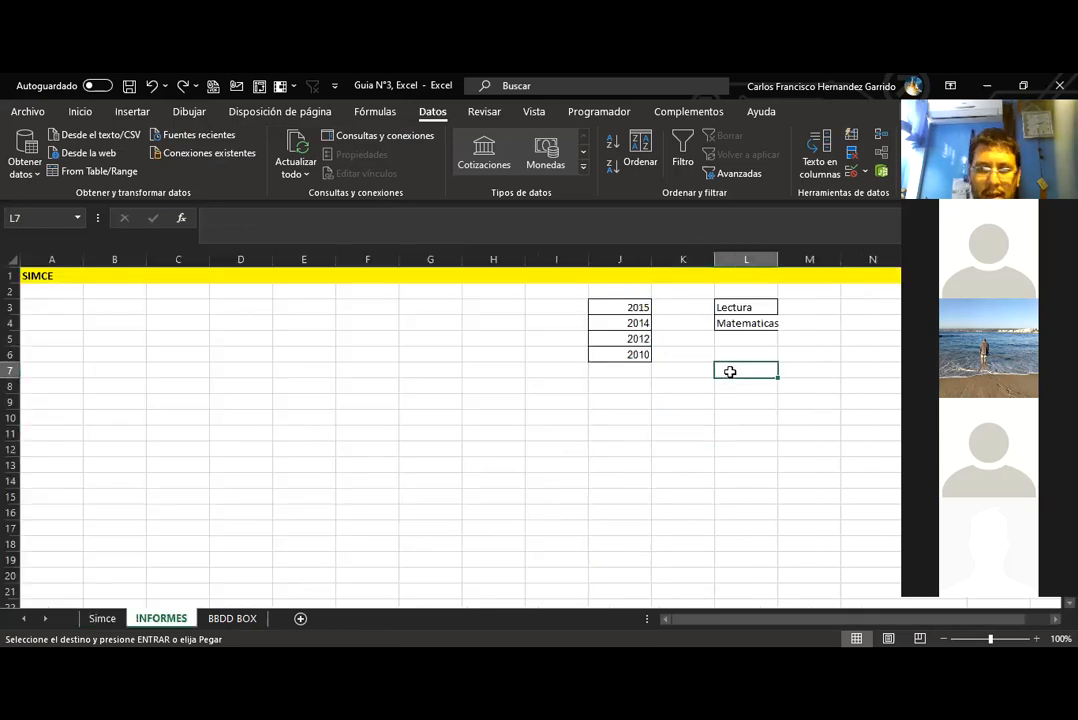
pyautogui.hotkey('ctrl', 'v')
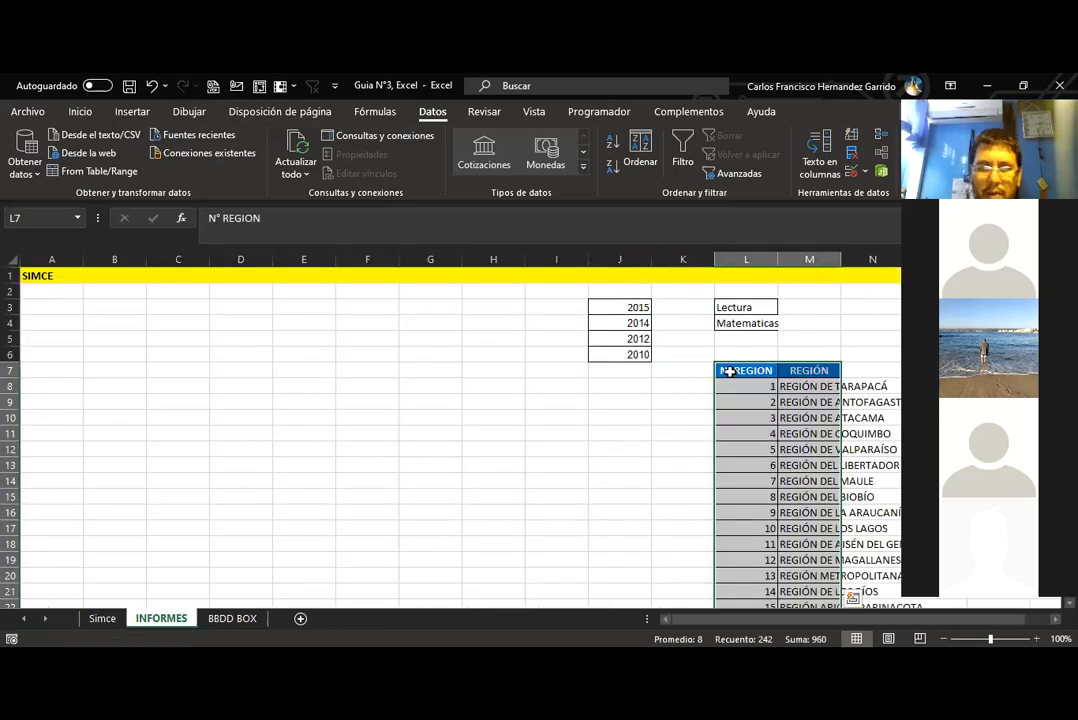
# Remove duplicate rows from the pasted region table, comparing both N° REGION and REGIÓN and treating the data as having headers.
pyautogui.click(853, 155)
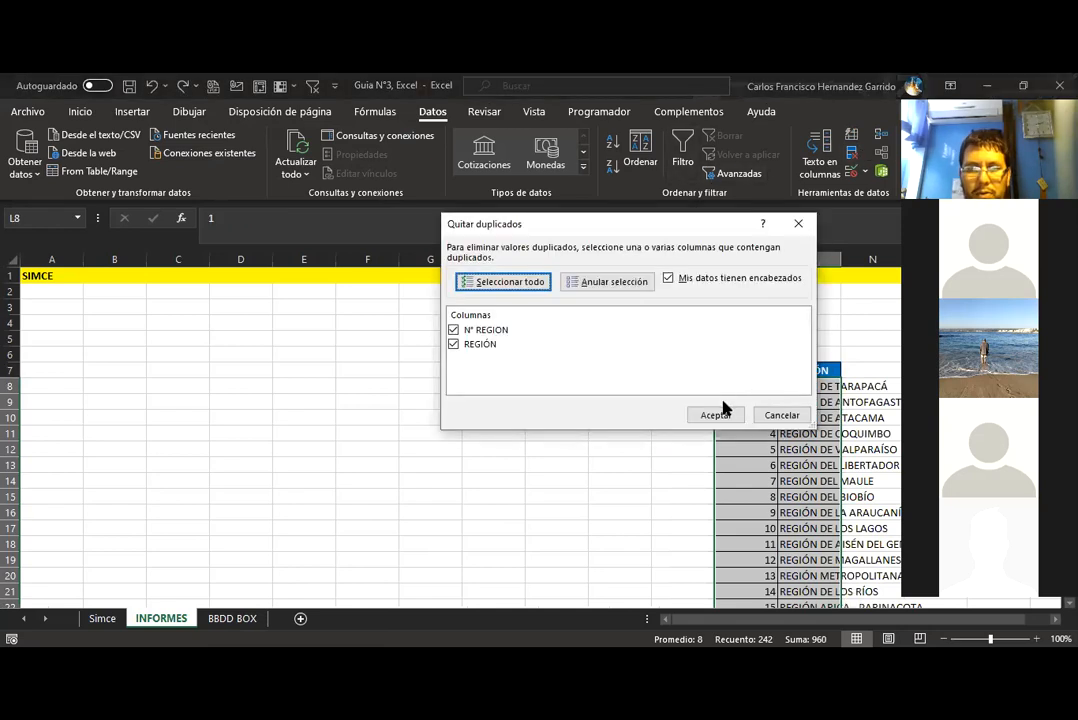
pyautogui.click(716, 416)
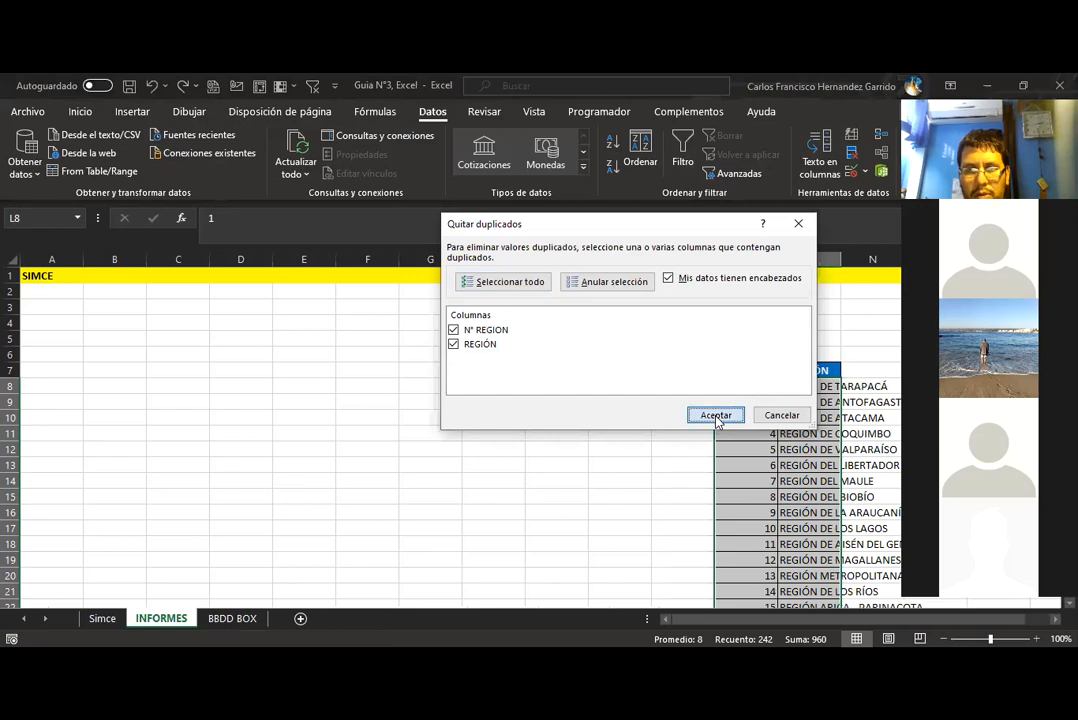
pyautogui.click(544, 411)
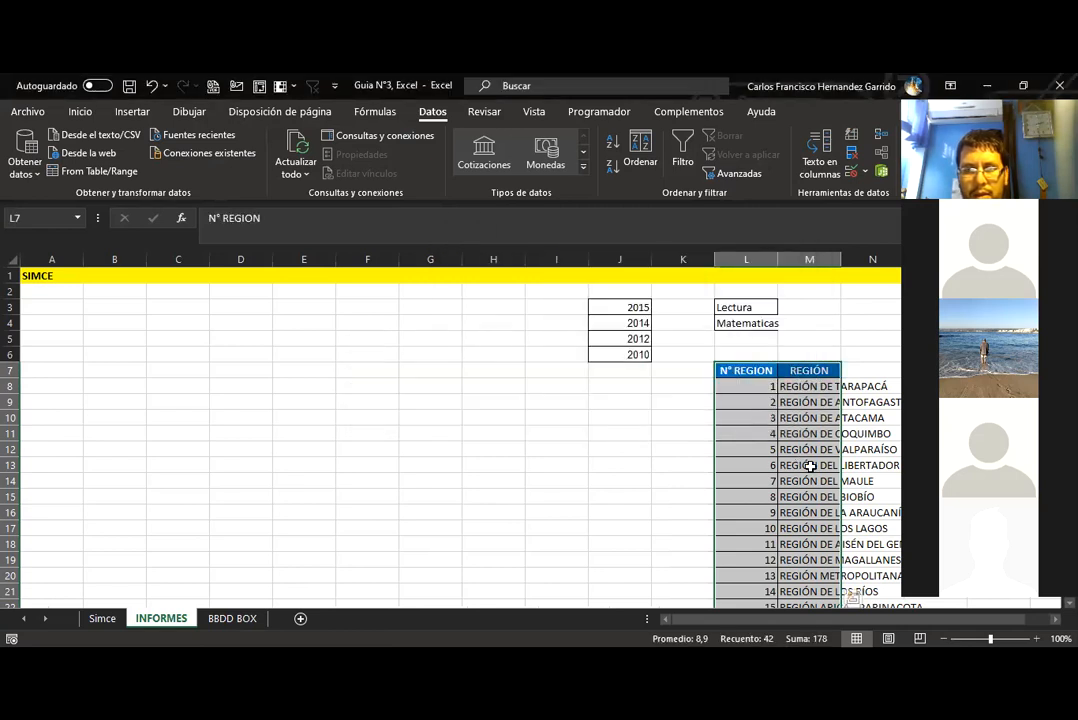
pyautogui.scroll(-4, 741, 400)
pyautogui.scroll(2, 811, 445)
pyautogui.click(895, 511)
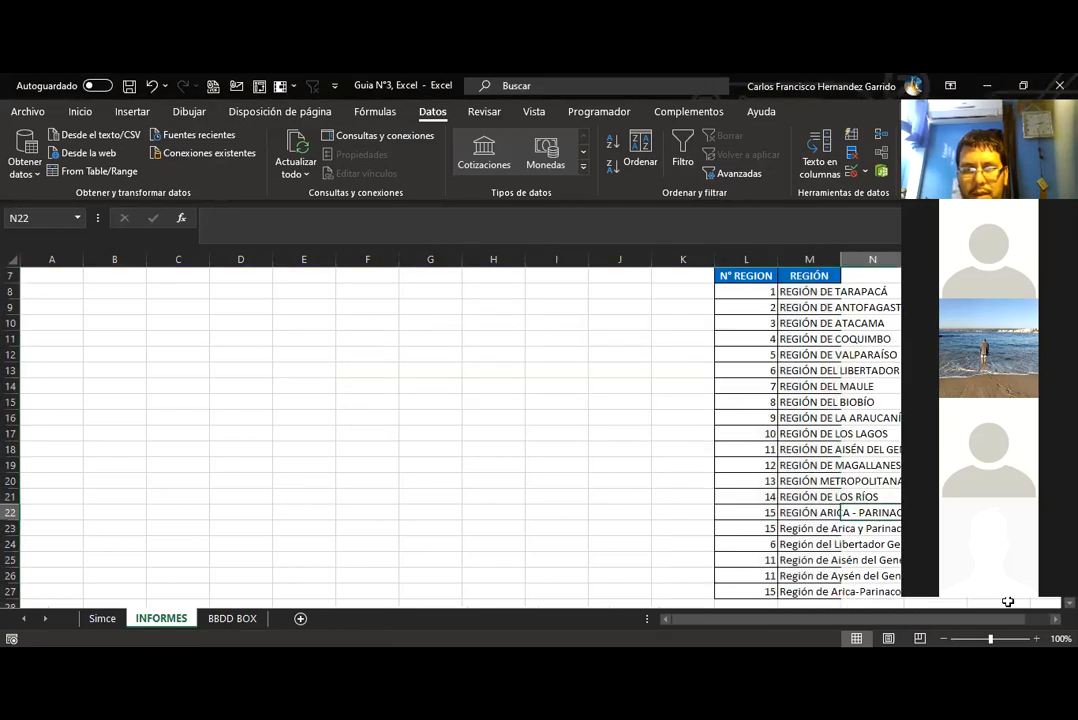
pyautogui.hscroll(2, 893, 515)
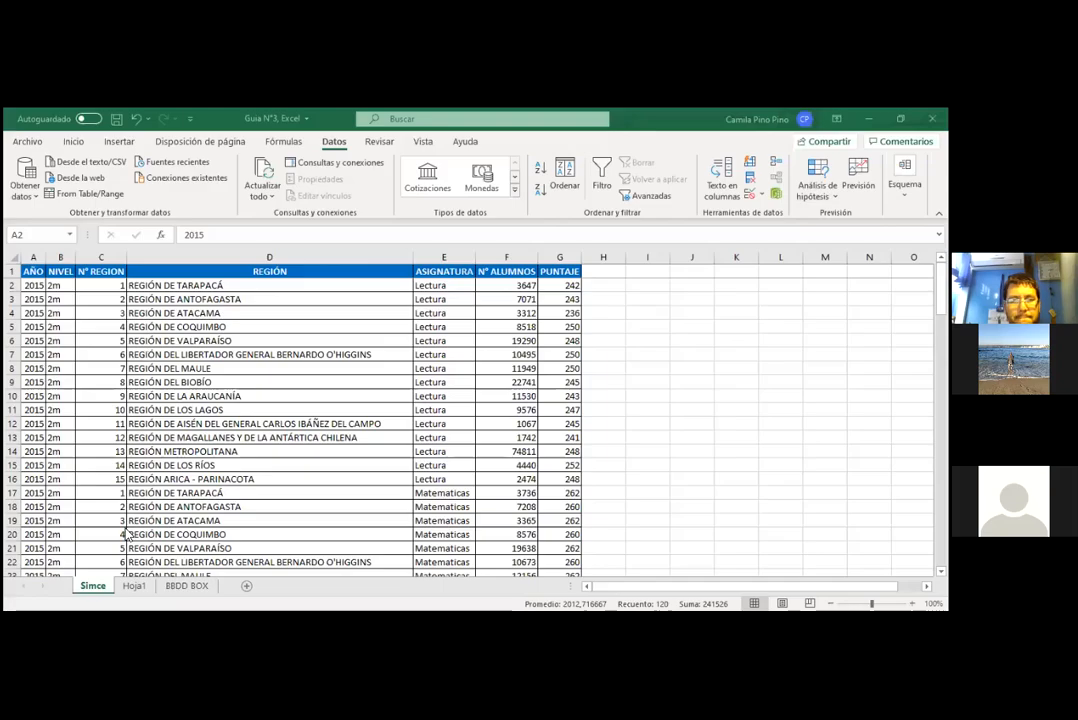
# Check cell J3 on Hoja1 and examine the AÑO column of the Simce sheet from A2 to its last row.
pyautogui.click(133, 586)
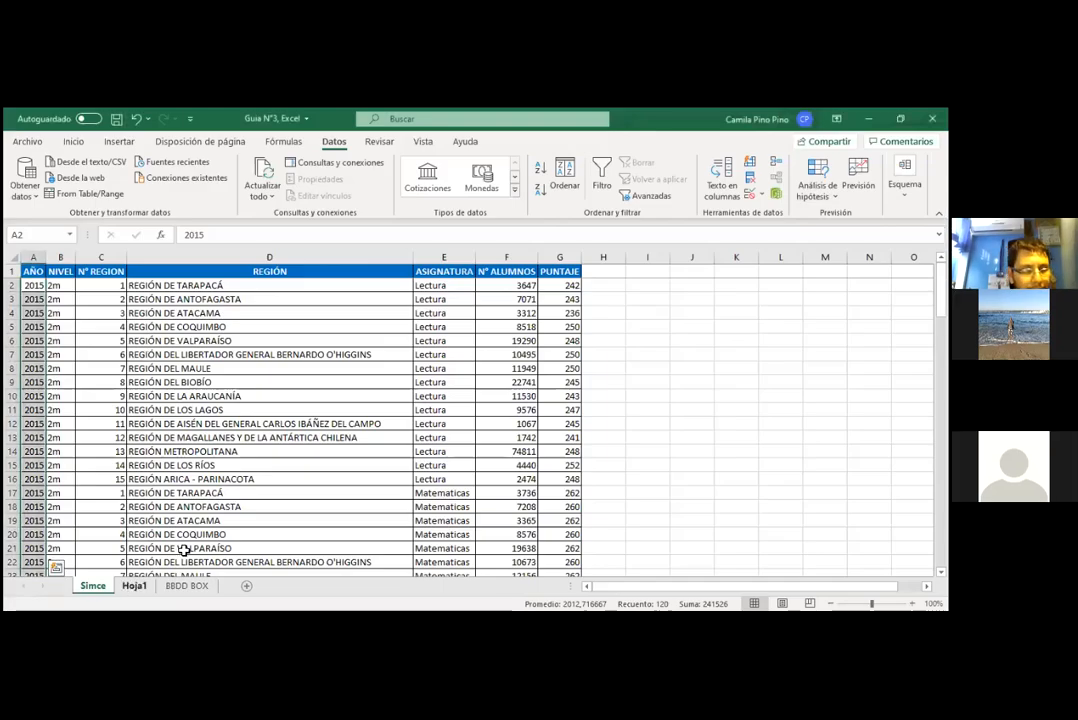
pyautogui.click(530, 302)
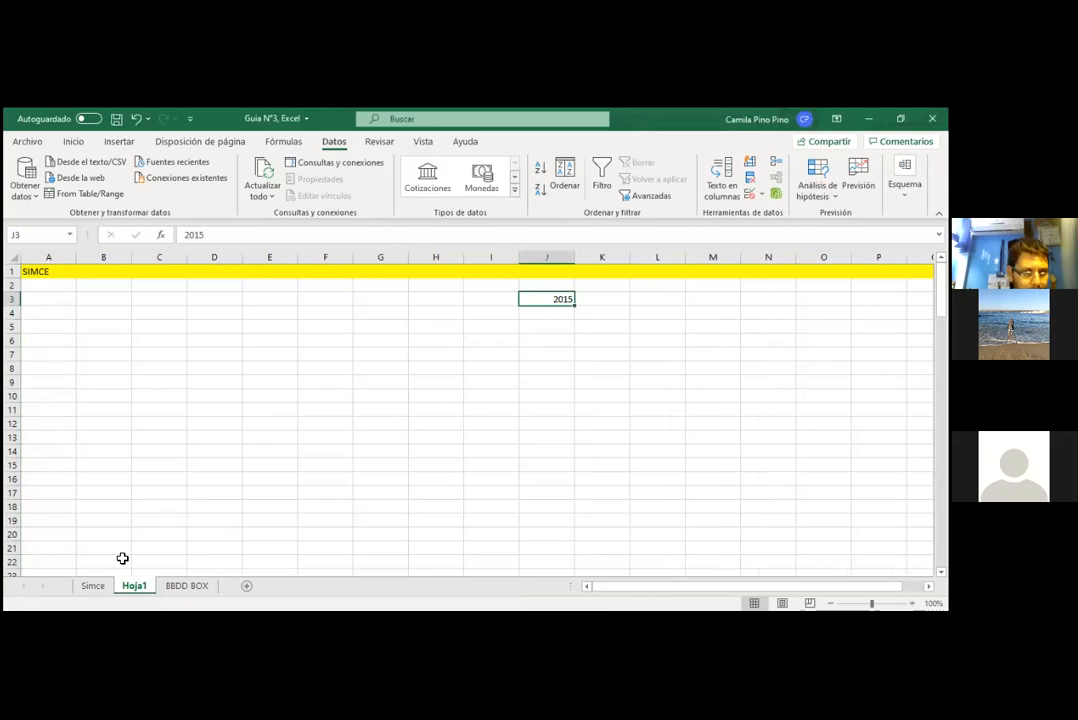
pyautogui.click(93, 586)
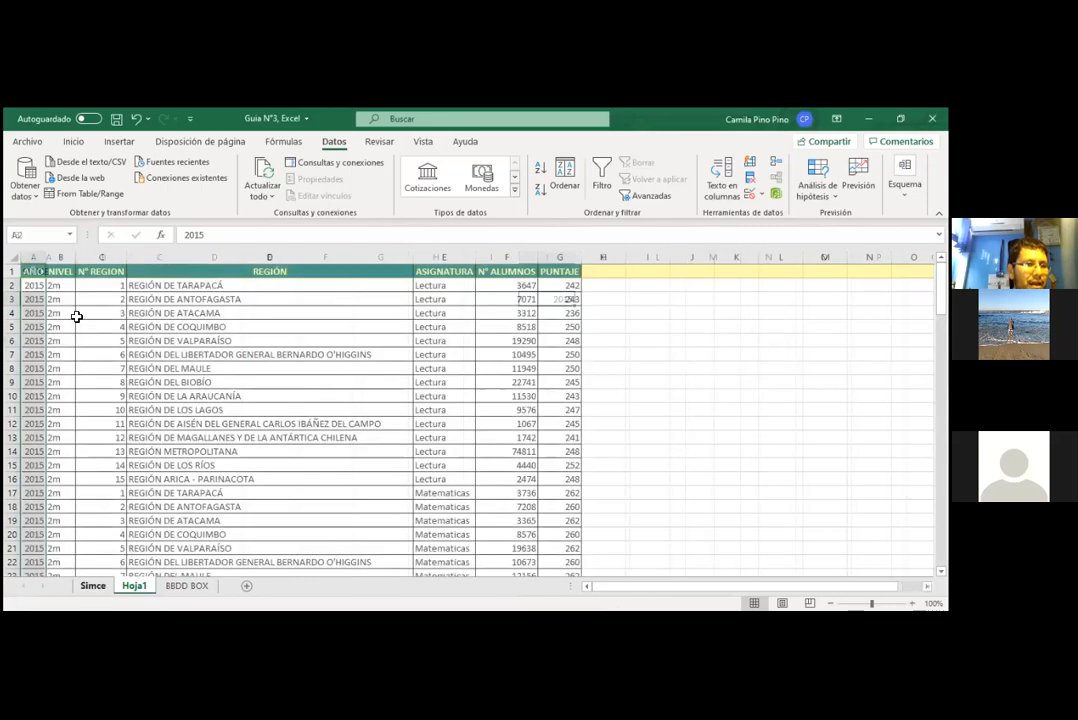
pyautogui.click(53, 286)
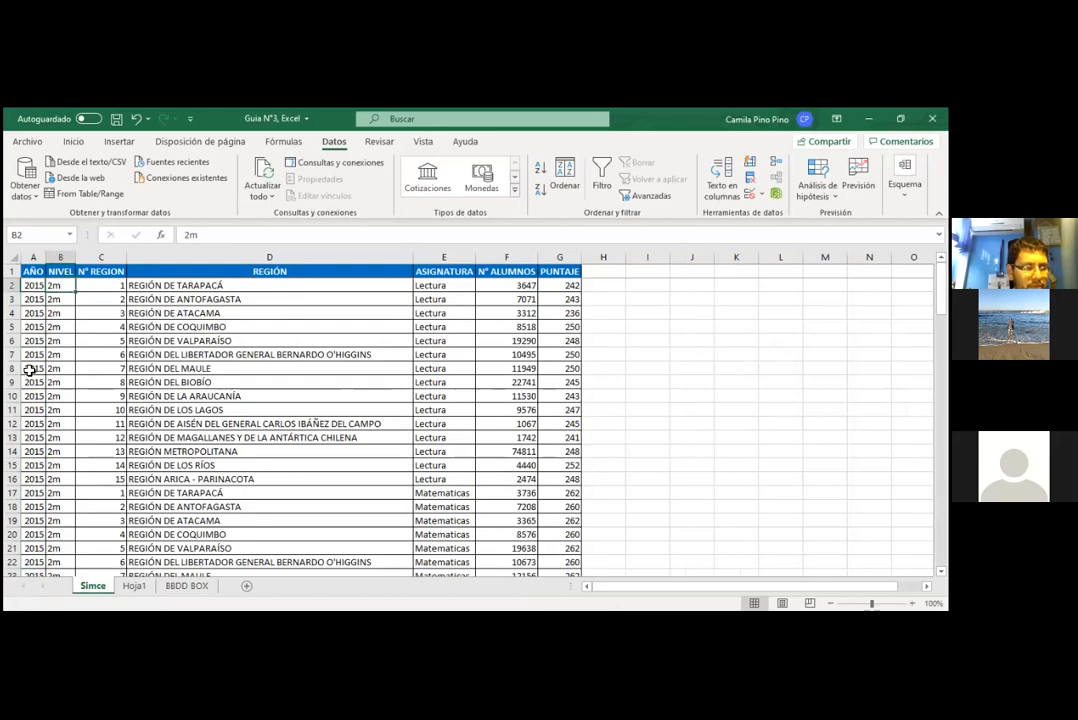
pyautogui.scroll(-1, 30, 370)
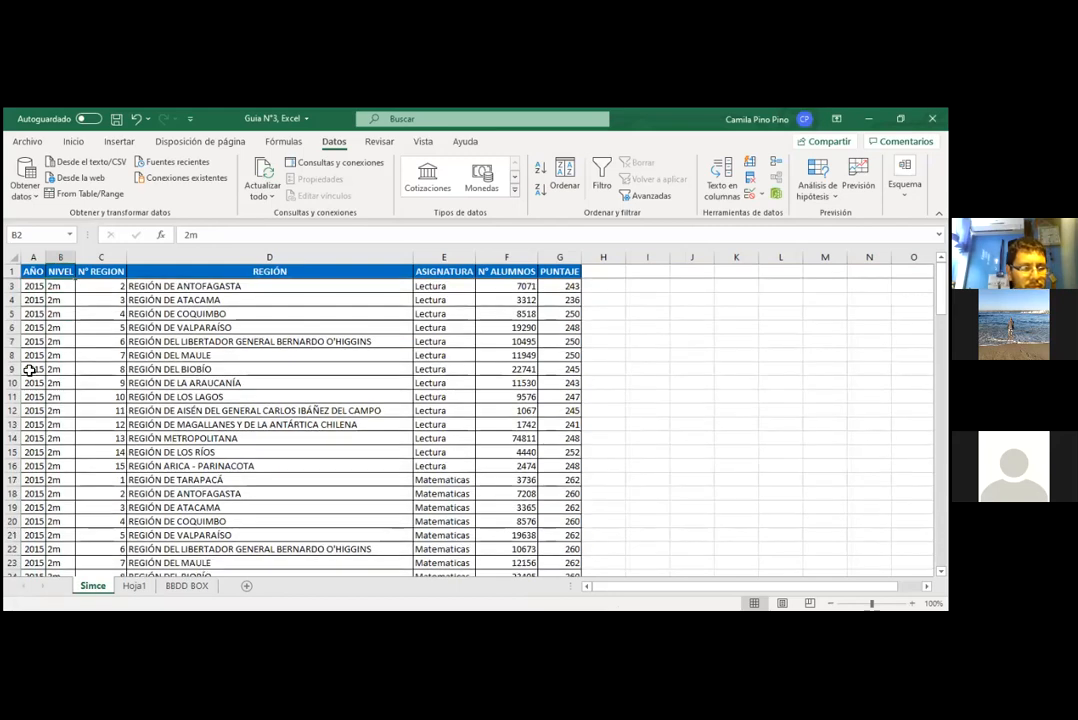
pyautogui.scroll(-20, 30, 370)
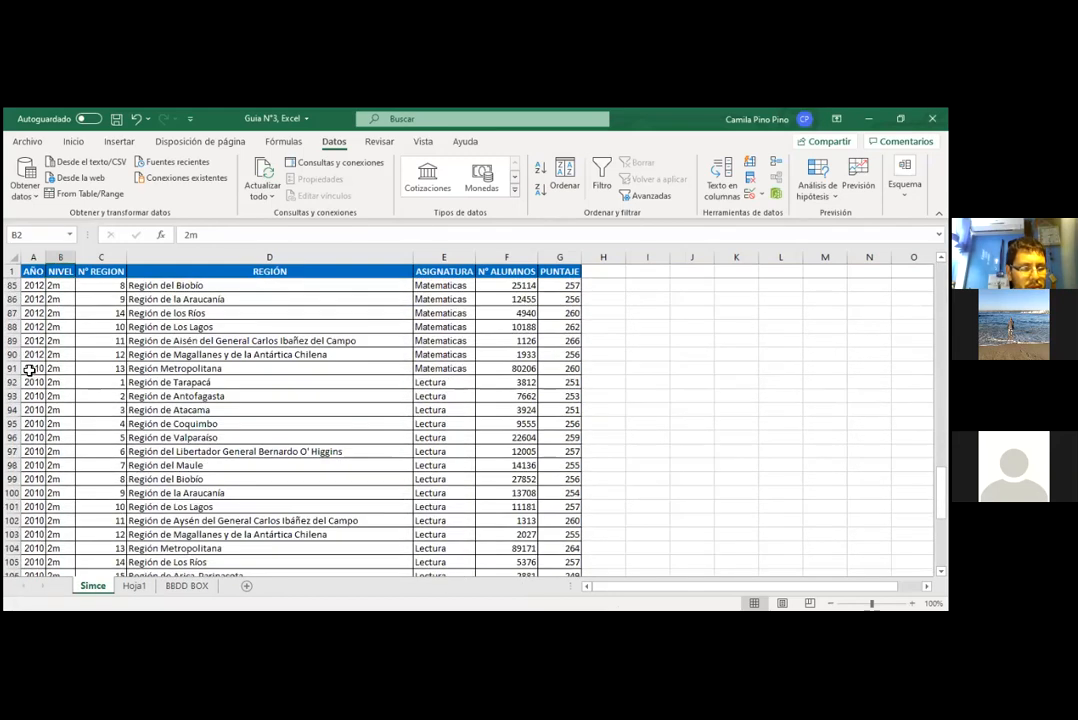
pyautogui.scroll(-9, 30, 370)
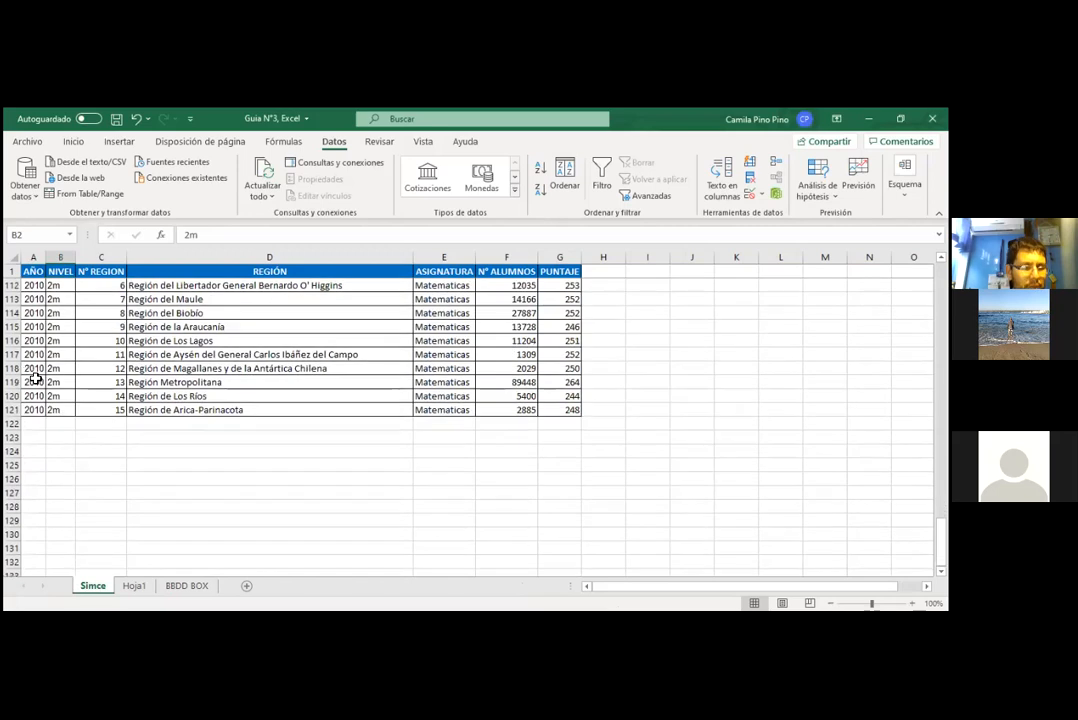
pyautogui.scroll(8, 40, 385)
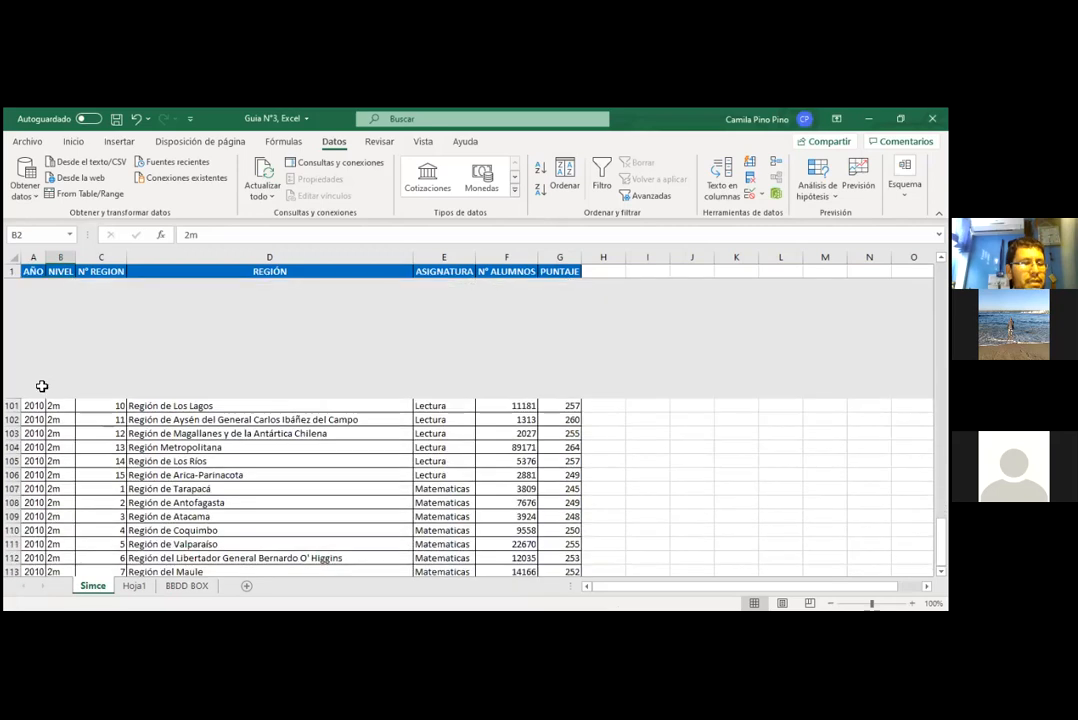
pyautogui.scroll(1, 40, 386)
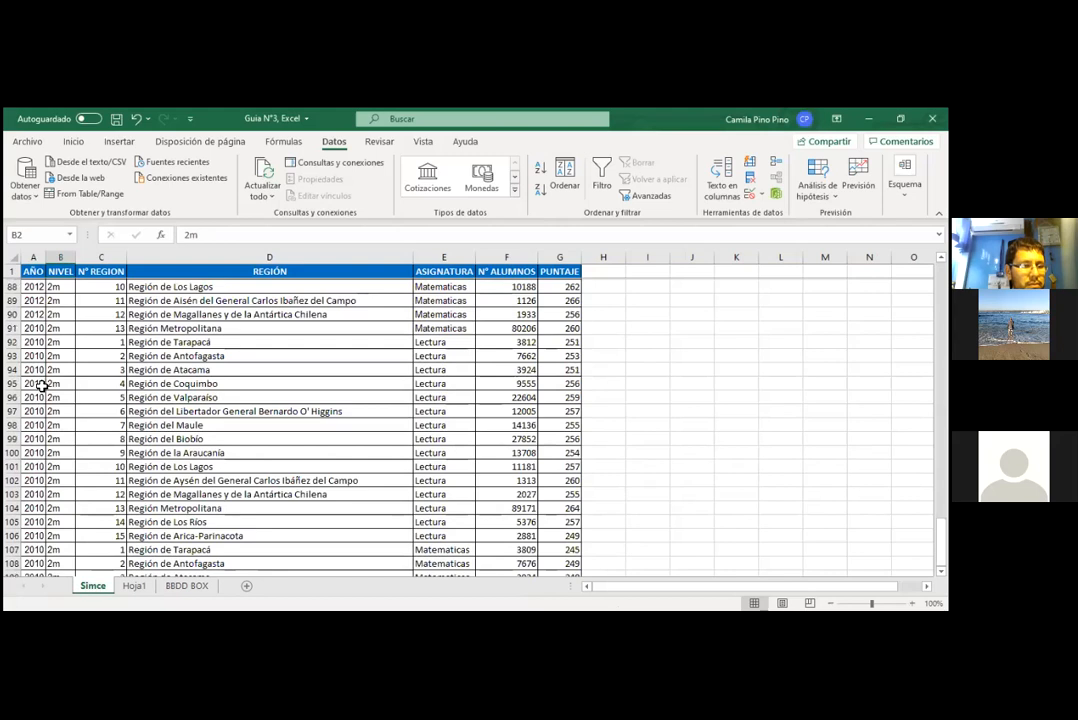
pyautogui.scroll(20, 40, 385)
pyautogui.click(33, 286)
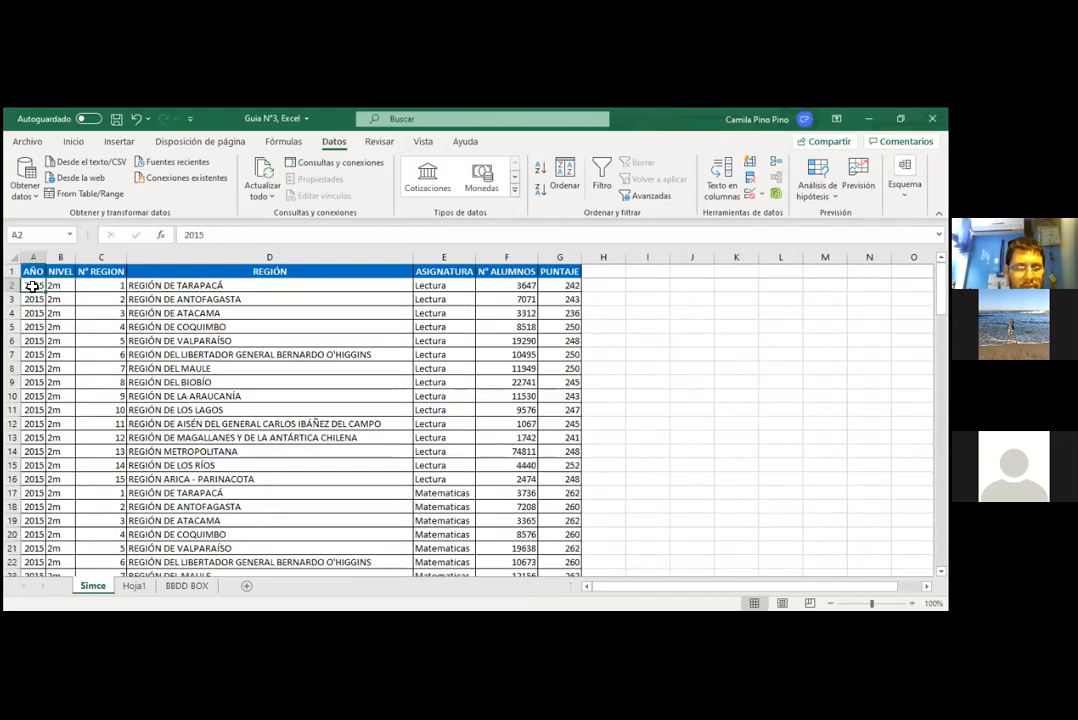
pyautogui.hotkey('ctrl', 'Down')
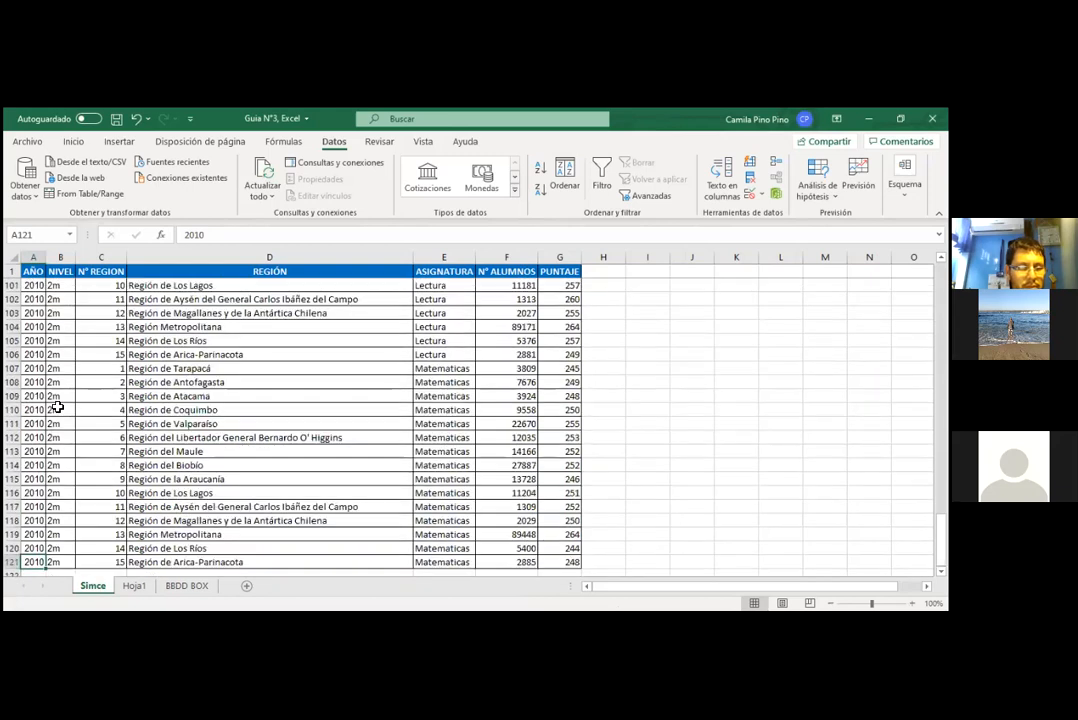
pyautogui.scroll(20, 57, 408)
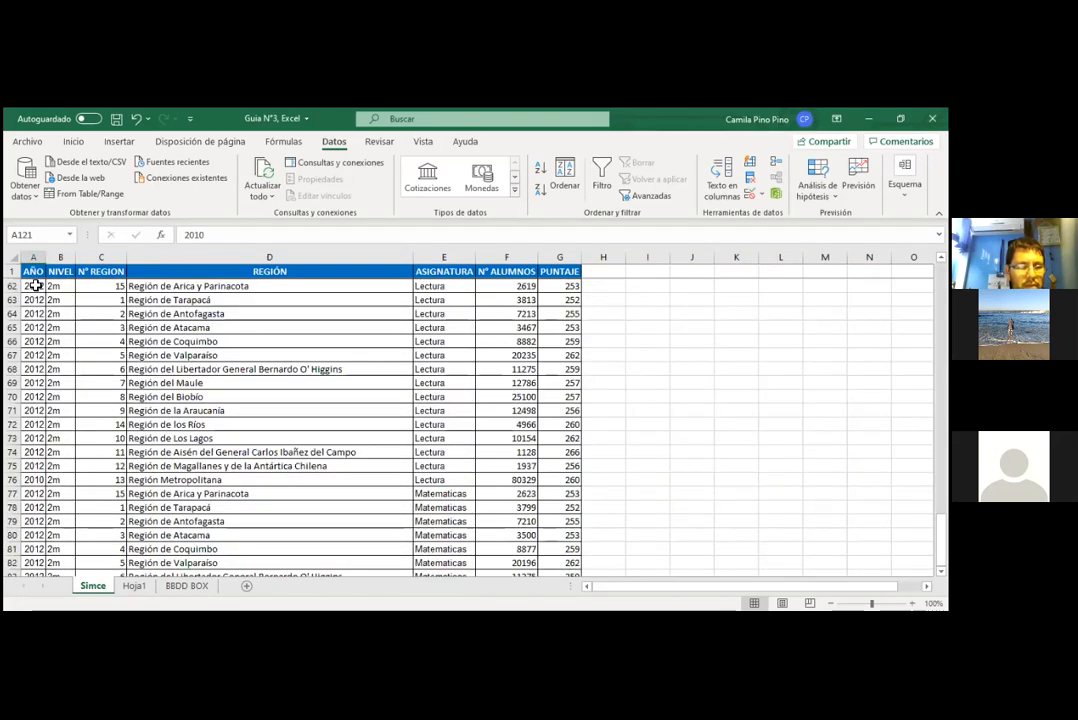
# Copy the AÑO values A2:A121 from the Simce sheet into Hoja1 starting at K3.
pyautogui.click(35, 285)
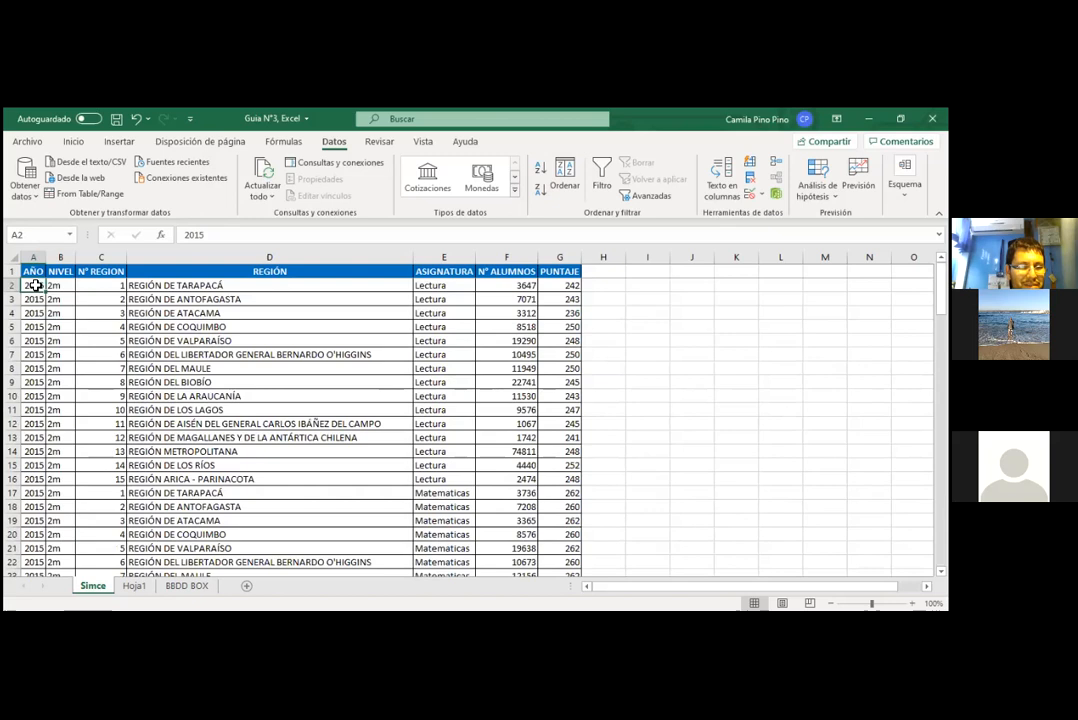
pyautogui.hotkey('ctrl', 'shift', 'Down')
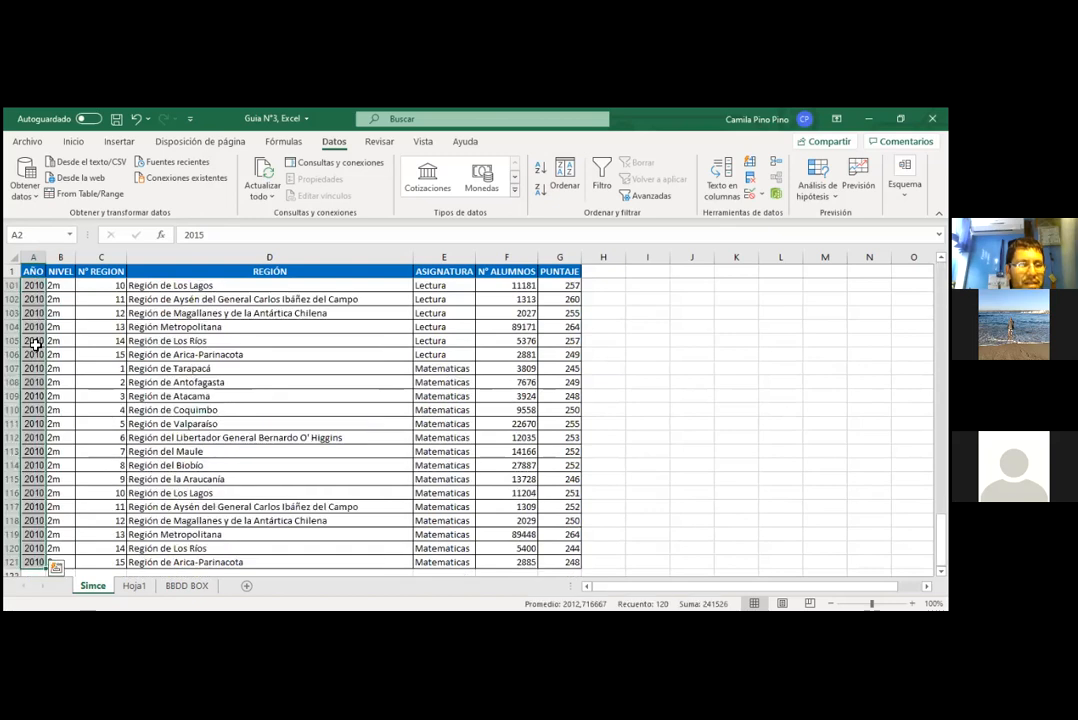
pyautogui.hotkey('ctrl', 'c')
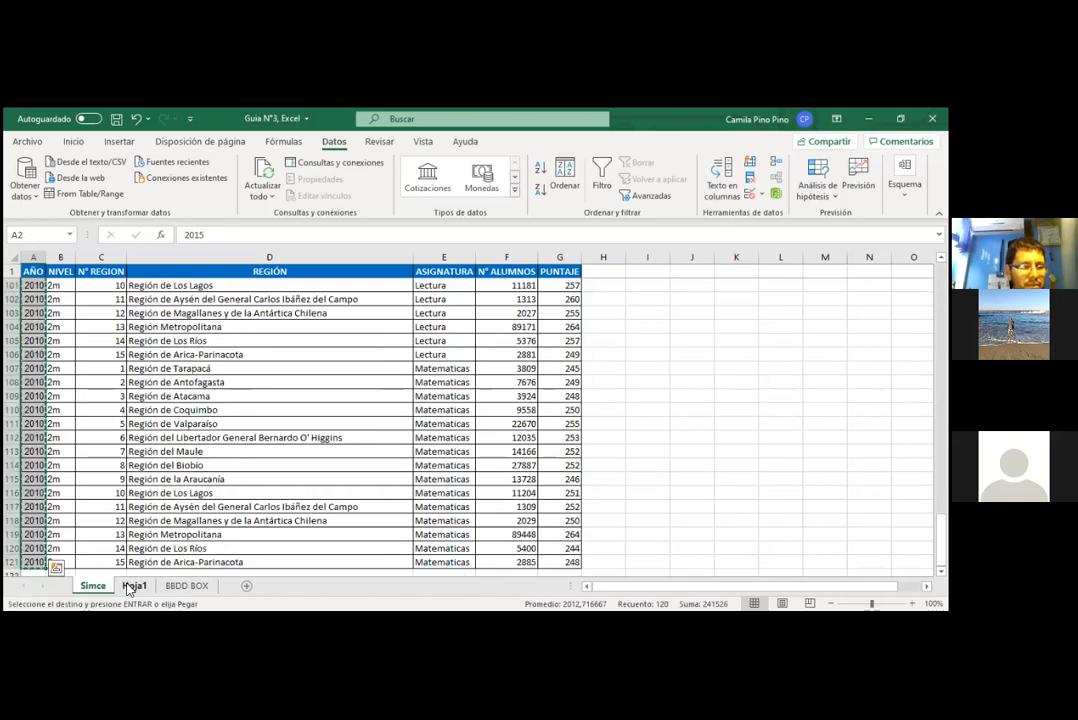
pyautogui.hotkey('ctrl', 'pagedown')
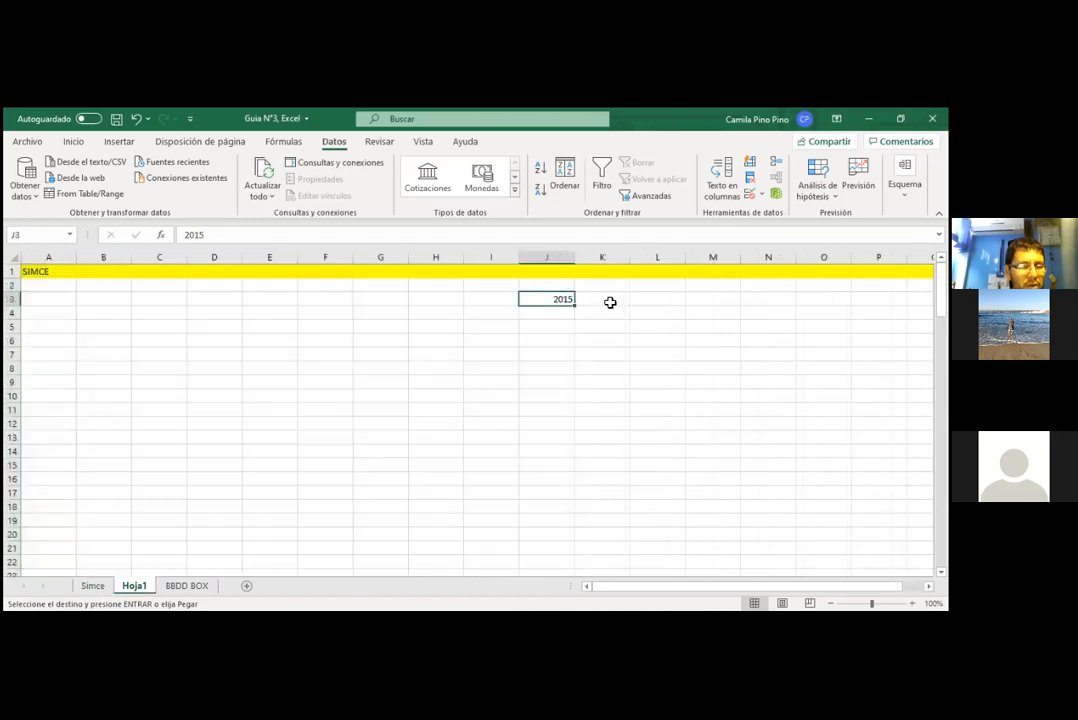
pyautogui.click(611, 301)
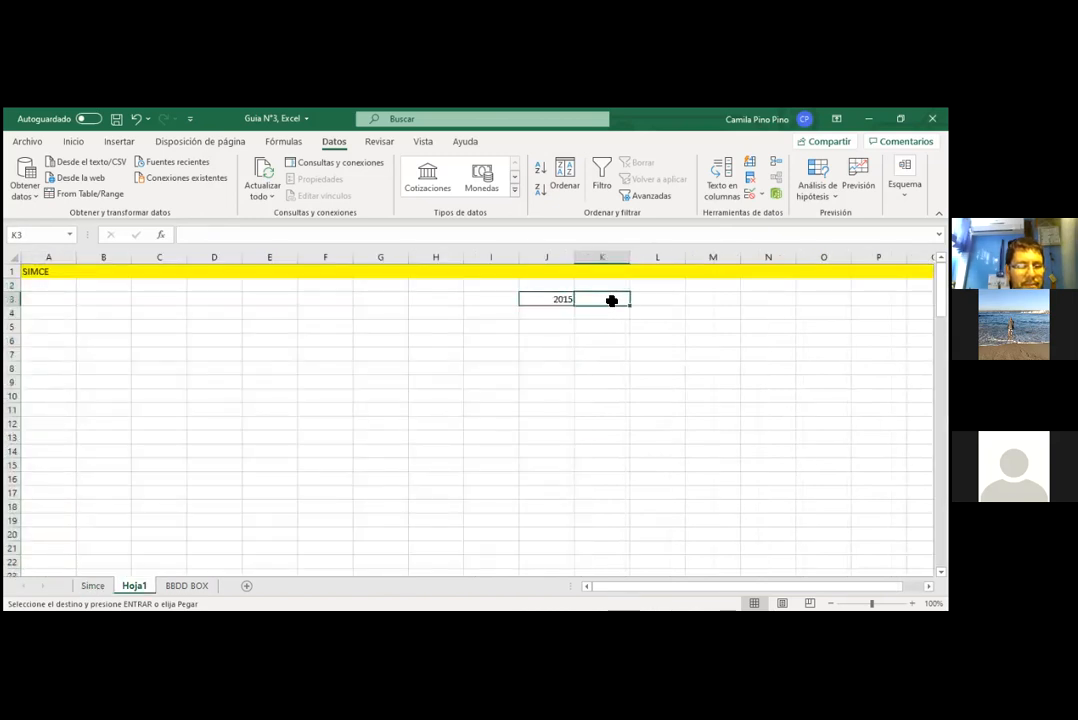
pyautogui.press('Return')
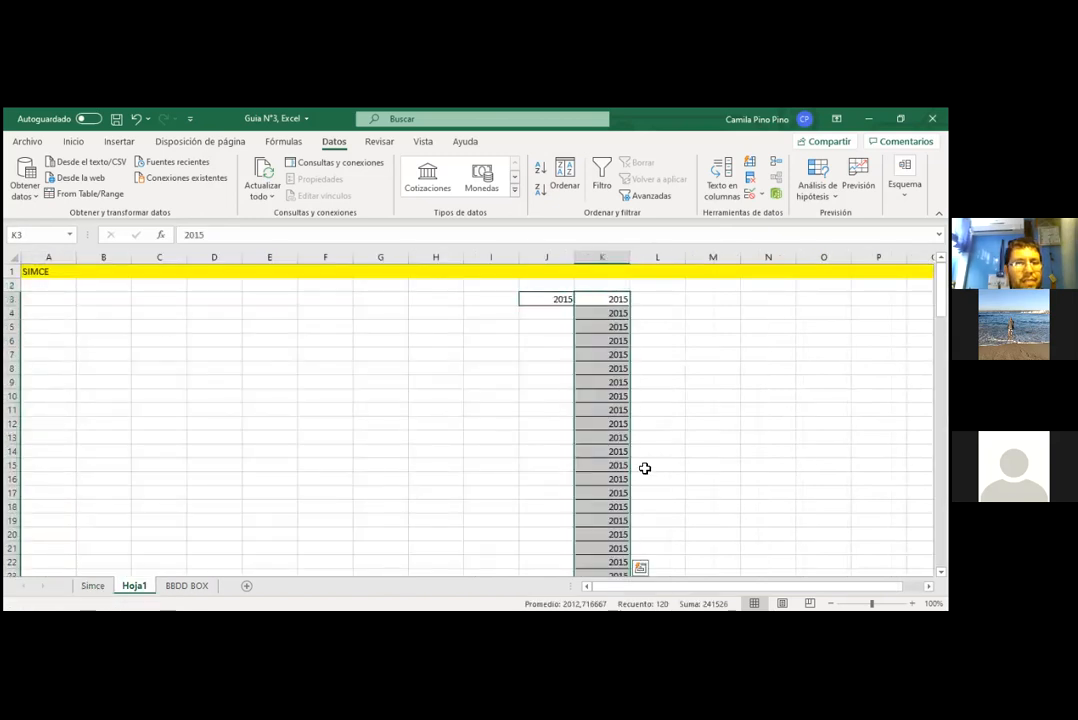
# Remove duplicate years from column K only, continuing with the current selection and treating the data as having no headers.
pyautogui.scroll(-8, 645, 468)
pyautogui.scroll(8, 645, 468)
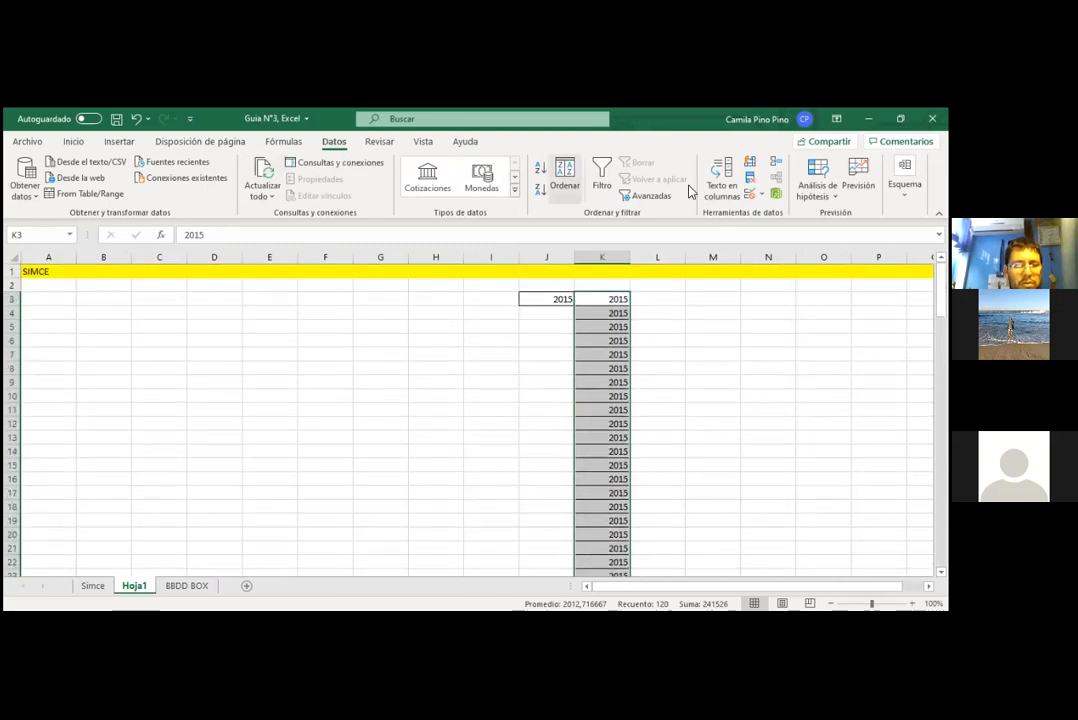
pyautogui.click(749, 178)
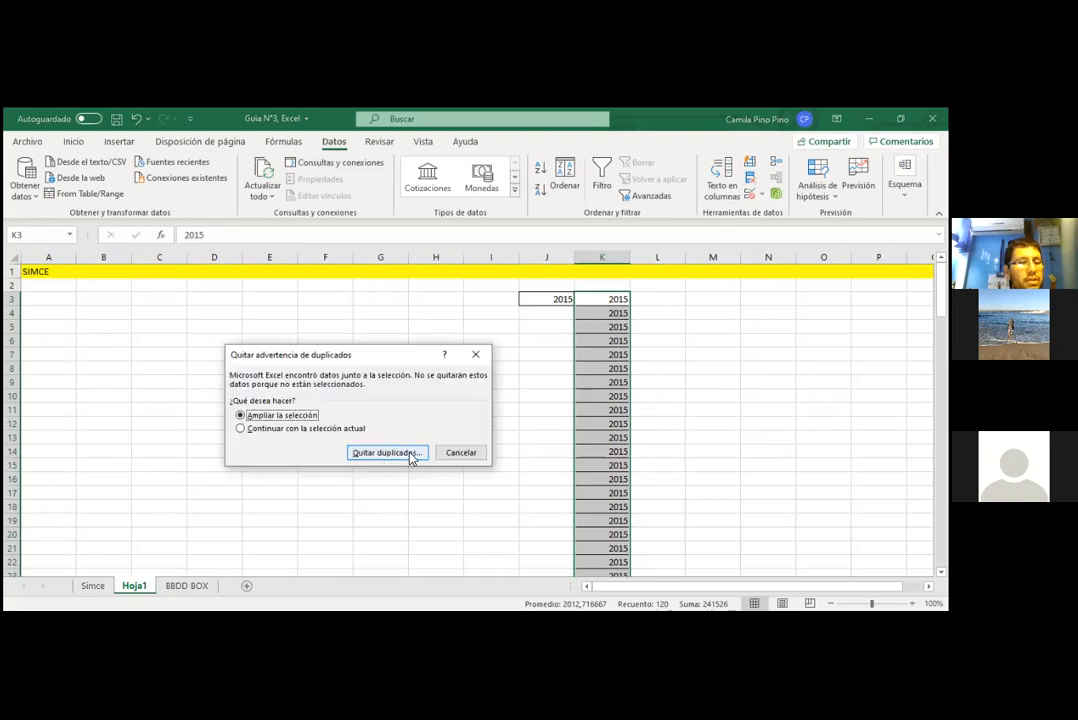
pyautogui.click(246, 428)
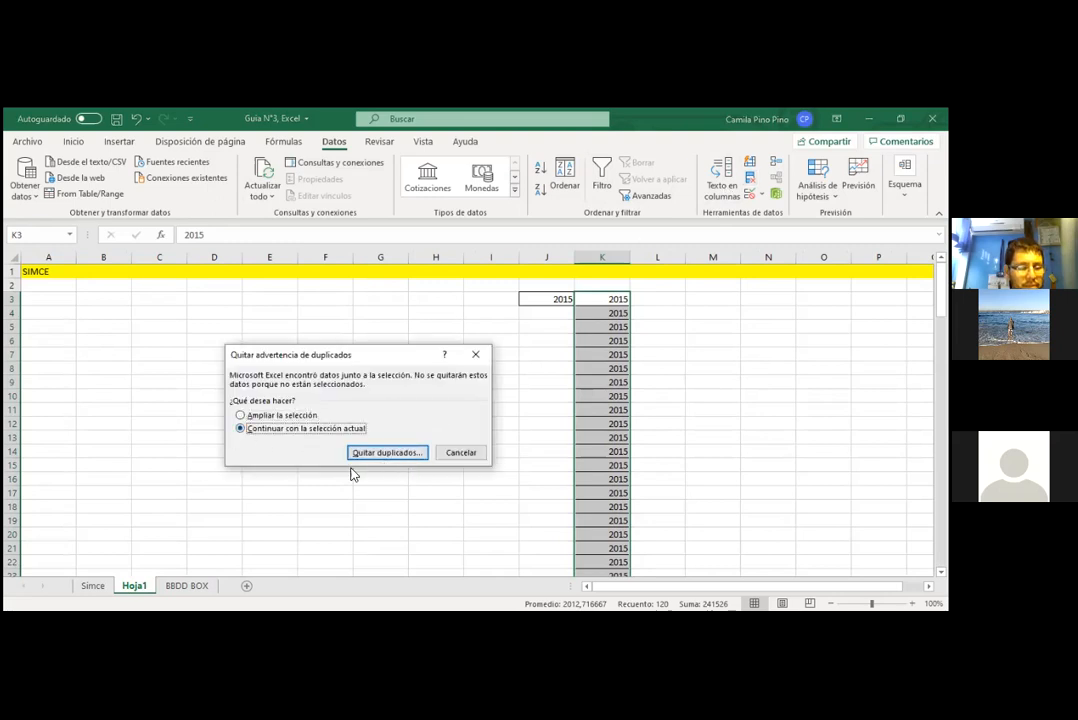
pyautogui.click(400, 455)
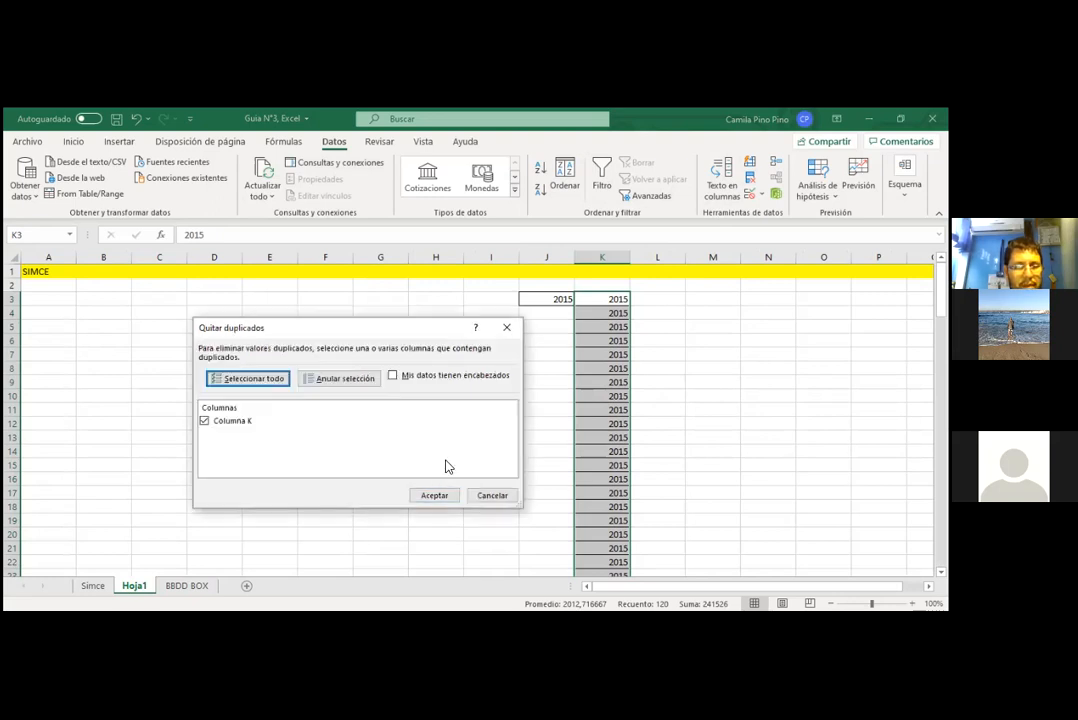
pyautogui.click(447, 496)
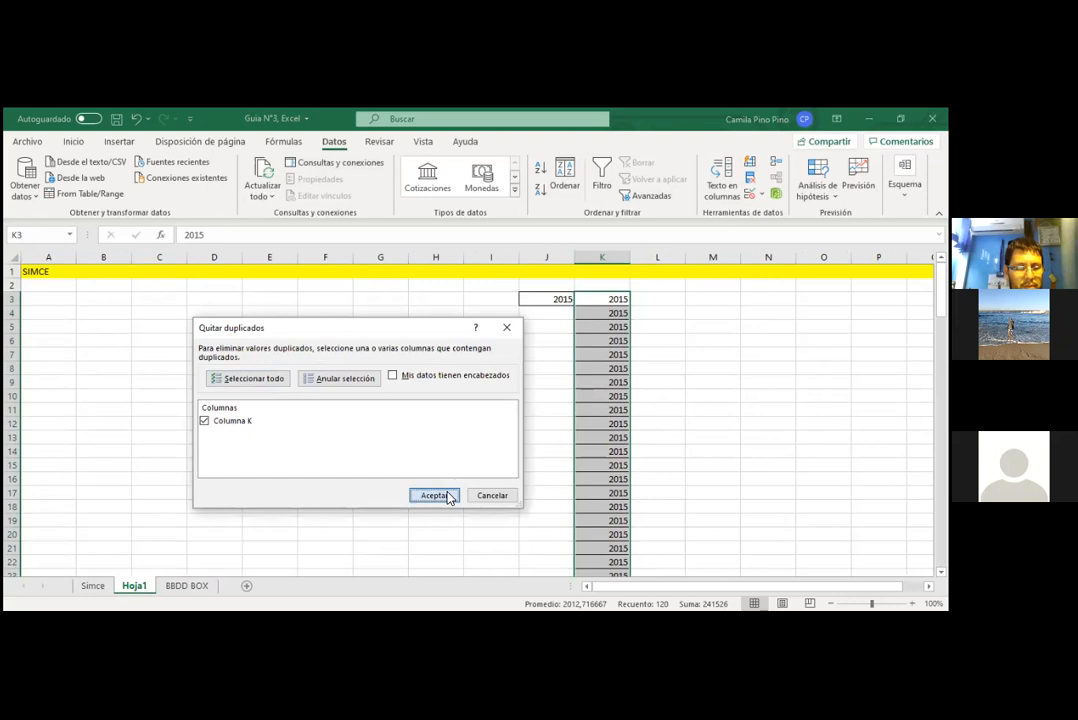
pyautogui.click(482, 405)
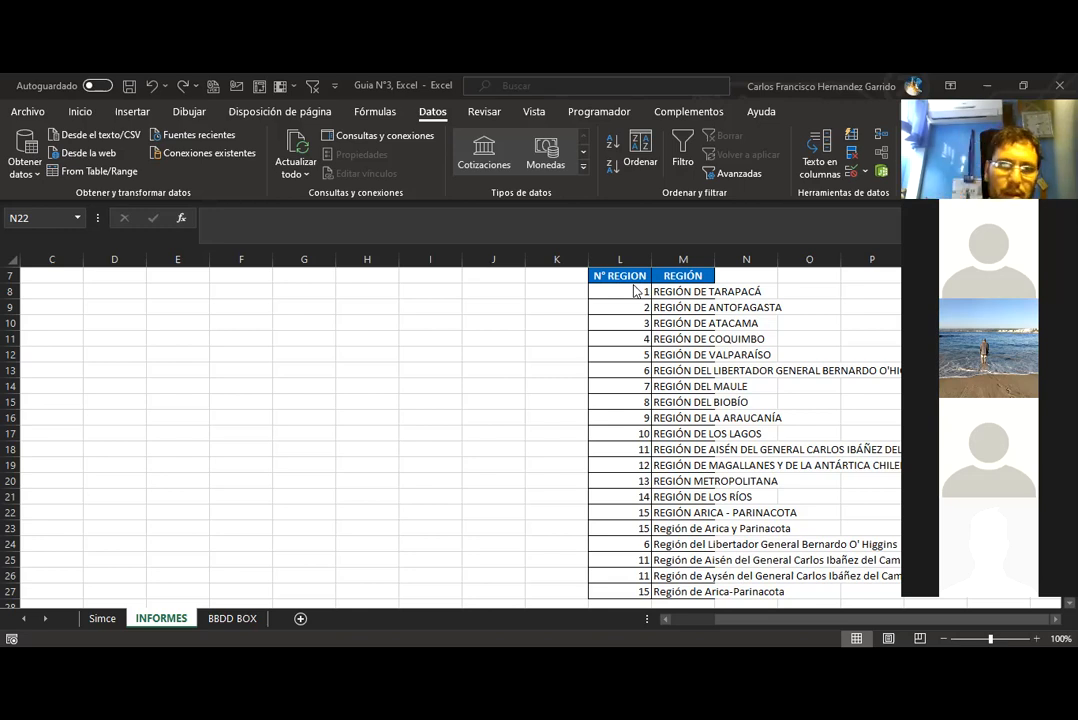
# Sort the region table L7:M27 on the INFORMES sheet by N° REGION from smallest to largest, treating the data as having headers.
pyautogui.moveTo(613, 272); pyautogui.dragTo(697, 591)
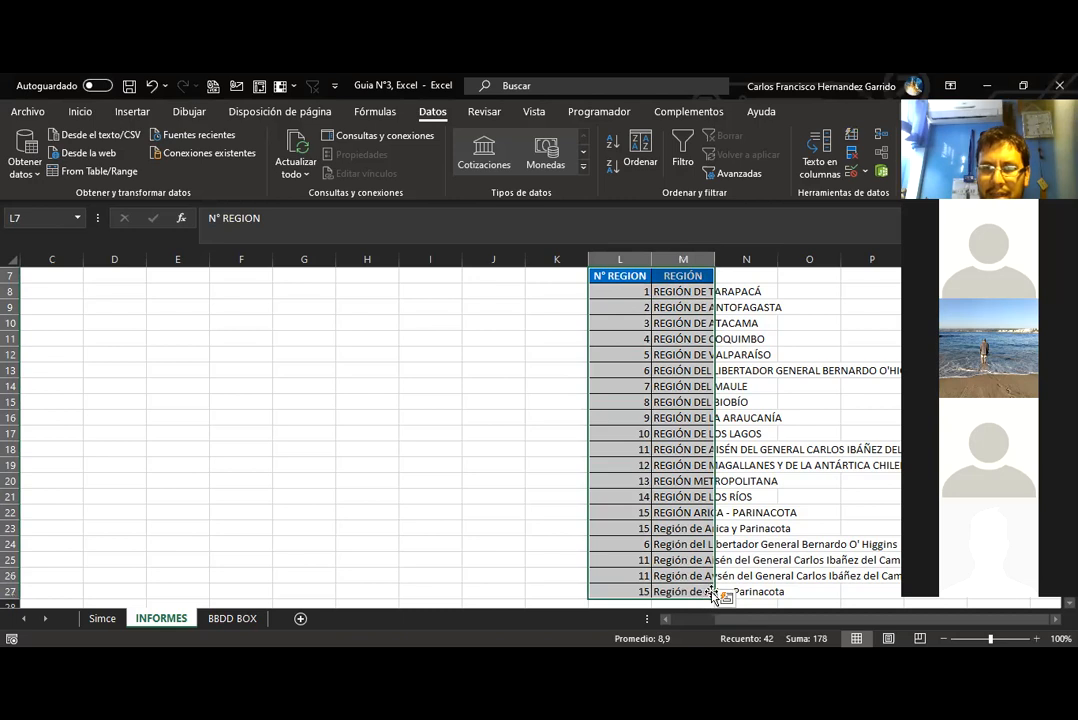
pyautogui.click(552, 155)
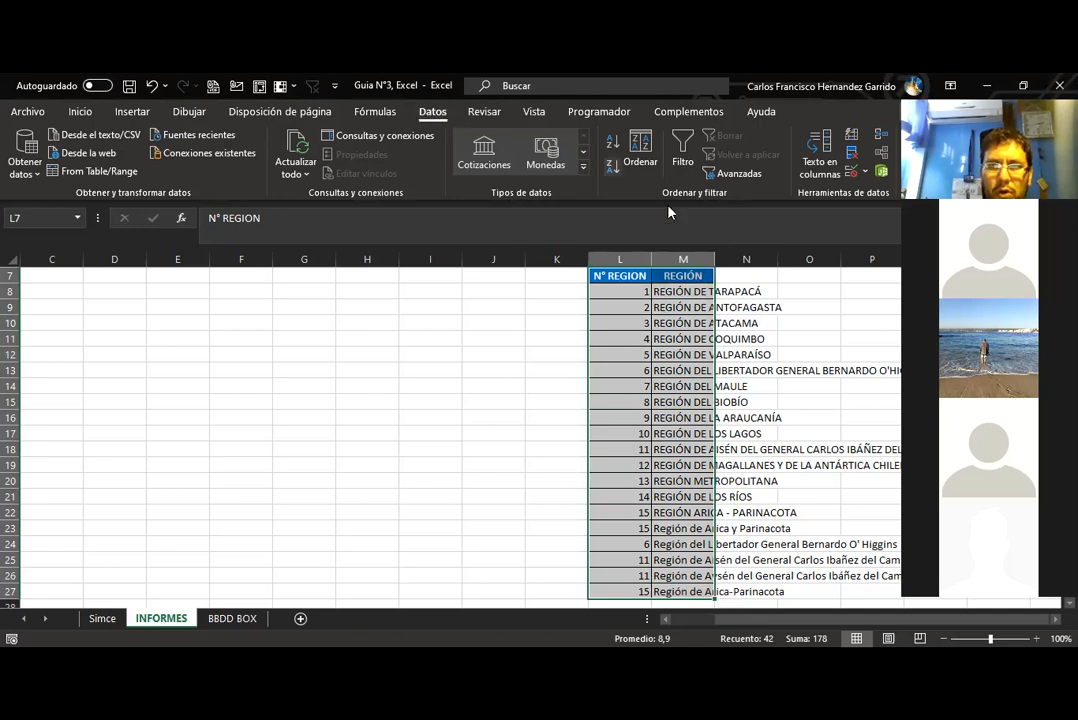
pyautogui.click(656, 148)
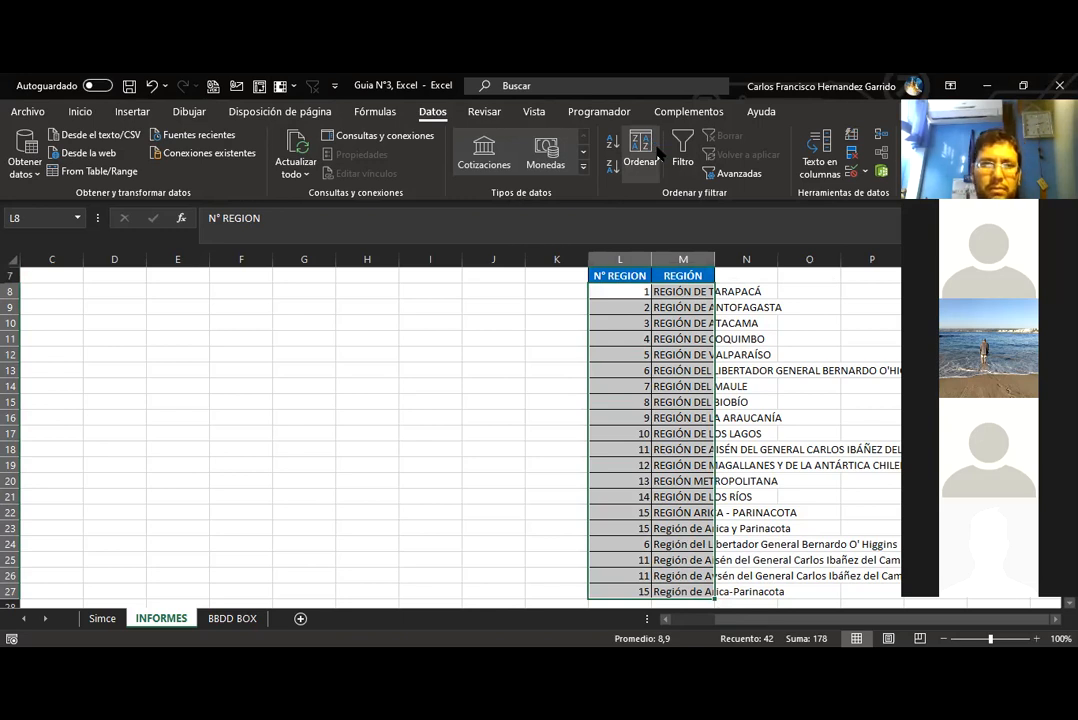
pyautogui.click(656, 150)
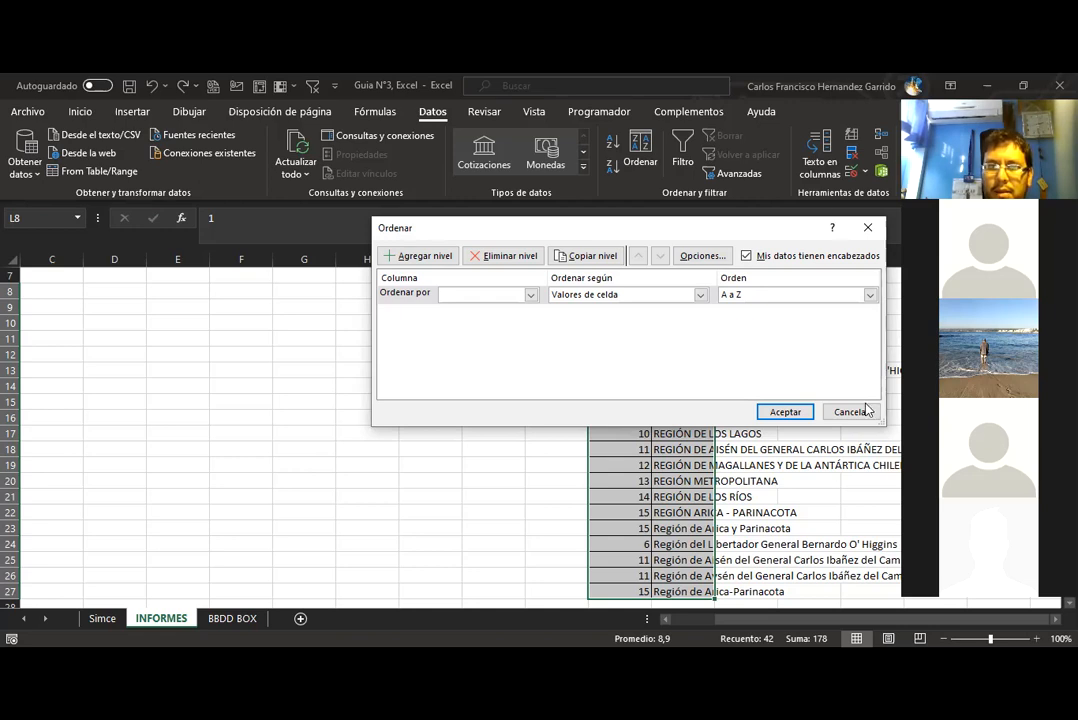
pyautogui.moveTo(664, 238); pyautogui.dragTo(317, 258)
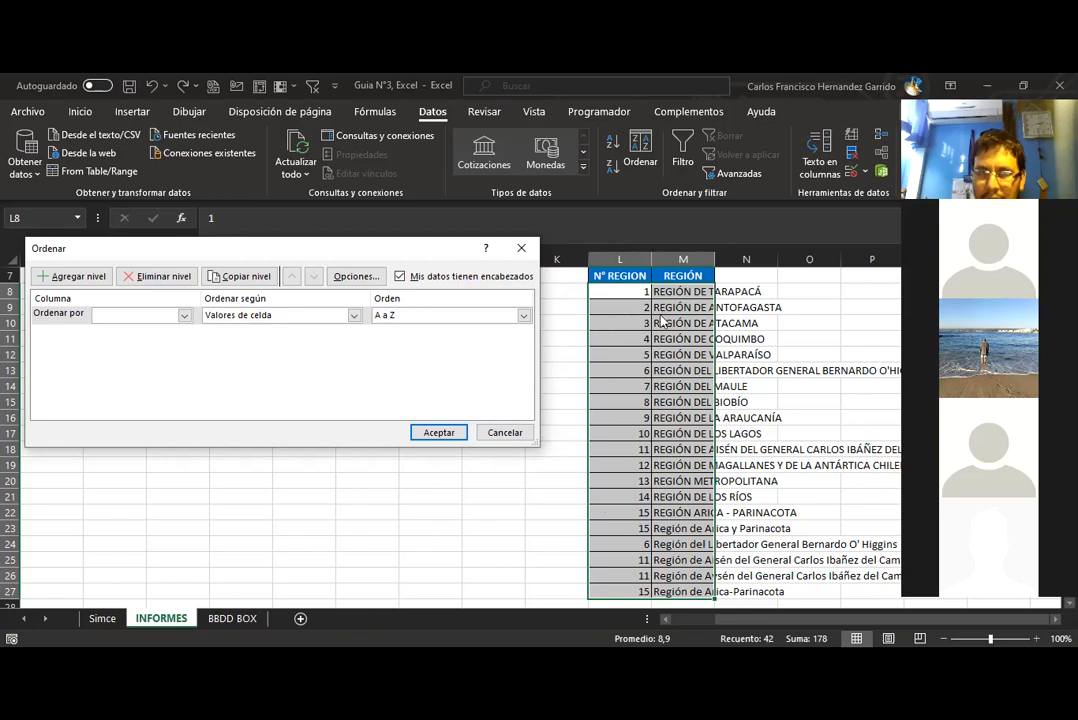
pyautogui.click(105, 315)
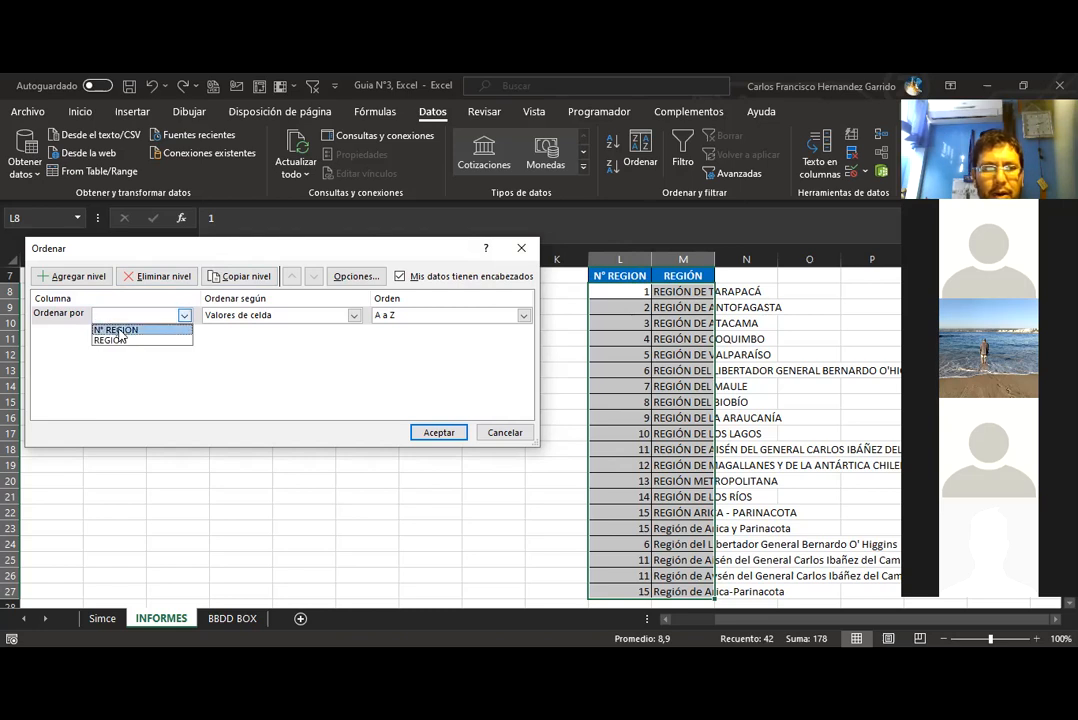
pyautogui.click(130, 332)
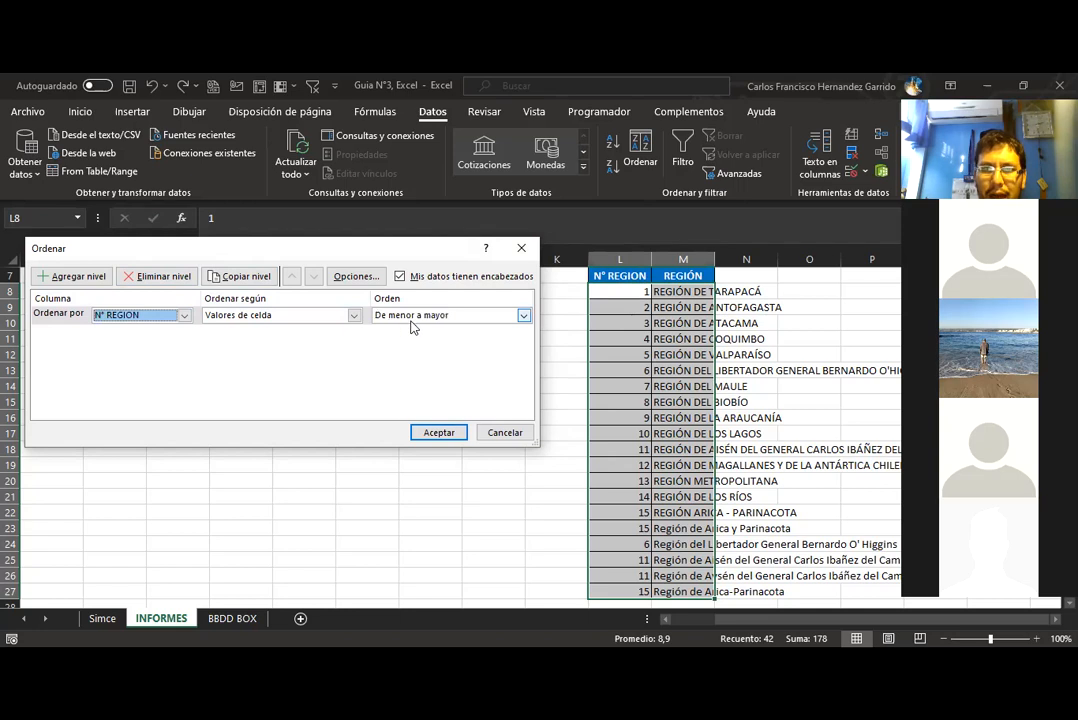
pyautogui.click(450, 433)
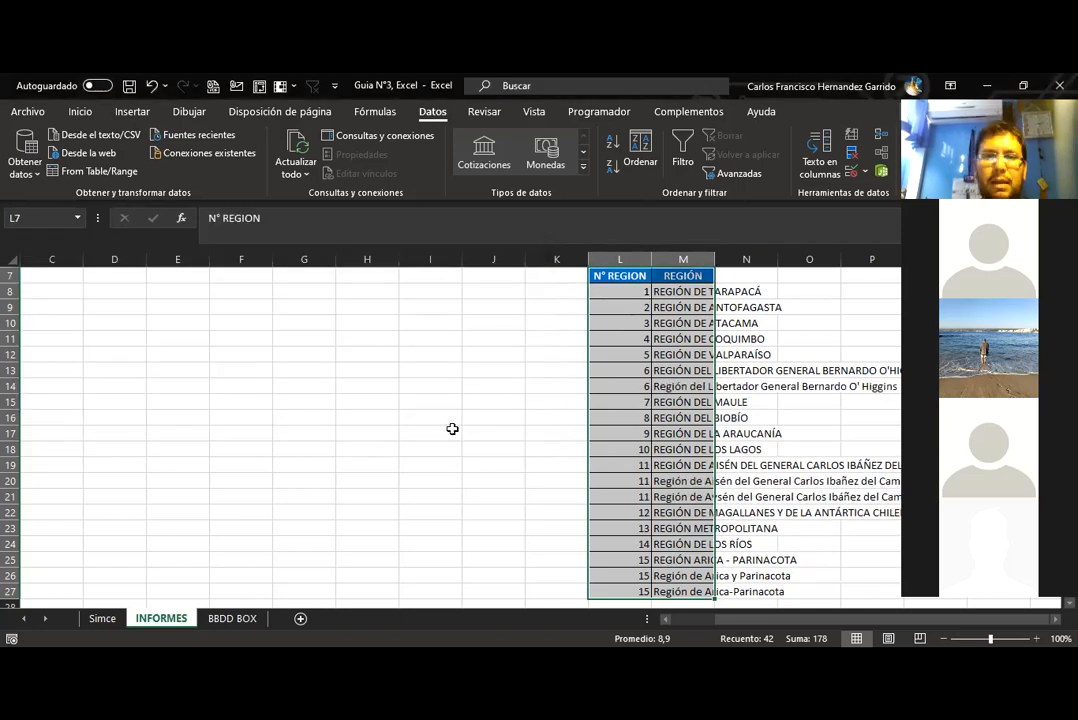
# AutoFit the widths of columns L and M to the region table's contents.
pyautogui.click(758, 369)
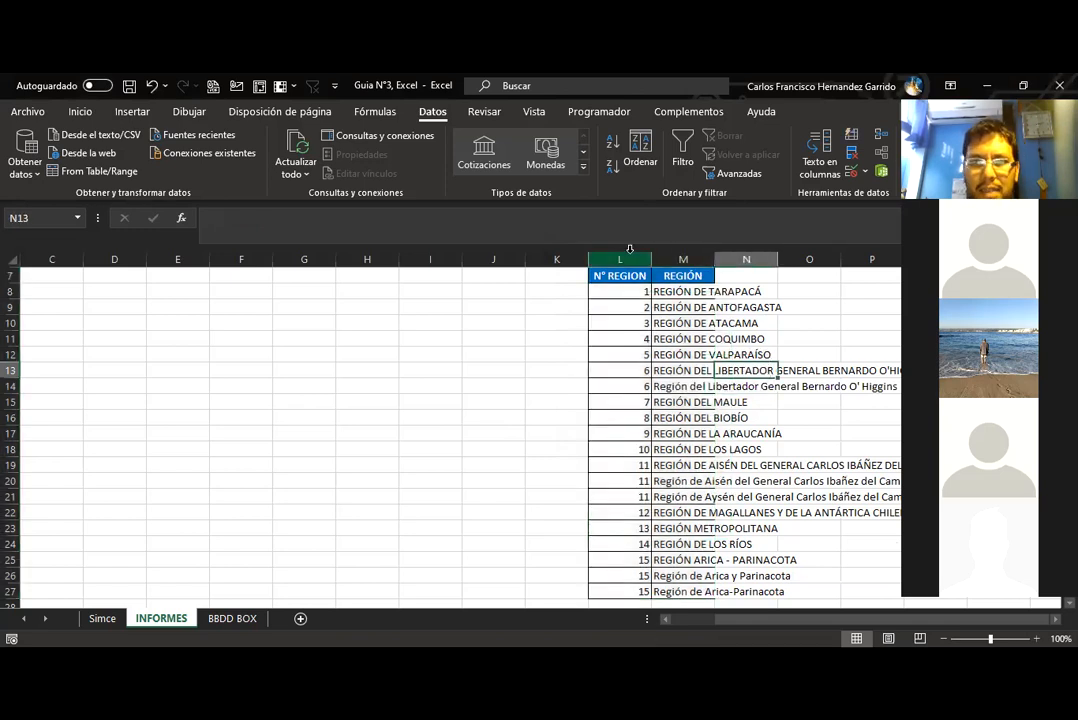
pyautogui.moveTo(630, 250); pyautogui.dragTo(647, 254)
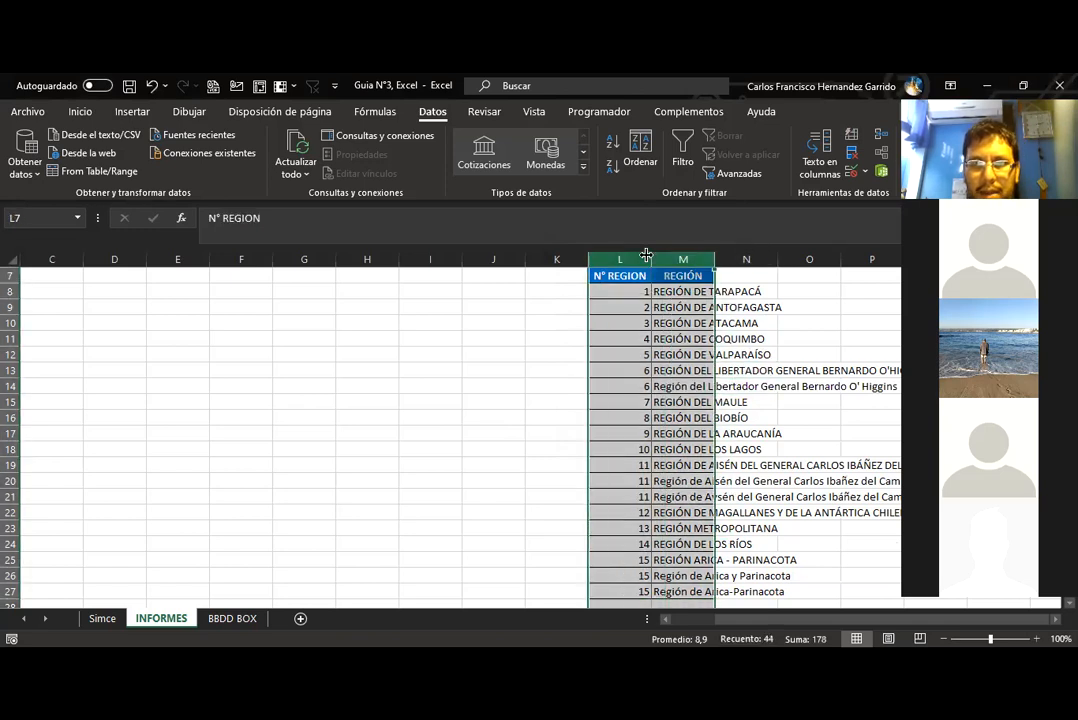
pyautogui.doubleClick(651, 257)
pyautogui.click(980, 433)
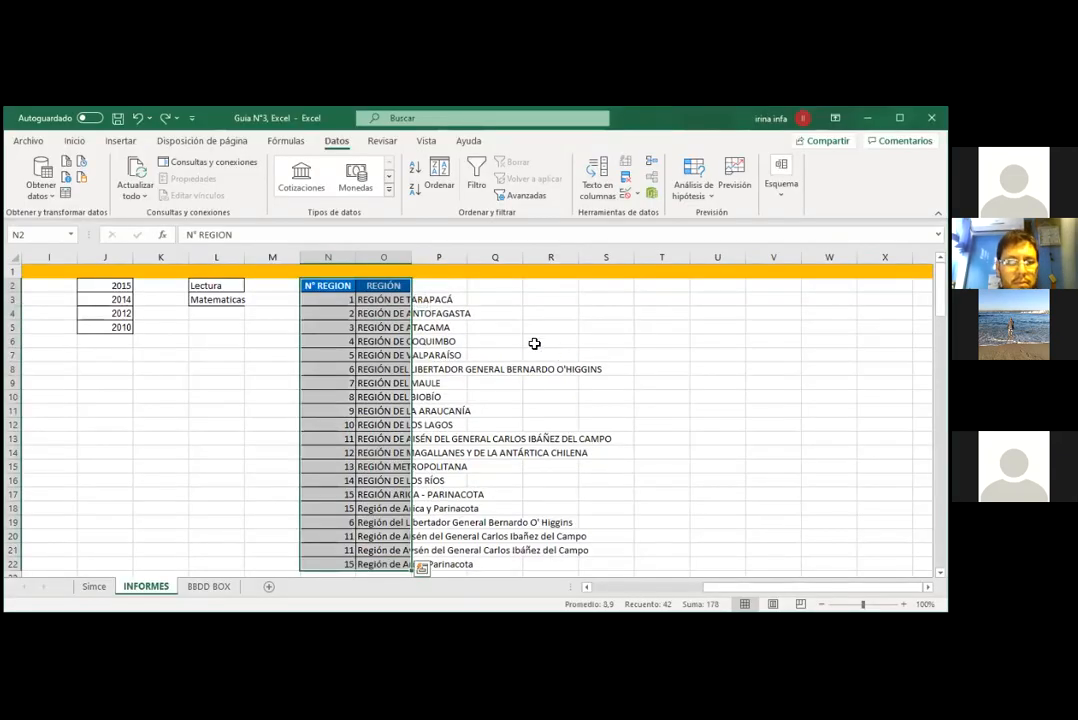
# Sort the region table N2:O22 on the INFORMES sheet by N° REGION from smallest to largest, treating the data as having headers.
pyautogui.moveTo(324, 285); pyautogui.dragTo(416, 438)
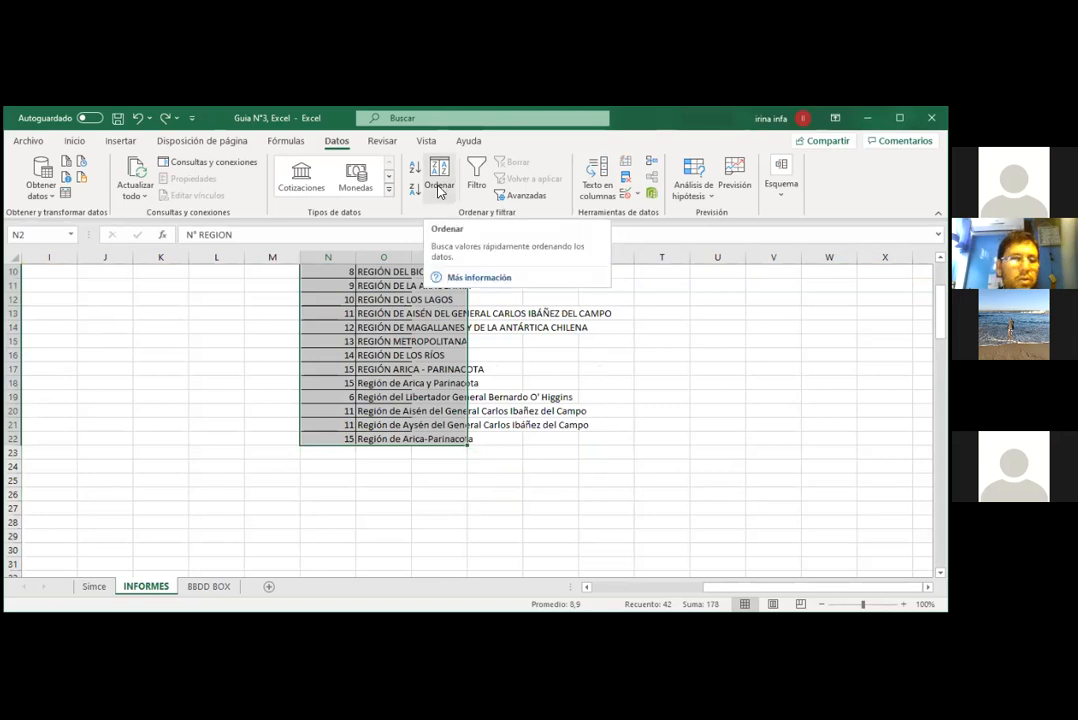
pyautogui.scroll(3, 393, 399)
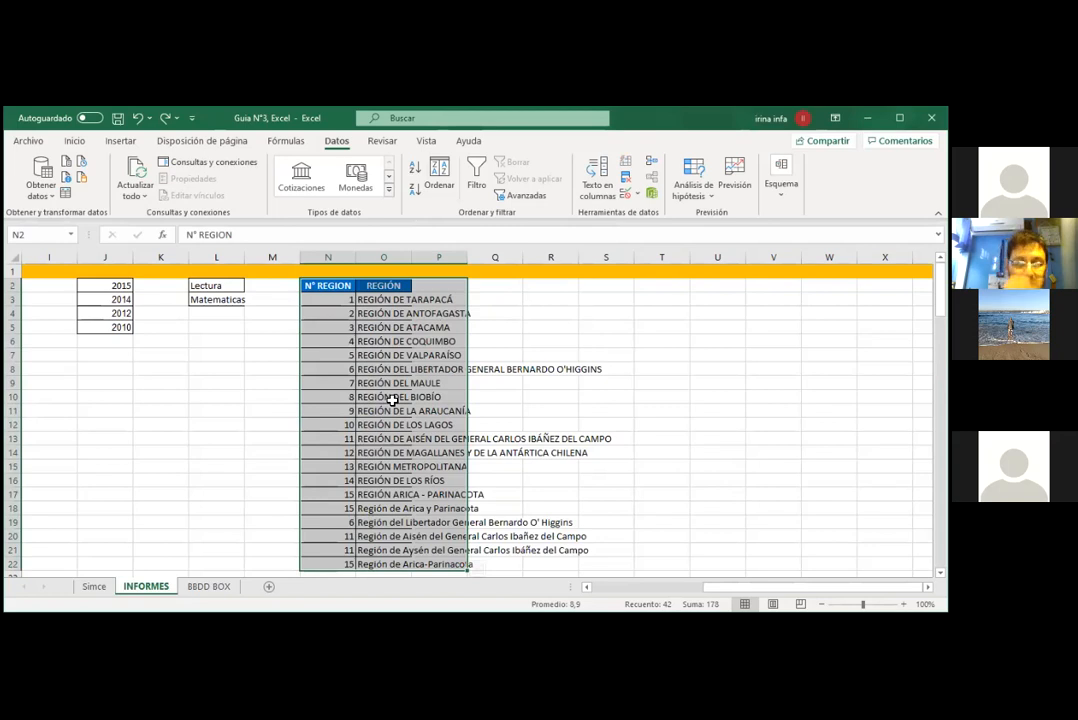
pyautogui.click(372, 300)
pyautogui.moveTo(330, 286); pyautogui.dragTo(392, 564)
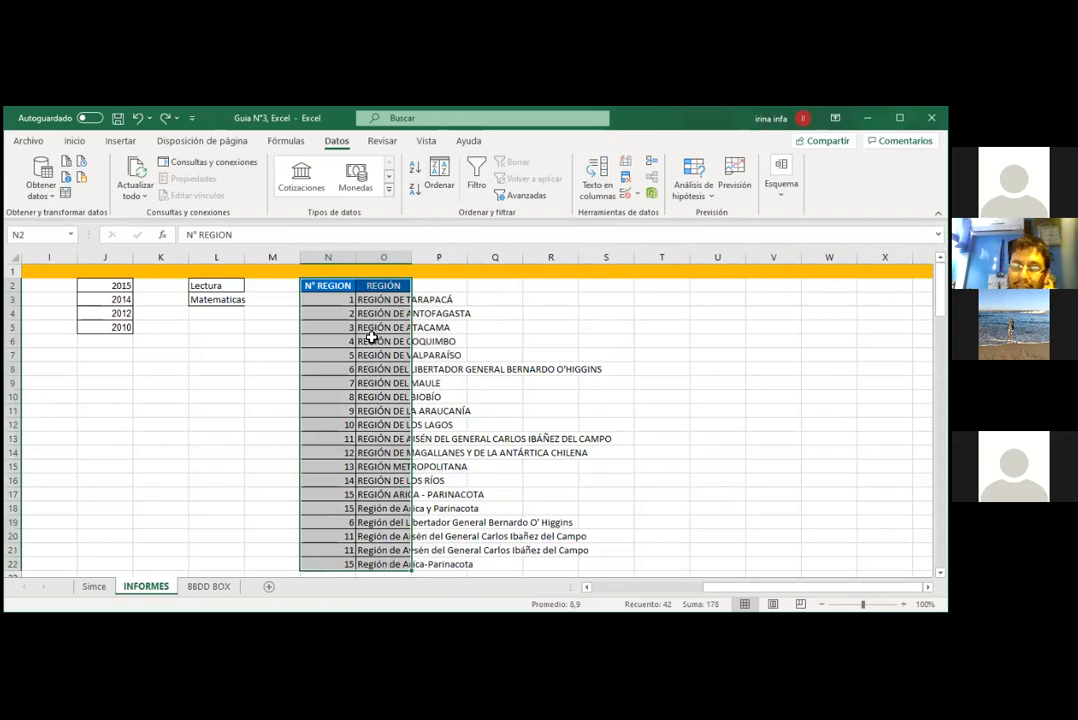
pyautogui.click(315, 288)
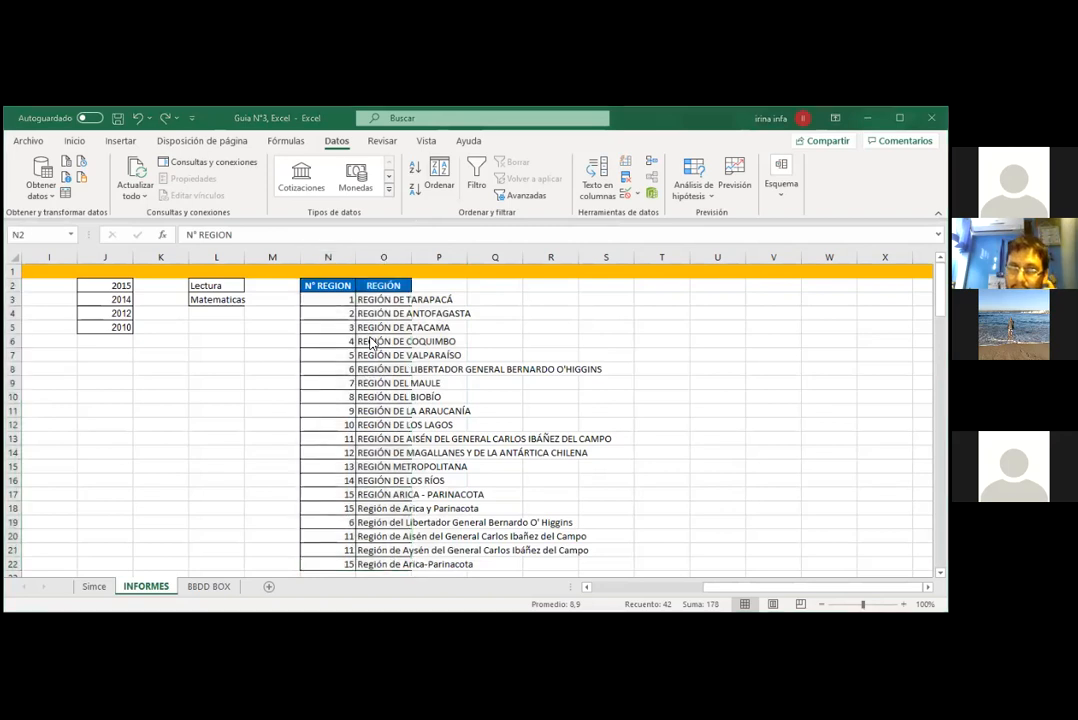
pyautogui.hotkey('ctrl', 'a')
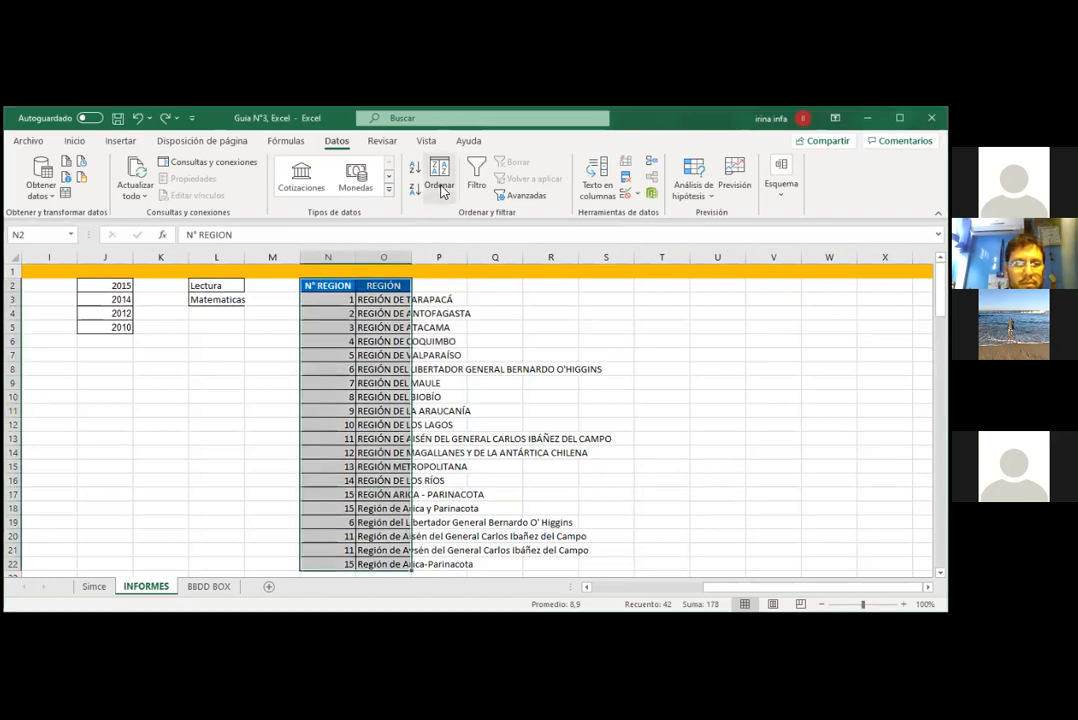
pyautogui.click(440, 185)
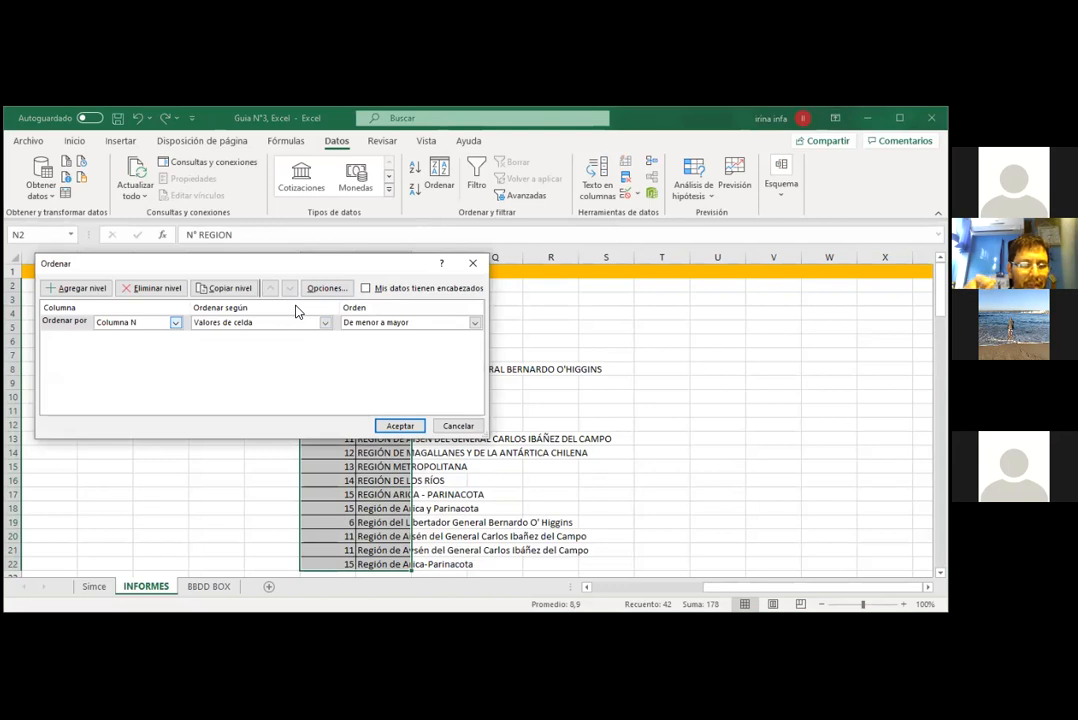
pyautogui.click(366, 288)
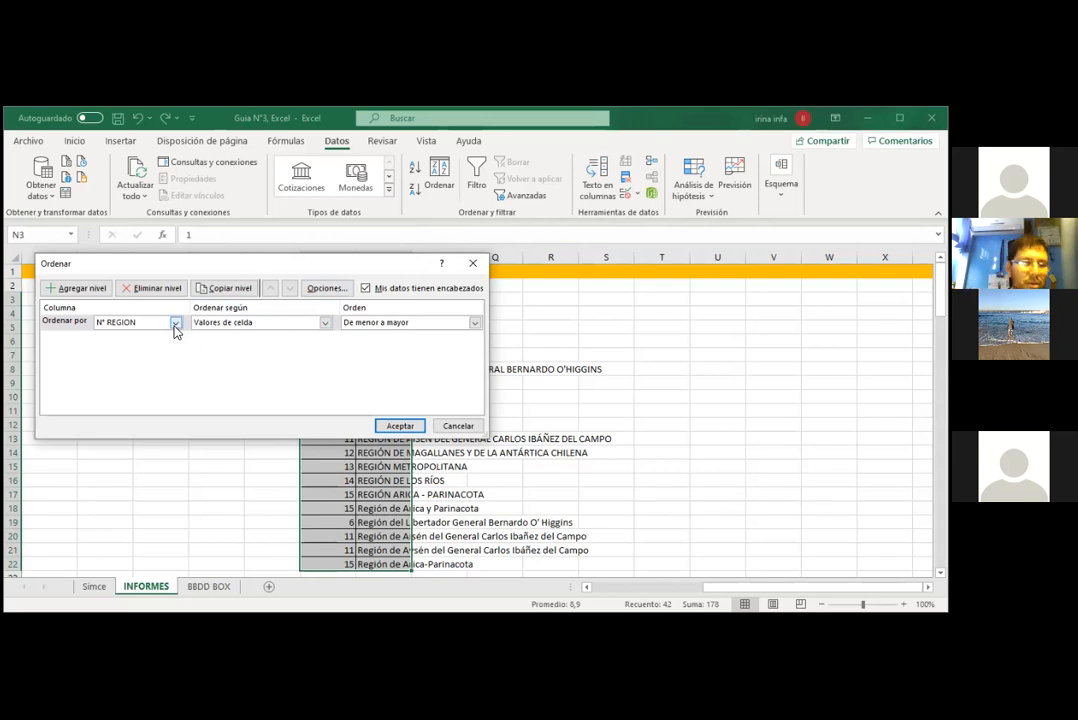
pyautogui.click(399, 426)
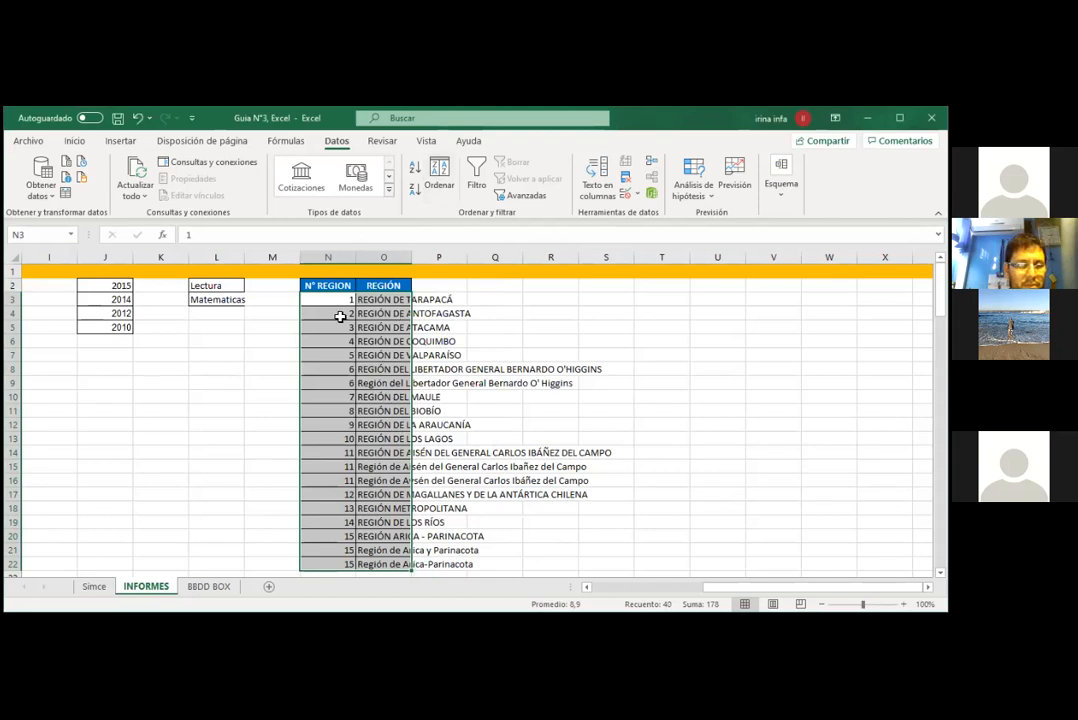
# Switch to the other Excel window and delete the duplicate O'Higgins entry L14:M14 from the region table, shifting the cells up.
pyautogui.hotkey('alt', 'Tab')
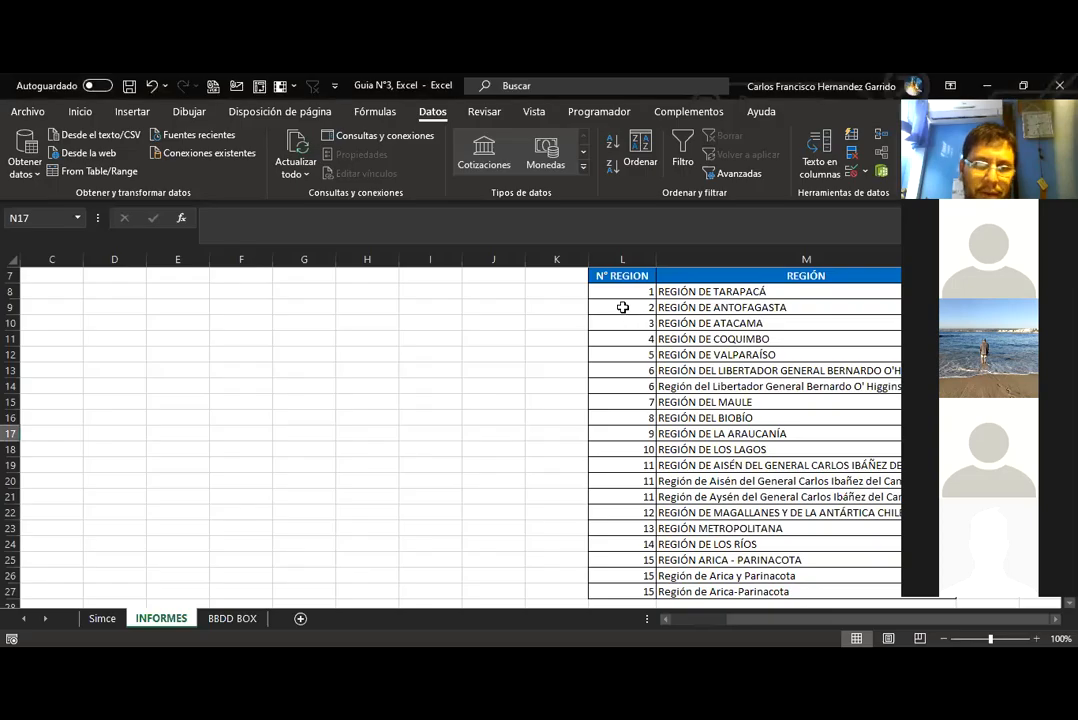
pyautogui.click(622, 307)
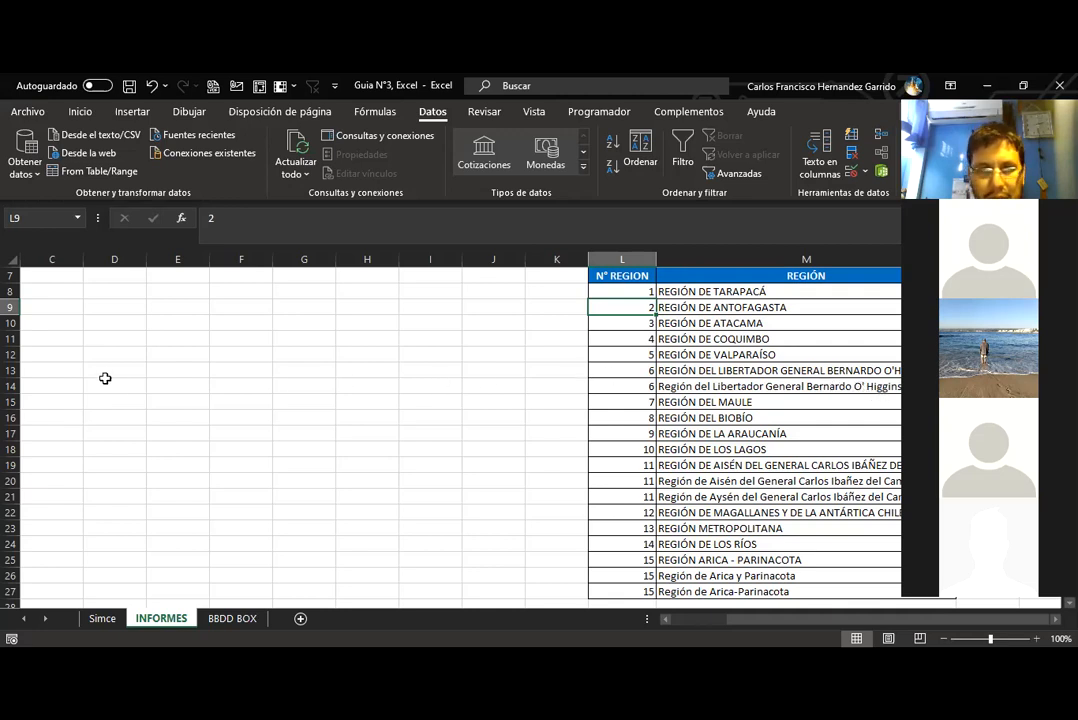
pyautogui.moveTo(632, 386); pyautogui.dragTo(753, 382)
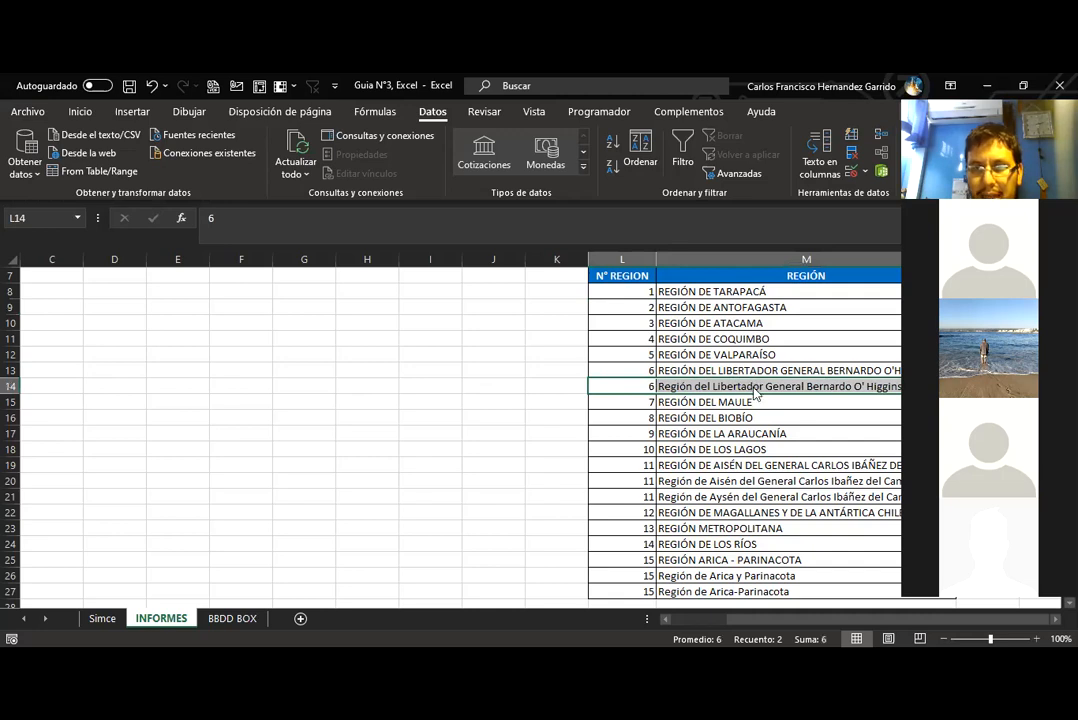
pyautogui.rightClick(755, 394)
pyautogui.moveTo(650, 386); pyautogui.dragTo(746, 386)
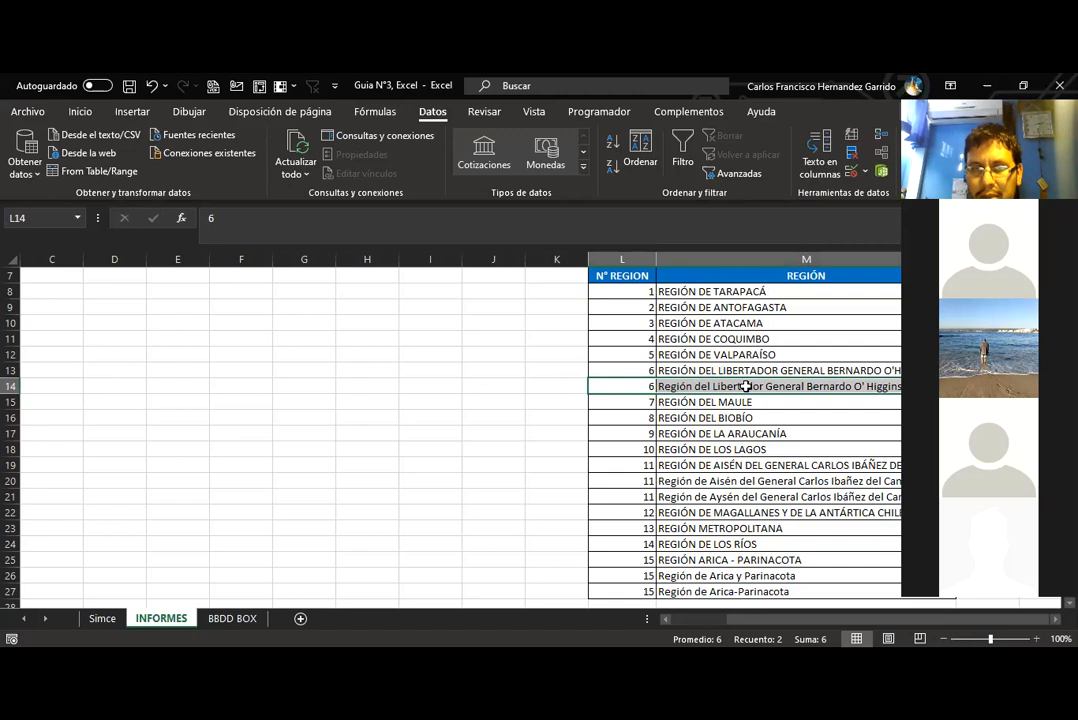
pyautogui.rightClick(746, 395)
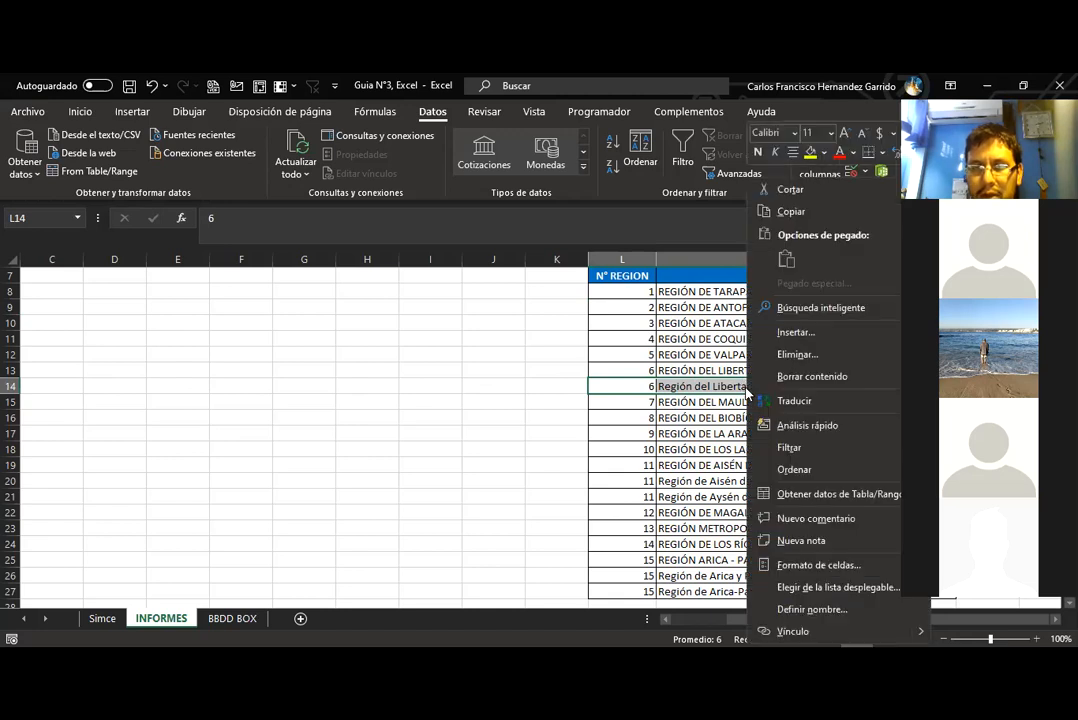
pyautogui.click(795, 356)
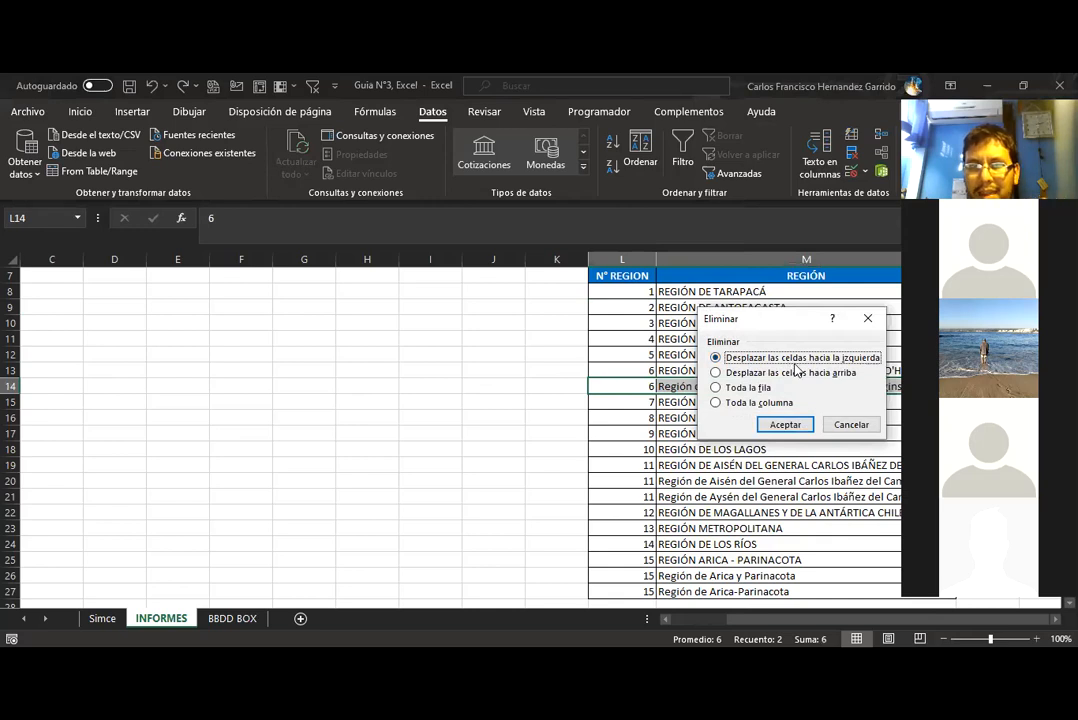
pyautogui.click(790, 376)
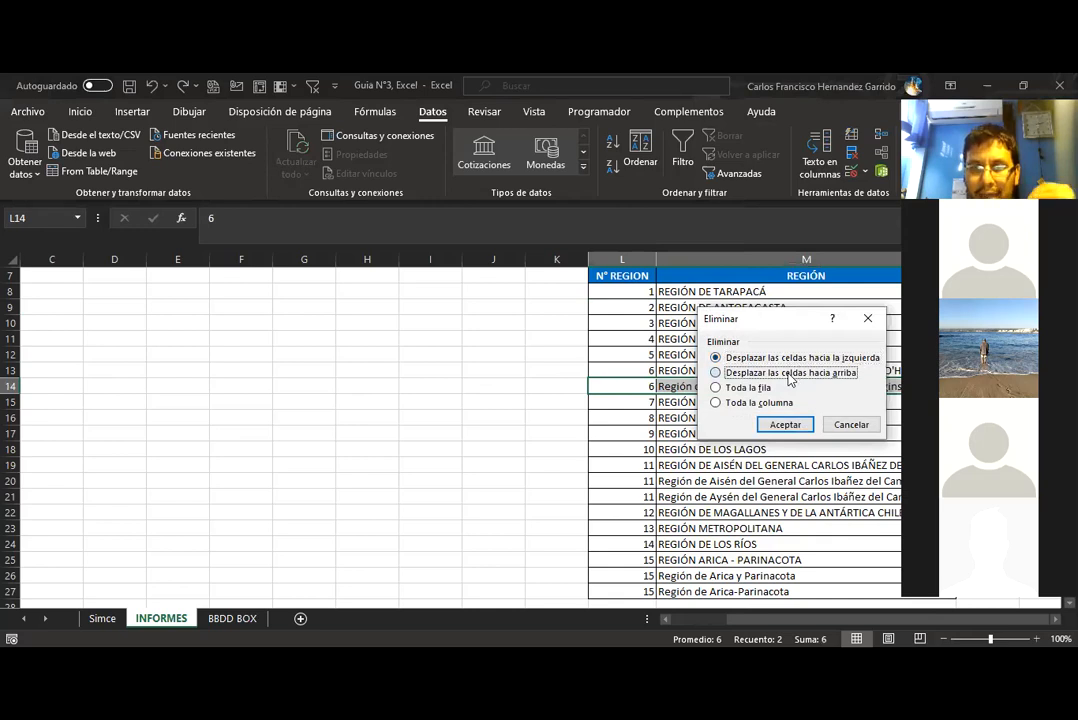
pyautogui.click(797, 425)
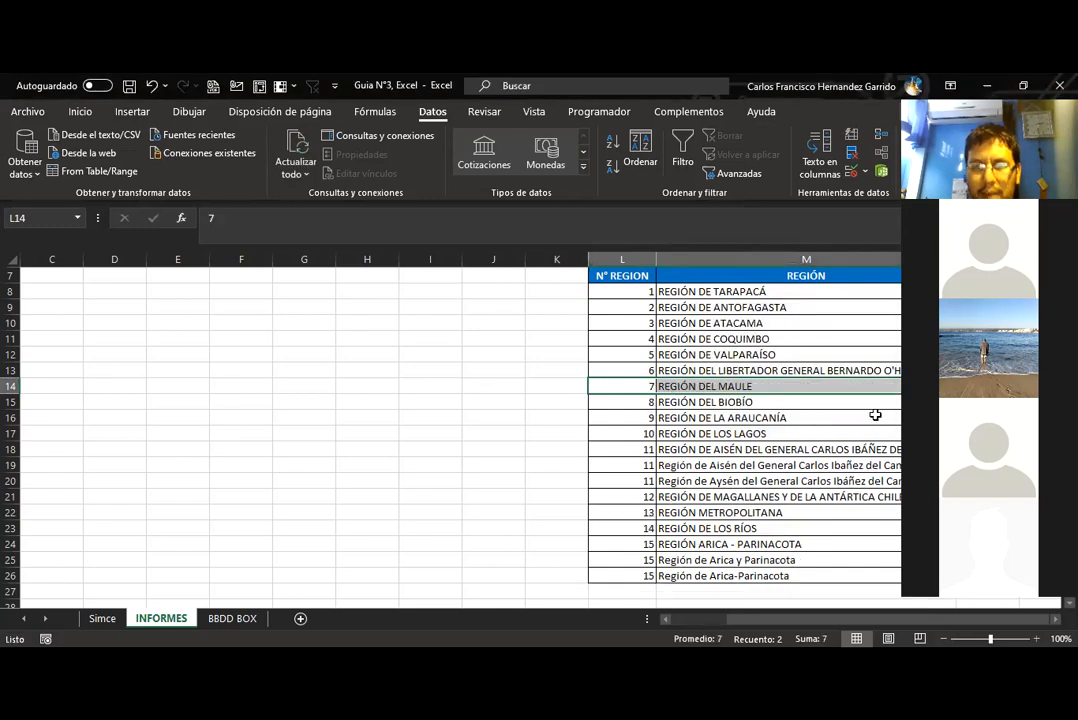
pyautogui.click(875, 415)
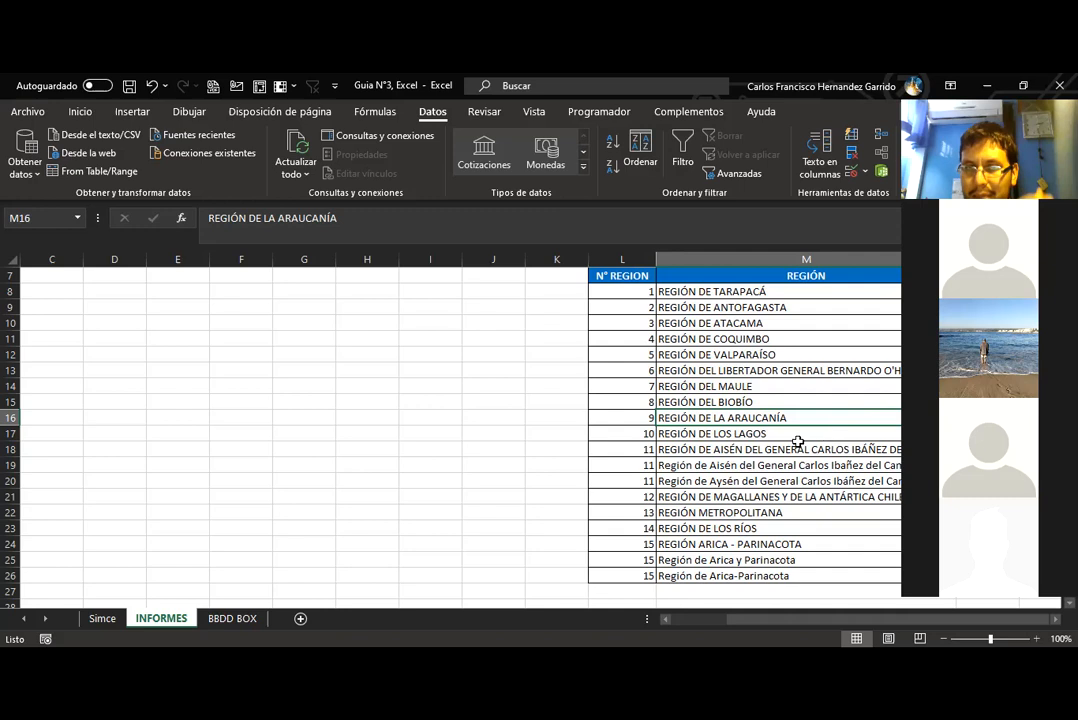
# Delete the two Aisén entries for region 11 in L18:M19, keeping the Aysén spelling and shifting the cells up.
pyautogui.click(645, 450)
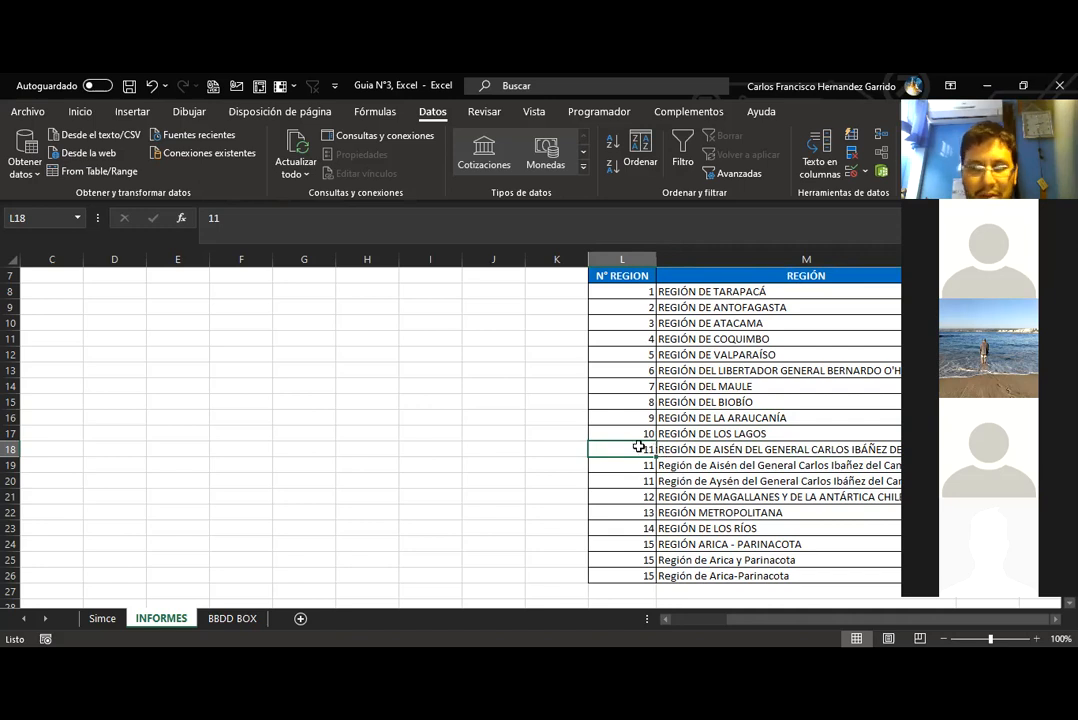
pyautogui.moveTo(640, 447); pyautogui.dragTo(800, 462)
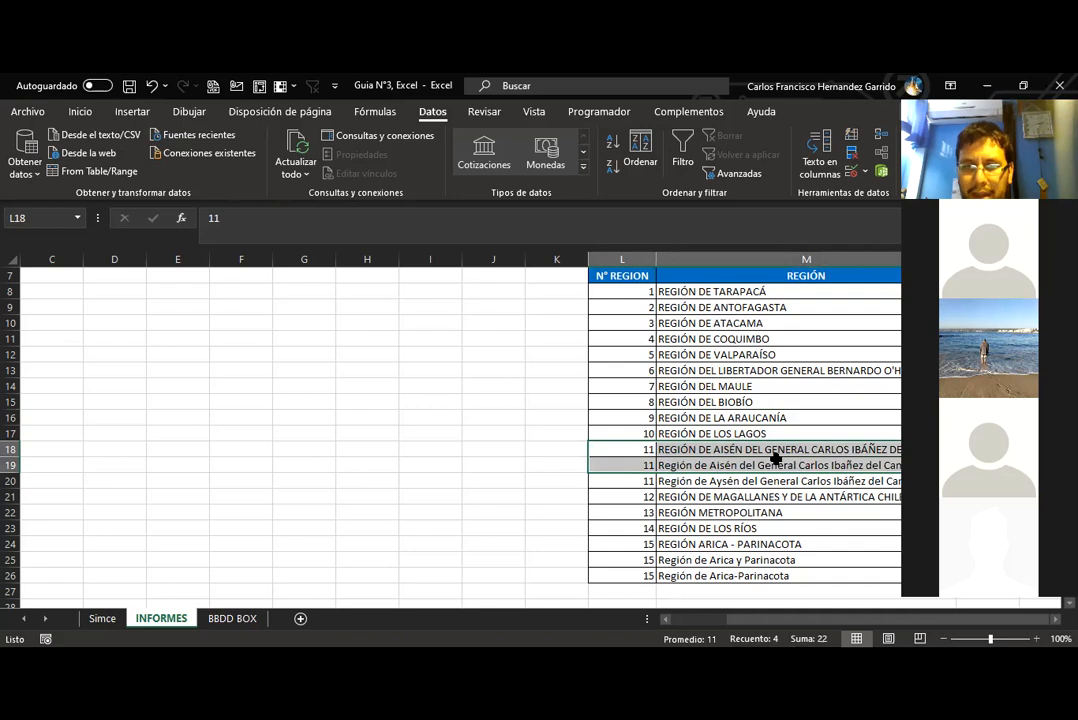
pyautogui.rightClick(776, 457)
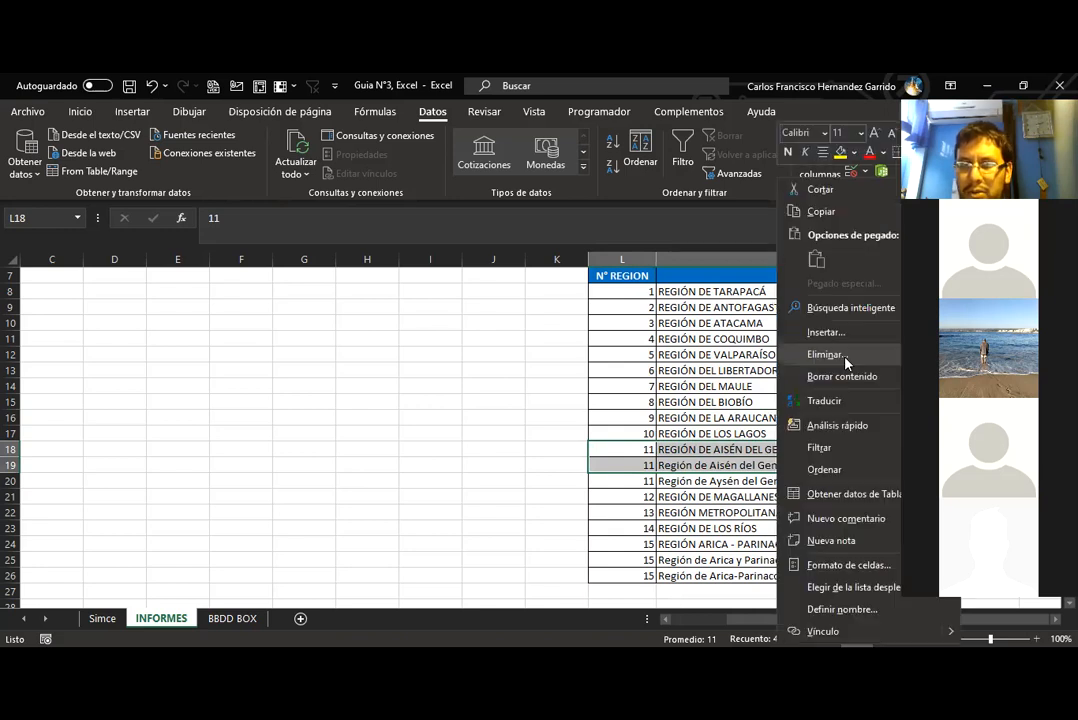
pyautogui.click(826, 355)
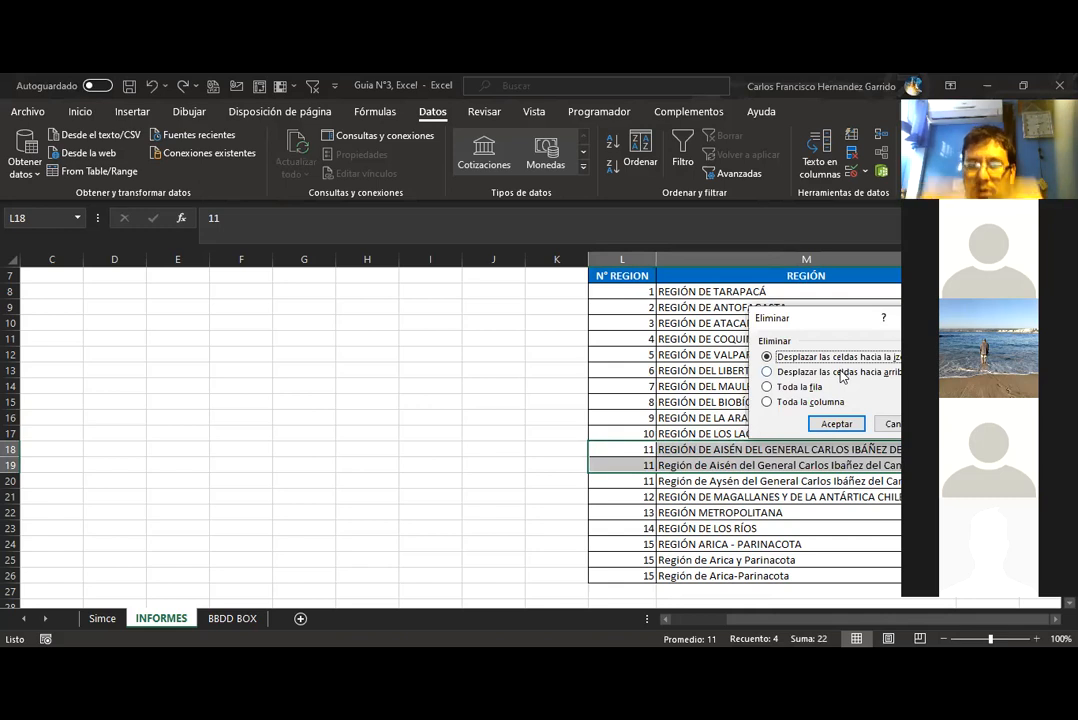
pyautogui.click(842, 372)
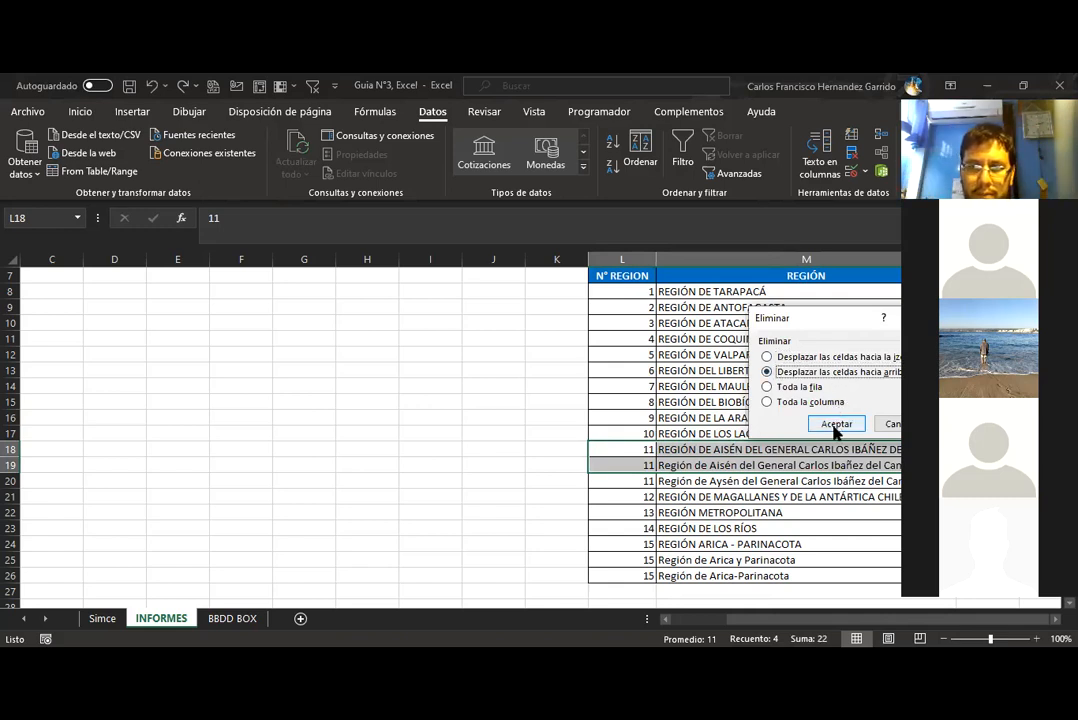
pyautogui.click(836, 424)
# Delete the two hyphenated Arica-Parinacota entries L22:M22 and L24:M24 together, shifting the cells up.
pyautogui.click(792, 530)
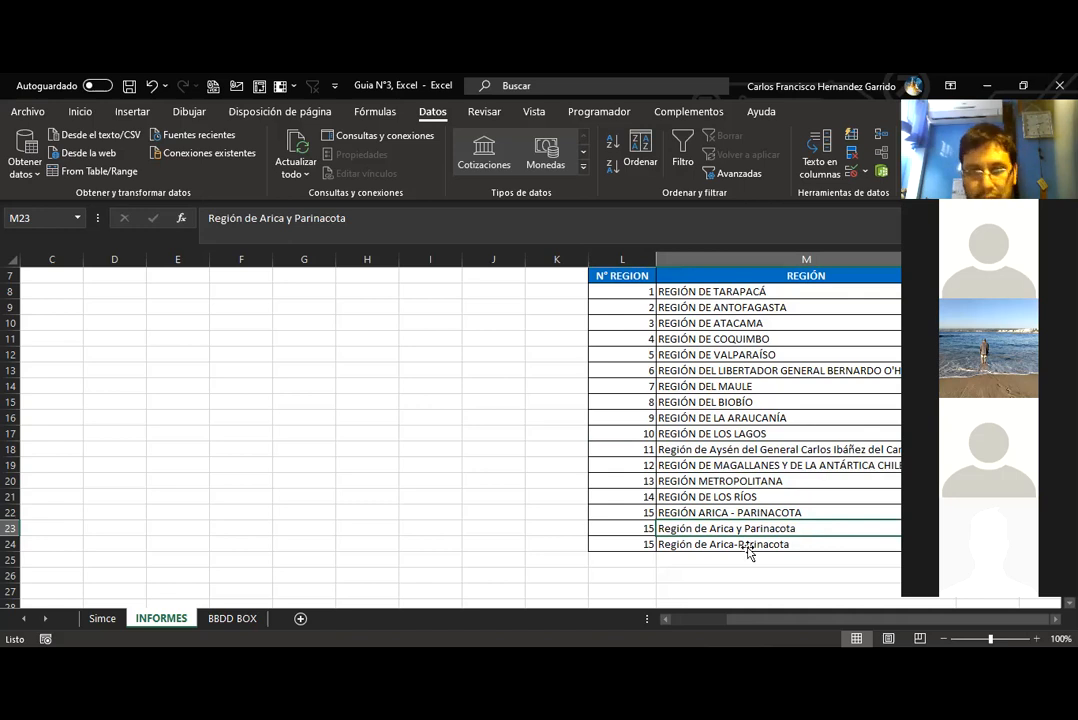
pyautogui.moveTo(633, 510); pyautogui.dragTo(682, 512)
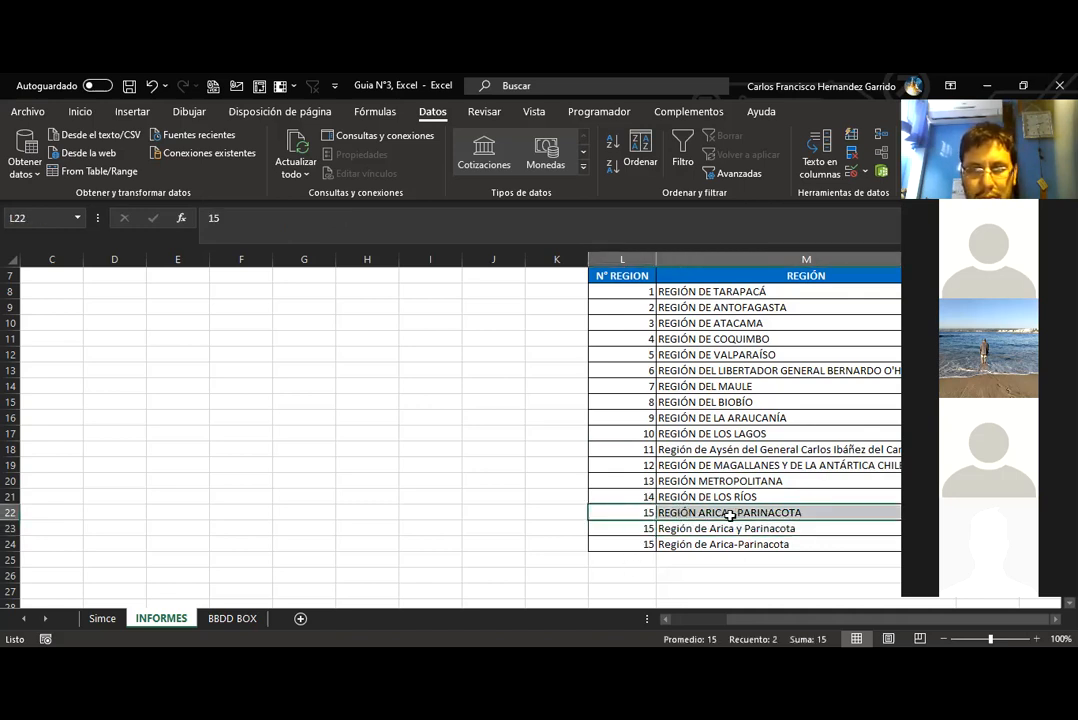
pyautogui.keyDown('ctrl'); pyautogui.moveTo(640, 546); pyautogui.dragTo(712, 549); pyautogui.keyUp('ctrl')
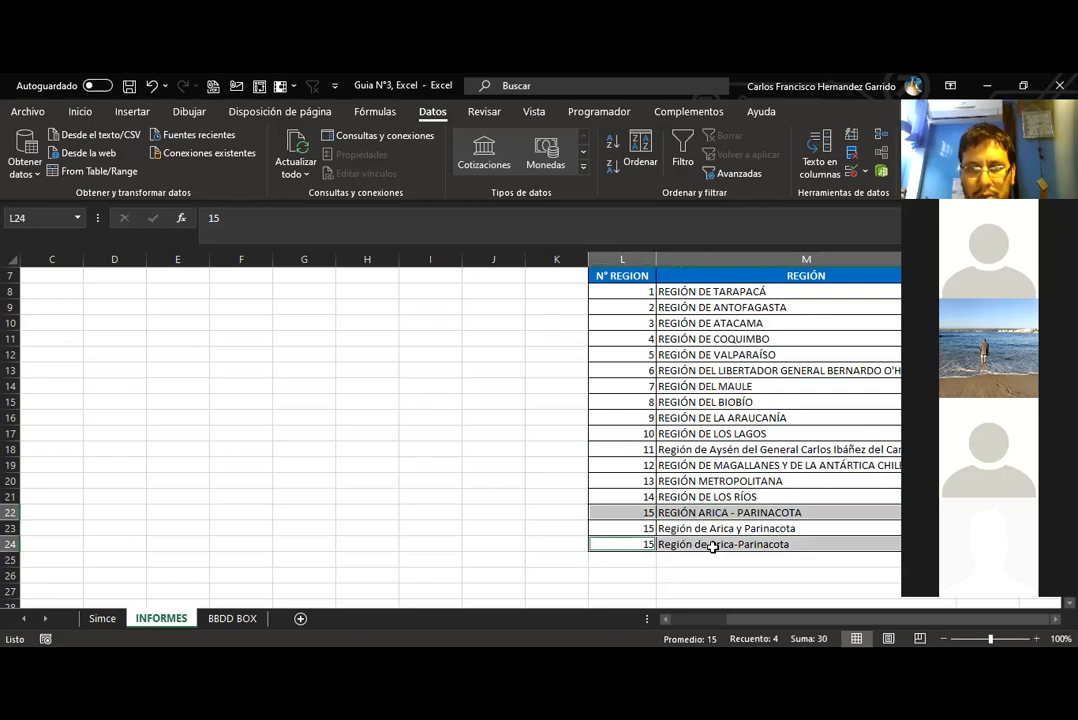
pyautogui.rightClick(712, 549)
pyautogui.click(776, 258)
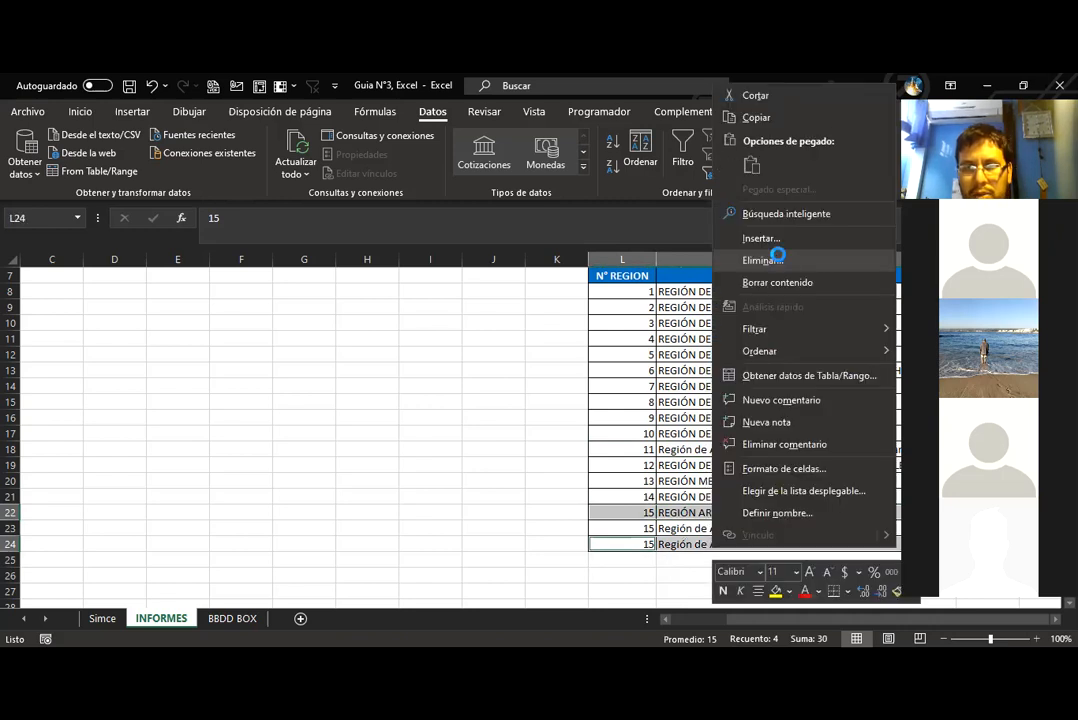
pyautogui.click(700, 265)
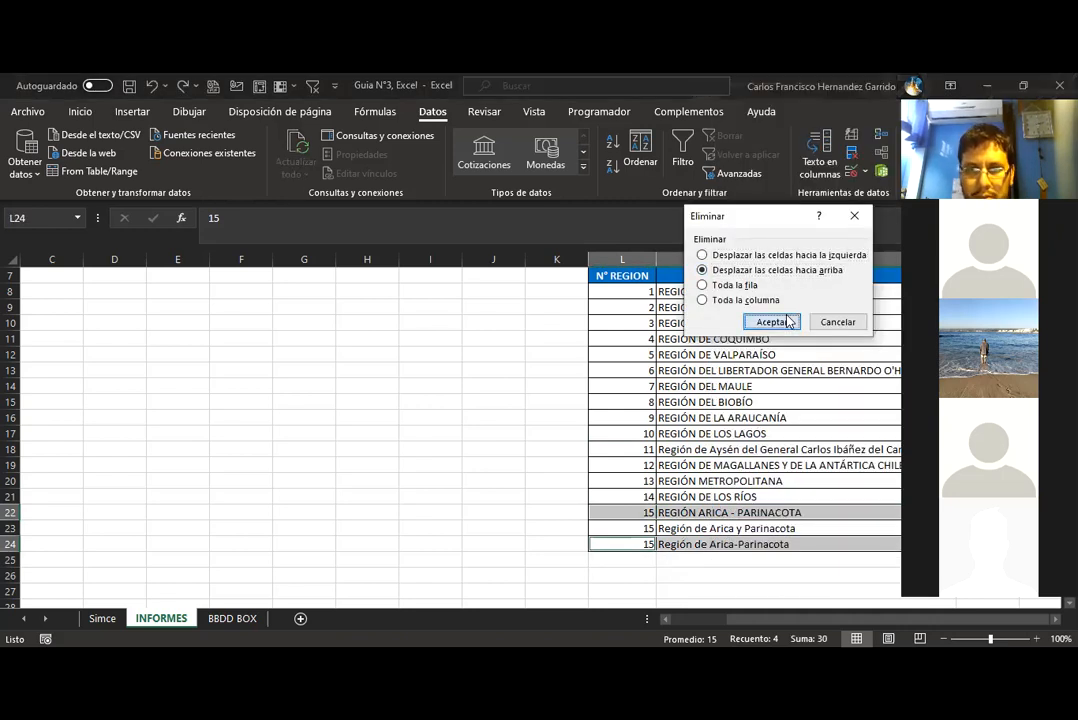
pyautogui.click(770, 320)
pyautogui.click(705, 565)
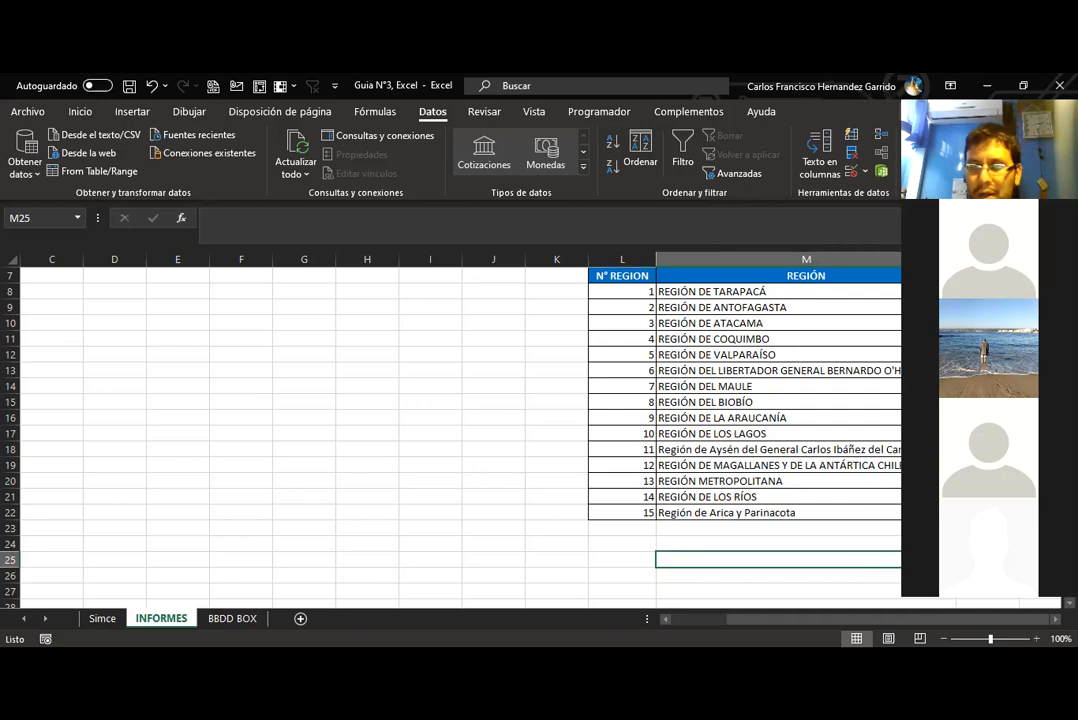
# Enter =MAYUSC(M8) in N8 to uppercase the region name, and fill the formula down to N22.
pyautogui.click(978, 292)
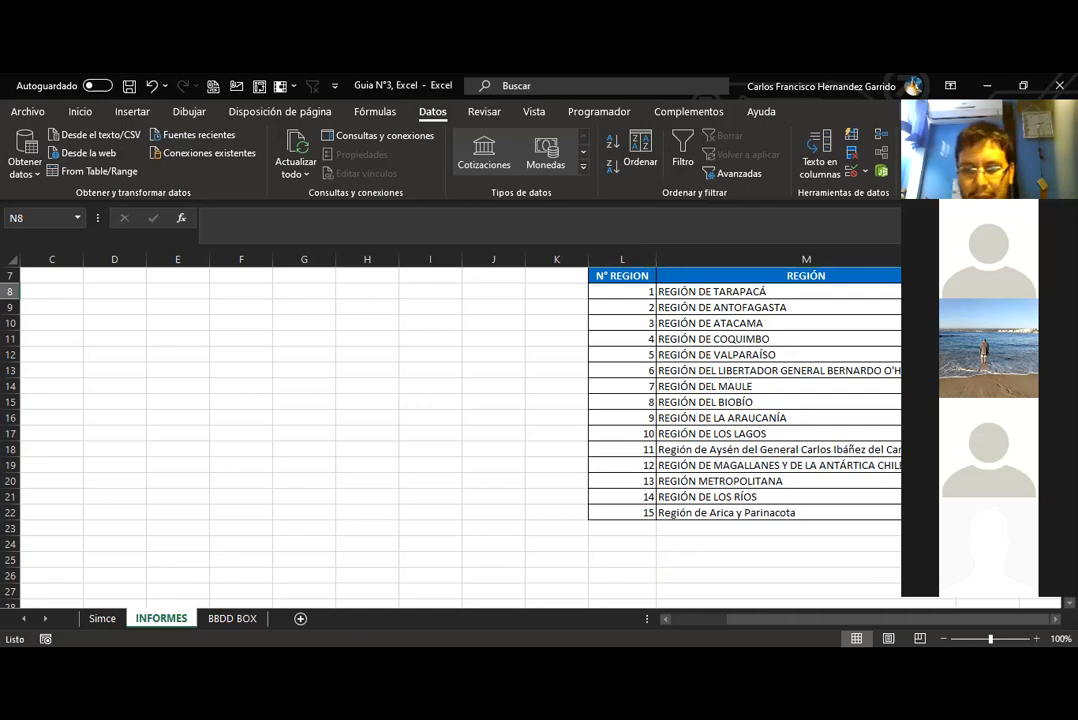
pyautogui.write('=MAYUSC')
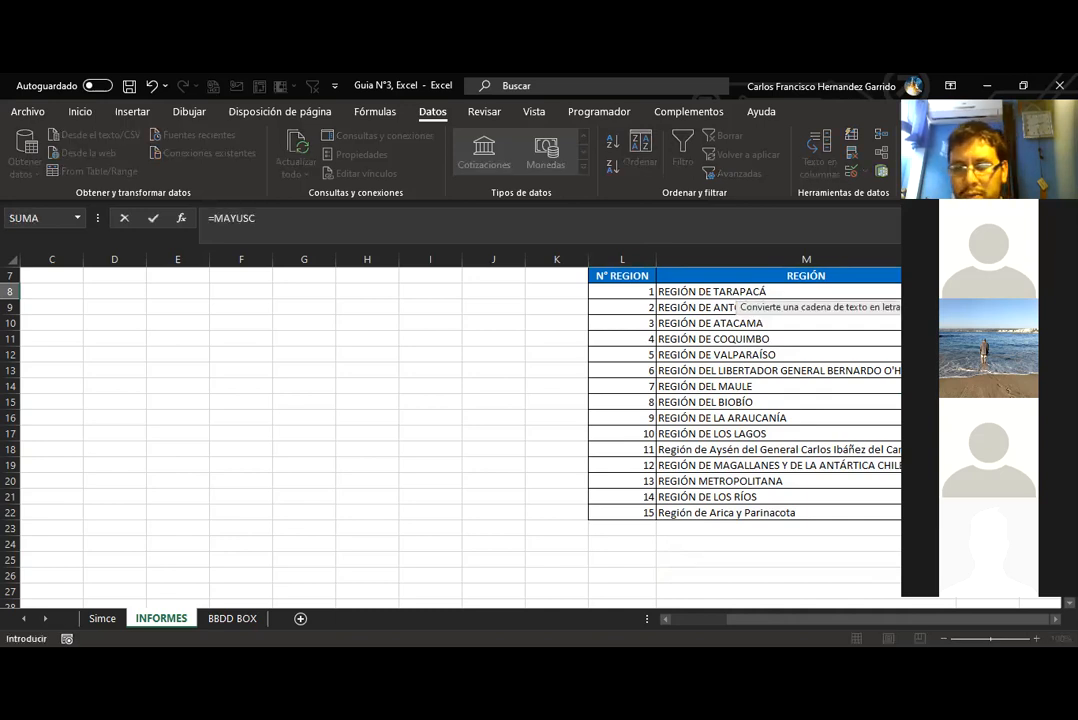
pyautogui.write('(')
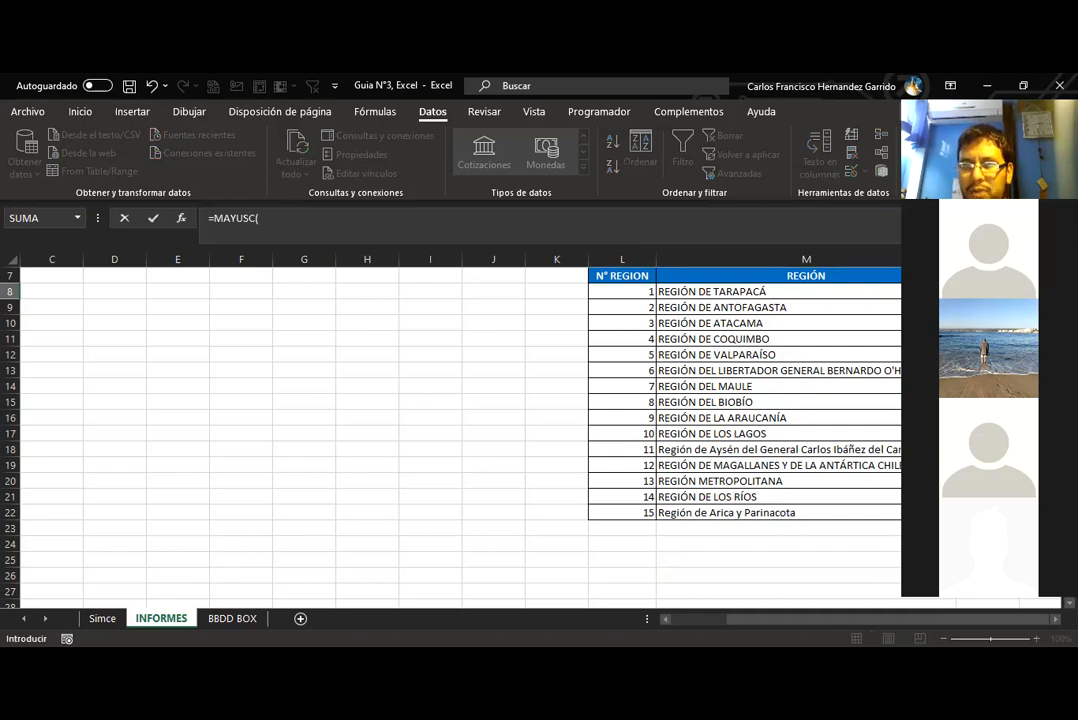
pyautogui.click(840, 294)
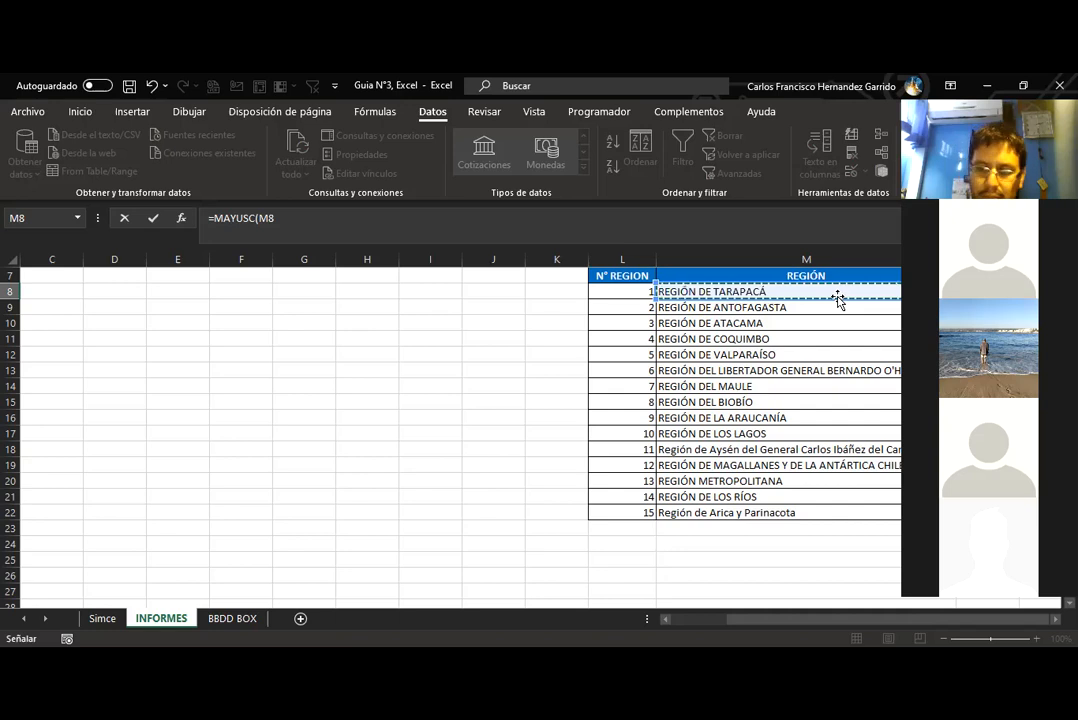
pyautogui.write(')')
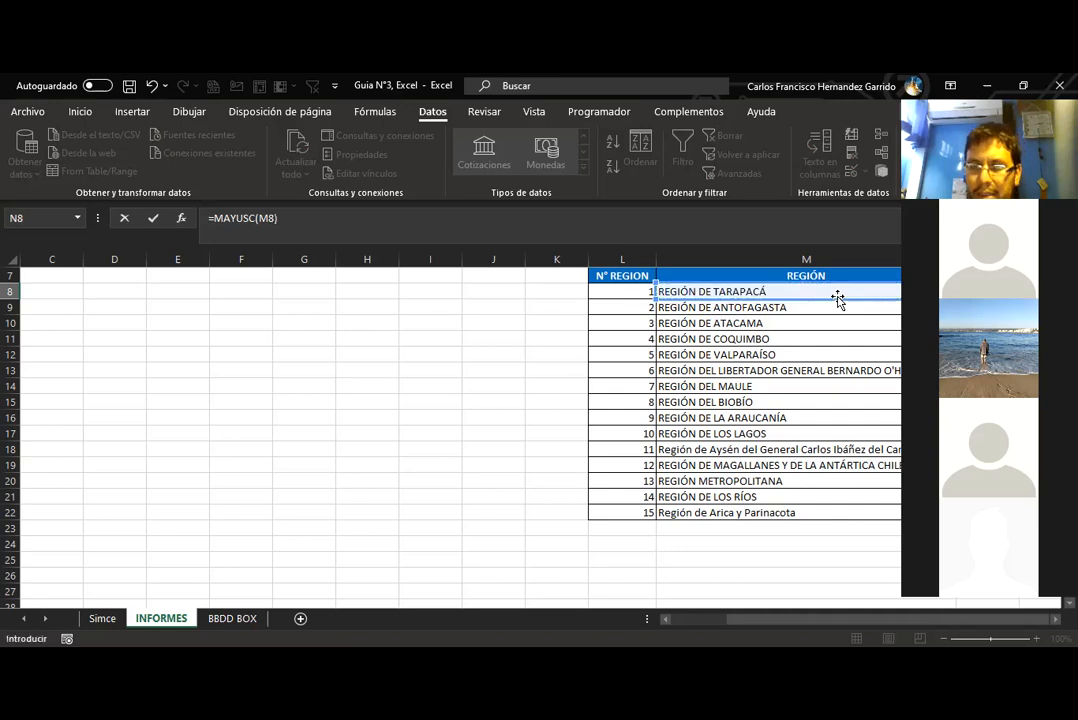
pyautogui.press('Return')
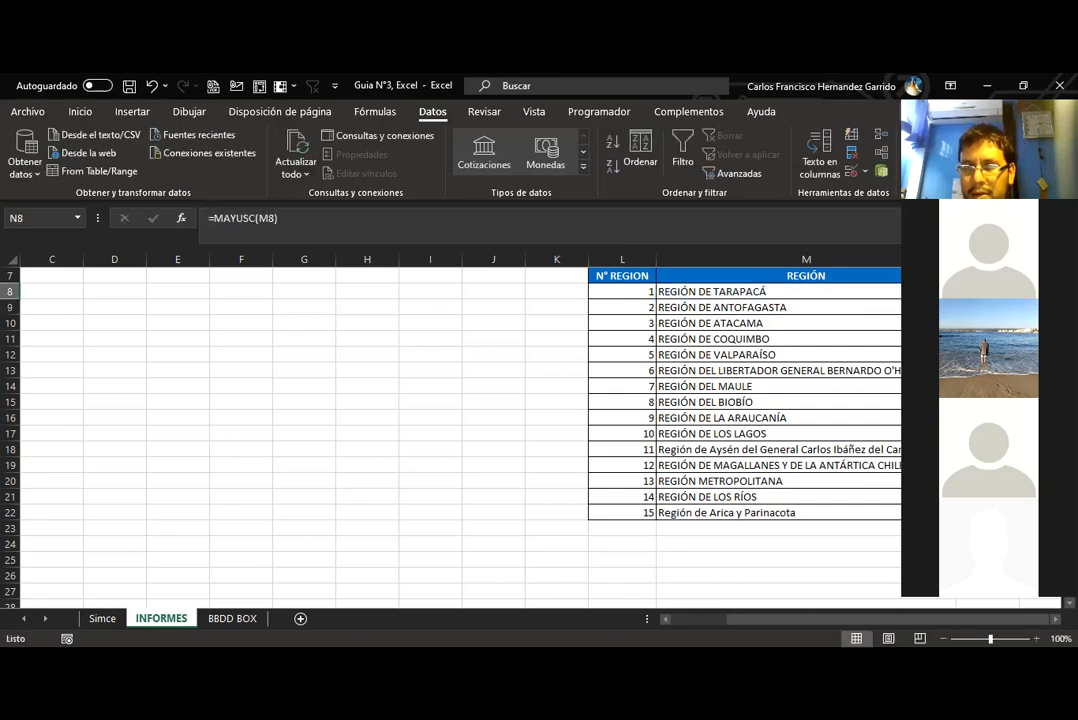
pyautogui.doubleClick(1019, 299)
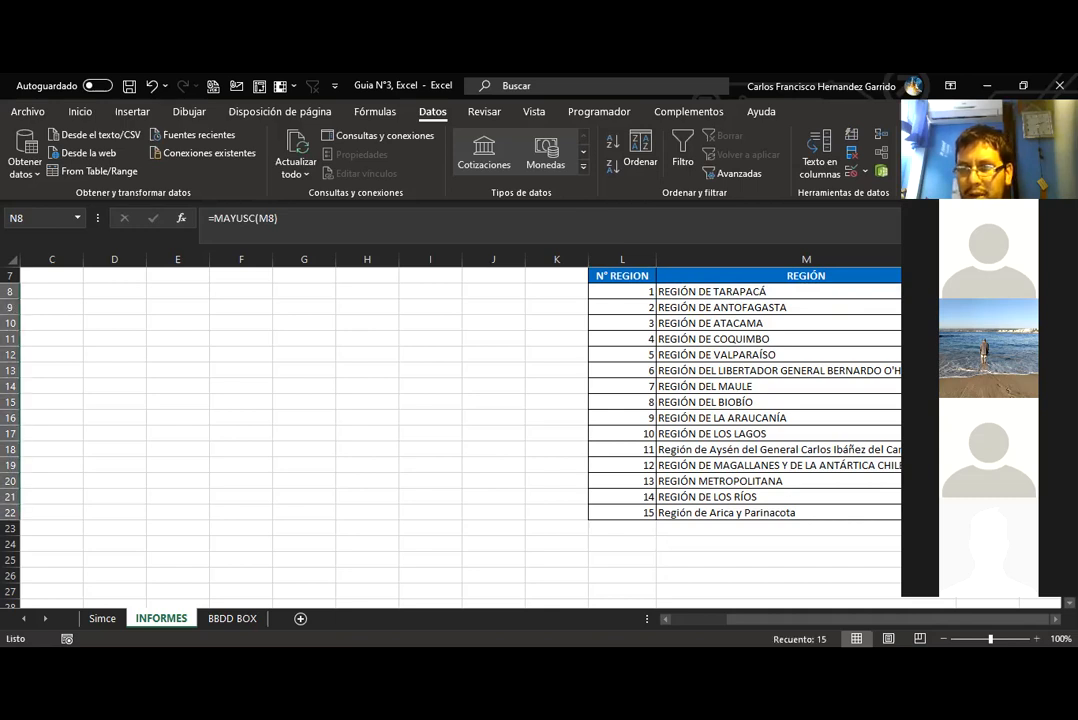
# Copy the uppercase region names in N8:N22 and paste them as values over the region names starting at M8.
pyautogui.hscroll(4, 460, 400)
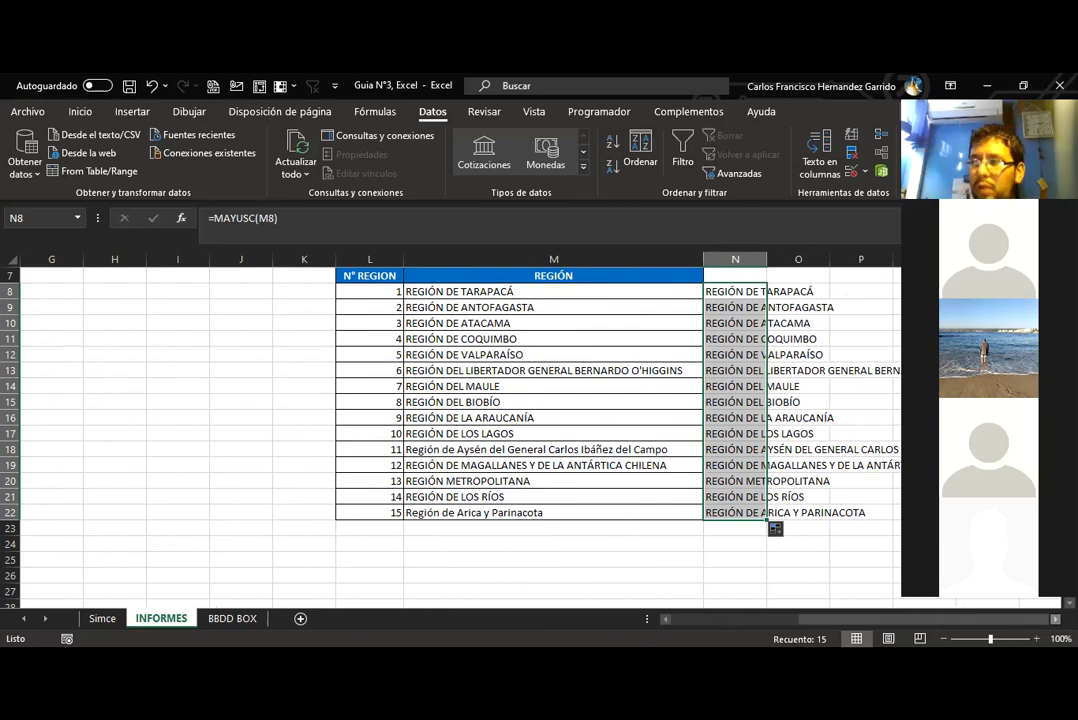
pyautogui.rightClick(737, 357)
pyautogui.click(781, 237)
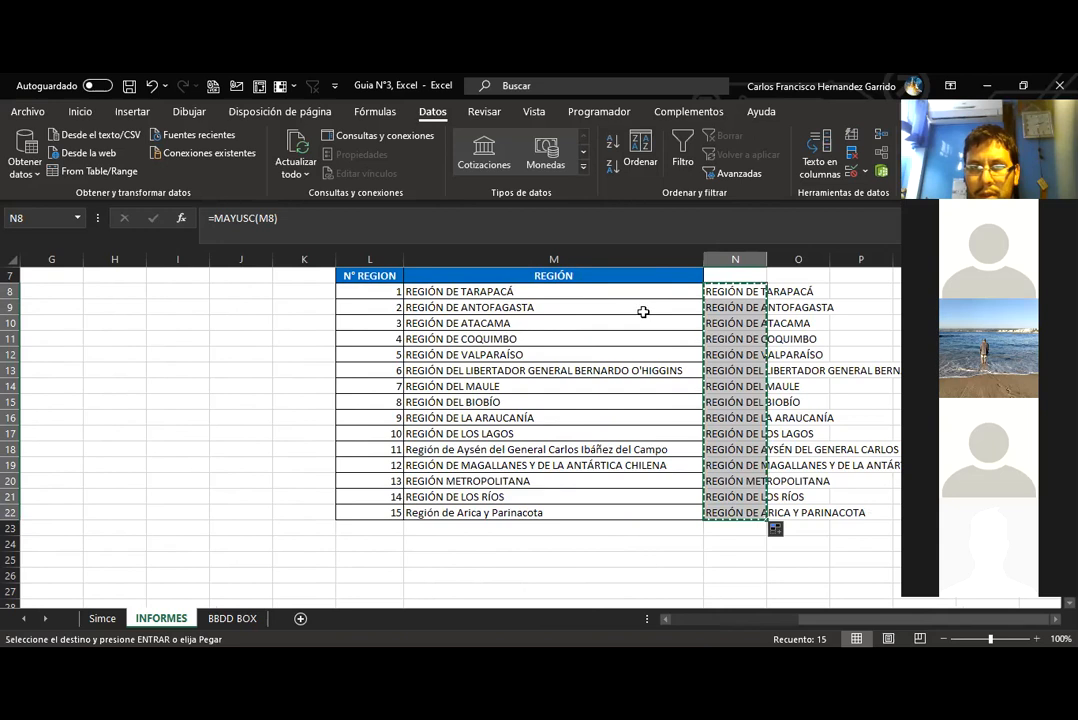
pyautogui.moveTo(439, 291); pyautogui.dragTo(439, 302)
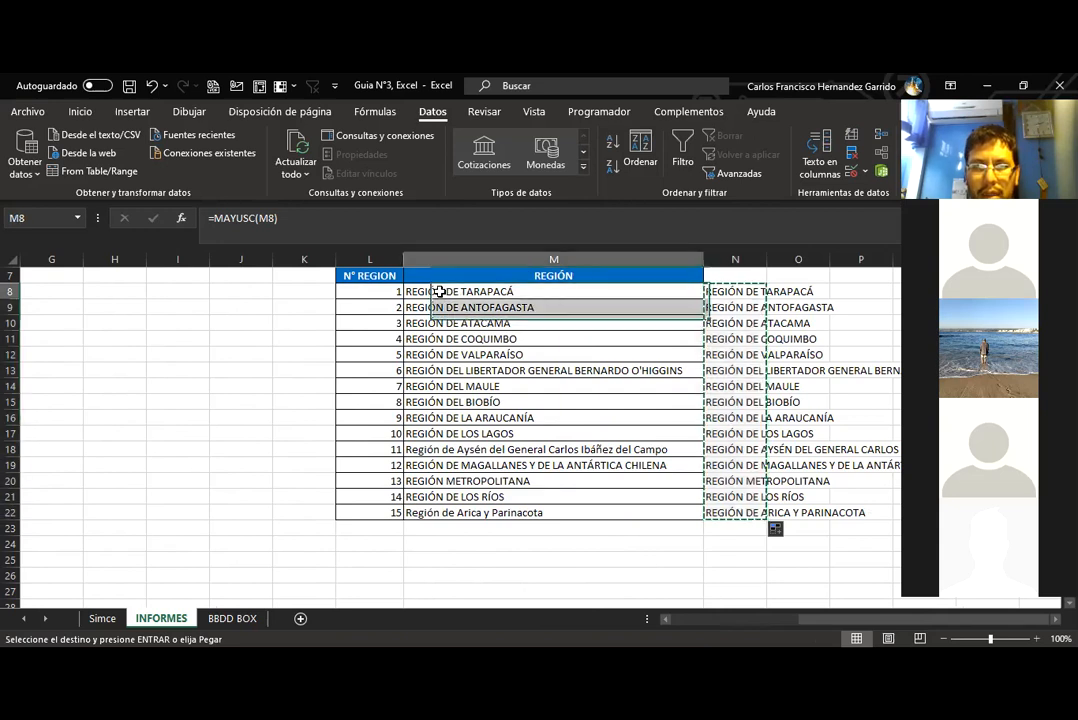
pyautogui.rightClick(441, 295)
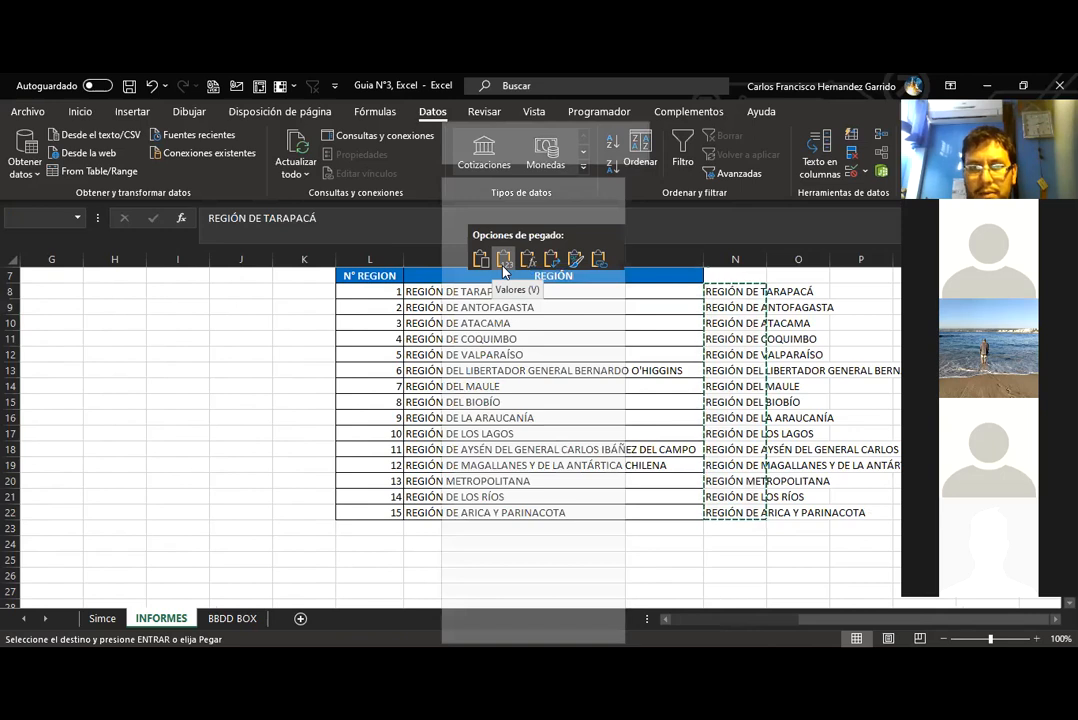
pyautogui.click(503, 264)
pyautogui.click(479, 371)
pyautogui.click(481, 385)
# Clear the helper formulas from N8:N22 beside the region table.
pyautogui.click(734, 272)
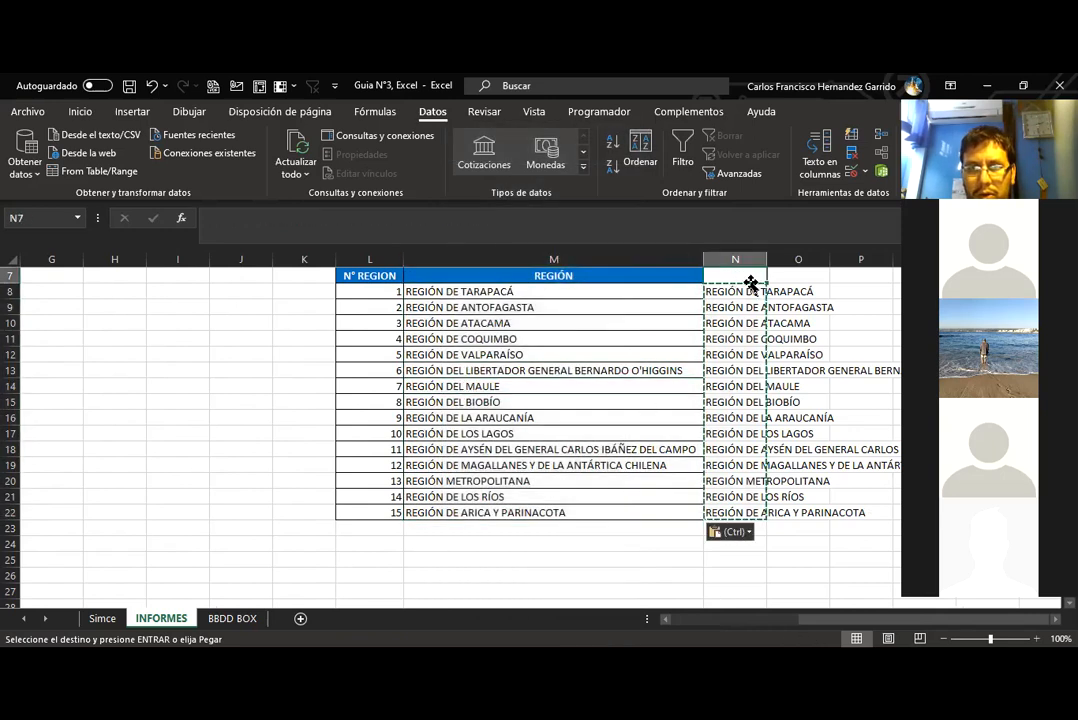
pyautogui.moveTo(743, 290); pyautogui.dragTo(760, 512)
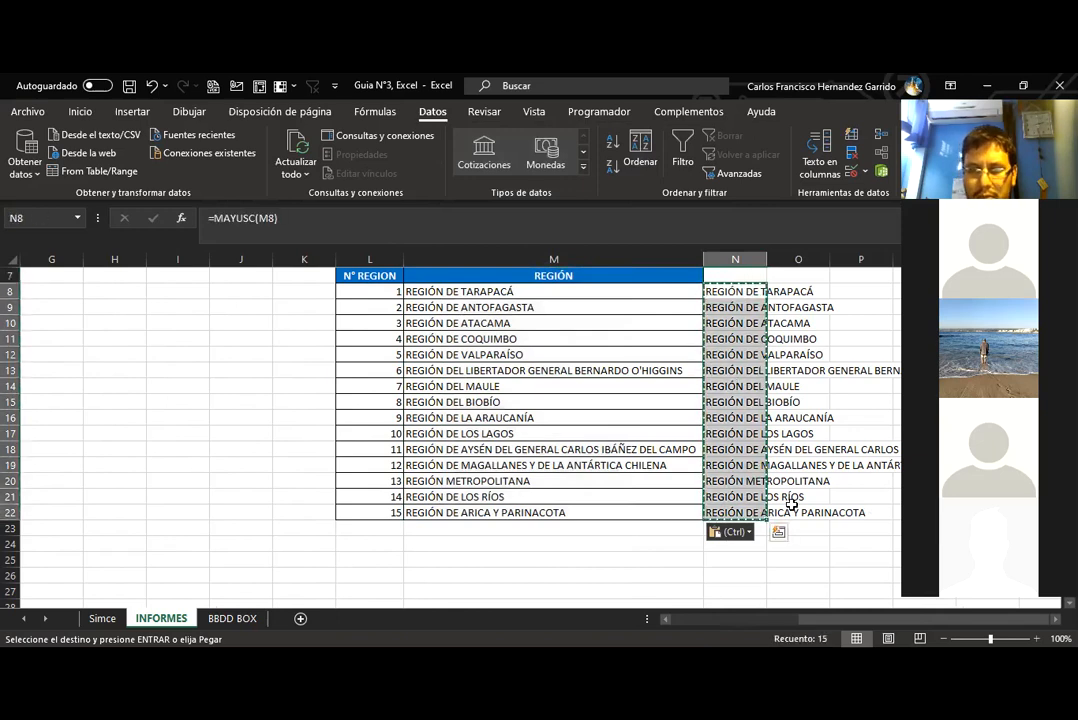
pyautogui.press('Delete')
pyautogui.click(649, 492)
pyautogui.click(547, 403)
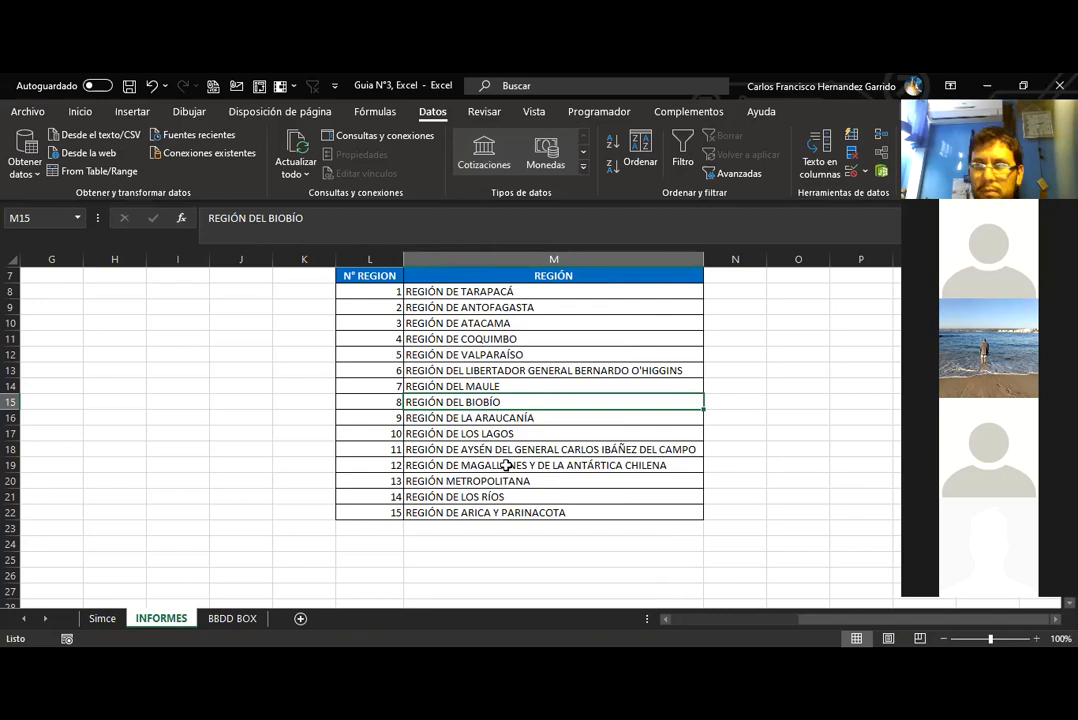
pyautogui.scroll(2, 508, 465)
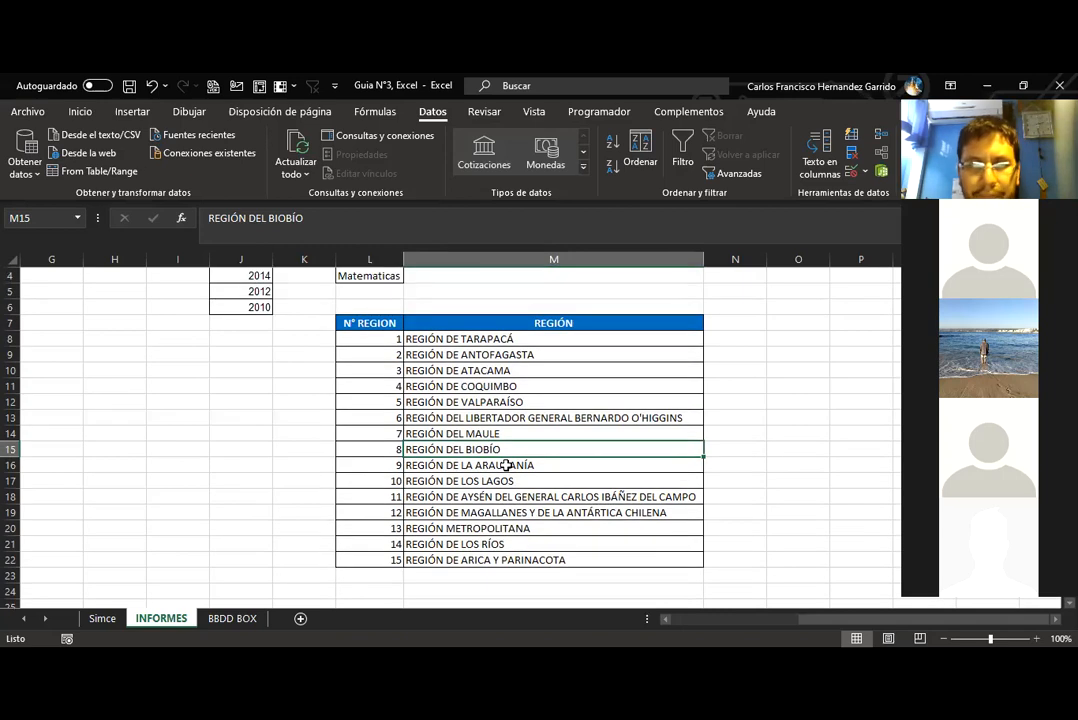
pyautogui.scroll(-1, 508, 465)
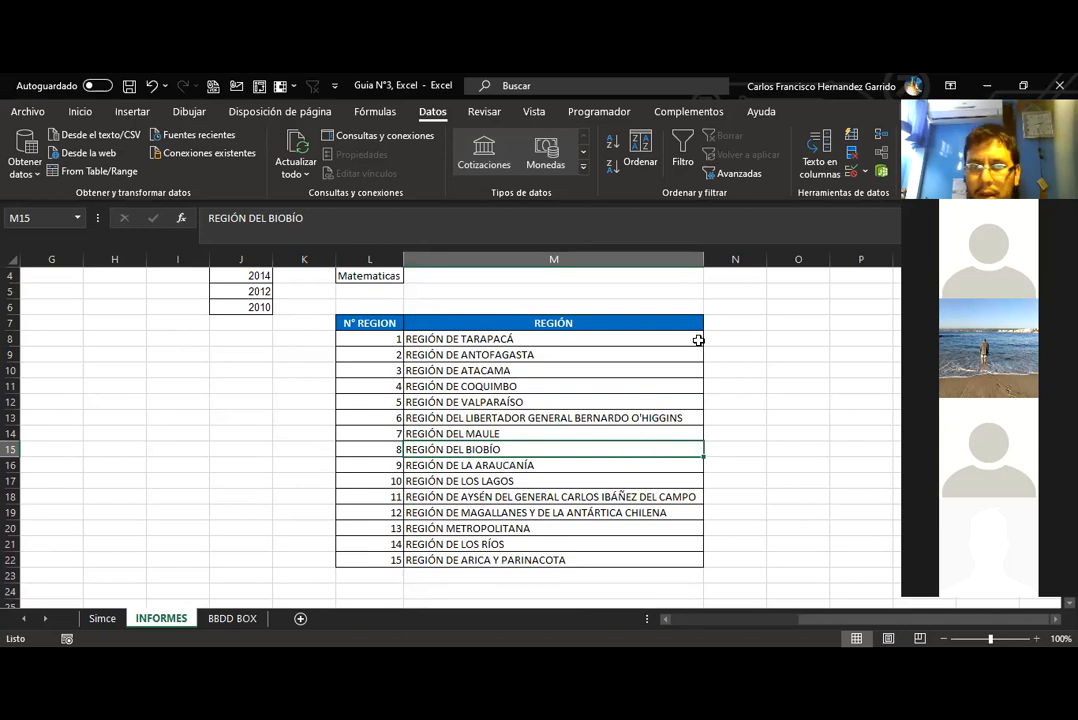
pyautogui.click(738, 320)
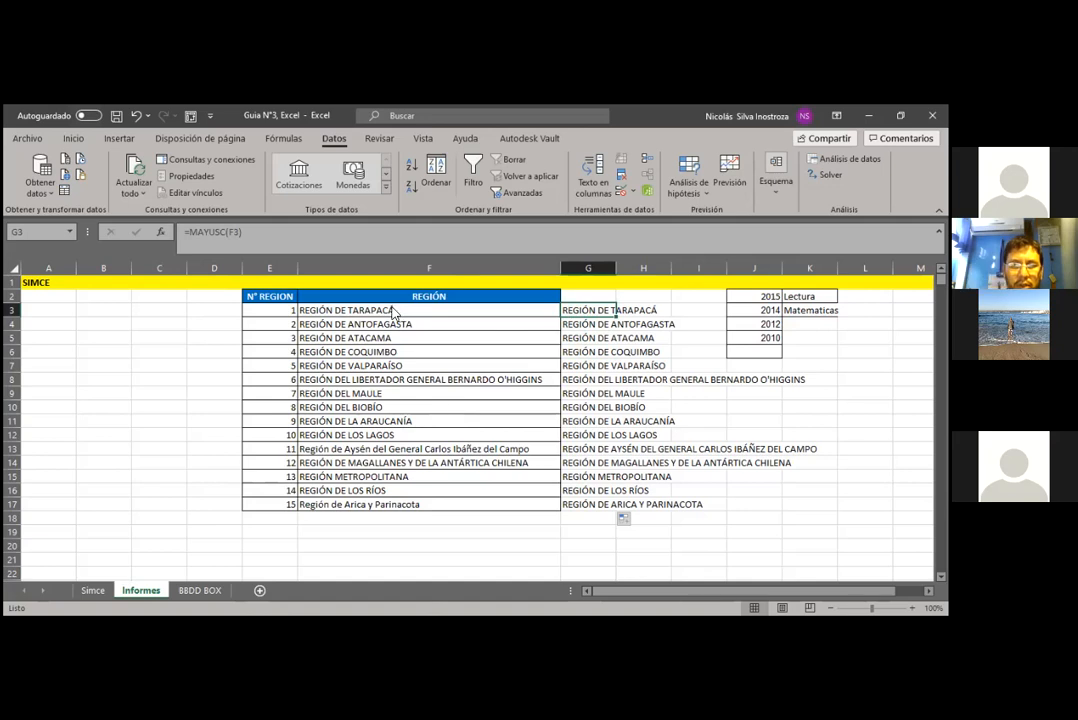
# Copy the uppercase region names in G3:G17 of the Informes sheet and paste them as values starting at F3.
pyautogui.moveTo(594, 316); pyautogui.dragTo(588, 513)
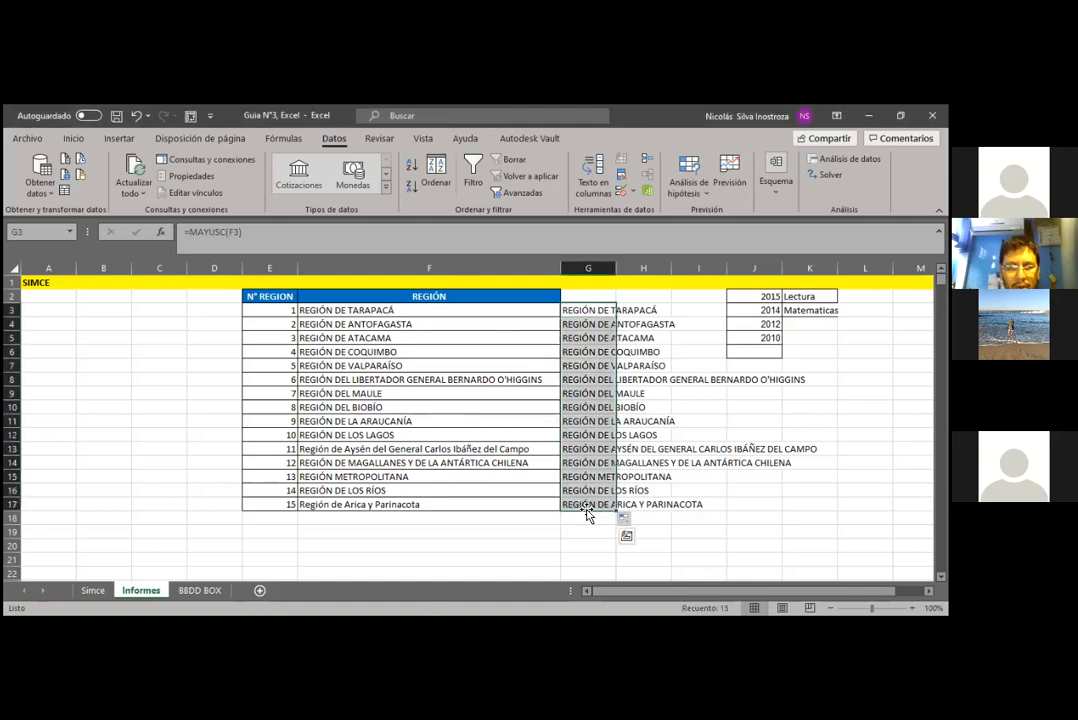
pyautogui.hotkey('ctrl', 'c')
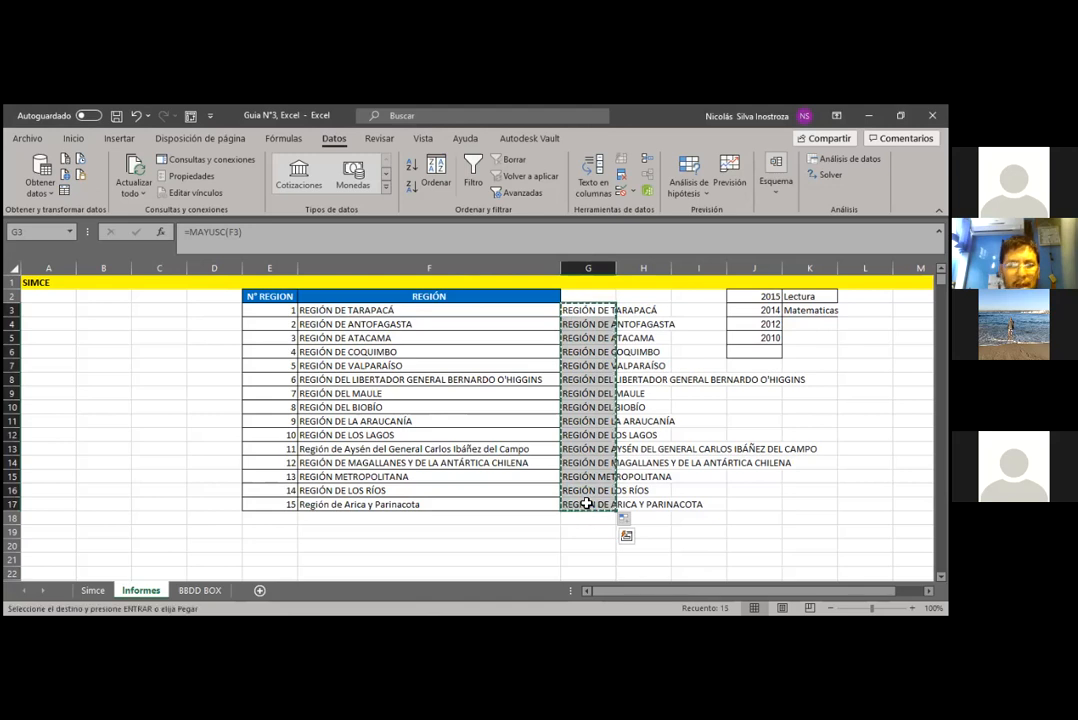
pyautogui.click(383, 312)
pyautogui.rightClick(382, 318)
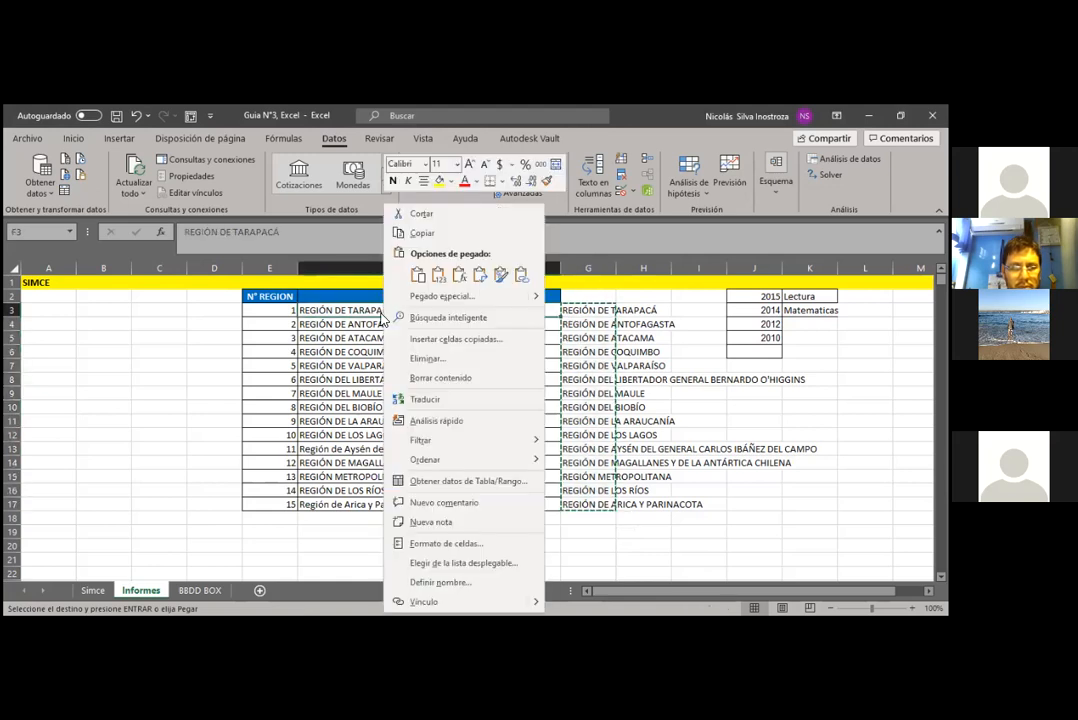
pyautogui.click(384, 313)
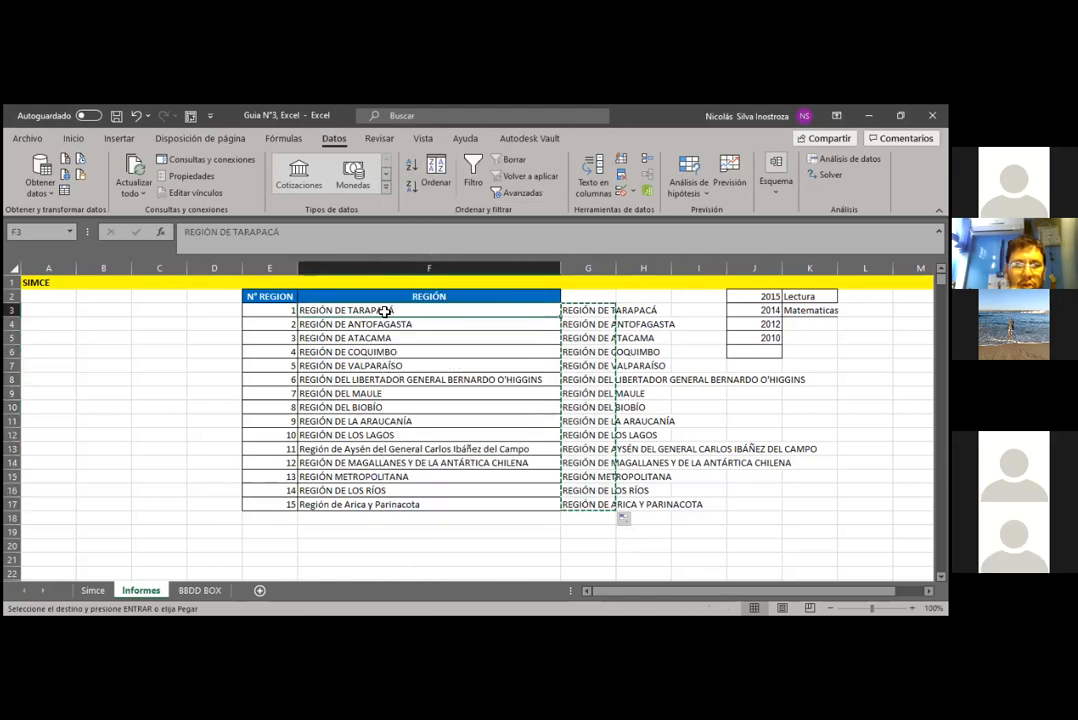
pyautogui.rightClick(386, 318)
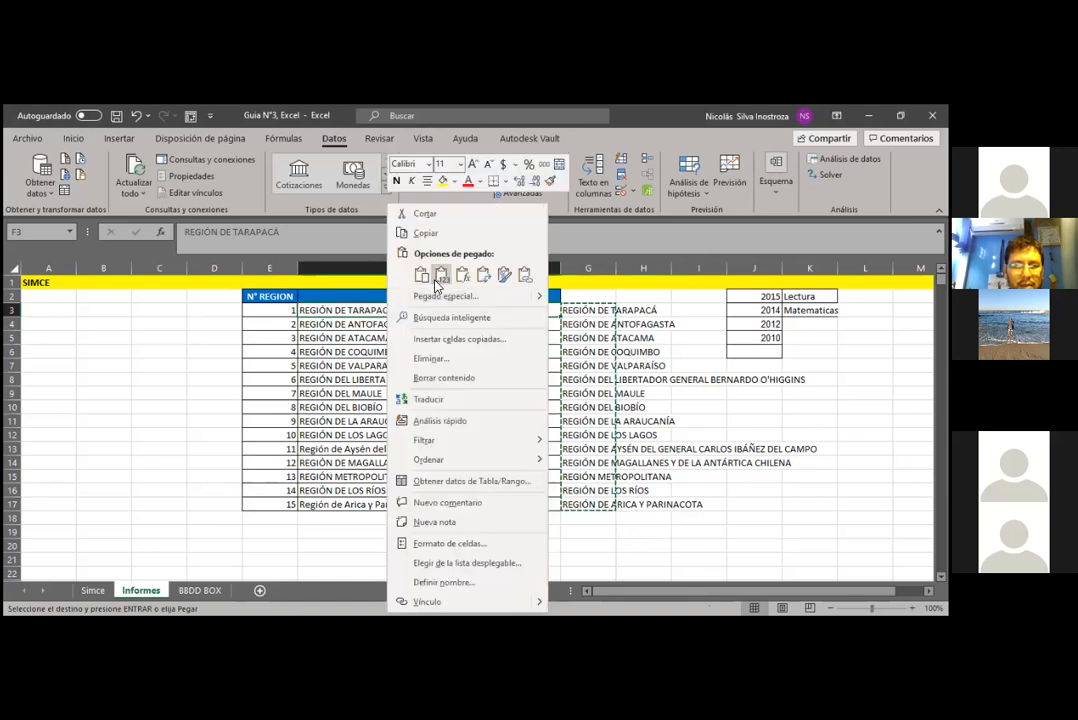
pyautogui.click(440, 278)
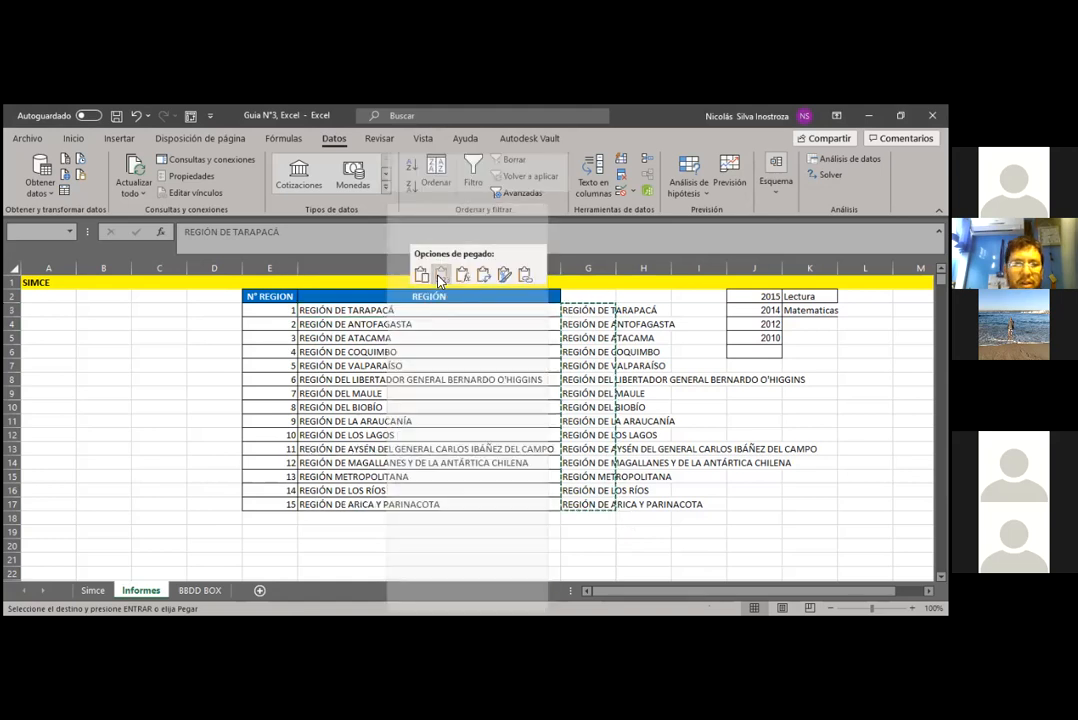
pyautogui.click(425, 408)
# Clear the helper MAYUSC formulas from G3:G17.
pyautogui.click(580, 308)
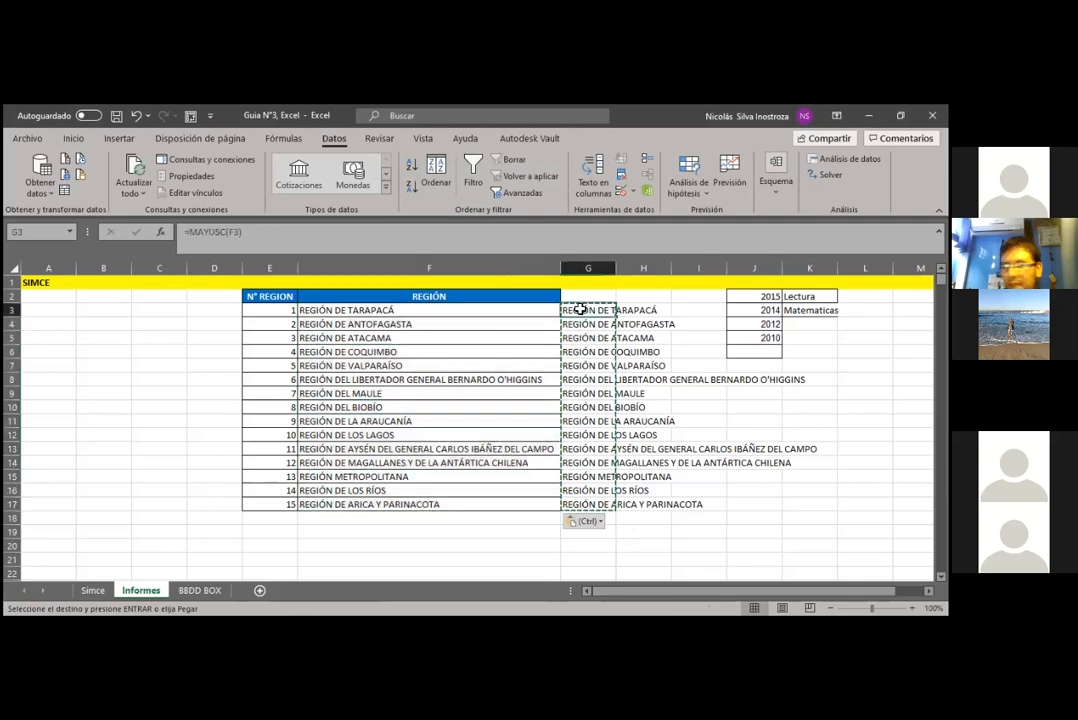
pyautogui.moveTo(580, 306); pyautogui.dragTo(578, 505)
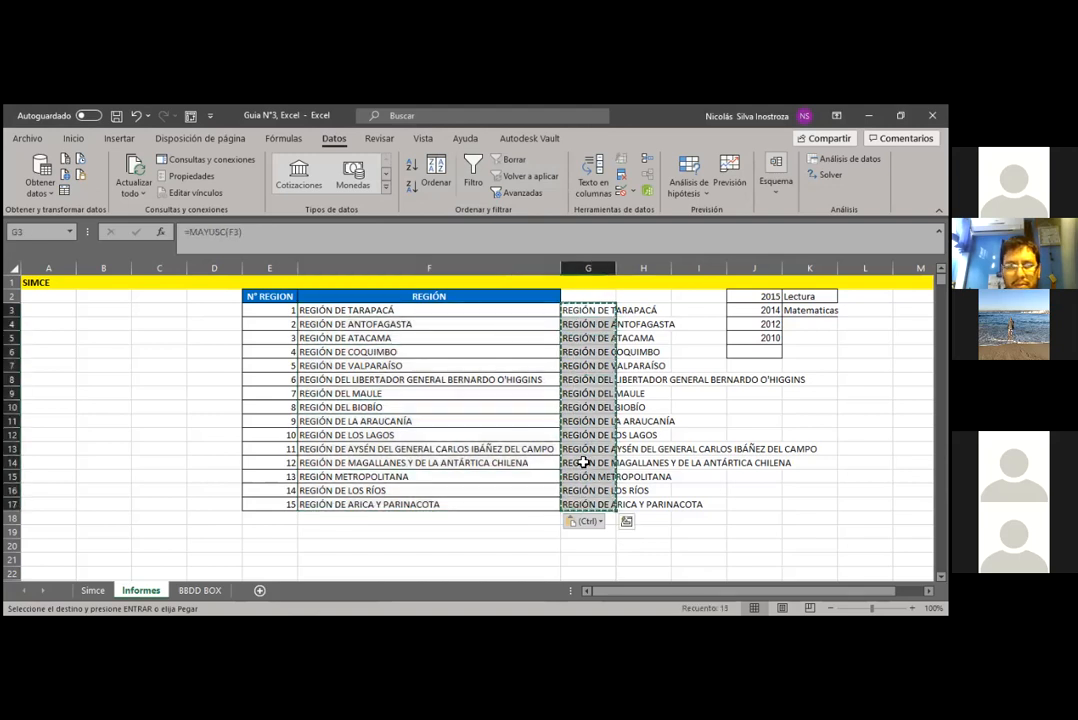
pyautogui.press('Delete')
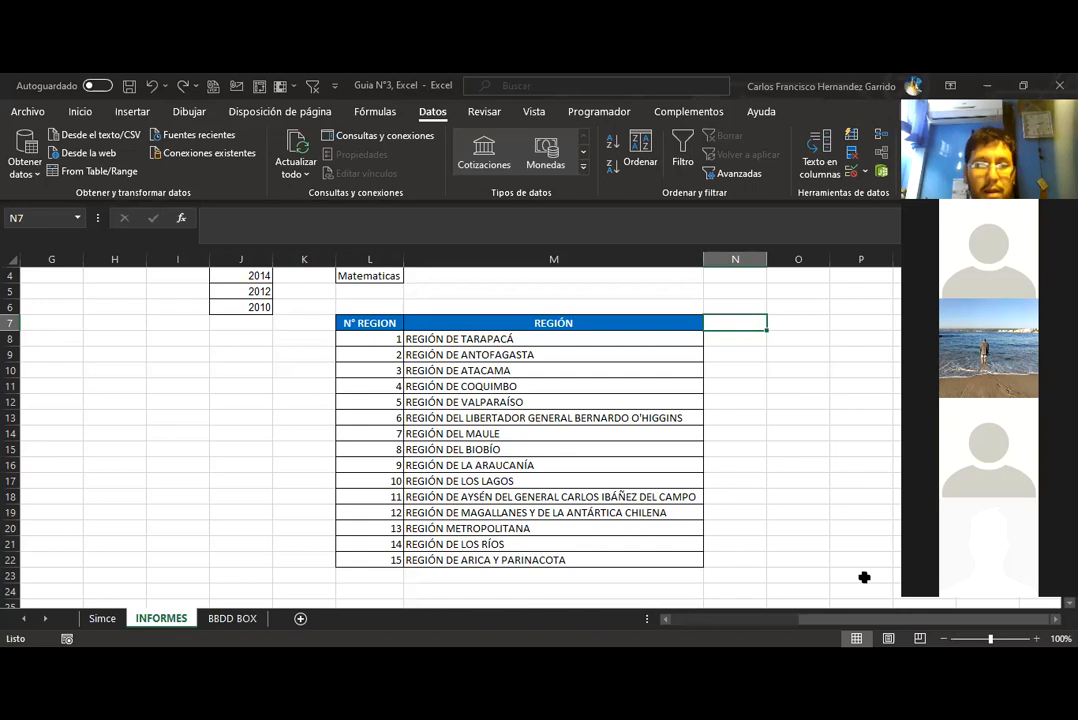
pyautogui.scroll(1, 864, 577)
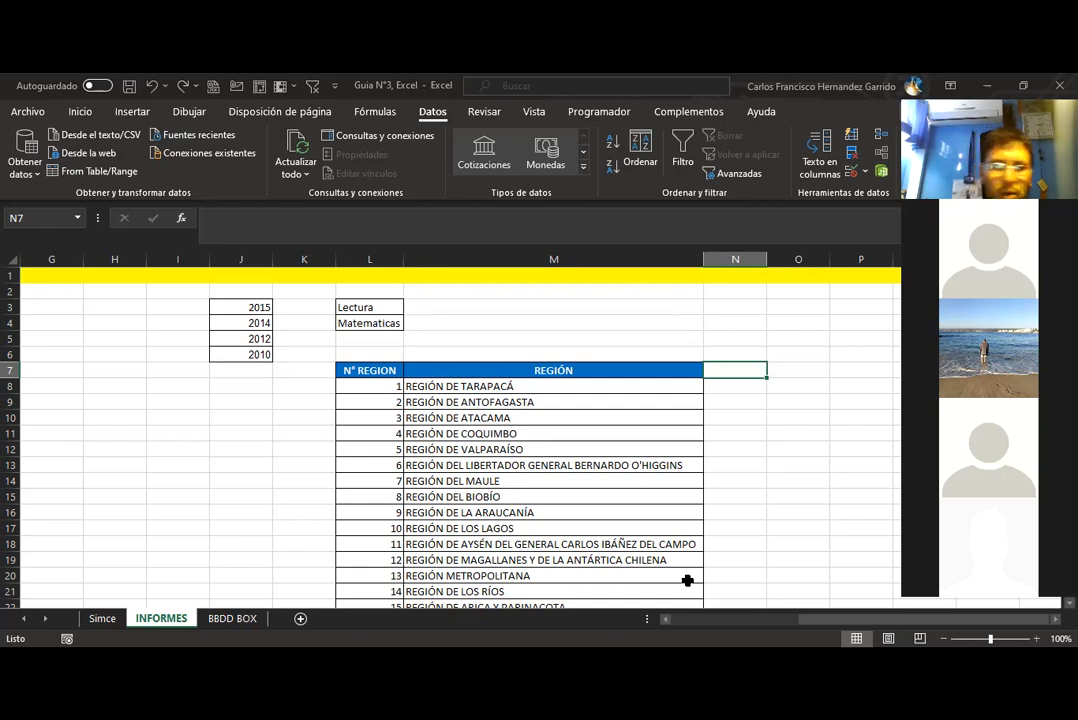
pyautogui.scroll(-2, 457, 496)
pyautogui.scroll(2, 490, 497)
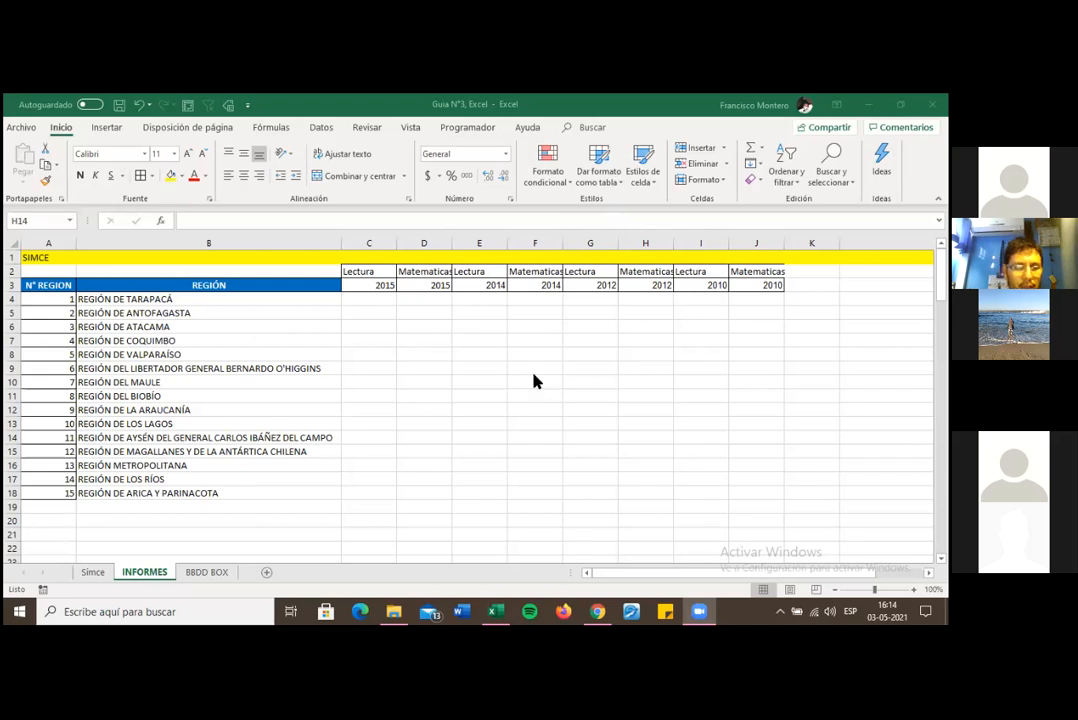
# Merge and center the duplicate year headers 2015 in C3:D3 and 2014 in E3:F3, keeping one value each.
pyautogui.moveTo(385, 286); pyautogui.dragTo(440, 286)
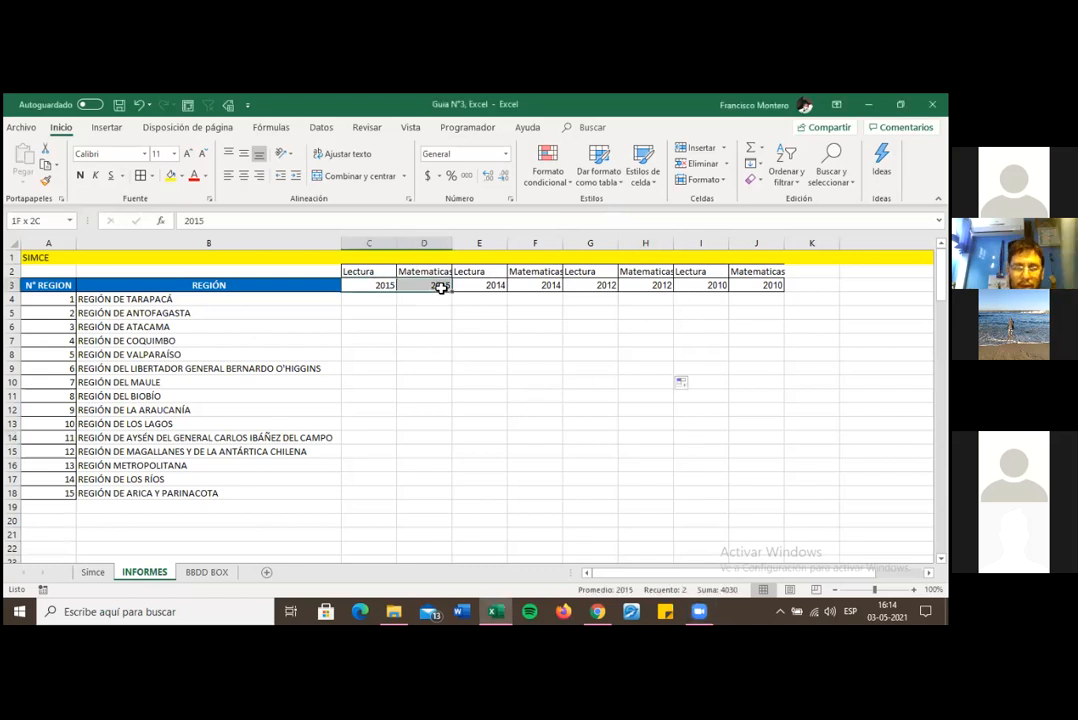
pyautogui.click(345, 177)
pyautogui.click(445, 391)
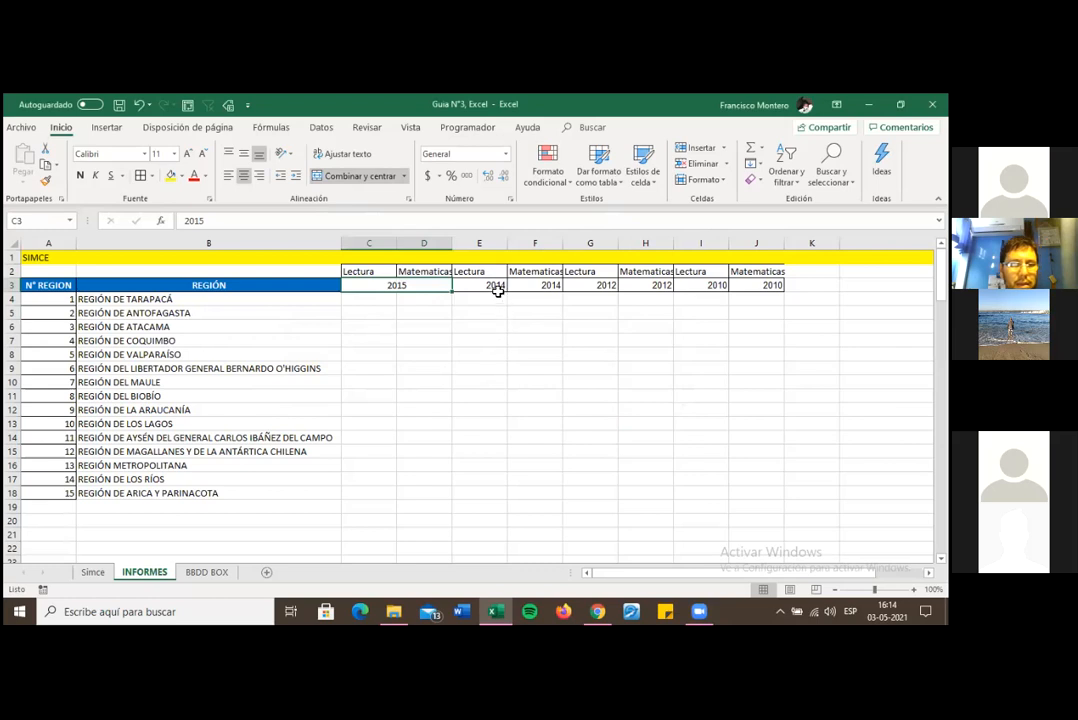
pyautogui.moveTo(497, 290); pyautogui.dragTo(551, 286)
pyautogui.click(356, 178)
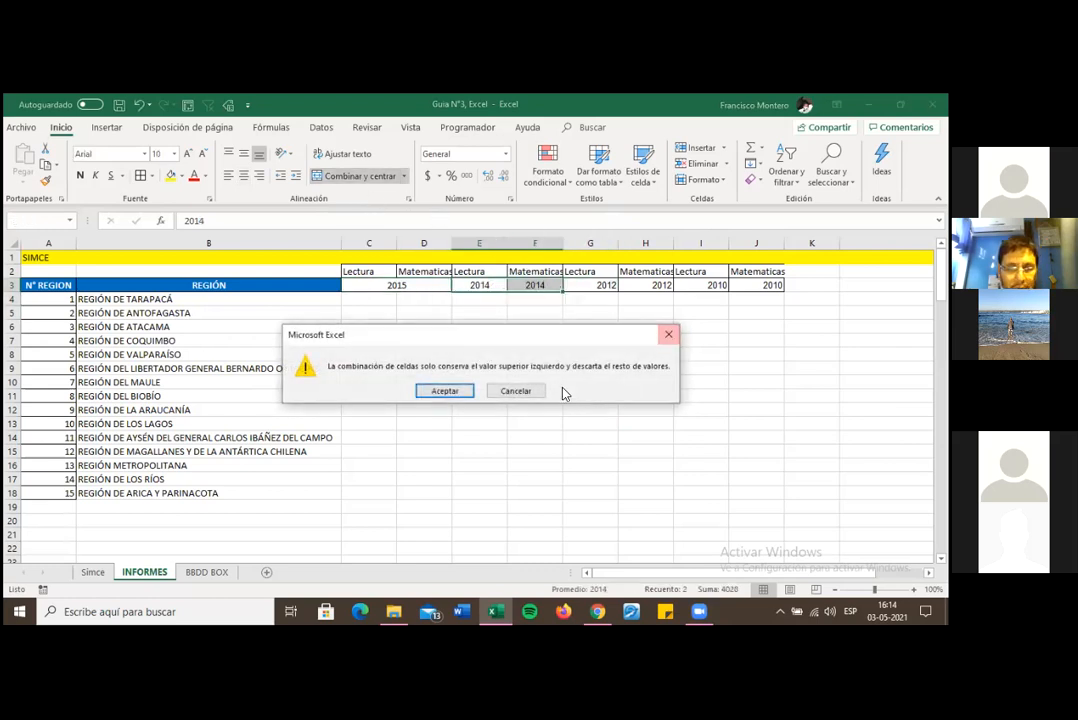
pyautogui.click(445, 391)
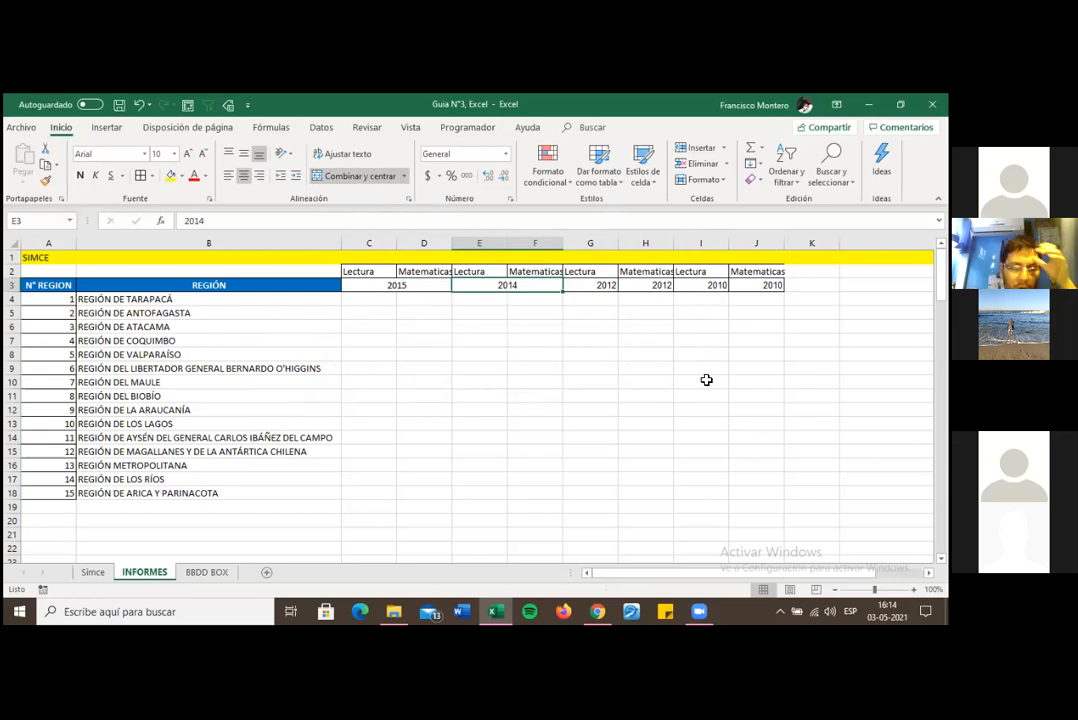
pyautogui.click(409, 287)
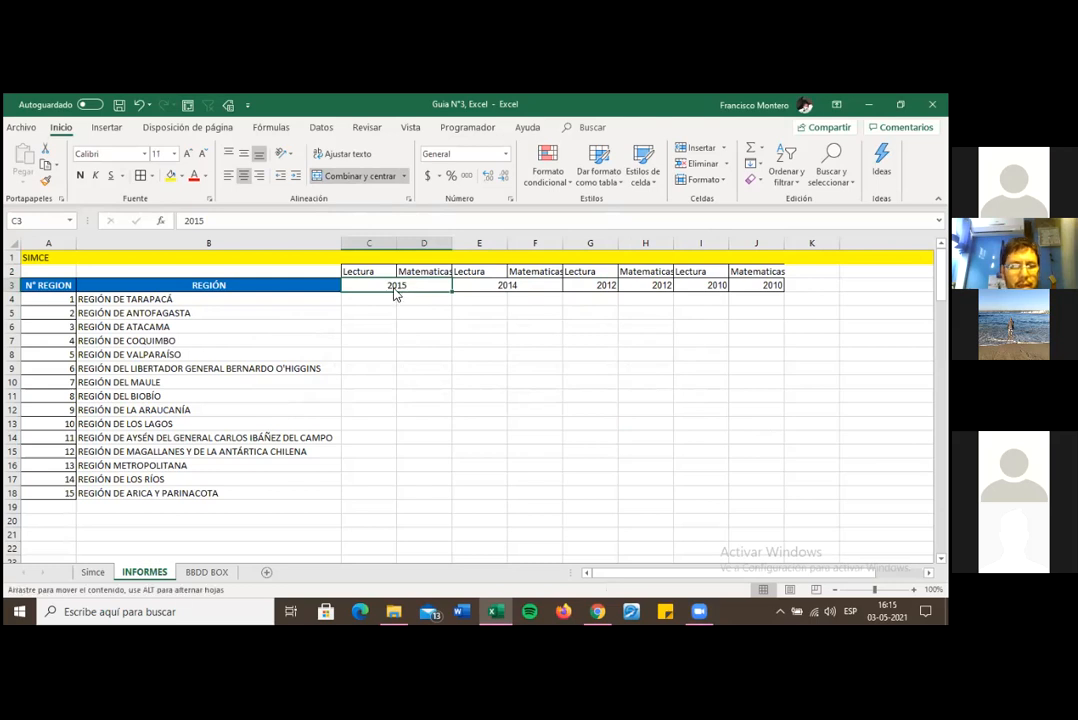
pyautogui.moveTo(397, 286)
pyautogui.mouseDown()
pyautogui.moveTo(398, 310)
pyautogui.moveTo(390, 288)
pyautogui.mouseUp()
pyautogui.click(463, 312)
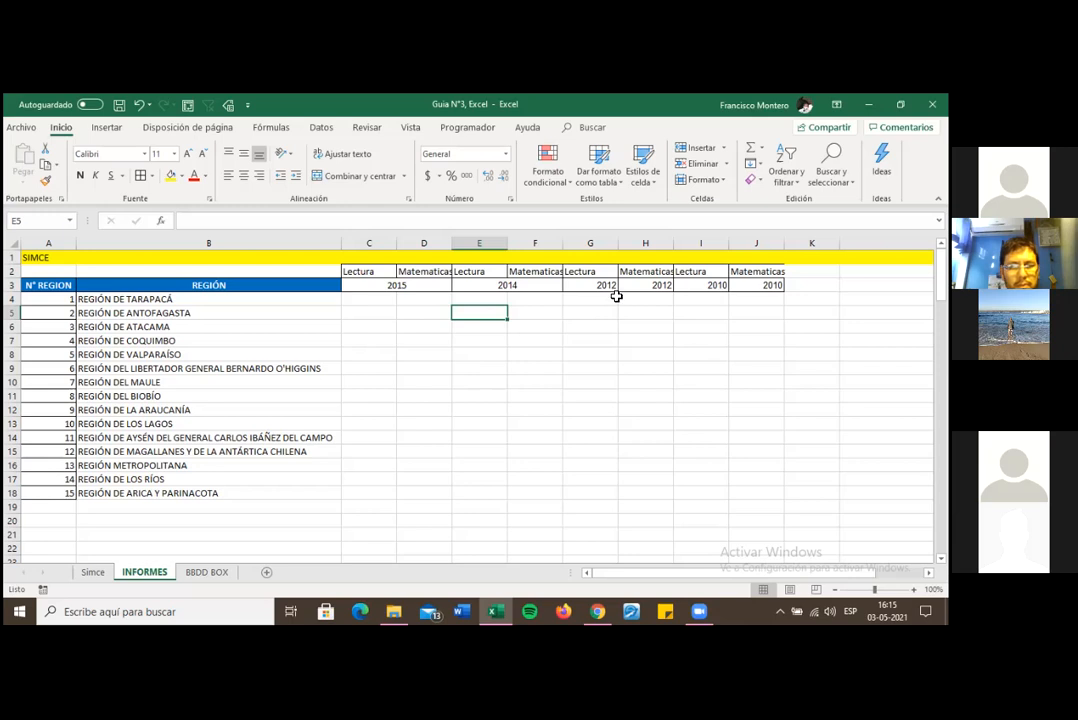
# Merge and center the duplicate year headers 2012 in G3:H3 and 2010 in I3:J3, keeping one value each.
pyautogui.moveTo(595, 285); pyautogui.dragTo(650, 285)
pyautogui.click(340, 175)
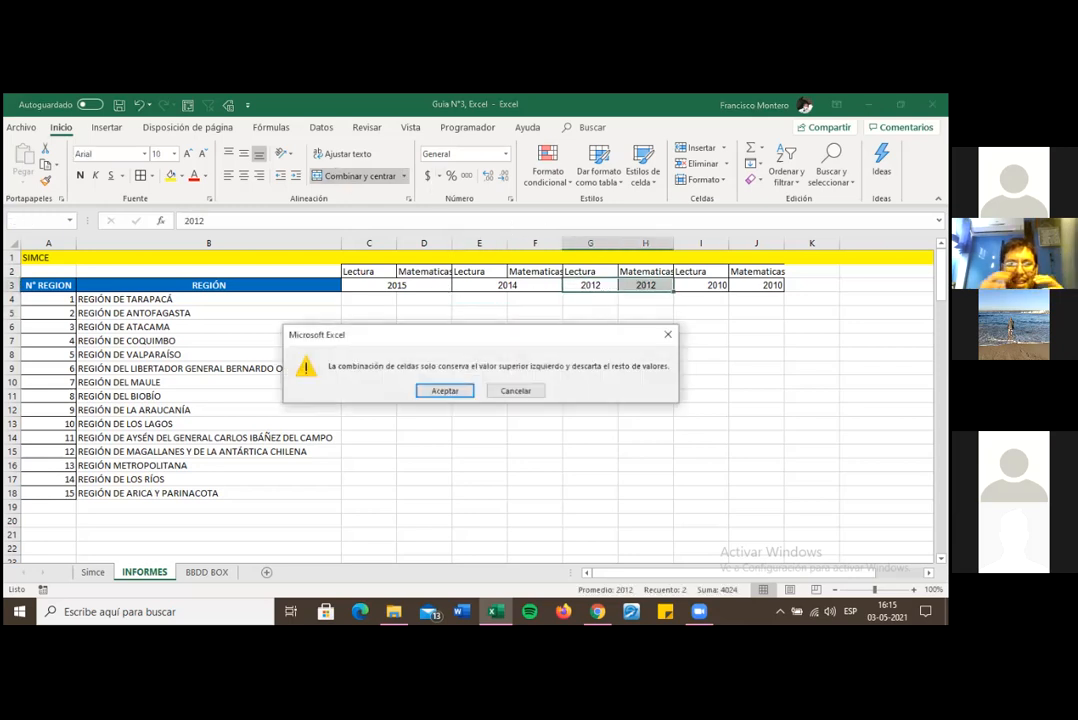
pyautogui.click(445, 390)
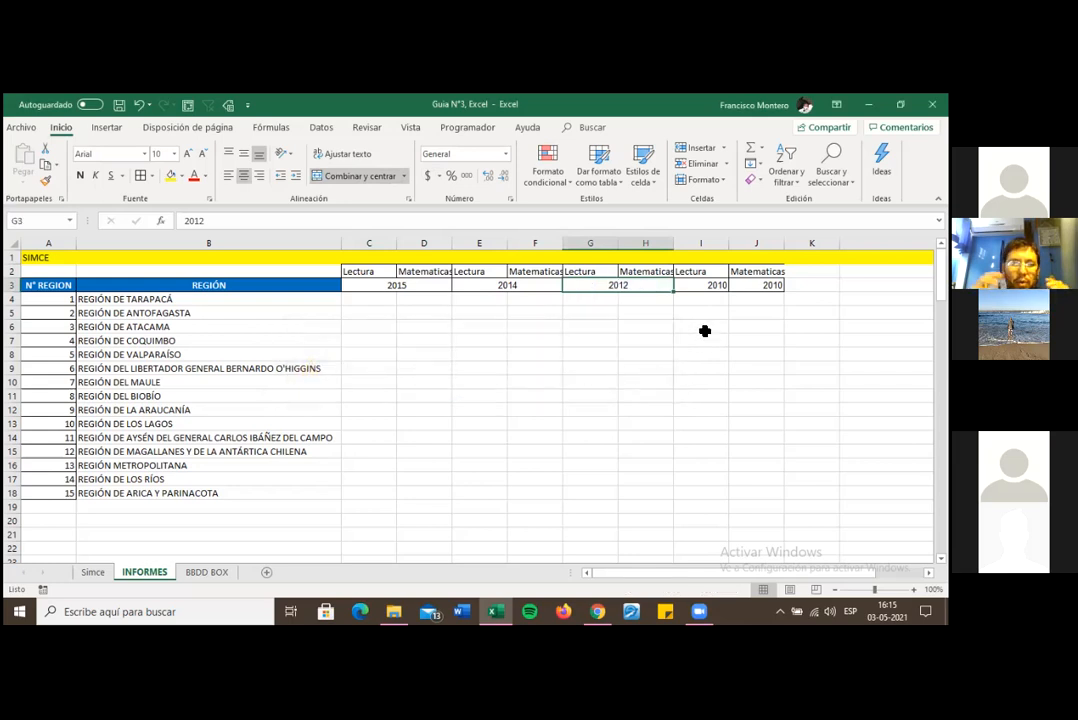
pyautogui.moveTo(705, 286); pyautogui.dragTo(760, 285)
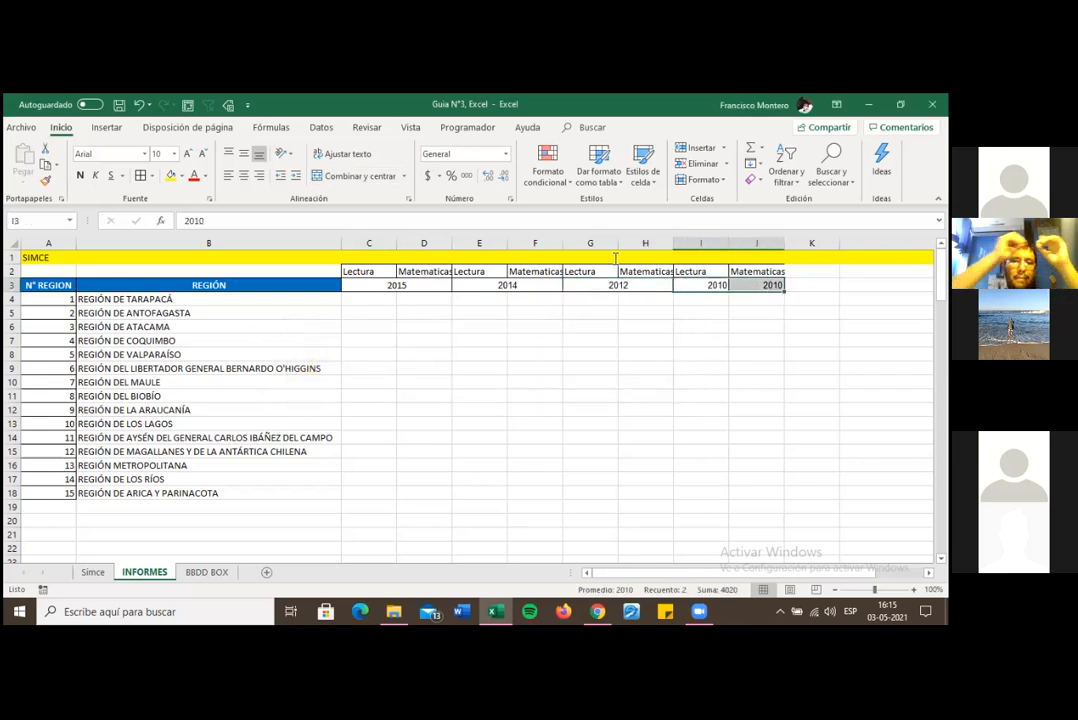
pyautogui.click(342, 176)
pyautogui.click(445, 390)
pyautogui.moveTo(405, 289)
pyautogui.mouseDown()
pyautogui.moveTo(416, 311)
pyautogui.moveTo(414, 280)
pyautogui.moveTo(382, 272)
pyautogui.moveTo(402, 289)
pyautogui.moveTo(402, 270)
pyautogui.mouseUp()
pyautogui.click(400, 318)
pyautogui.click(537, 310)
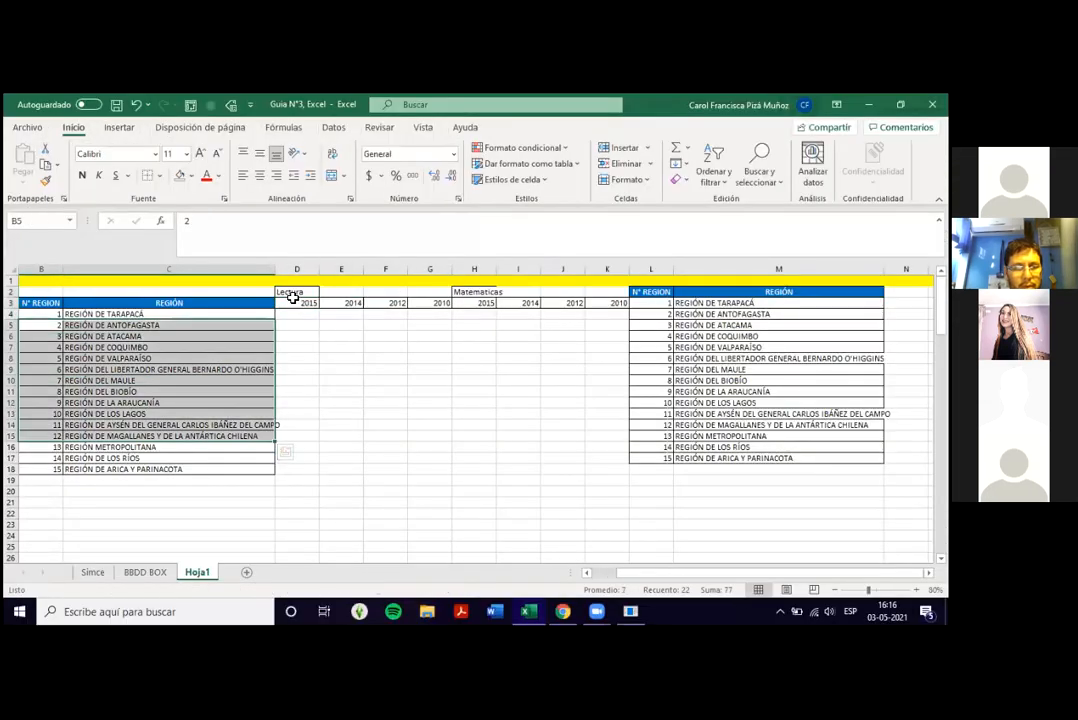
pyautogui.click(305, 292)
pyautogui.moveTo(309, 293); pyautogui.dragTo(590, 296)
pyautogui.moveTo(305, 302); pyautogui.dragTo(420, 308)
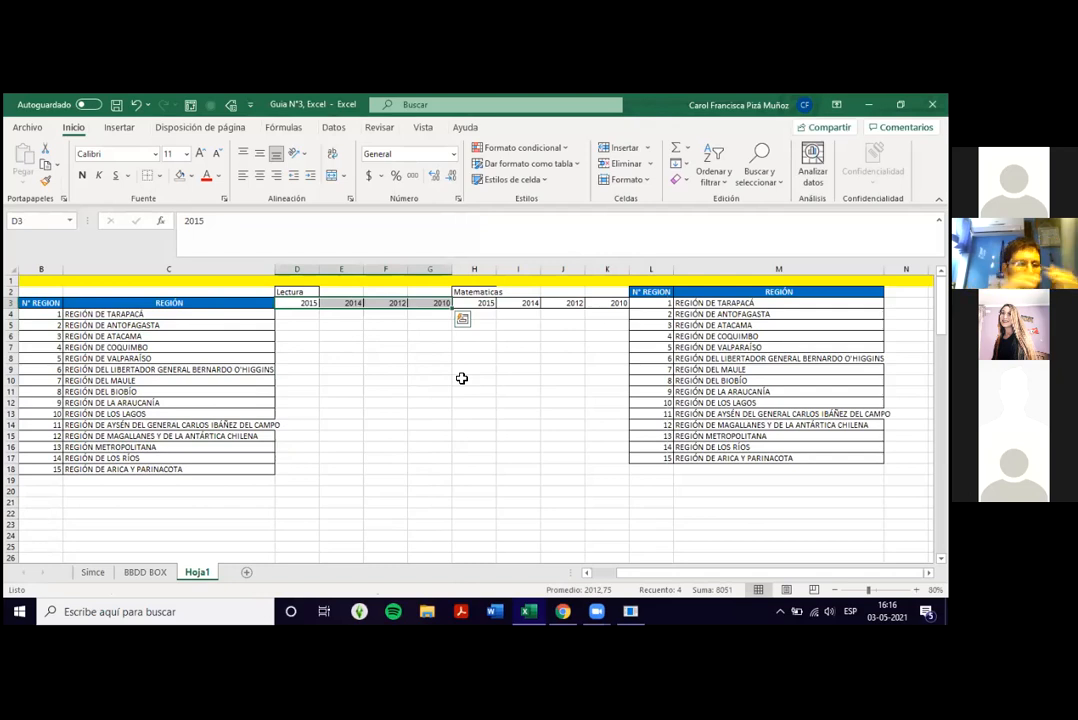
pyautogui.click(461, 378)
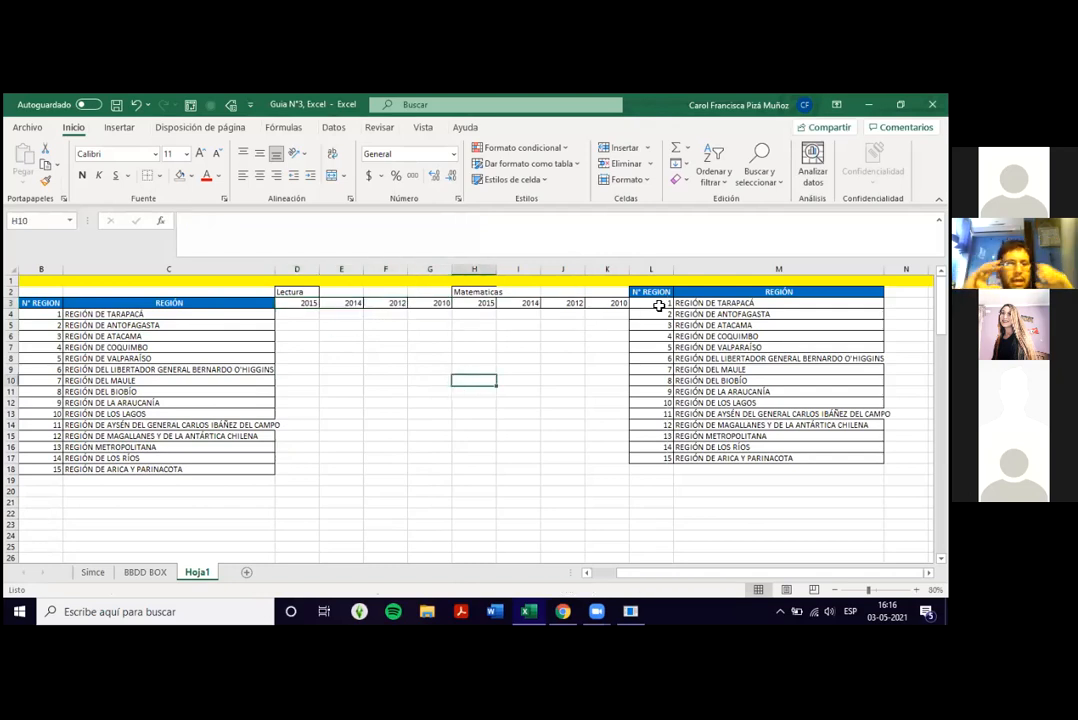
# Delete the duplicate region table in L2:M17 of Hoja1, shifting the remaining cells left.
pyautogui.moveTo(655, 296); pyautogui.dragTo(719, 458)
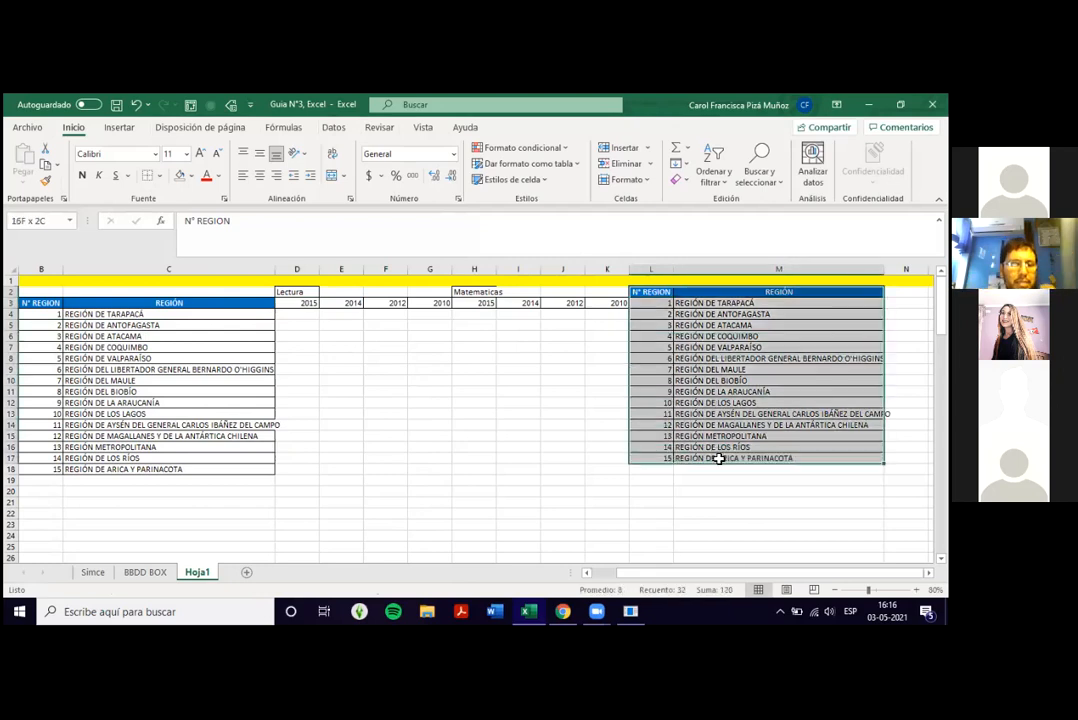
pyautogui.rightClick(666, 322)
pyautogui.click(706, 341)
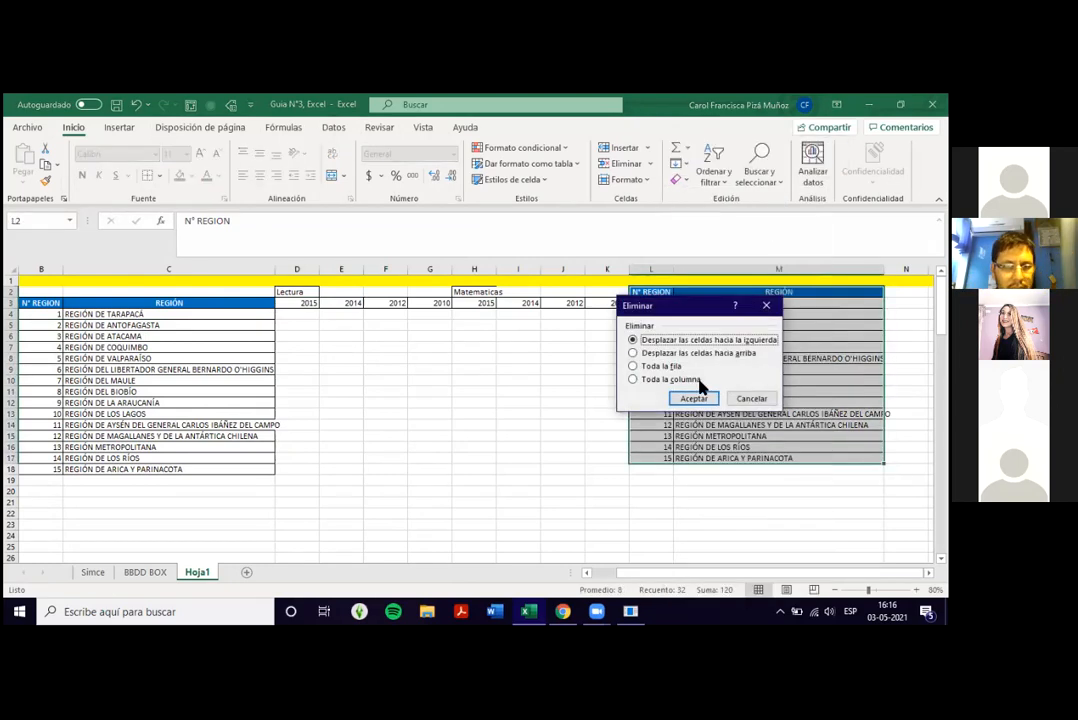
pyautogui.click(694, 399)
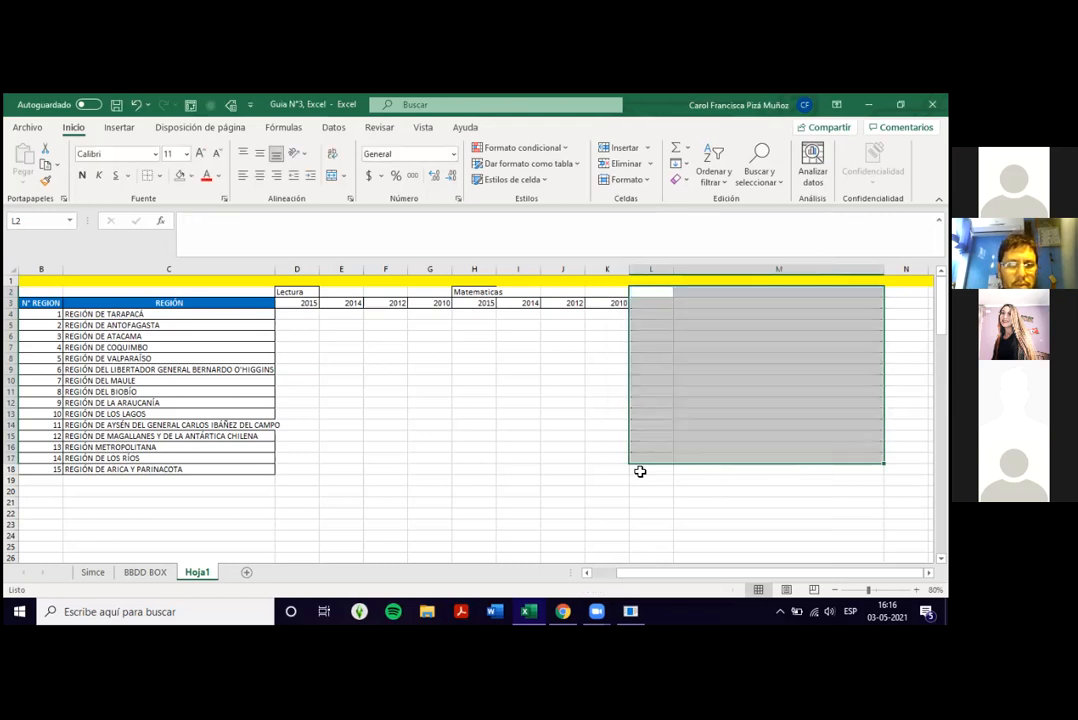
pyautogui.click(512, 381)
pyautogui.click(310, 313)
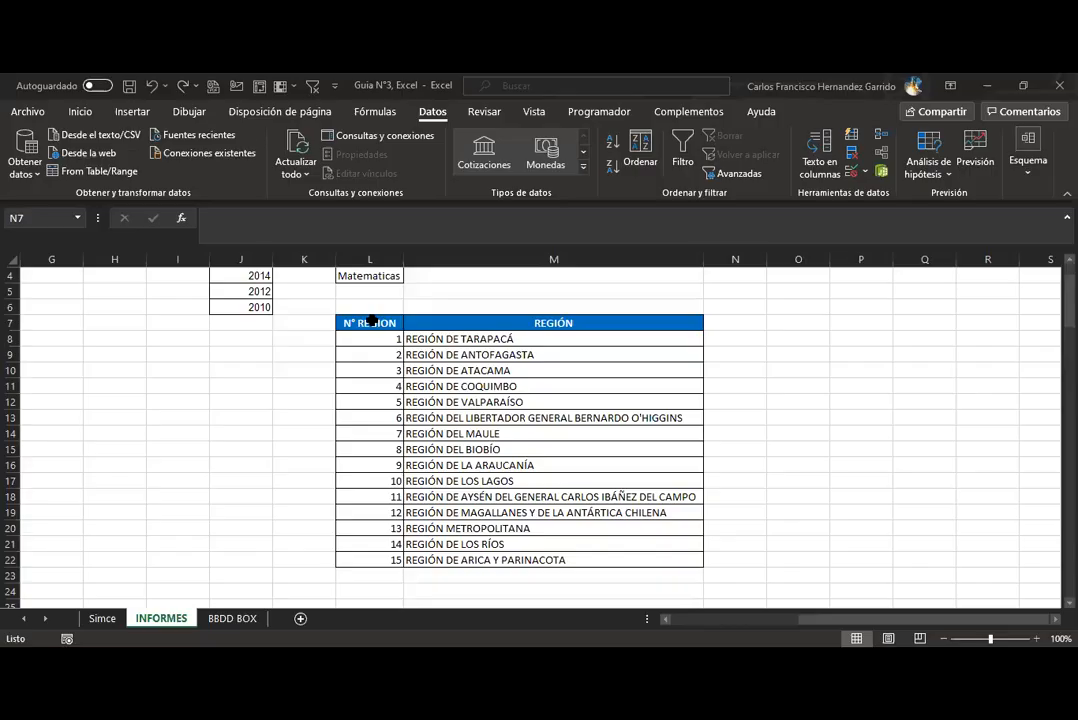
# Move the N° REGION and REGIÓN table from L7:M22 of the INFORMES sheet so that it starts at A4.
pyautogui.moveTo(371, 322); pyautogui.dragTo(604, 558)
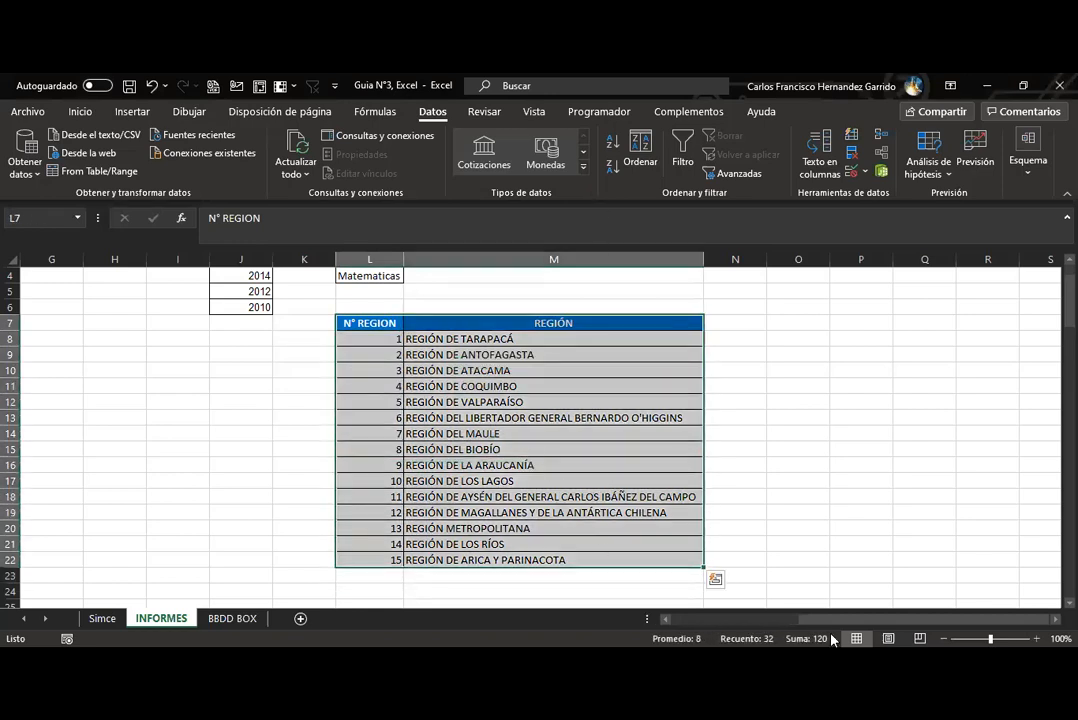
pyautogui.hotkey('ctrl', 'c')
pyautogui.hscroll(-3, 300, 400)
pyautogui.scroll(1, 300, 400)
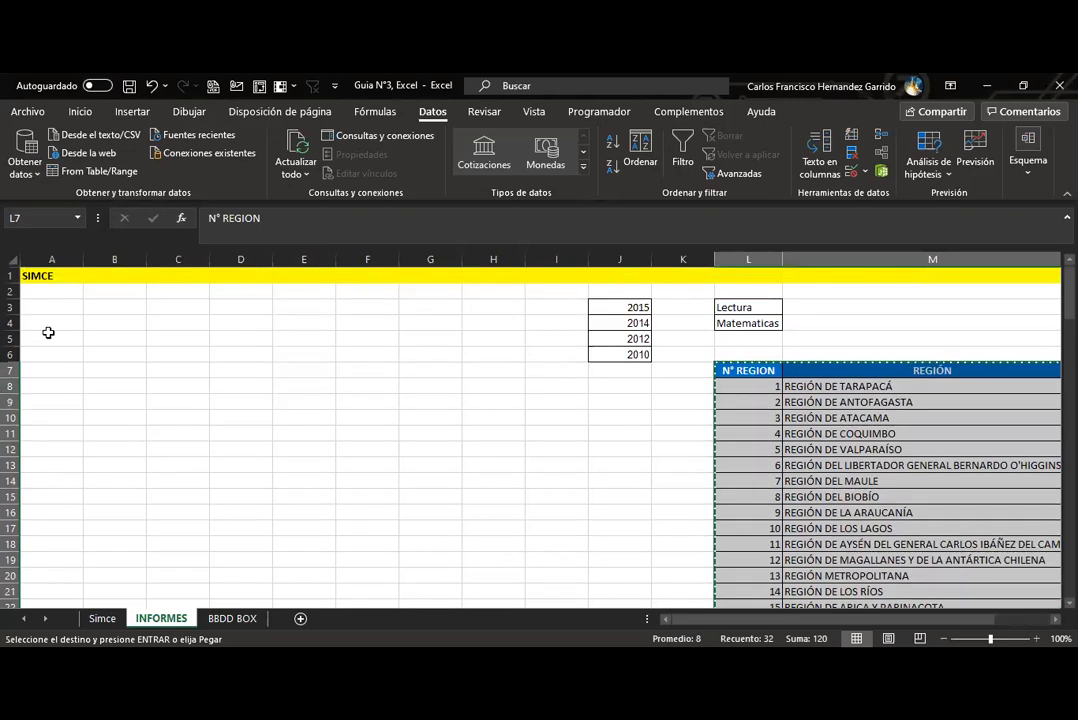
pyautogui.click(40, 324)
pyautogui.hotkey('ctrl', 'v')
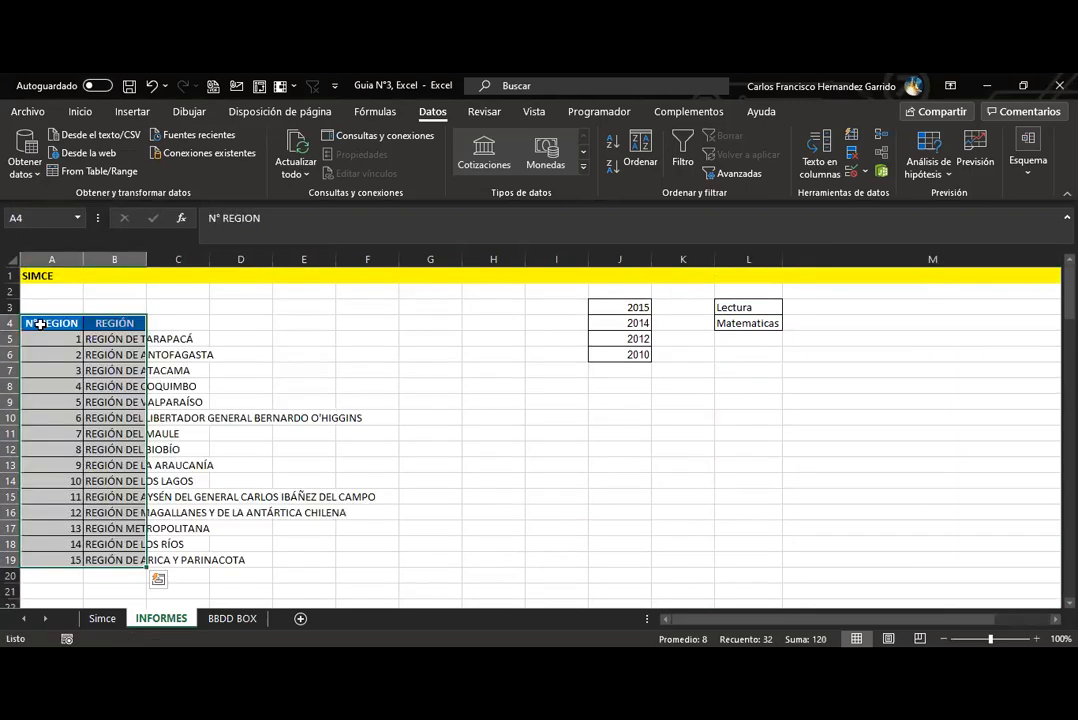
# Copy the subjects Lectura and Matematicas in L3:L4 and paste them transposed into row 3 starting at C3.
pyautogui.moveTo(733, 307); pyautogui.dragTo(739, 323)
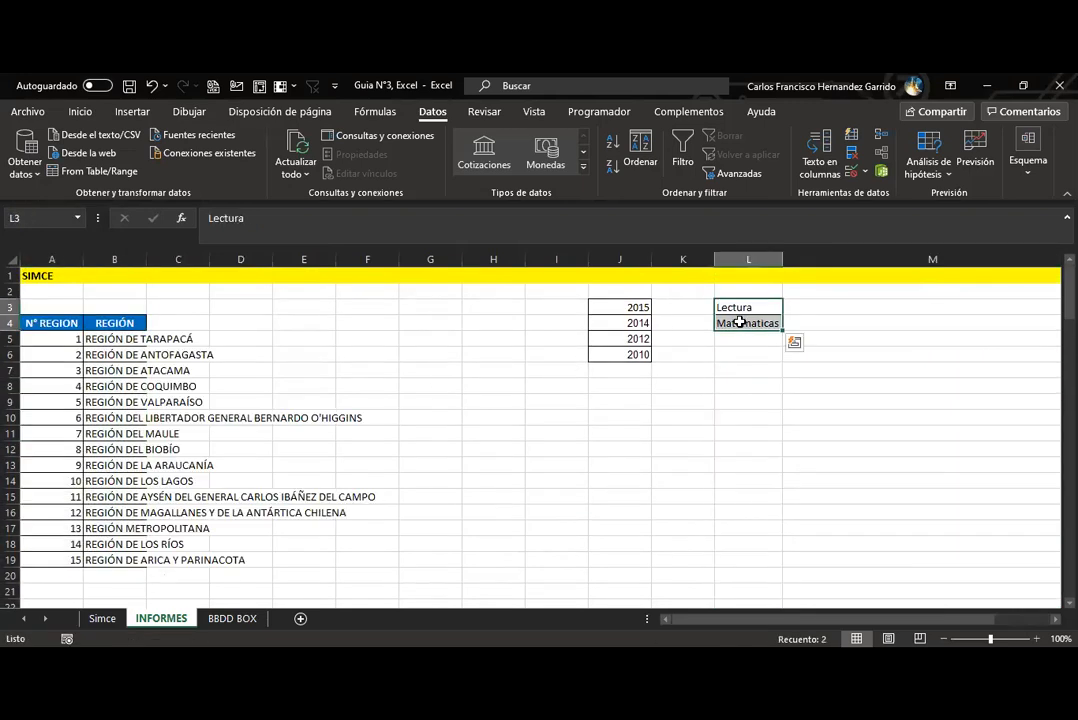
pyautogui.rightClick(745, 315)
pyautogui.click(760, 212)
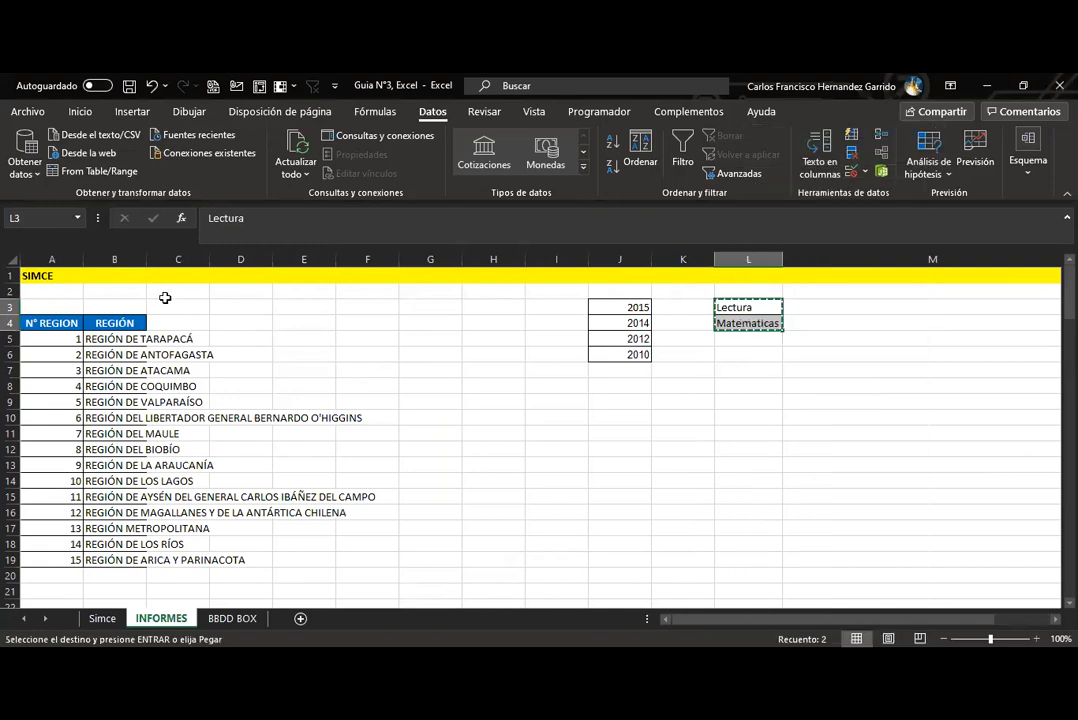
pyautogui.click(171, 302)
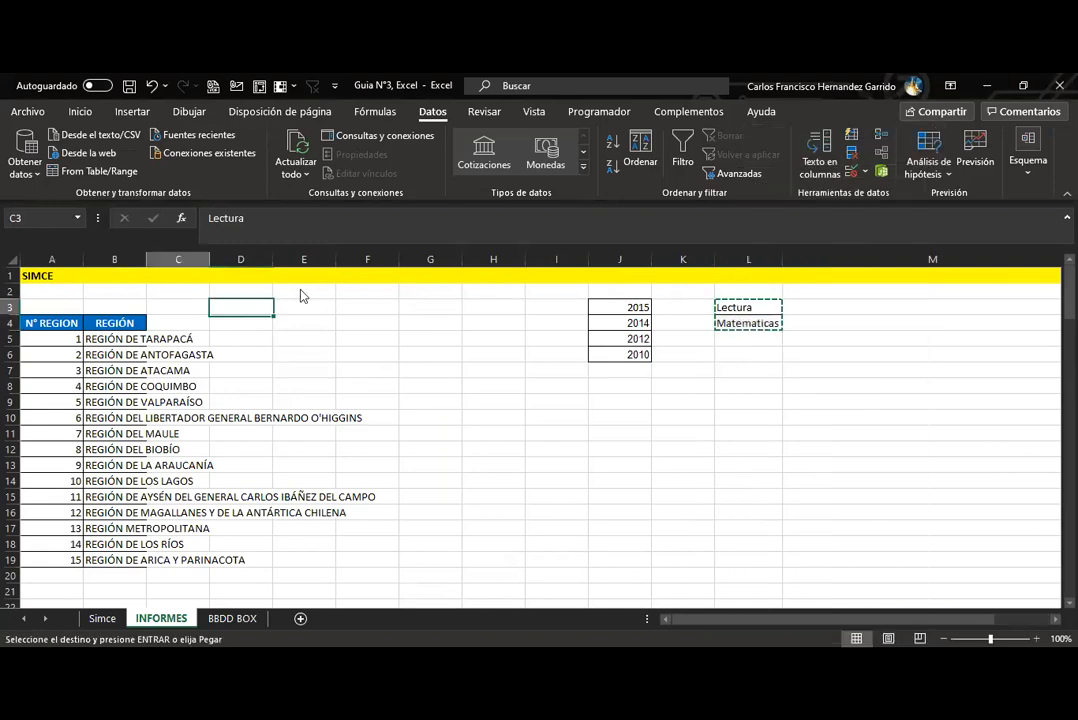
pyautogui.rightClick(176, 305)
pyautogui.click(285, 284)
# Paste the years from J3:J6 transposed into C4:F4, and move the Matematicas header from D3 to G3.
pyautogui.moveTo(621, 306); pyautogui.dragTo(632, 356)
pyautogui.rightClick(630, 320)
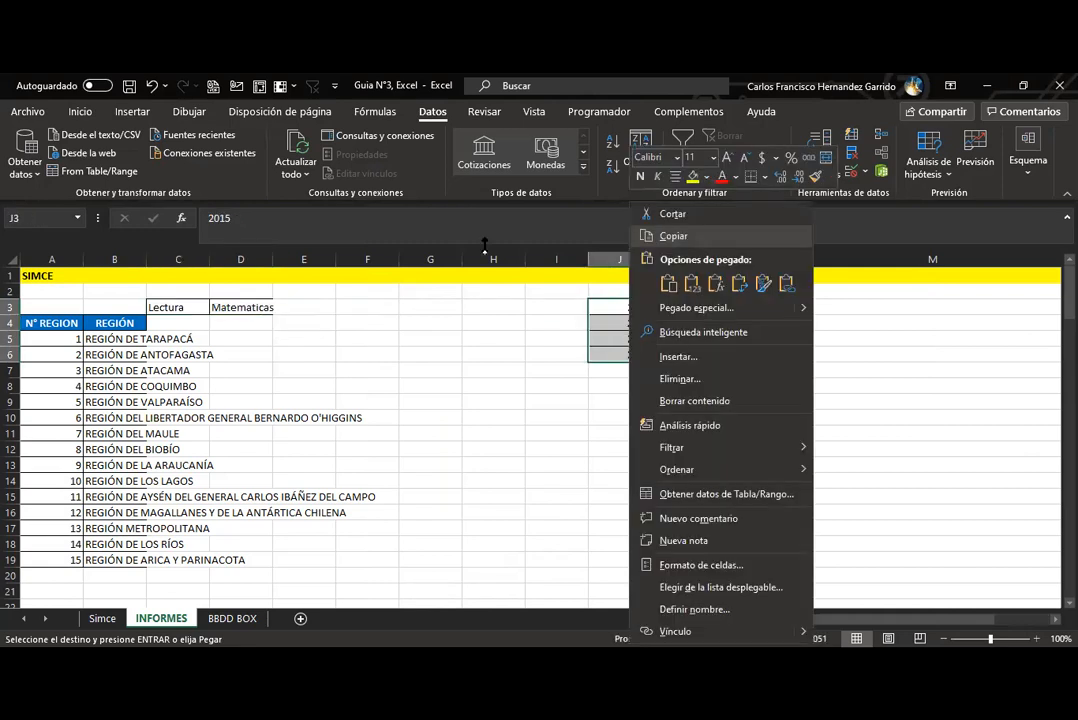
pyautogui.click(673, 236)
pyautogui.click(168, 323)
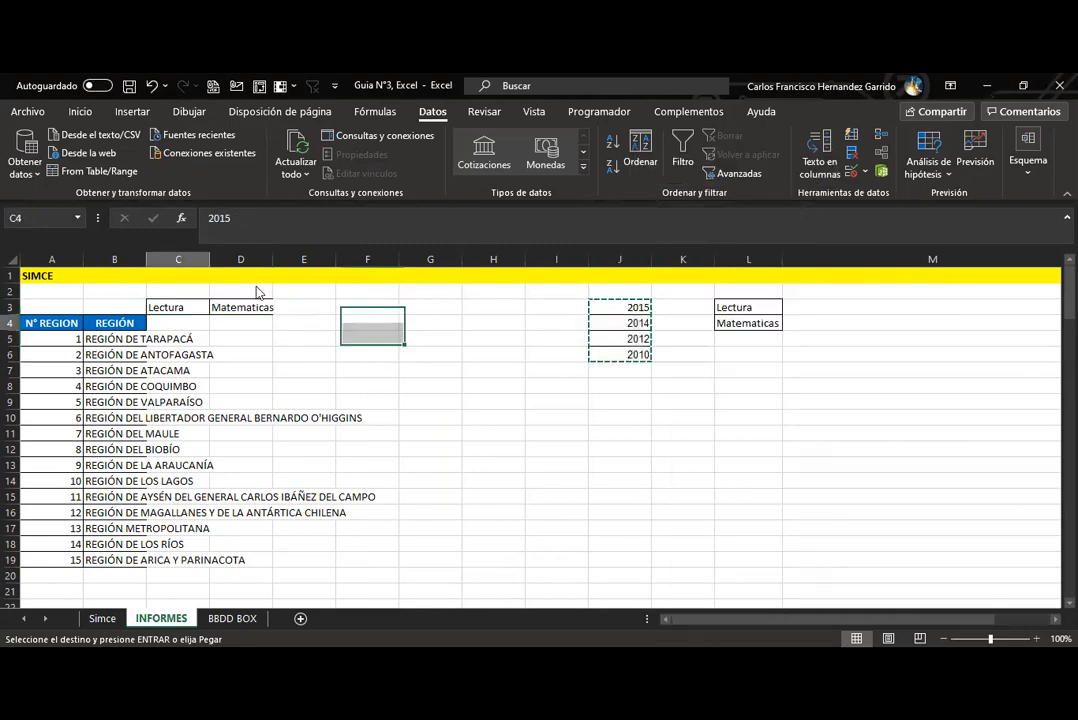
pyautogui.rightClick(169, 323)
pyautogui.click(256, 283)
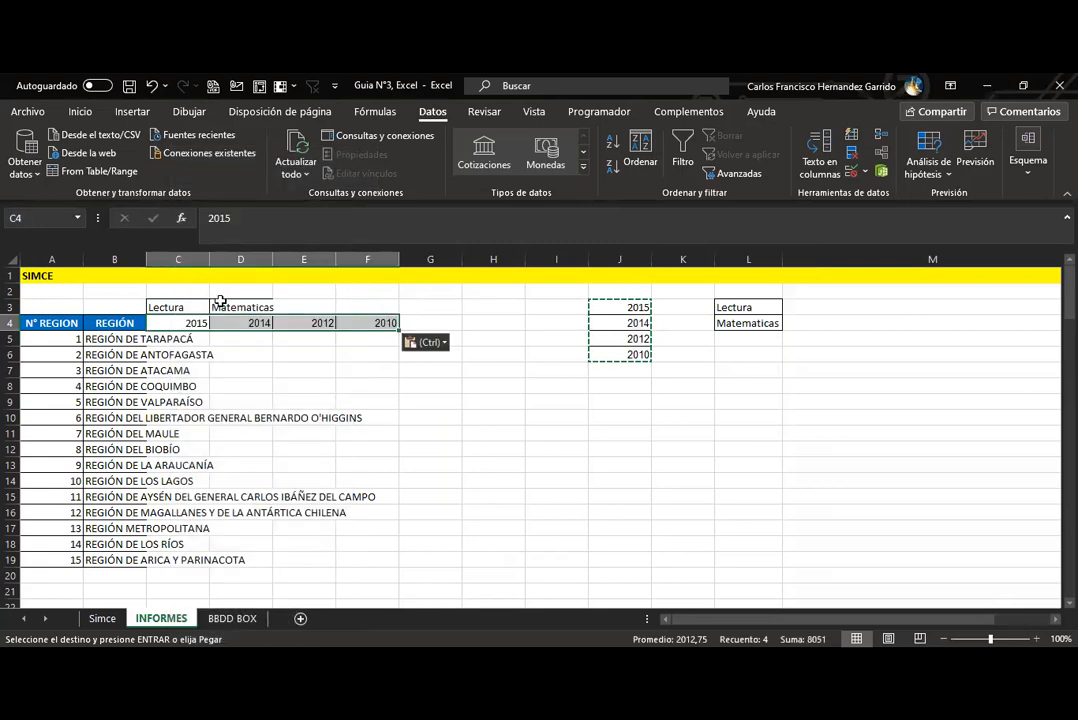
pyautogui.click(240, 307)
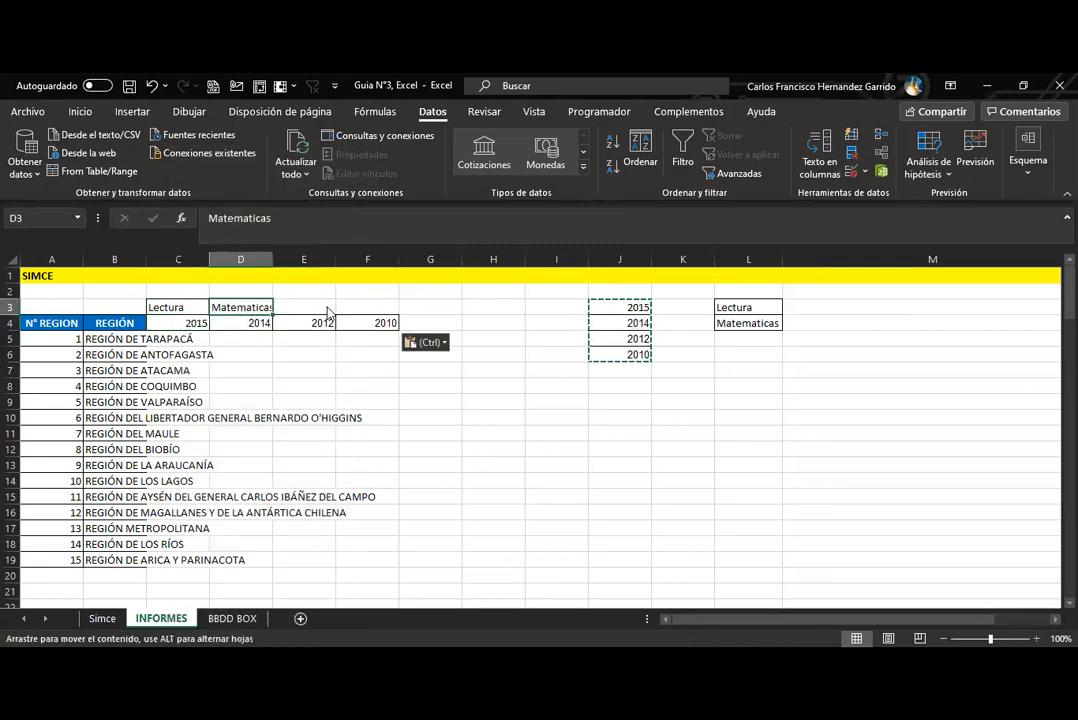
pyautogui.moveTo(433, 313); pyautogui.dragTo(433, 310)
# Try to paste the years copied from J3:J6 transposed into row 4 starting at G4.
pyautogui.moveTo(608, 305); pyautogui.dragTo(613, 337)
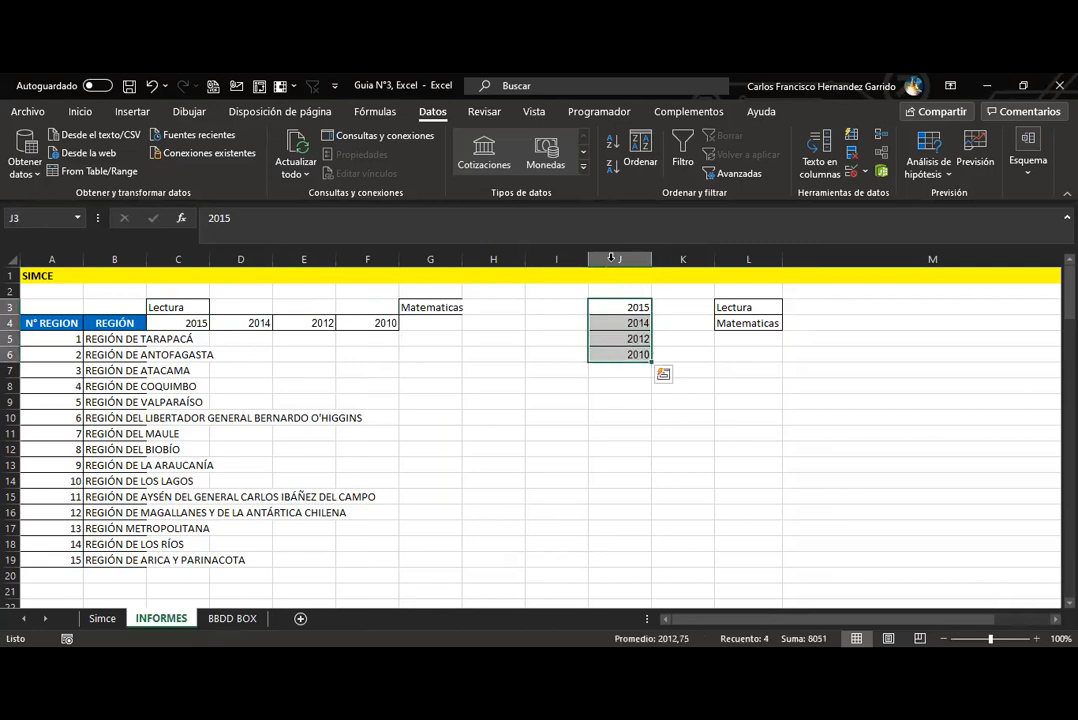
pyautogui.hotkey('ctrl', 'c')
pyautogui.click(435, 323)
pyautogui.rightClick(437, 323)
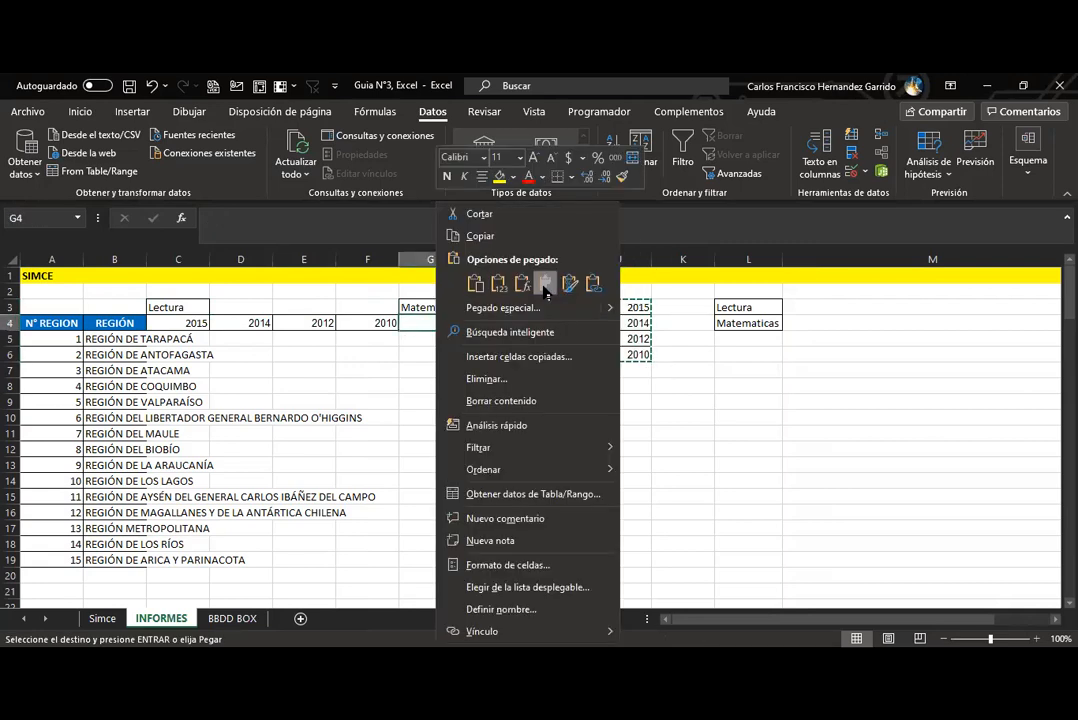
pyautogui.click(545, 283)
pyautogui.click(545, 411)
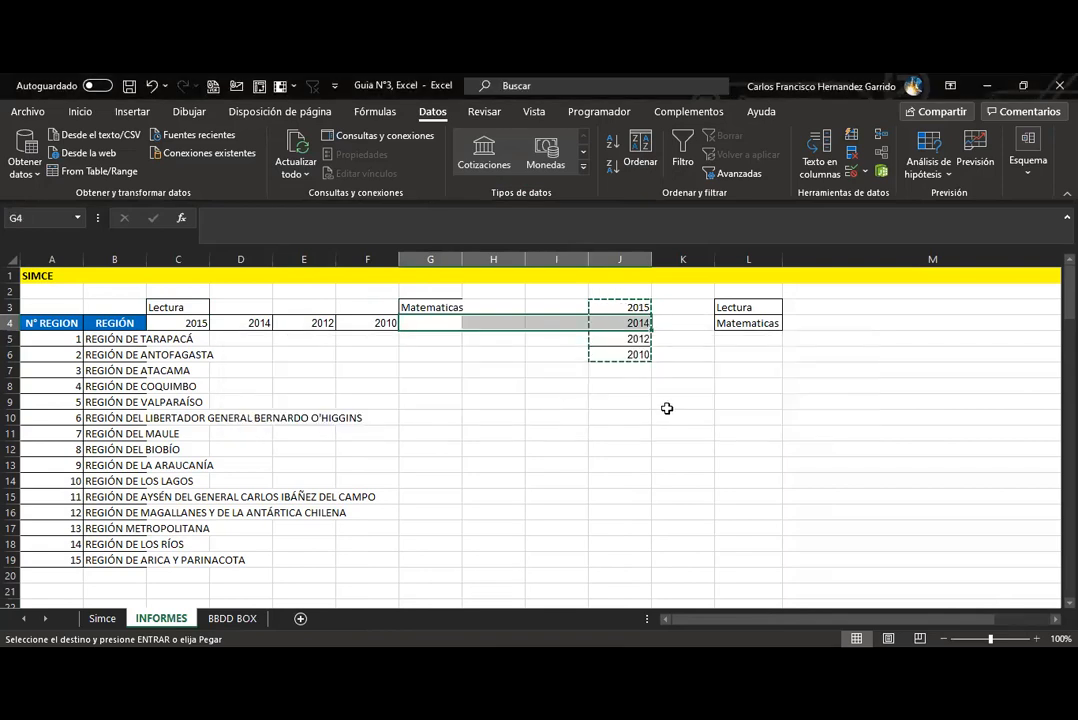
# Clear the year and subject helper lists in J2:M7 and delete those cells, shifting the rest left.
pyautogui.moveTo(597, 296); pyautogui.dragTo(849, 353)
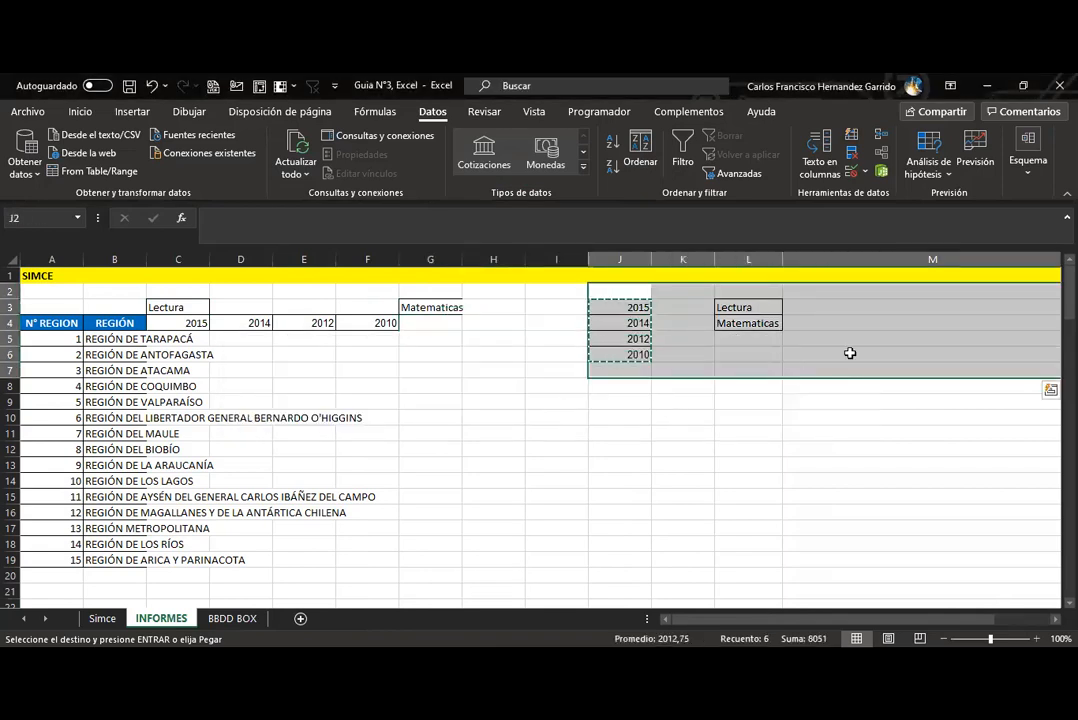
pyautogui.press('Delete')
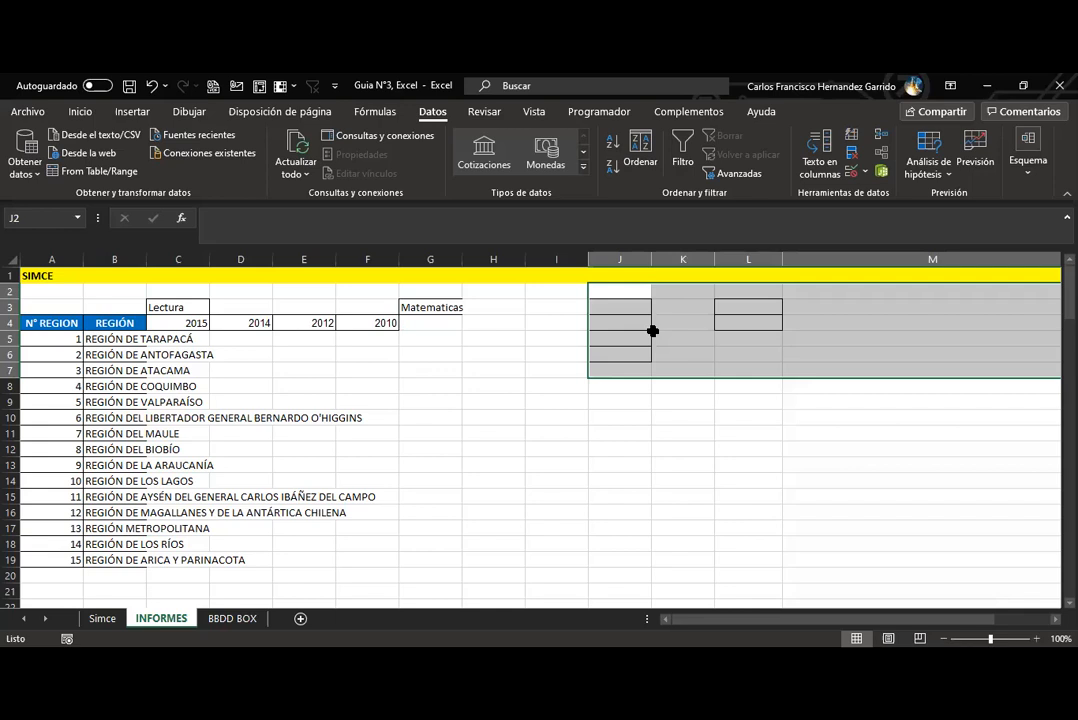
pyautogui.hotkey('ctrl', '-')
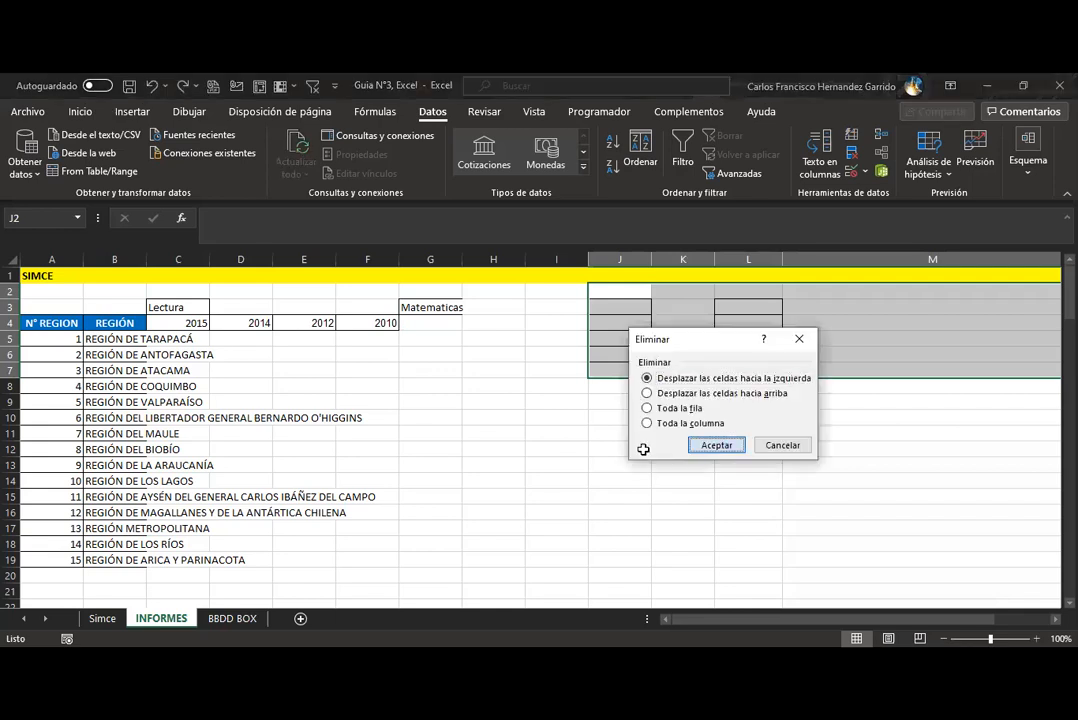
pyautogui.press('Return')
# Copy the year headers in C4:F4 and paste them under Matematicas starting at G4.
pyautogui.moveTo(200, 323); pyautogui.dragTo(410, 328)
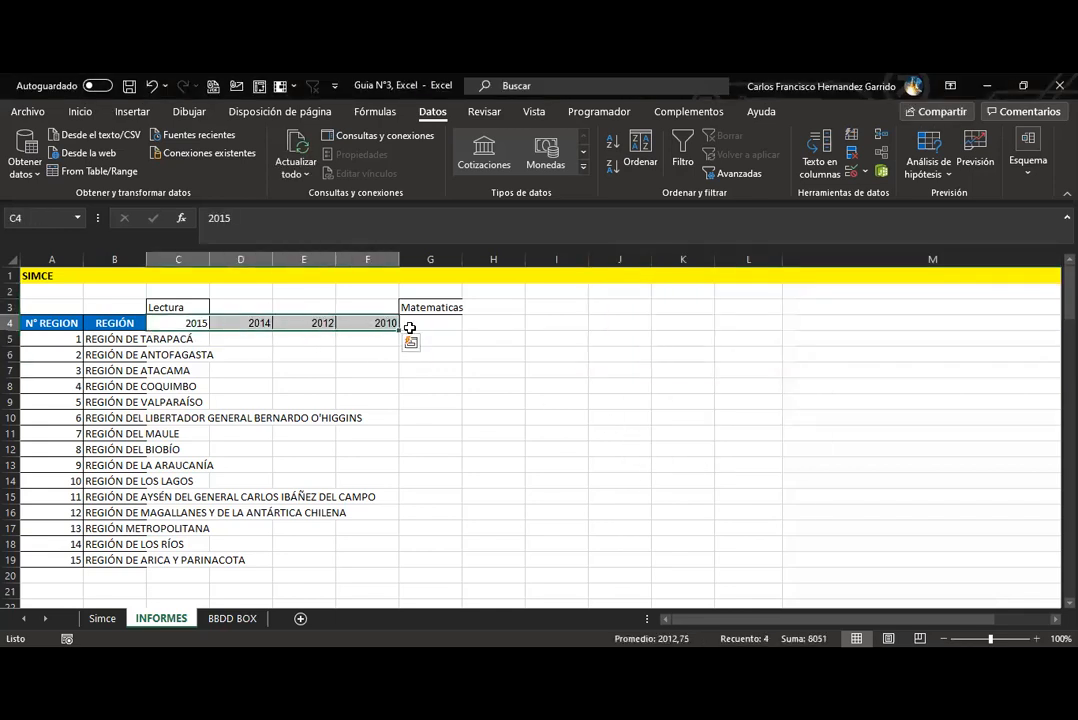
pyautogui.hotkey('ctrl', 'c')
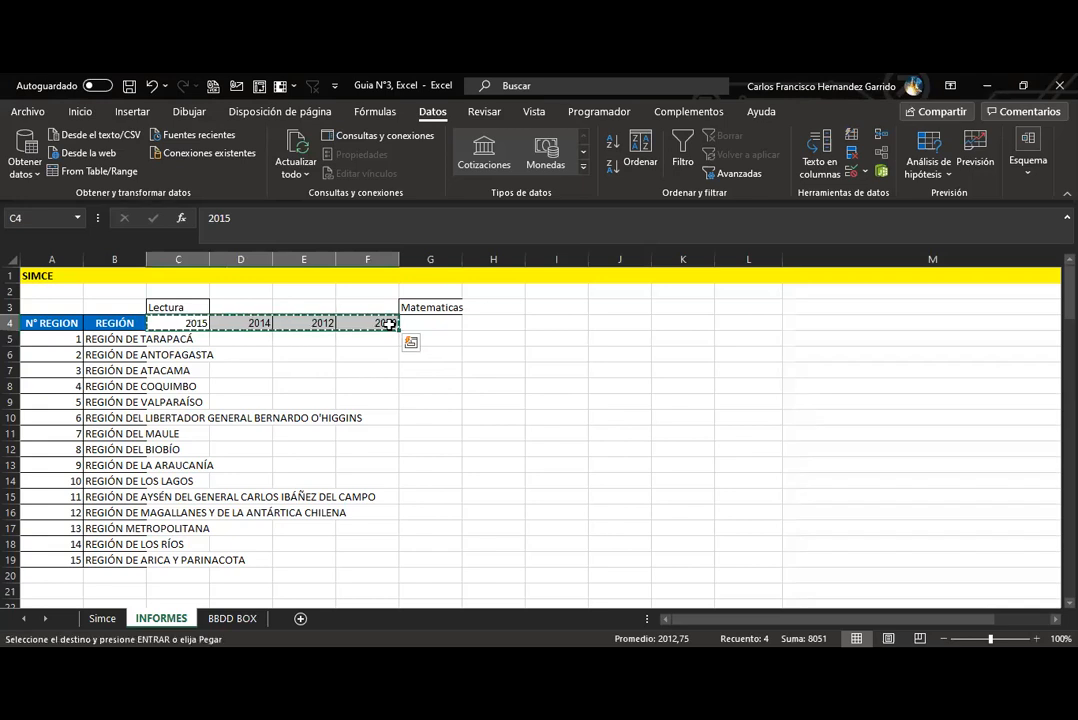
pyautogui.press('Right')
pyautogui.press('Right')
pyautogui.press('Right')
pyautogui.press('Right')
pyautogui.press('Right')
pyautogui.press('Left')
pyautogui.hotkey('ctrl', 'v')
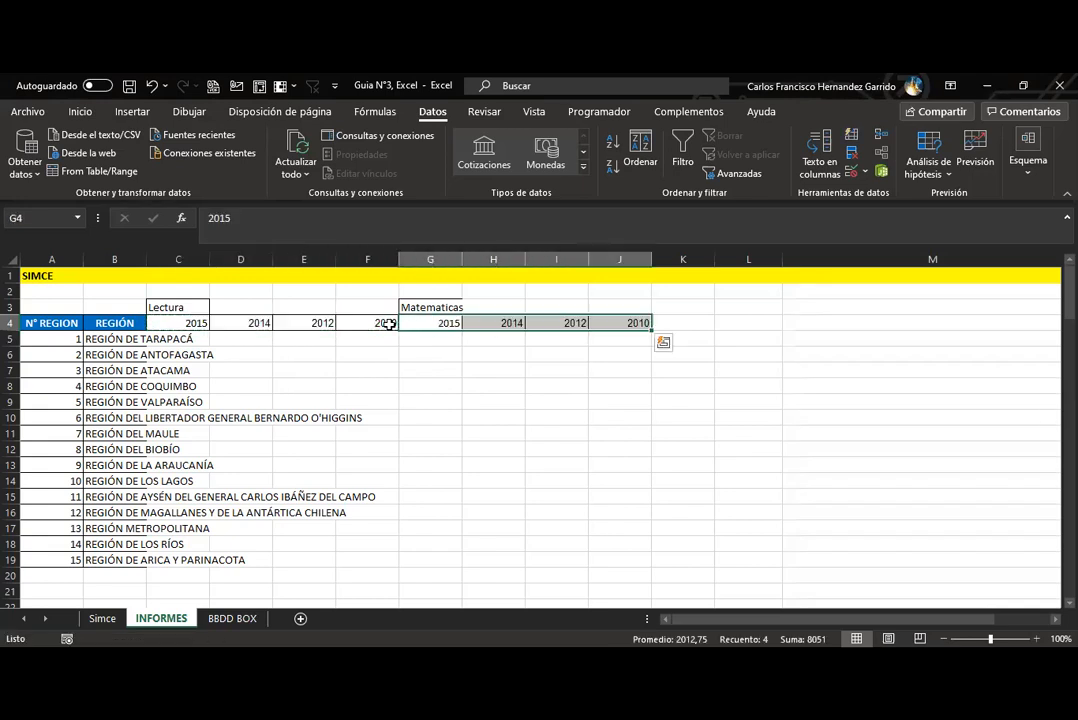
# Merge and center the Lectura header across C3:F3 and the Matematicas header across G3:J3.
pyautogui.moveTo(188, 307); pyautogui.dragTo(367, 307)
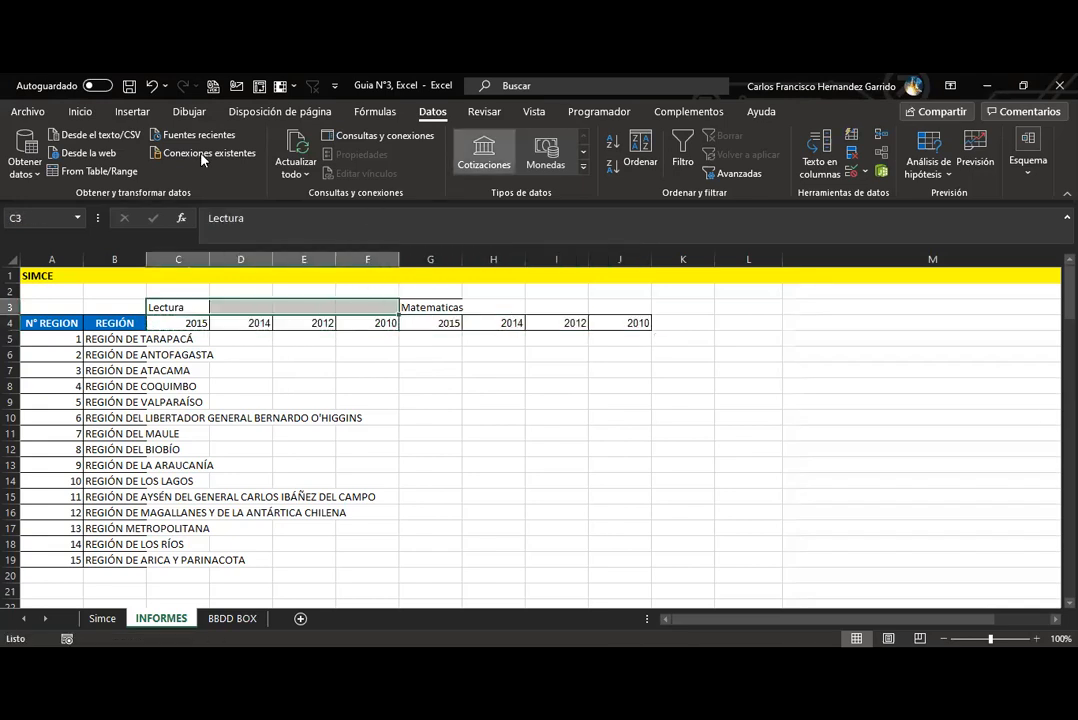
pyautogui.click(79, 110)
pyautogui.click(374, 166)
pyautogui.moveTo(425, 307); pyautogui.dragTo(641, 310)
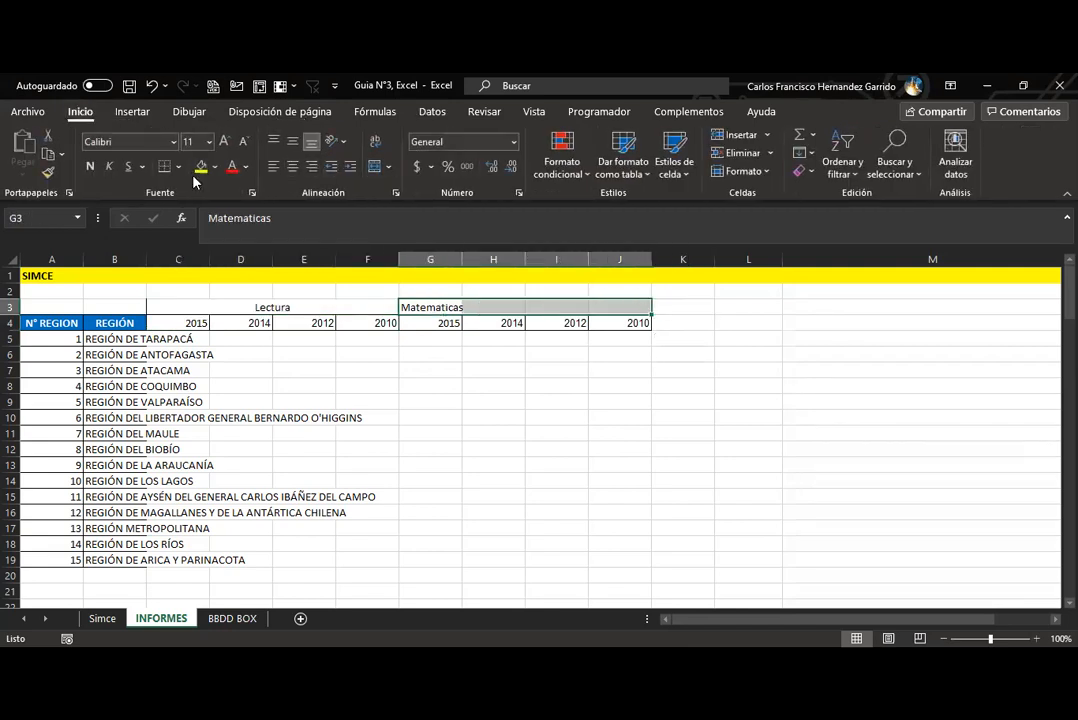
pyautogui.click(376, 166)
pyautogui.click(430, 433)
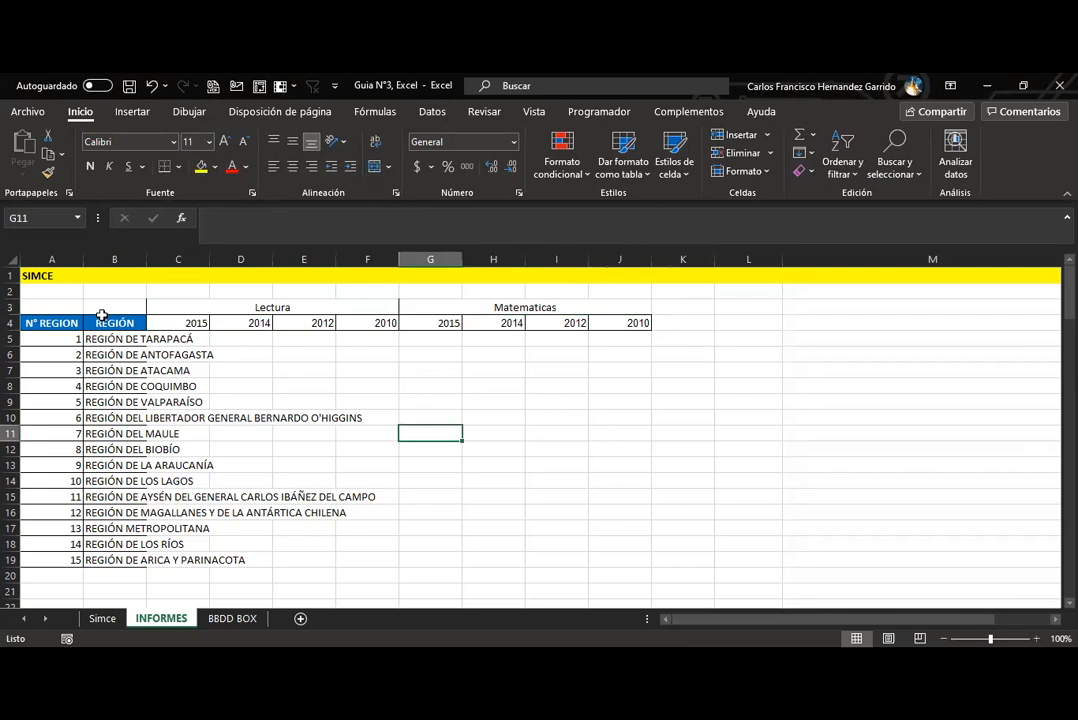
pyautogui.moveTo(73, 306); pyautogui.dragTo(115, 306)
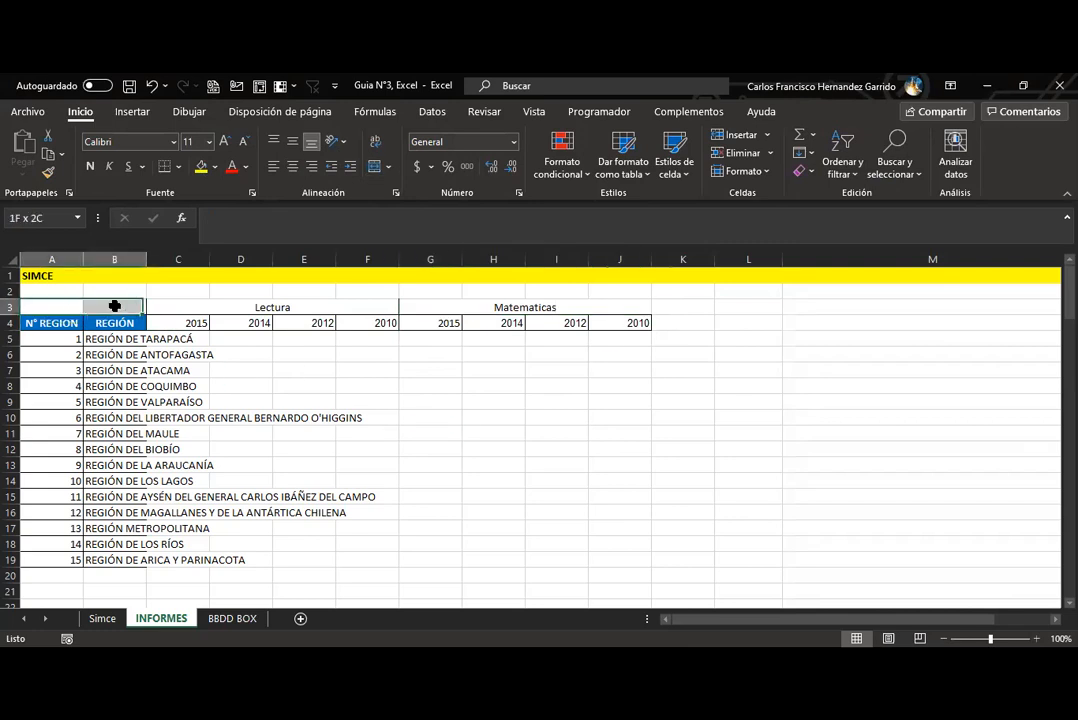
pyautogui.click(52, 323)
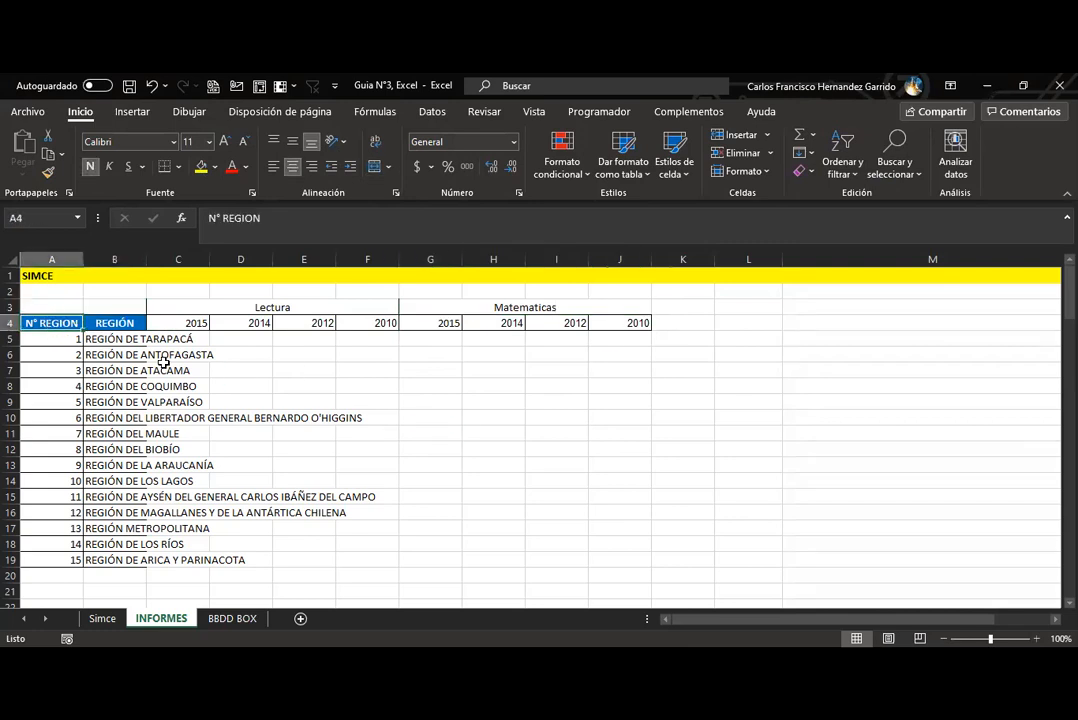
# Rename the table headers in A4 and B4 to "N°" and "NOMBRE".
pyautogui.write('N')
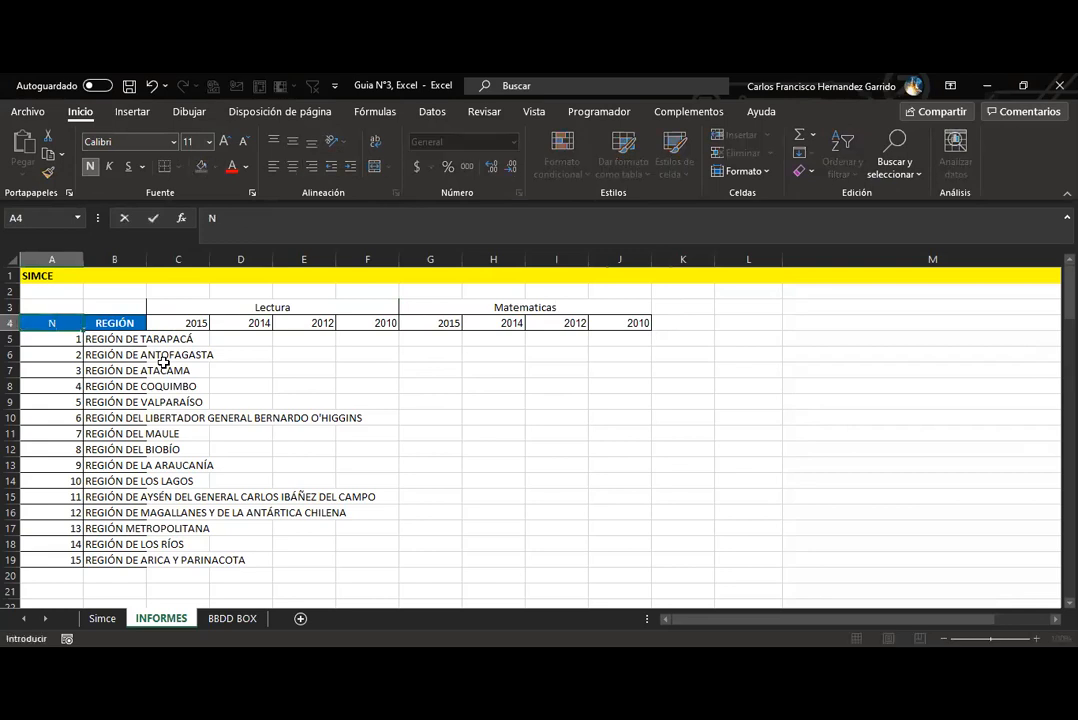
pyautogui.write('°')
pyautogui.press('Tab')
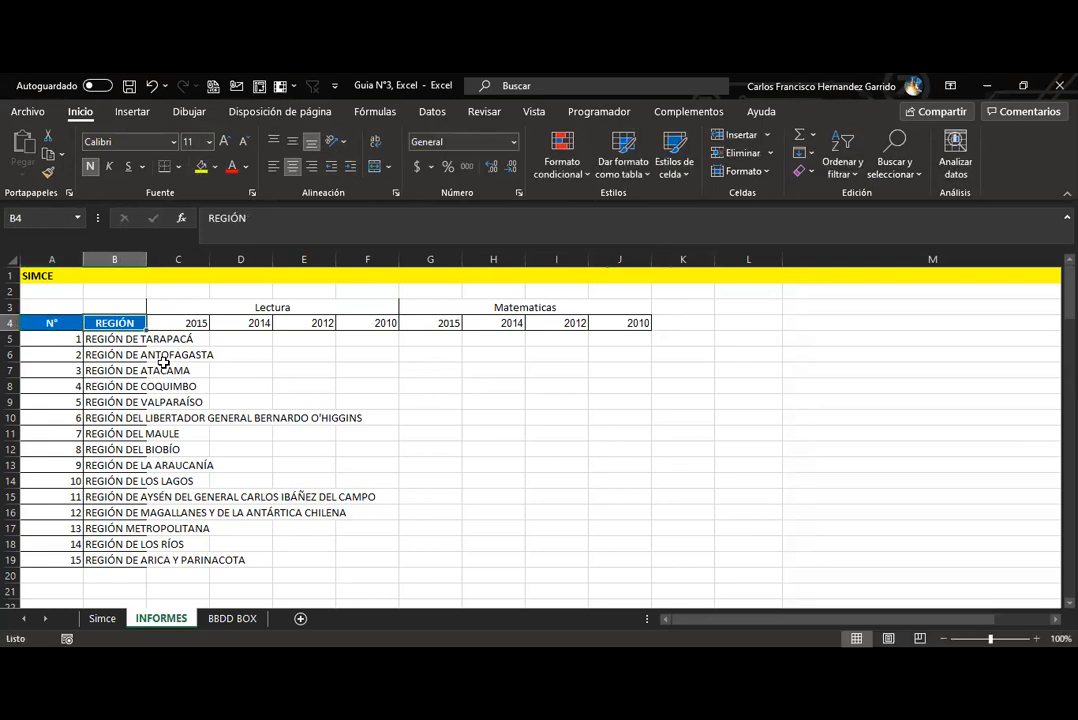
pyautogui.write('MBRE')
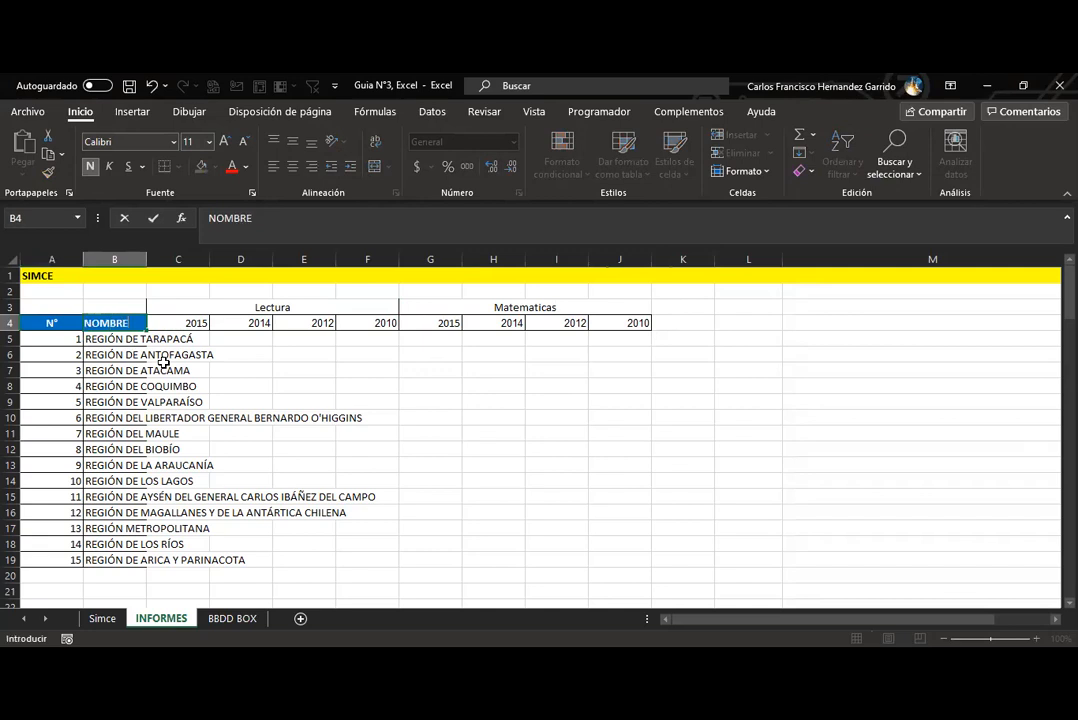
pyautogui.write('OMBRE')
# Enter the heading "REGIÓN" in cell A3, above the N° column.
pyautogui.press('Up')
pyautogui.press('Left')
pyautogui.write('RE')
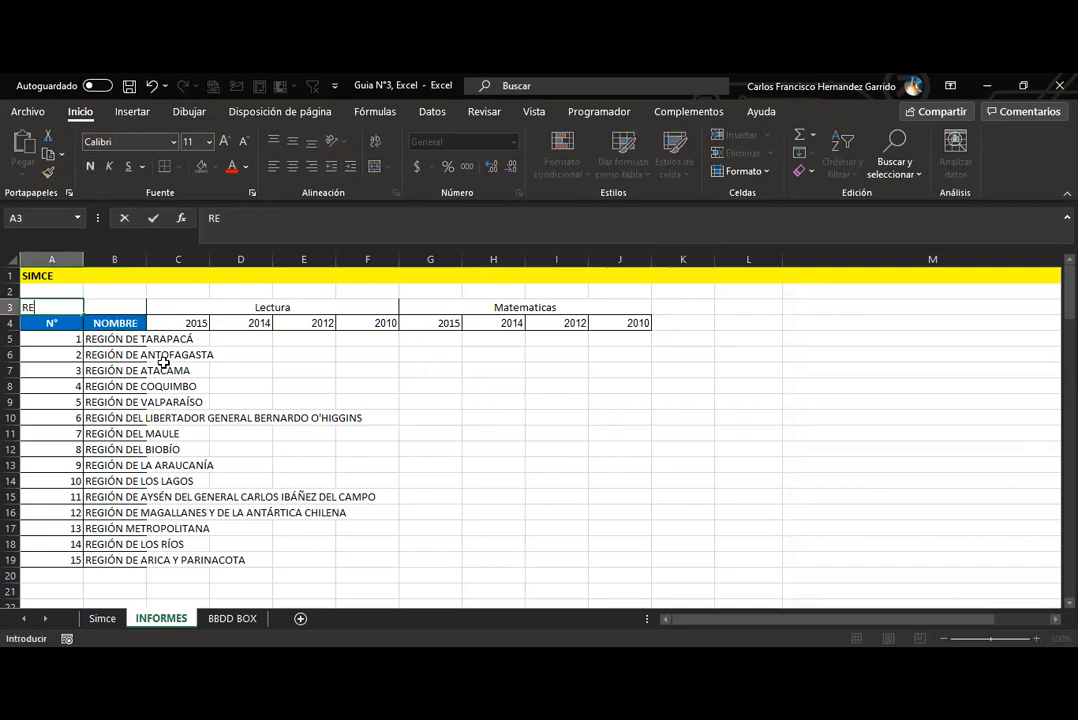
pyautogui.press('Return')
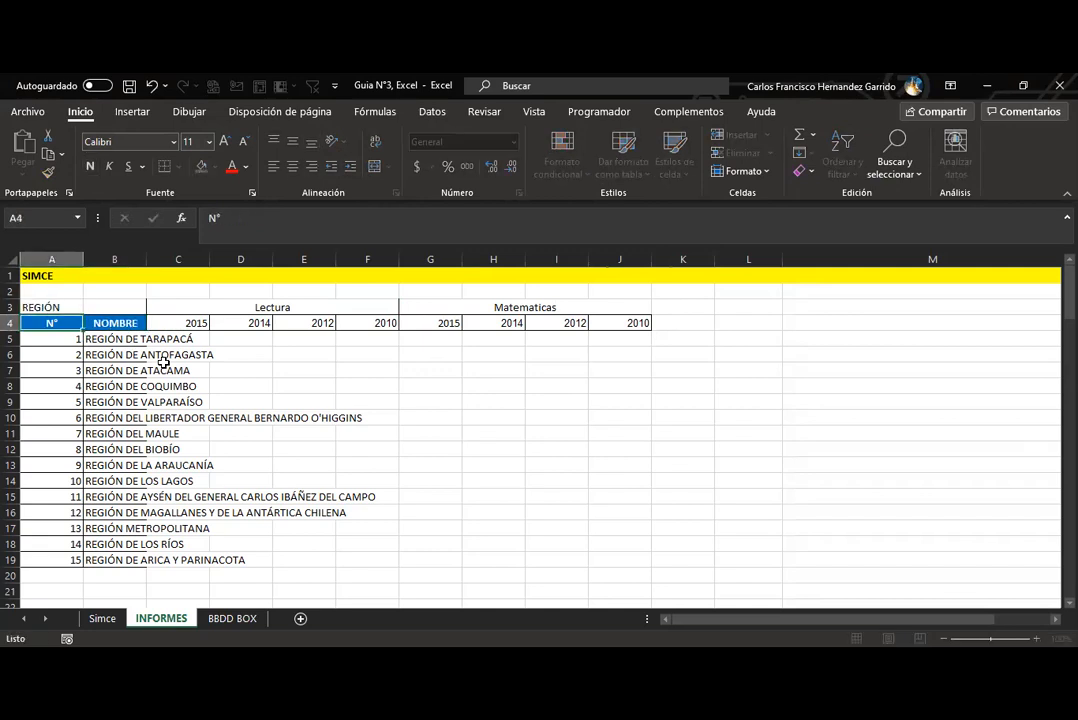
# Apply all borders to the table range A3:J19 and autofit the width of all columns.
pyautogui.moveTo(62, 307); pyautogui.dragTo(561, 561)
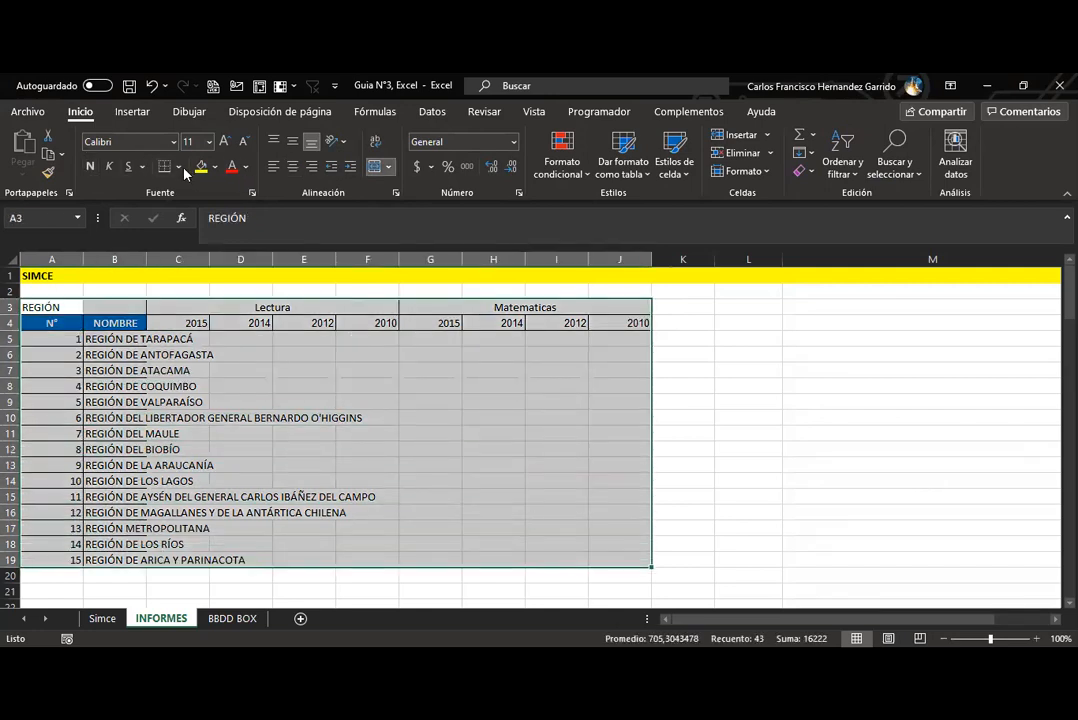
pyautogui.click(178, 166)
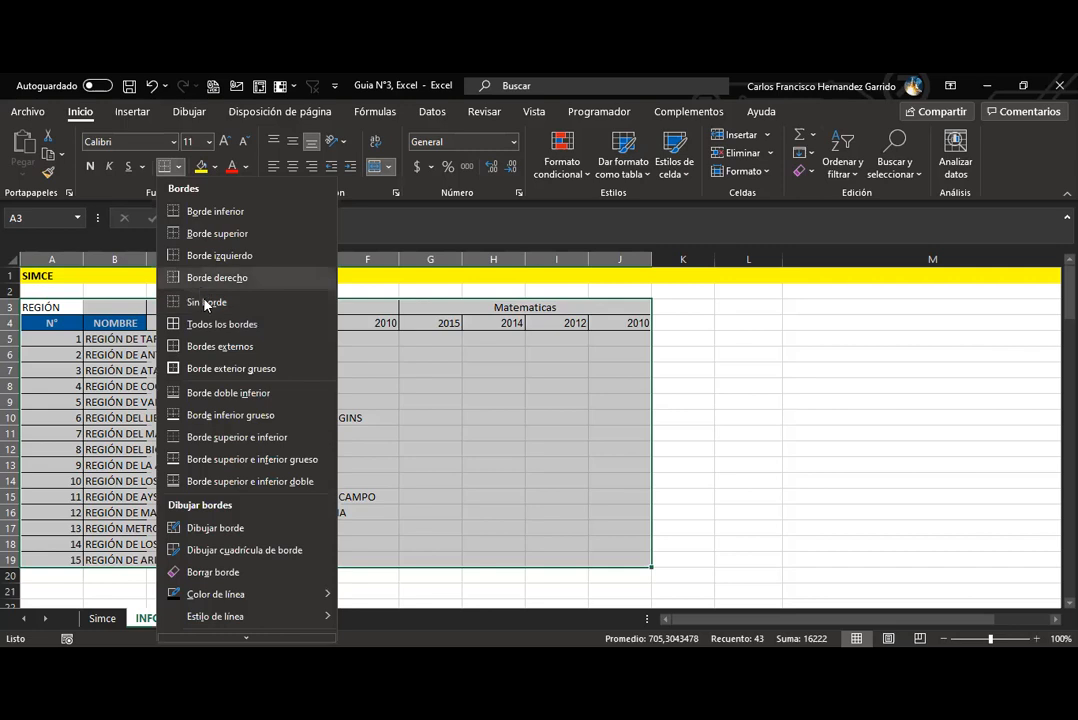
pyautogui.click(211, 325)
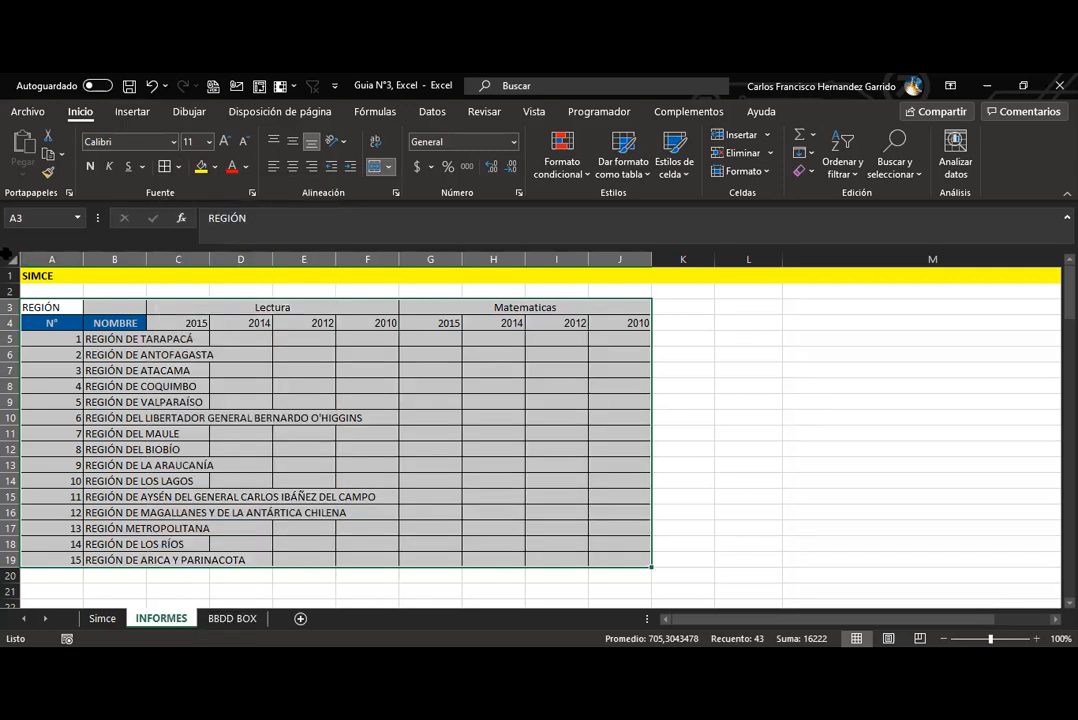
pyautogui.click(8, 257)
pyautogui.doubleClick(84, 259)
pyautogui.click(432, 448)
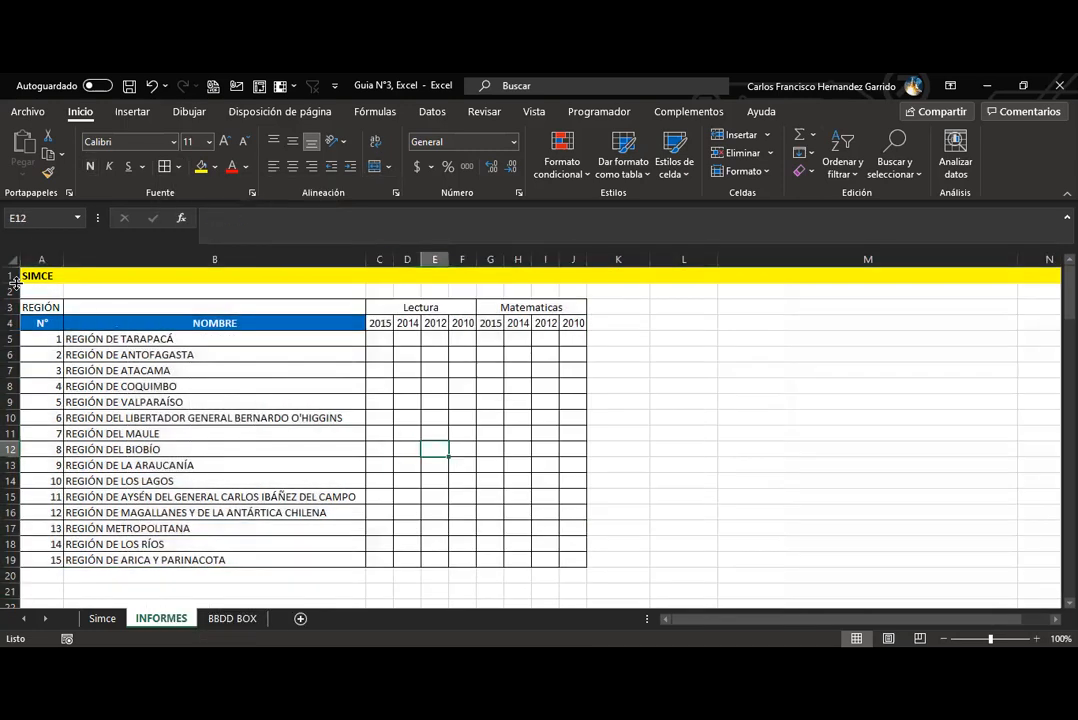
# Merge and center the REGIÓN heading across A3:B3 and fill it with standard blue.
pyautogui.moveTo(35, 307); pyautogui.dragTo(240, 306)
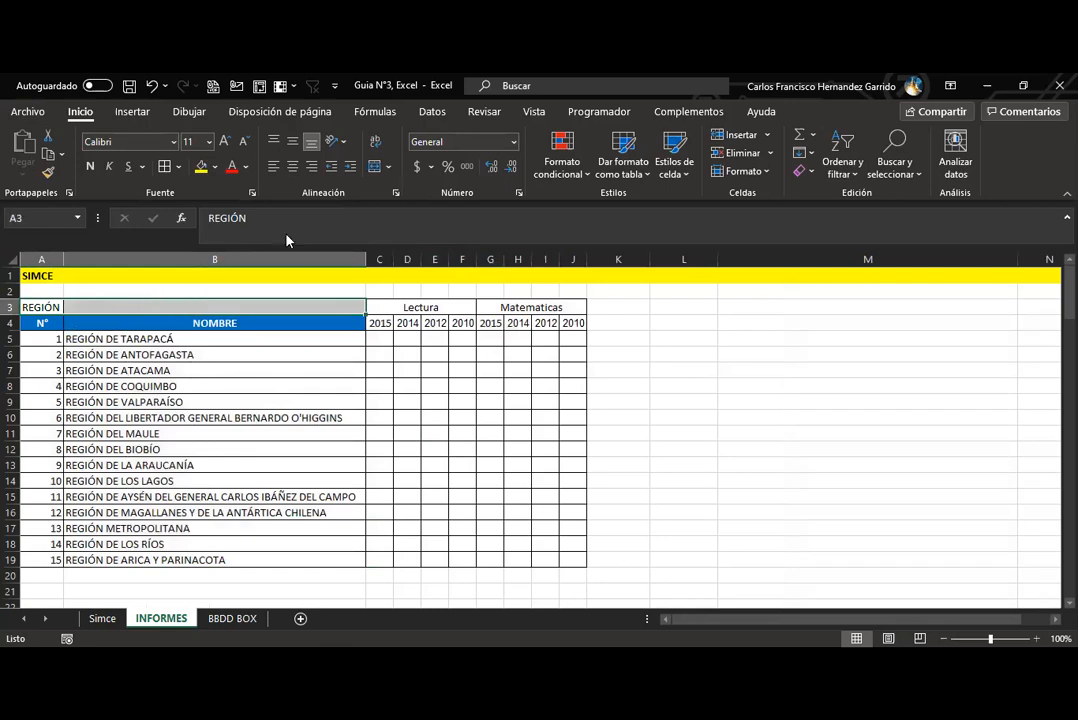
pyautogui.click(376, 166)
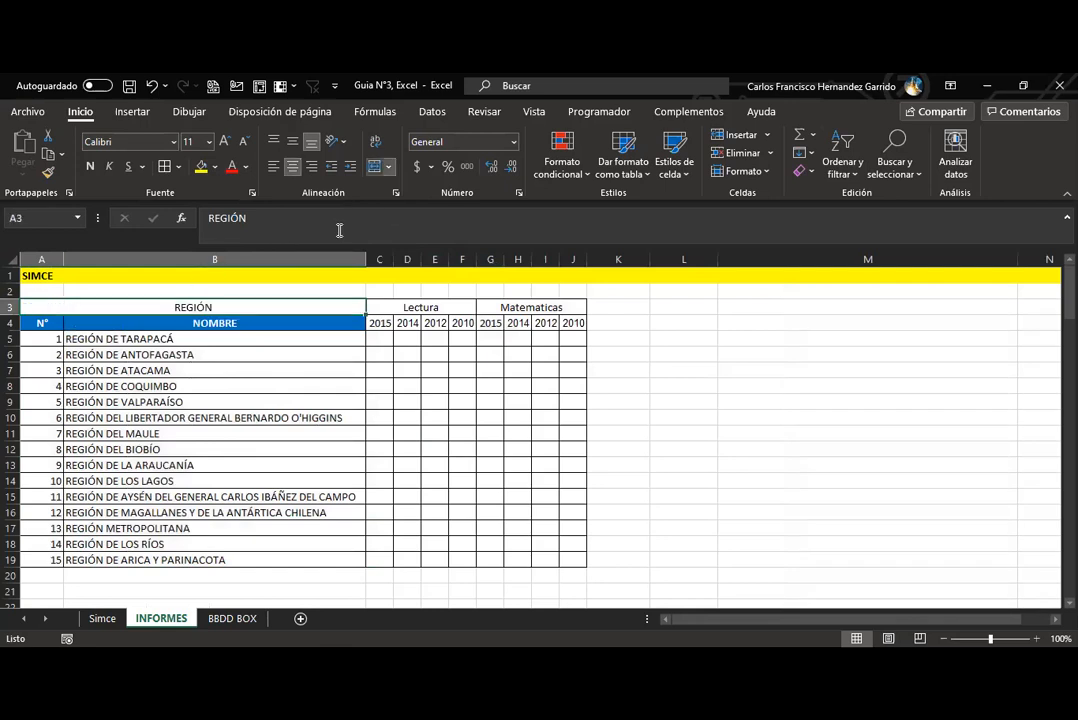
pyautogui.click(214, 167)
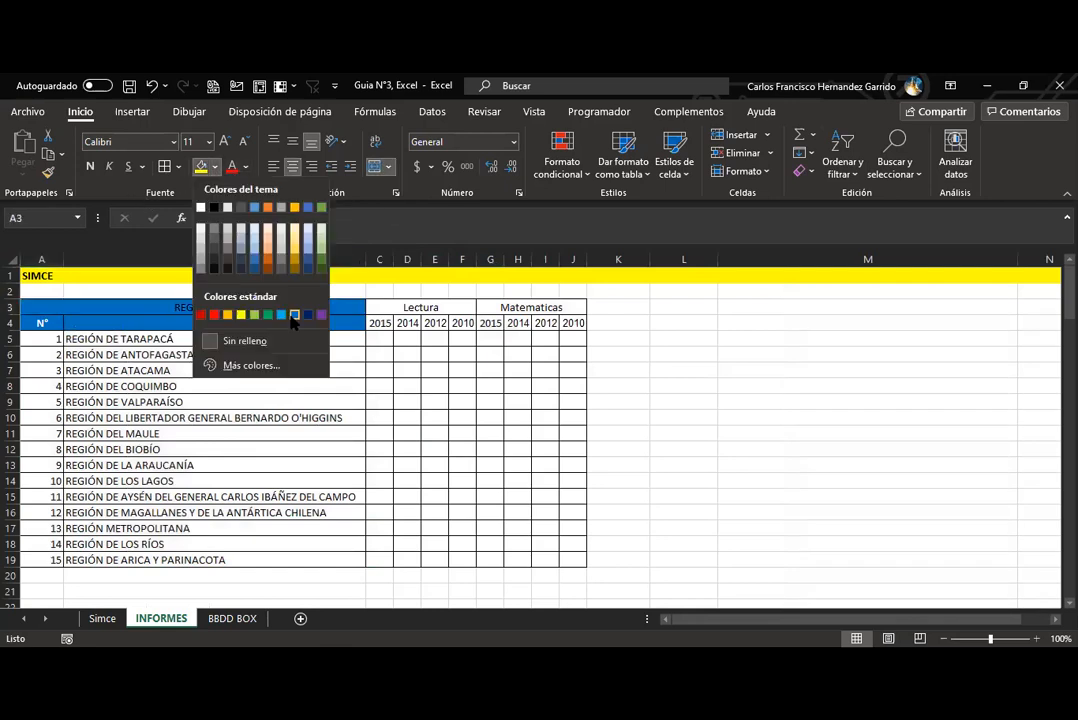
pyautogui.click(287, 313)
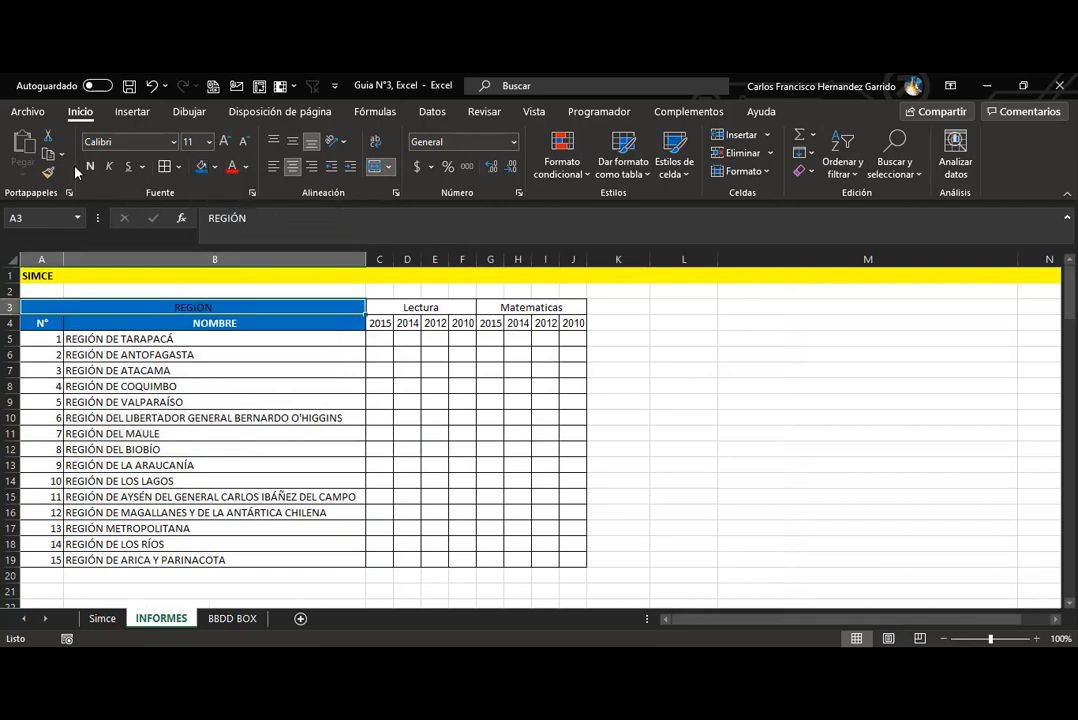
# Make the text of the REGIÓN heading bold and white.
pyautogui.click(214, 167)
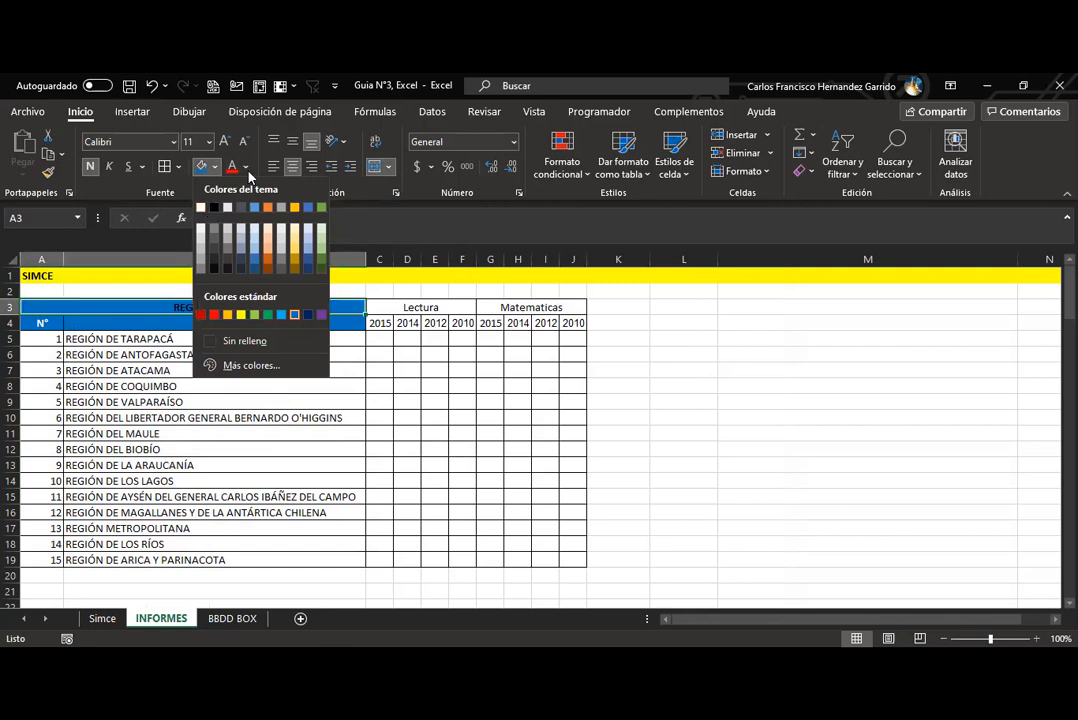
pyautogui.click(246, 168)
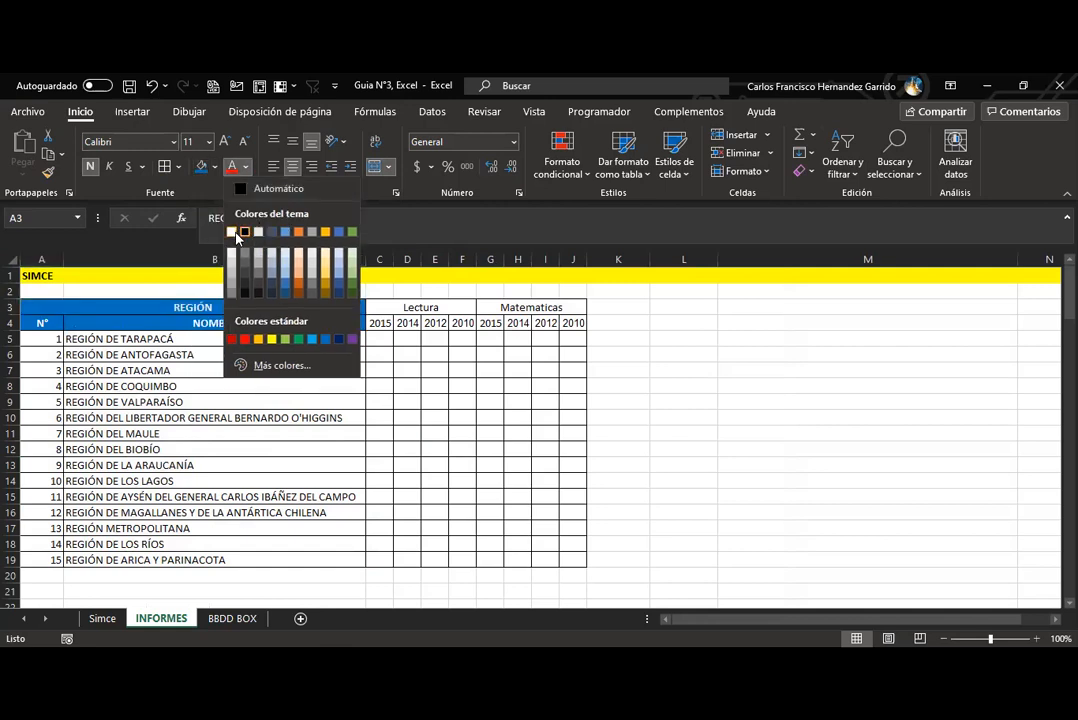
pyautogui.click(234, 232)
# Give the N° and NOMBRE headers in A4:B4 a white fill and standard blue text.
pyautogui.moveTo(40, 323); pyautogui.dragTo(200, 323)
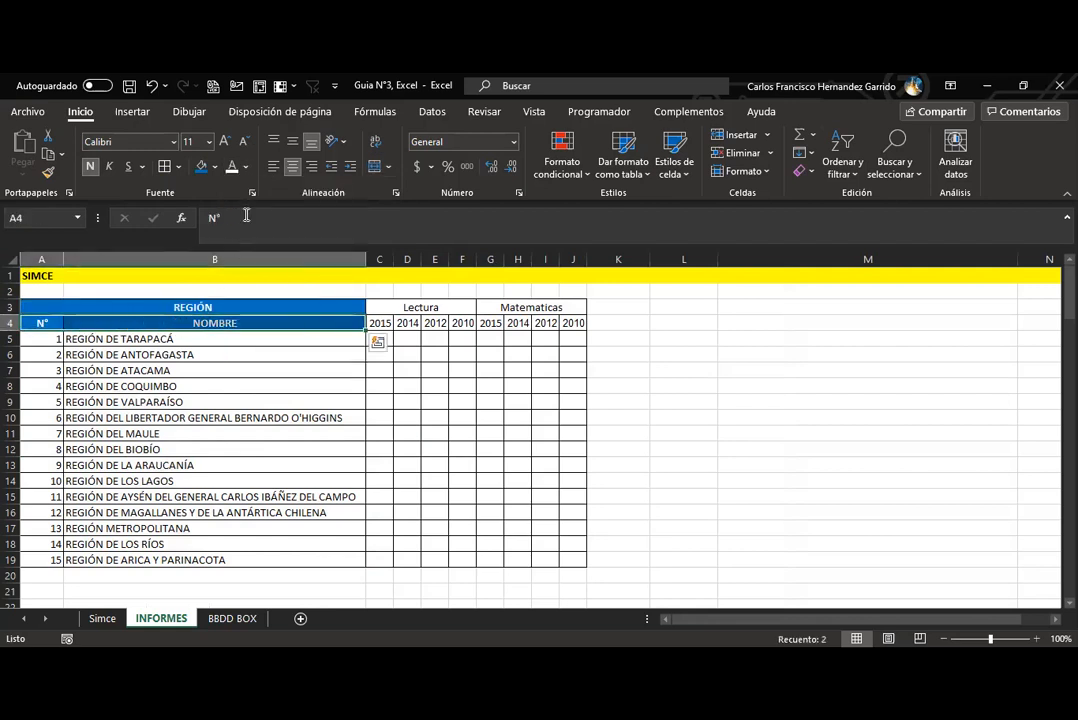
pyautogui.click(214, 167)
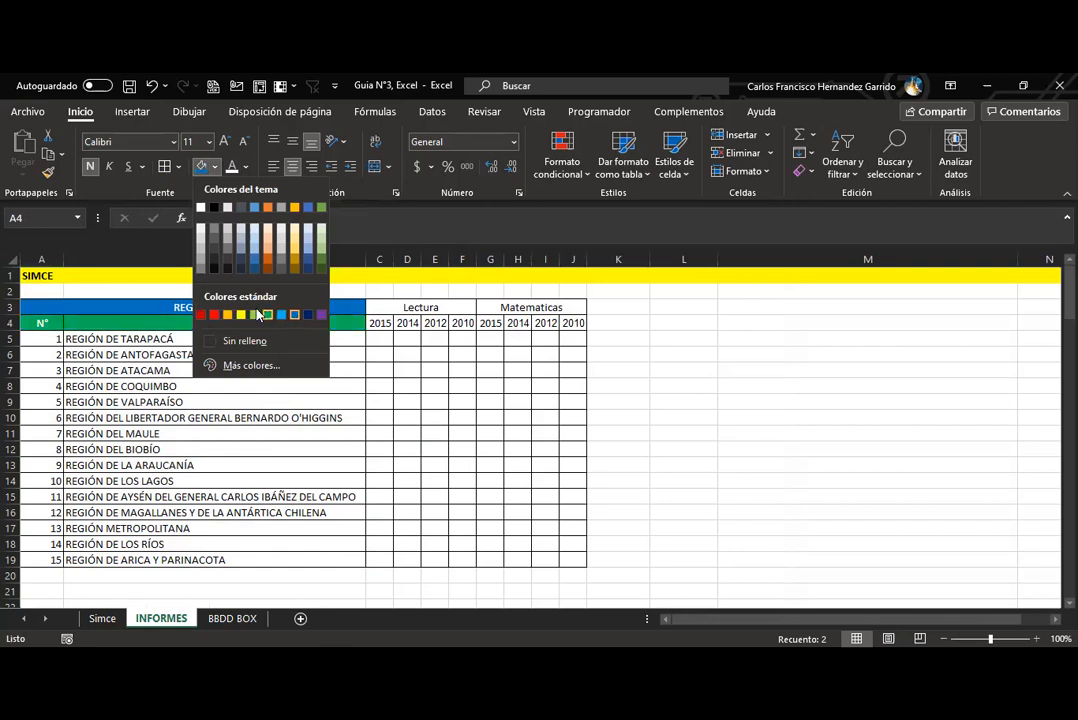
pyautogui.click(201, 238)
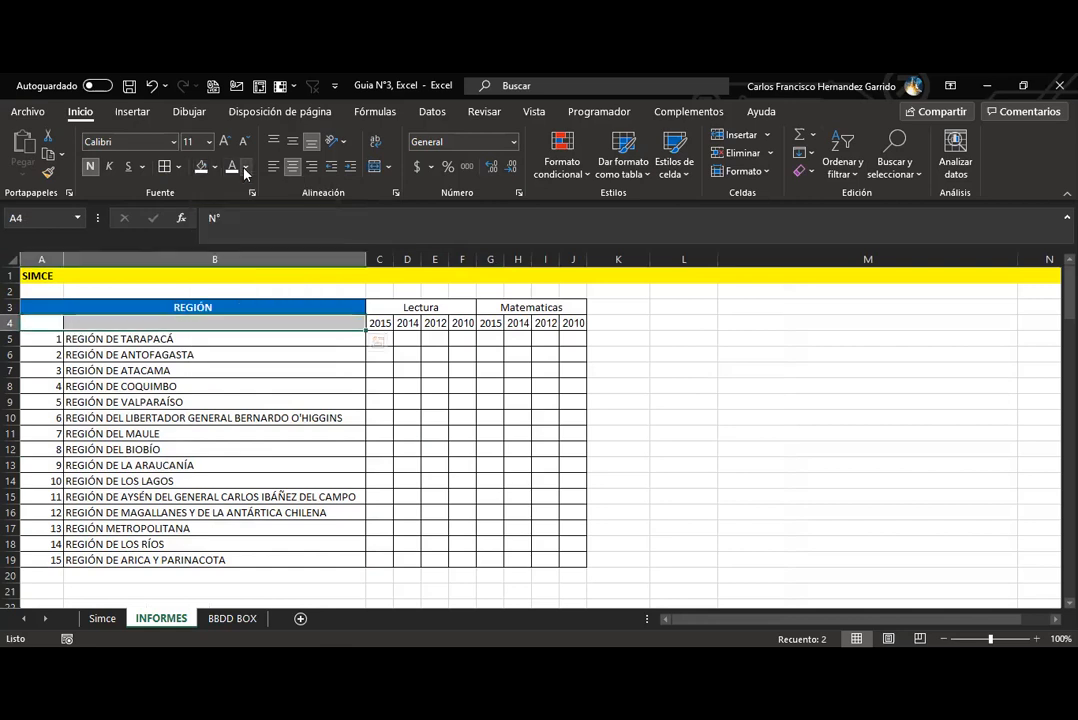
pyautogui.click(246, 169)
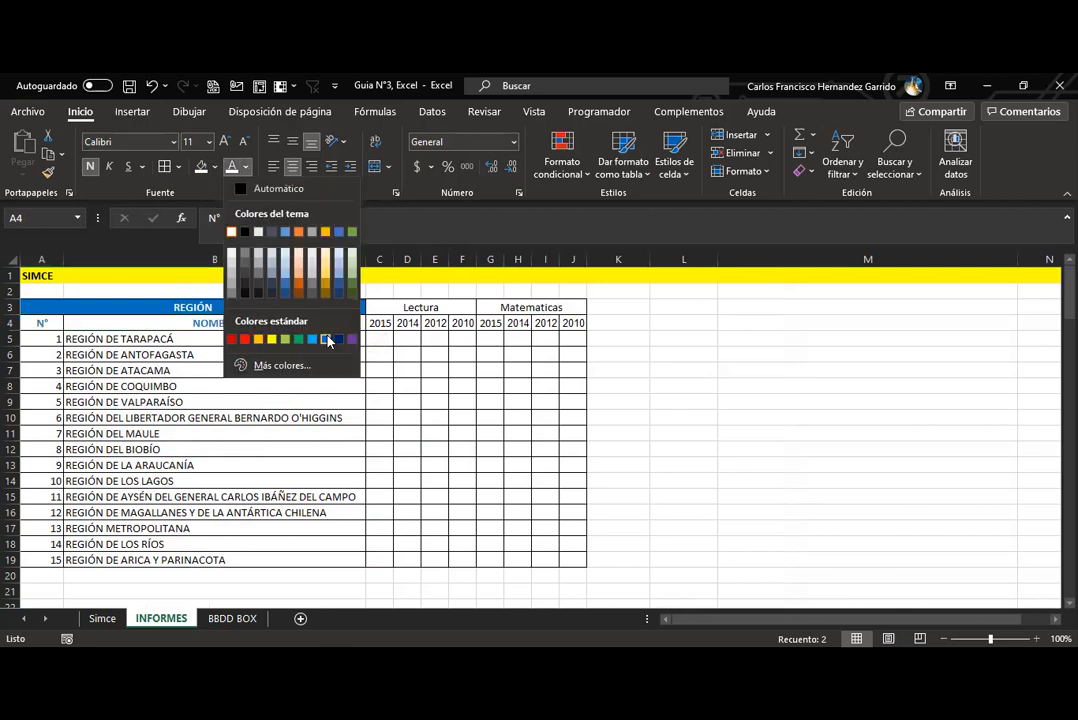
pyautogui.click(328, 341)
pyautogui.click(410, 386)
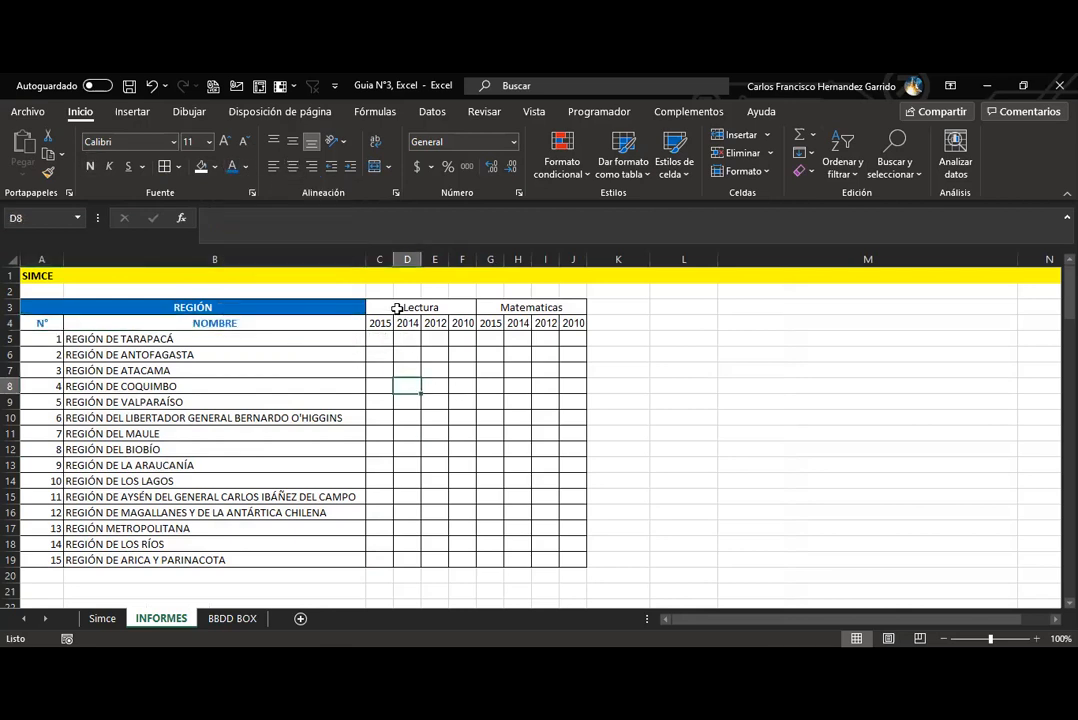
# Format the Lectura heading with a red fill and bold white text.
pyautogui.click(397, 308)
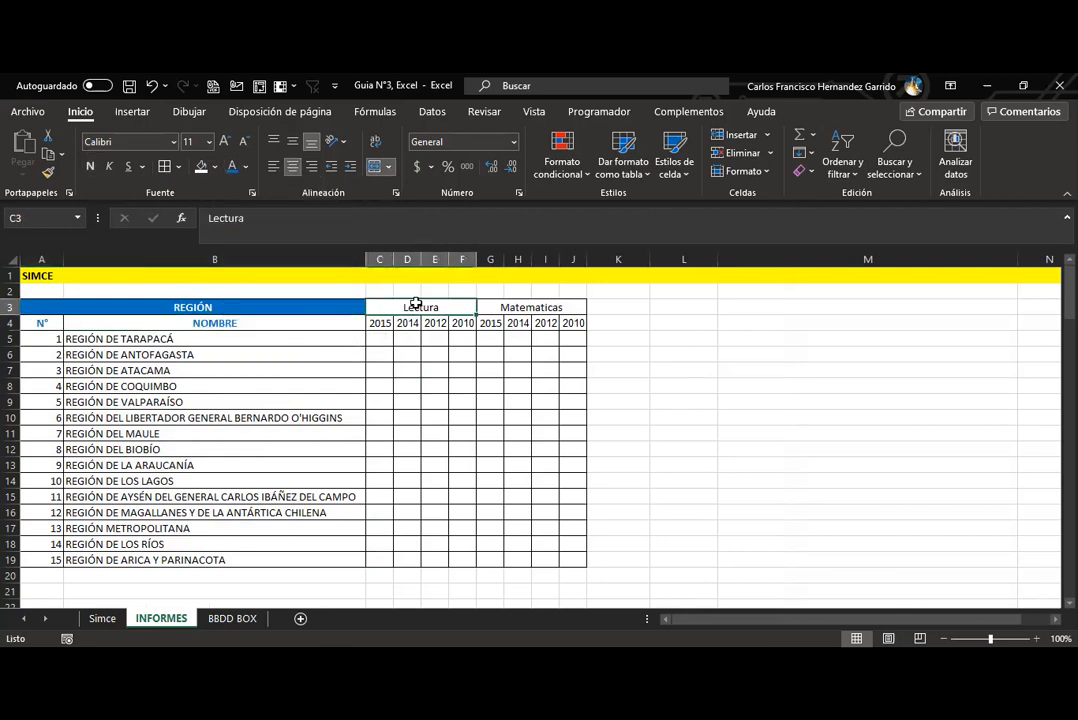
pyautogui.click(214, 168)
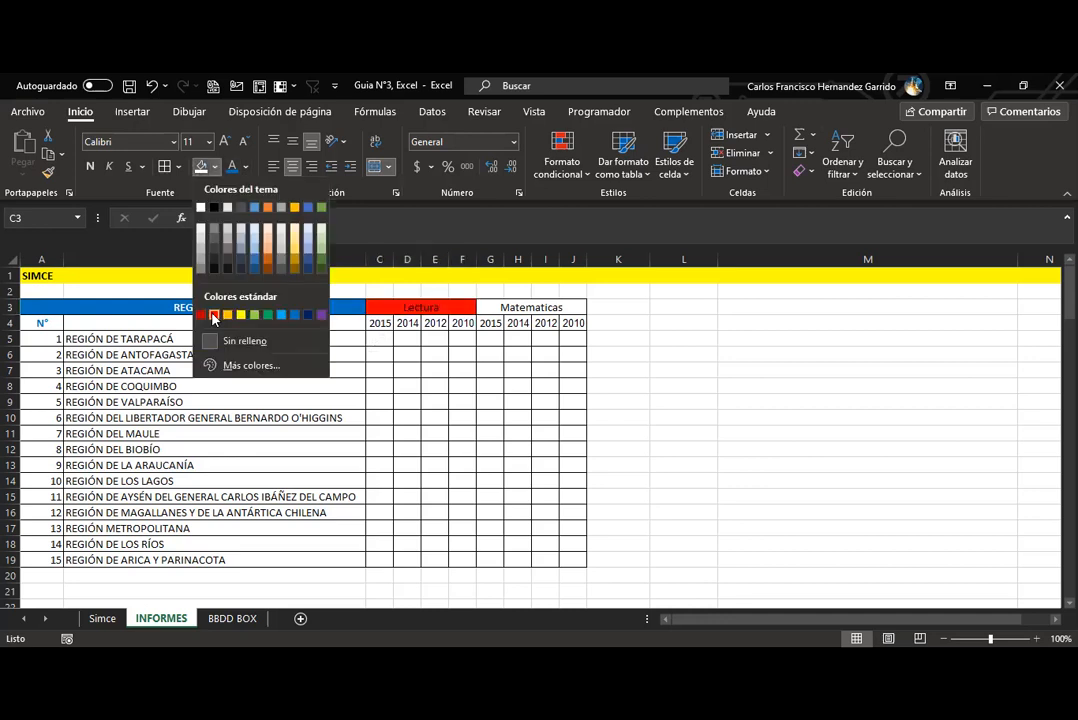
pyautogui.click(213, 316)
pyautogui.click(244, 174)
pyautogui.click(233, 225)
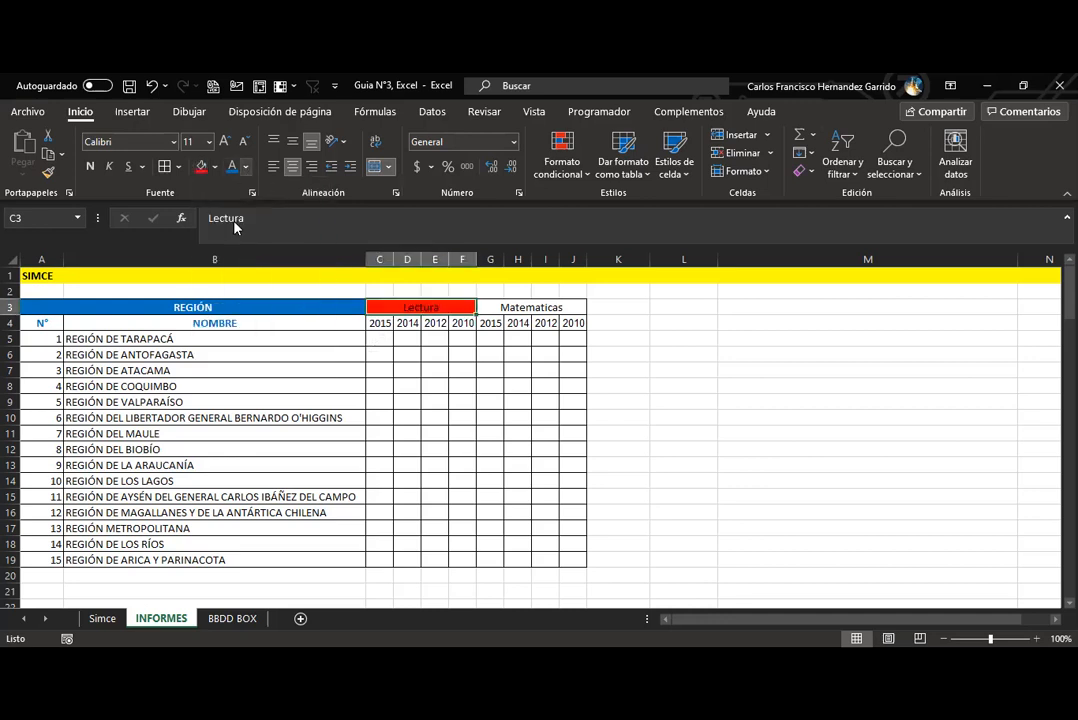
pyautogui.click(91, 167)
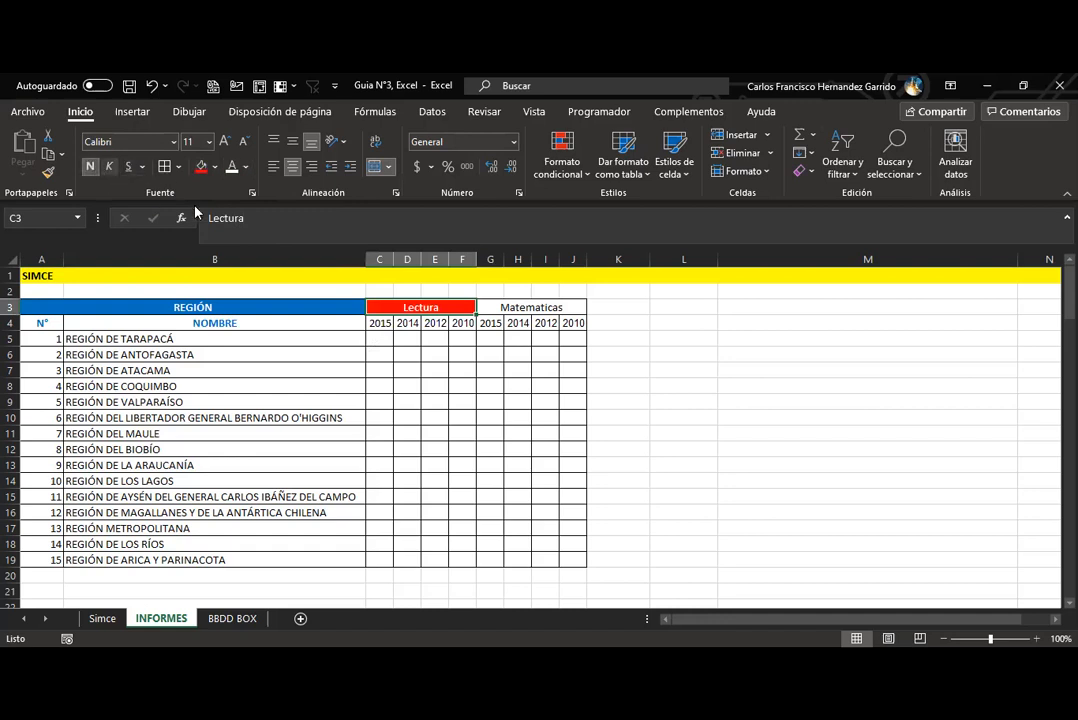
# Make the Lectura year headers in C4:F4 bold with red text.
pyautogui.click(387, 325)
pyautogui.moveTo(387, 325); pyautogui.dragTo(463, 323)
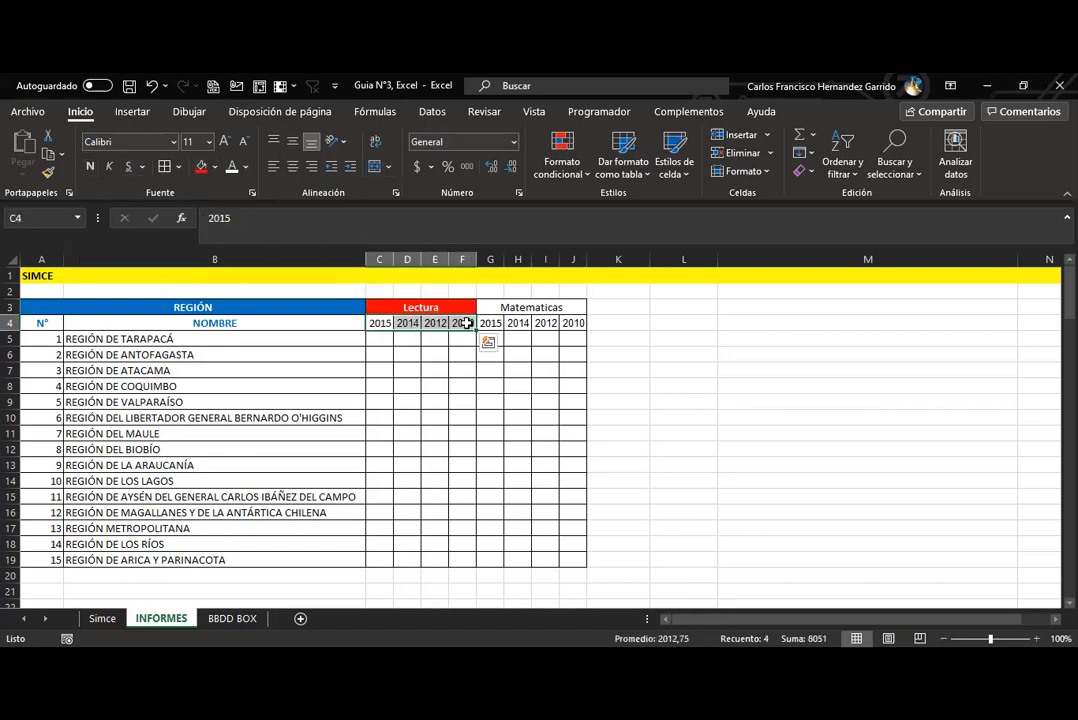
pyautogui.click(246, 168)
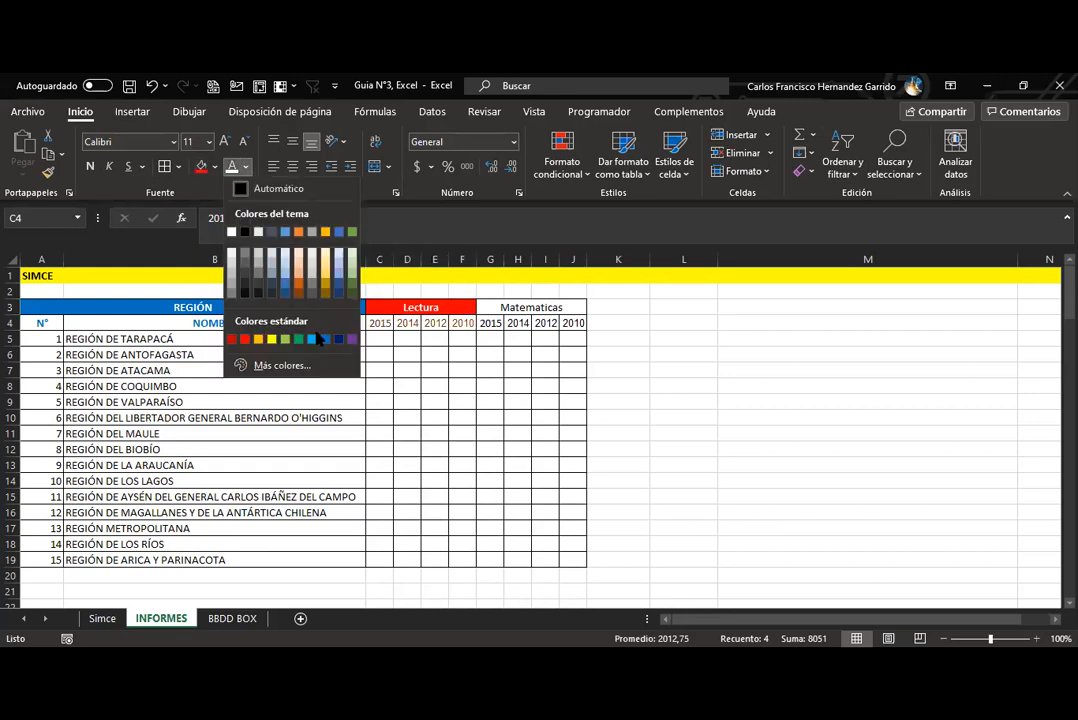
pyautogui.click(245, 340)
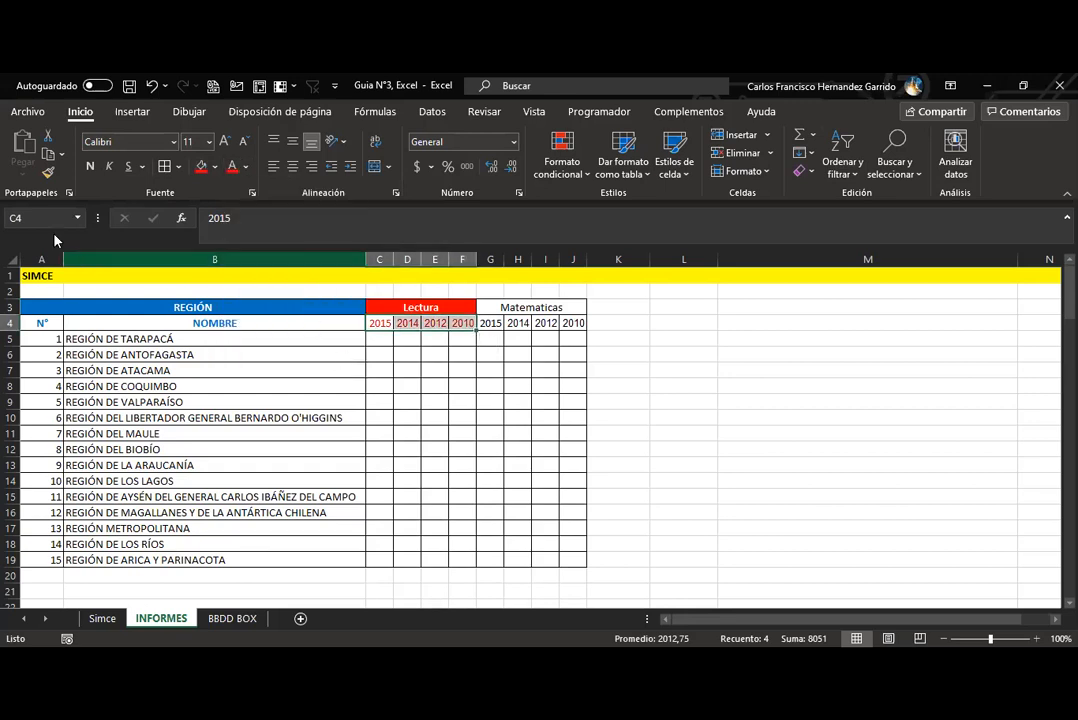
pyautogui.click(90, 166)
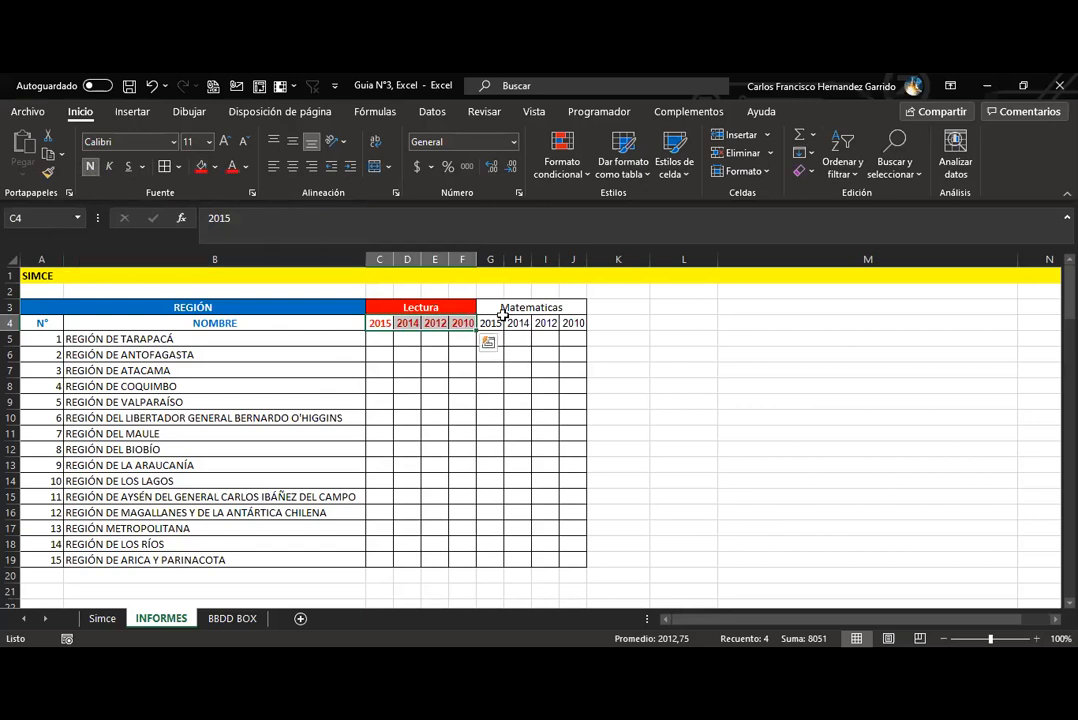
# Fill the Matematicas heading with standard dark blue and set its text to white.
pyautogui.click(442, 298)
pyautogui.click(493, 310)
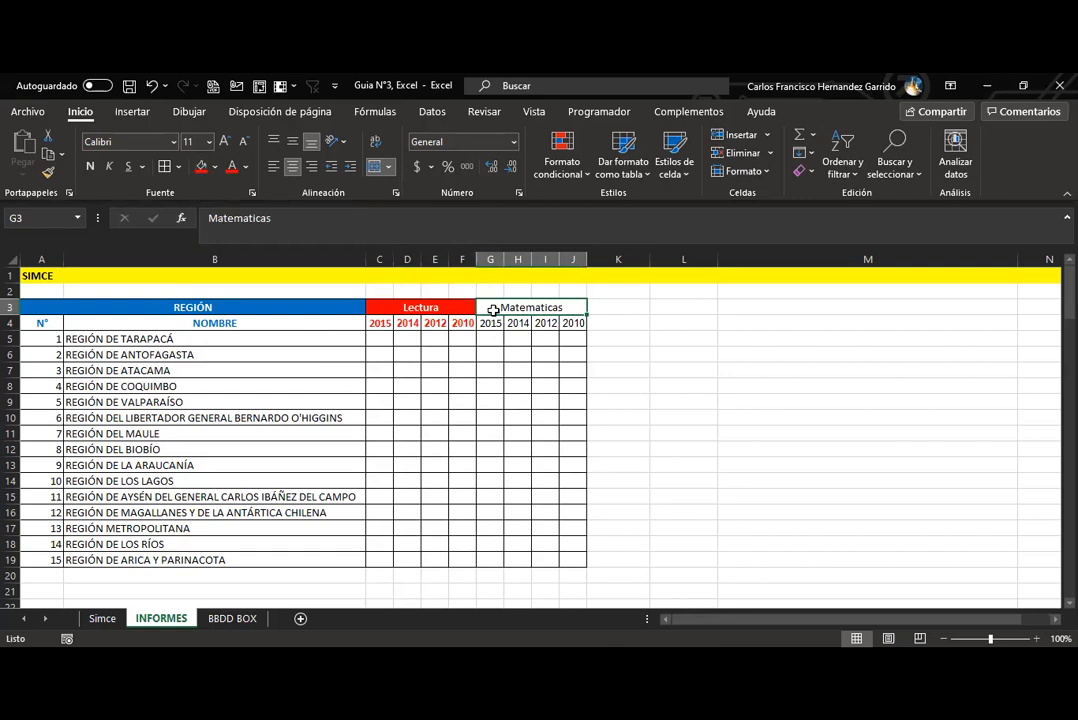
pyautogui.click(214, 167)
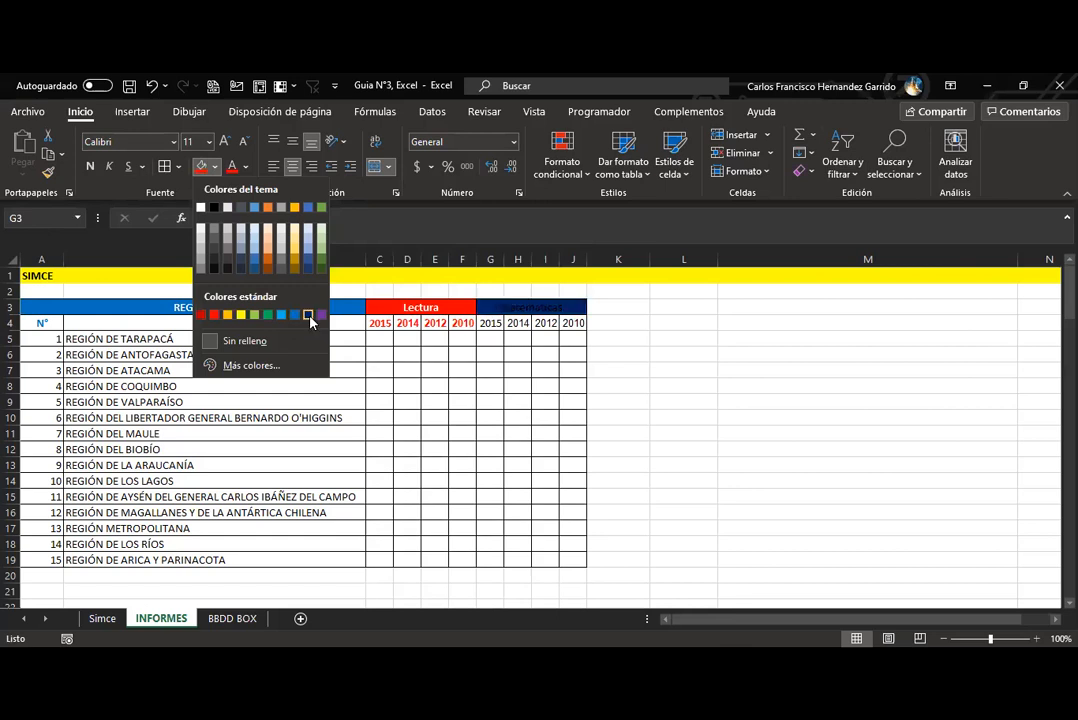
pyautogui.click(309, 316)
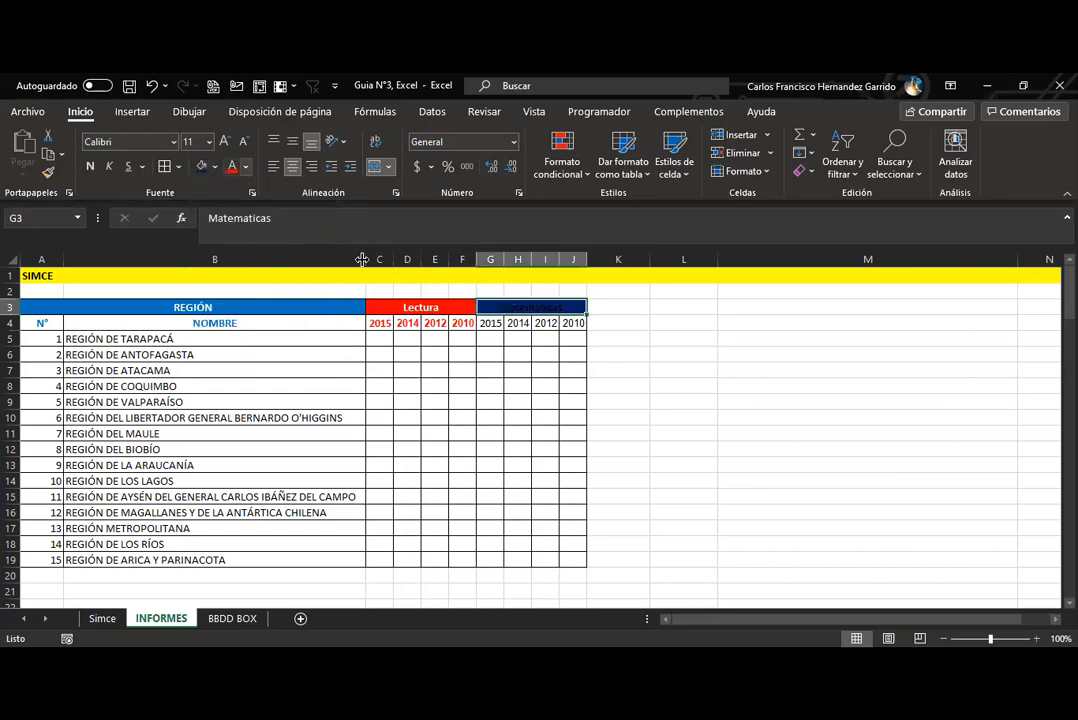
# Make the Matematicas year headers in G4:J4 bold with dark blue text.
pyautogui.moveTo(493, 329); pyautogui.dragTo(573, 323)
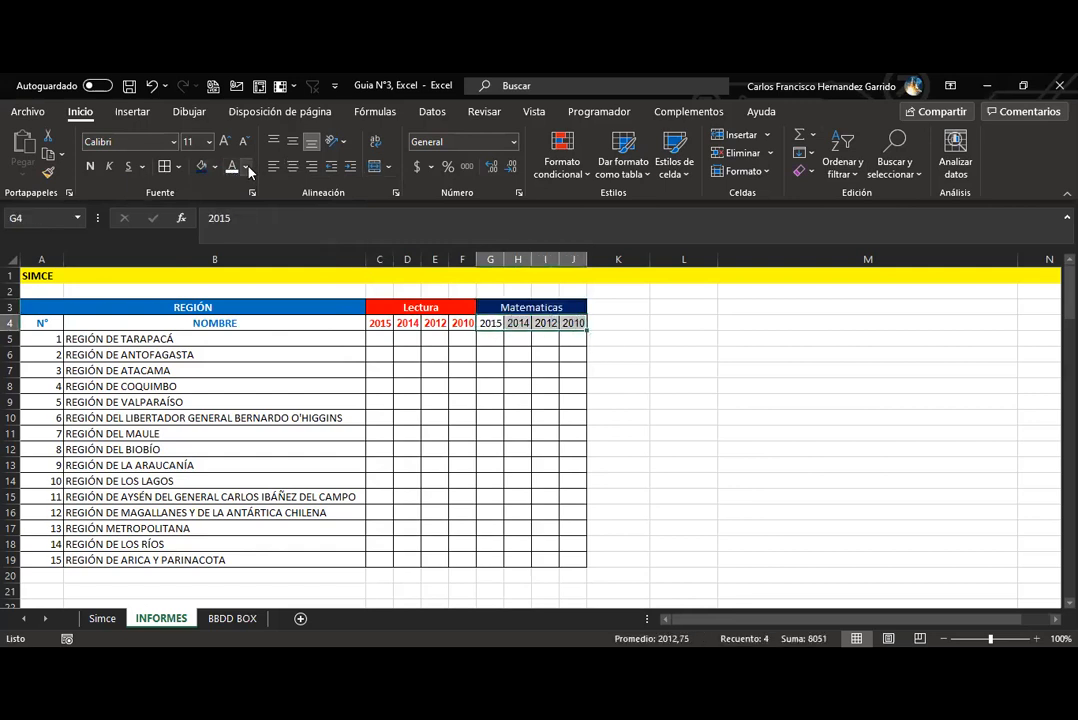
pyautogui.click(338, 342)
pyautogui.click(90, 167)
# Make the Matematicas heading in row 3 bold.
pyautogui.click(488, 306)
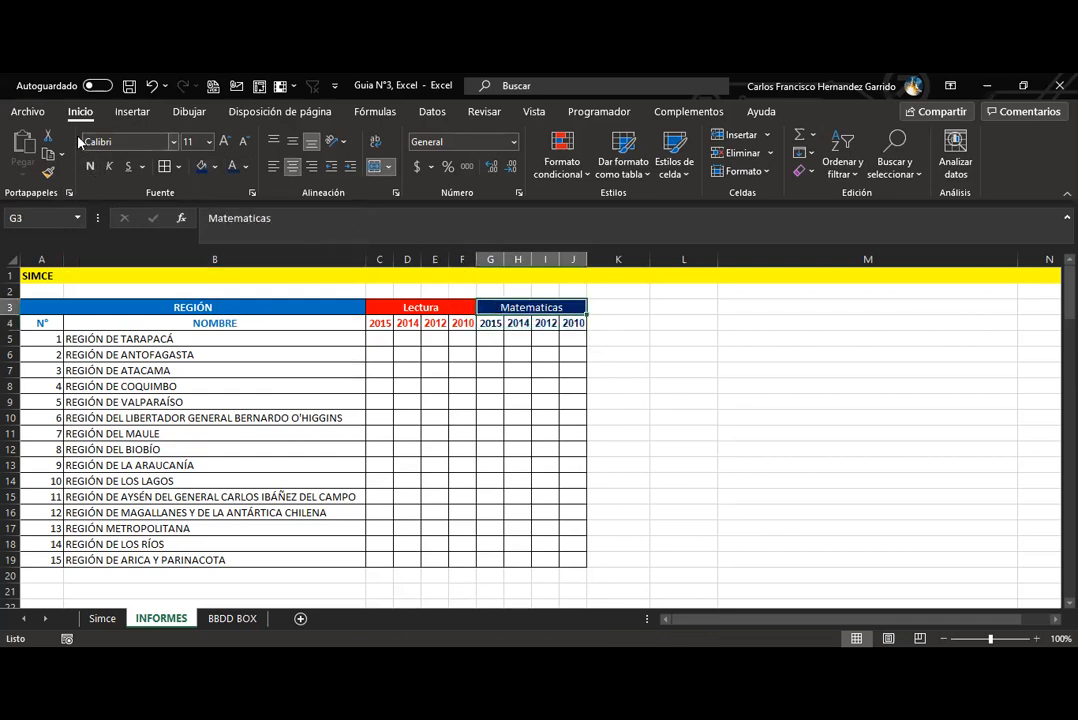
pyautogui.click(91, 167)
pyautogui.click(548, 418)
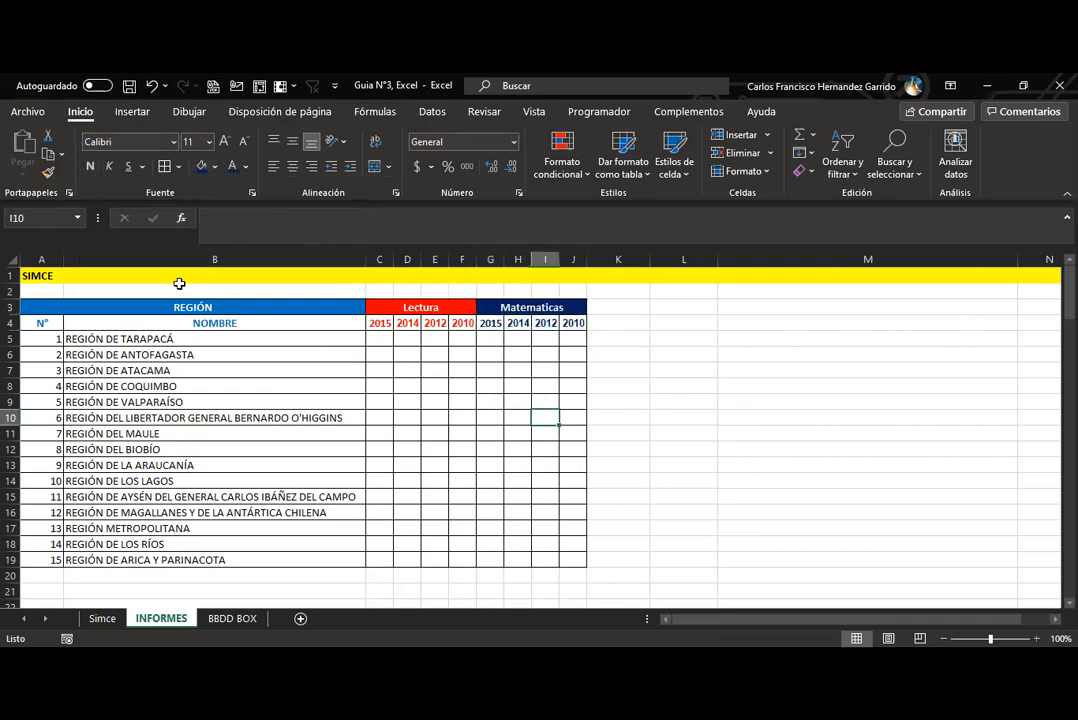
# Autofit all column widths of the INFORMES sheet to their current contents.
pyautogui.click(9, 257)
pyautogui.doubleClick(65, 260)
pyautogui.click(491, 388)
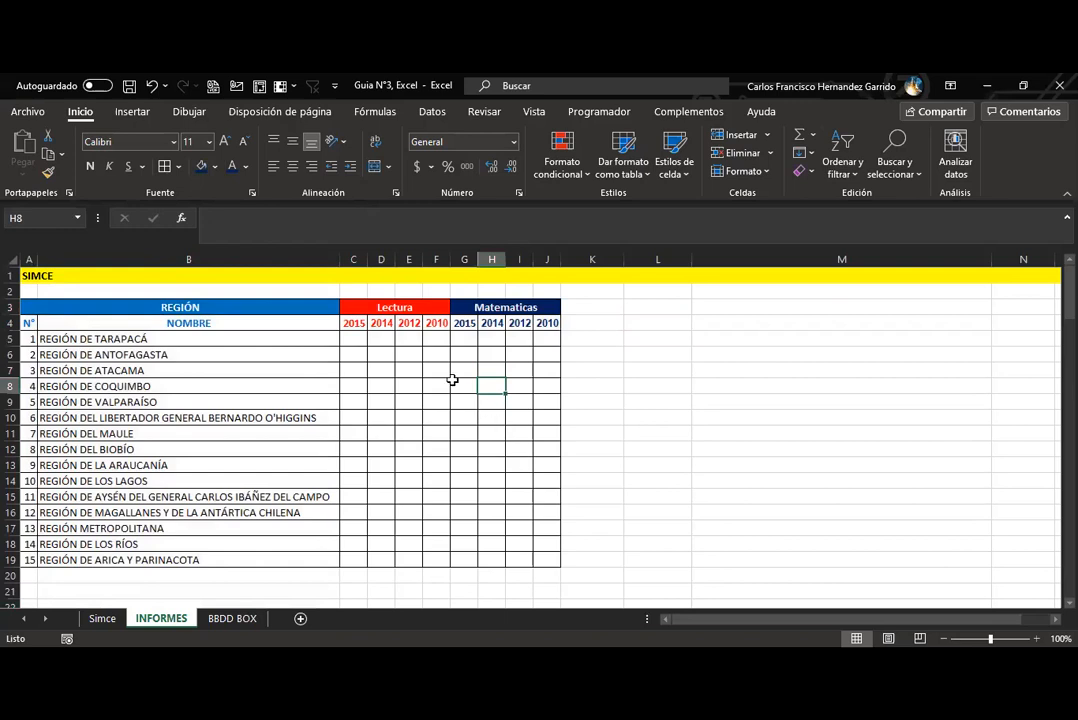
# Define the workbook-level name REGIONES_CHILE for the region numbers and names in A5:B19 of the INFORMES sheet.
pyautogui.click(356, 338)
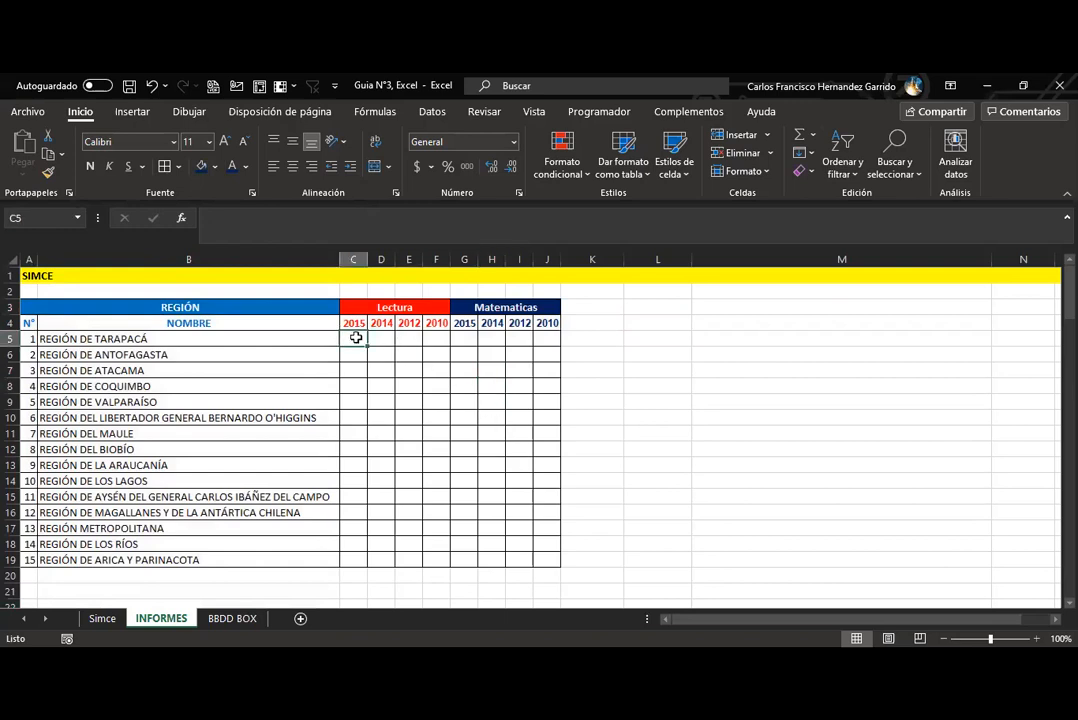
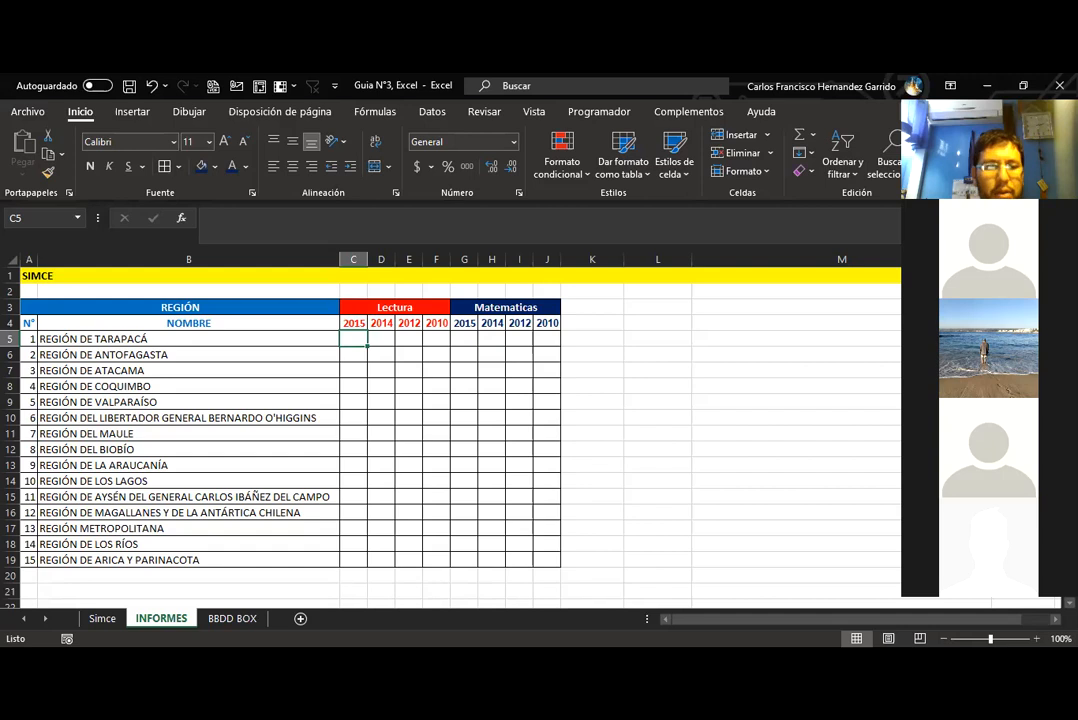
pyautogui.moveTo(40, 339); pyautogui.dragTo(143, 545)
pyautogui.moveTo(30, 339); pyautogui.dragTo(172, 555)
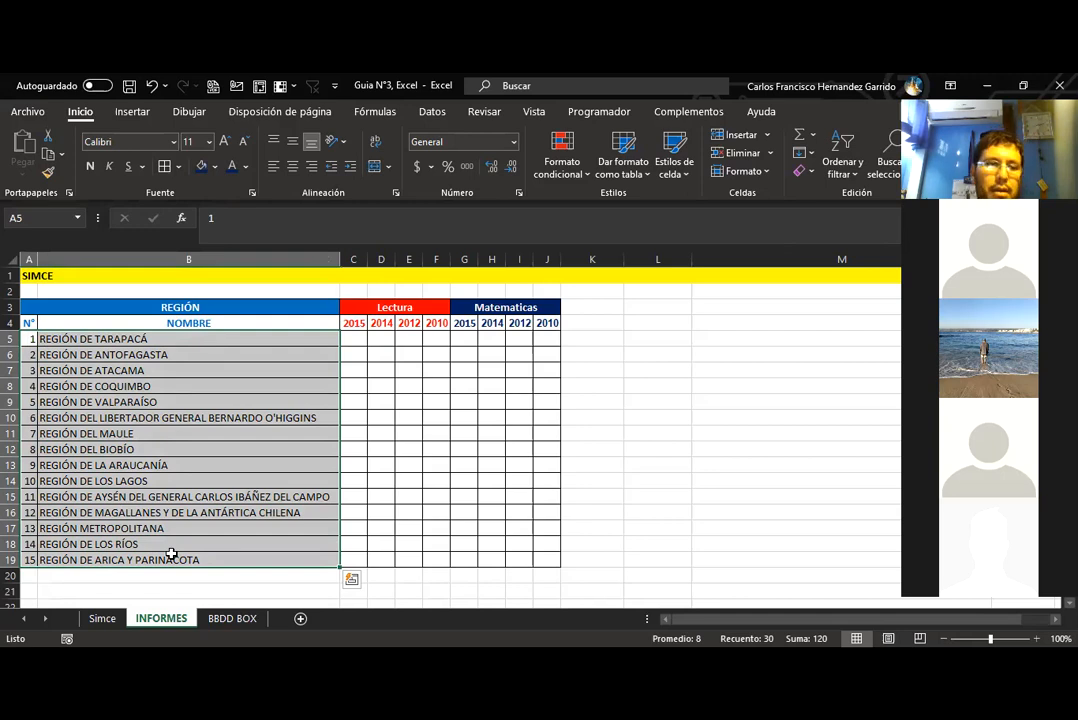
pyautogui.rightClick(141, 447)
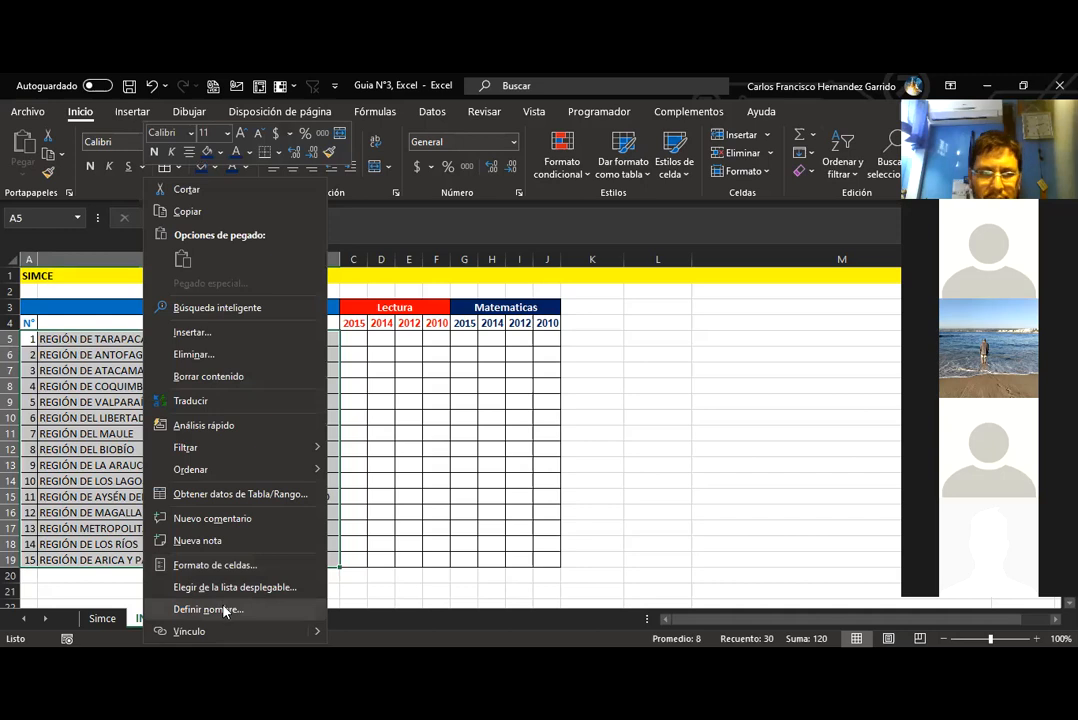
pyautogui.click(224, 611)
pyautogui.write('REGIO')
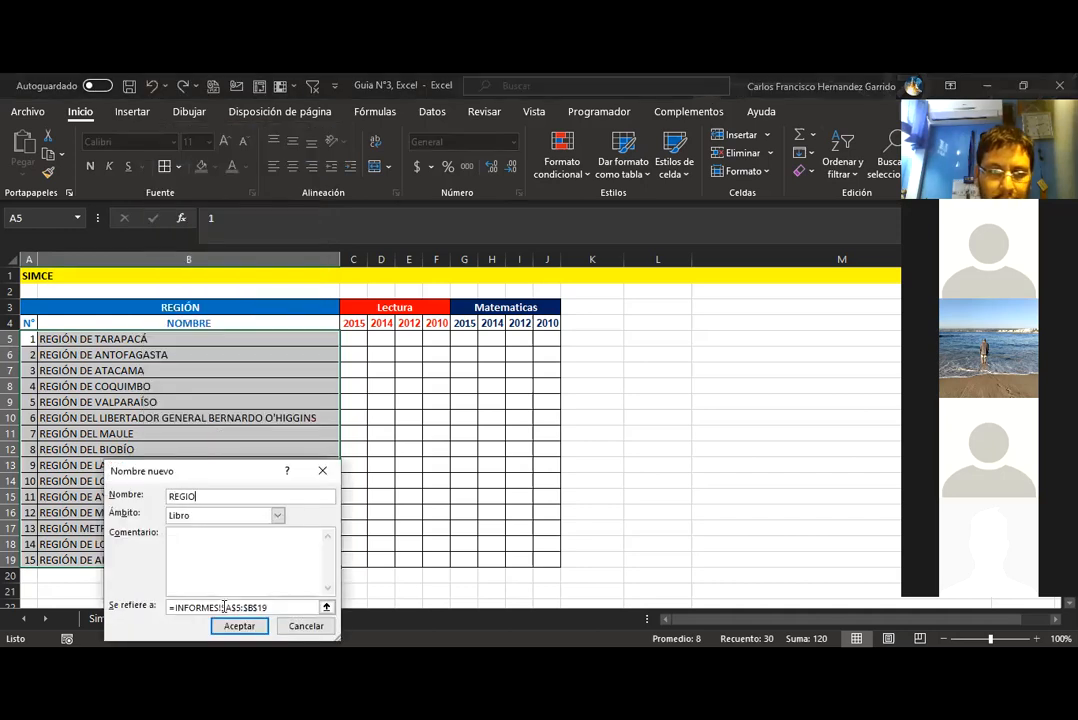
pyautogui.write('NES_CHILE')
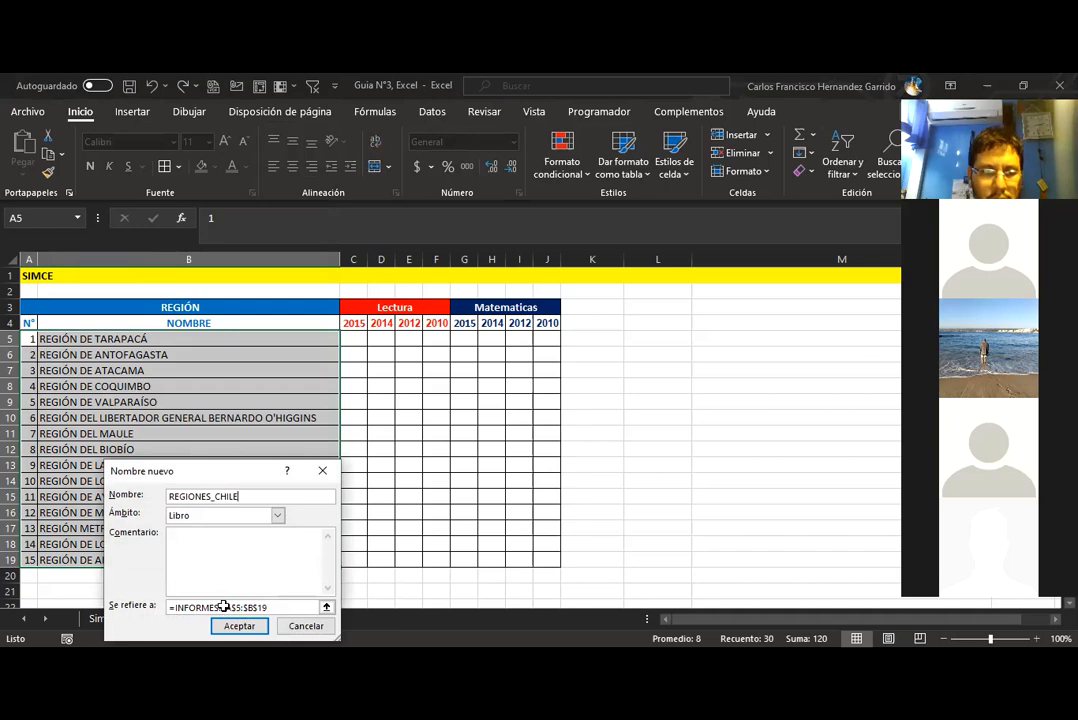
pyautogui.press('Return')
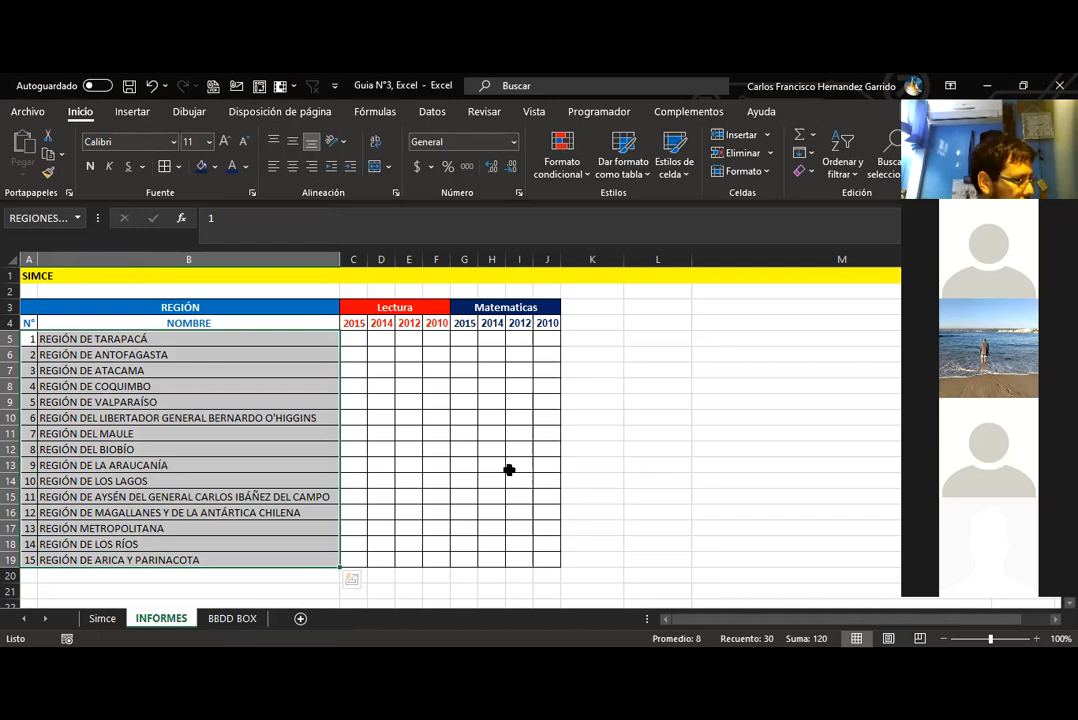
pyautogui.click(436, 433)
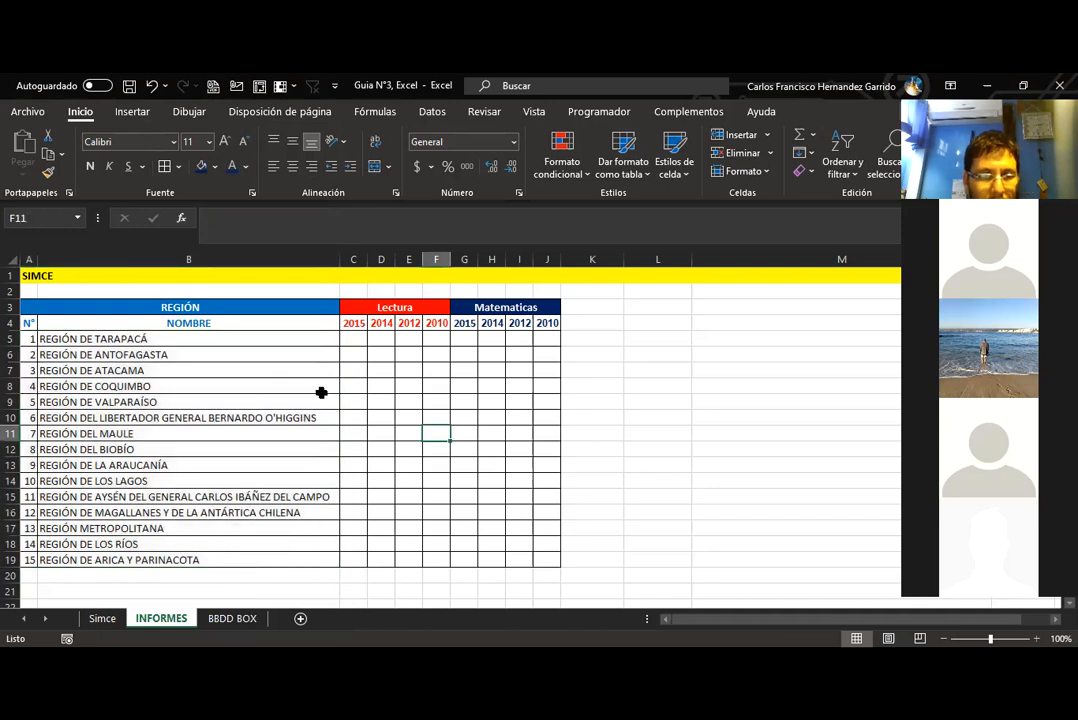
pyautogui.moveTo(24, 338); pyautogui.dragTo(233, 554)
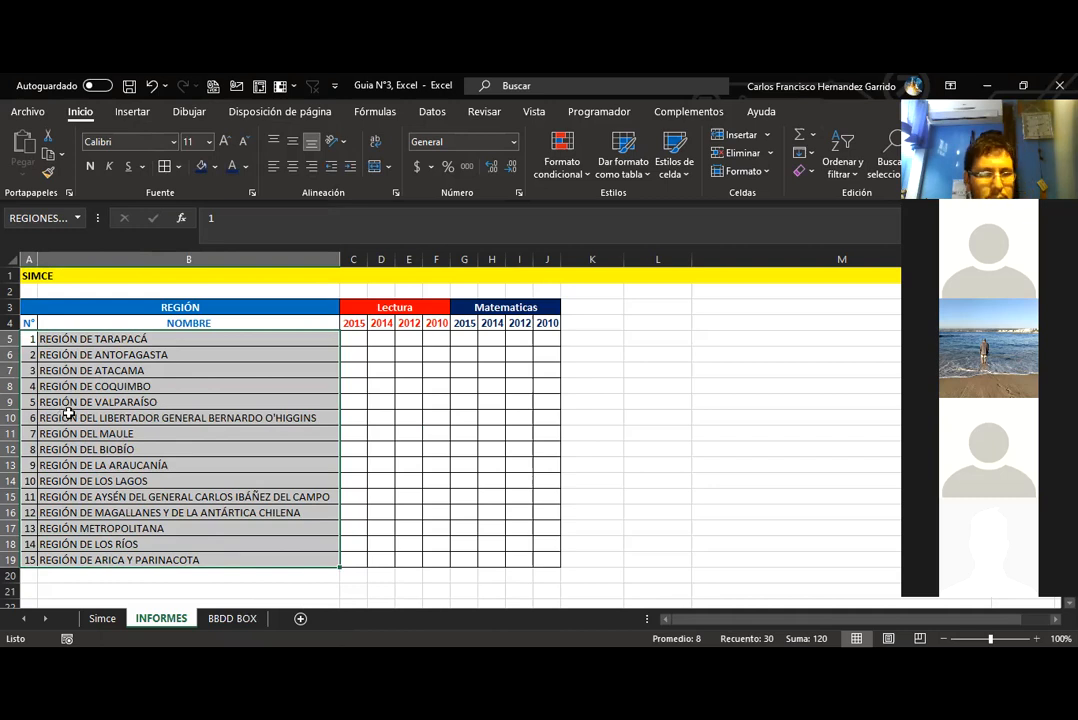
pyautogui.rightClick(199, 470)
pyautogui.click(229, 611)
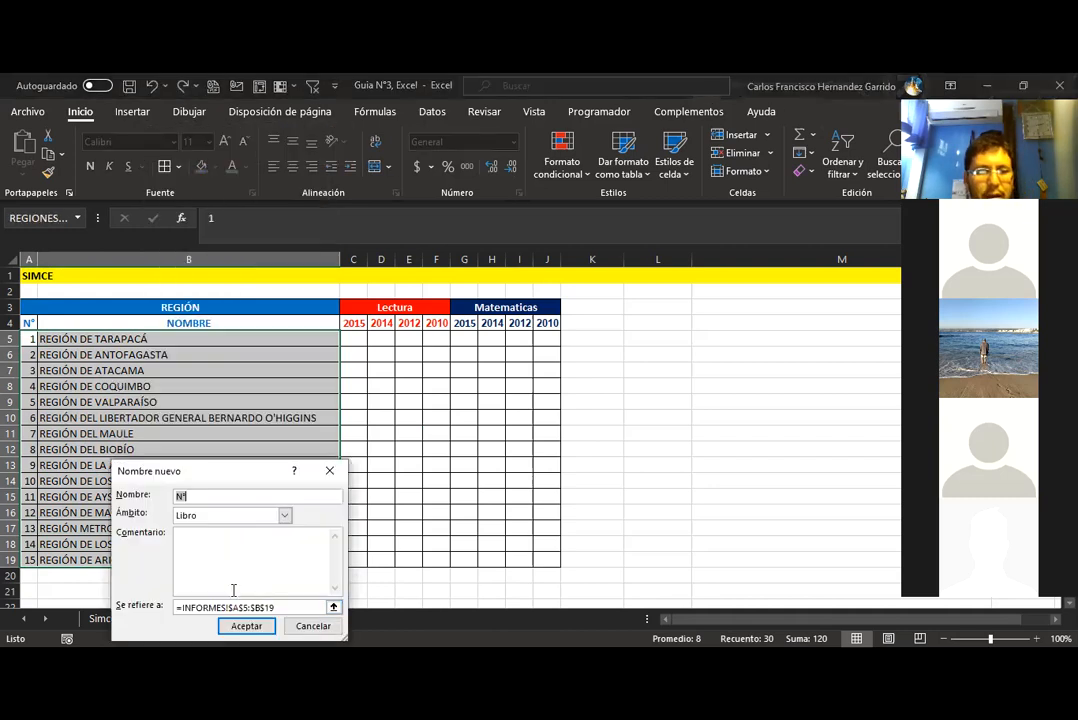
pyautogui.click(312, 626)
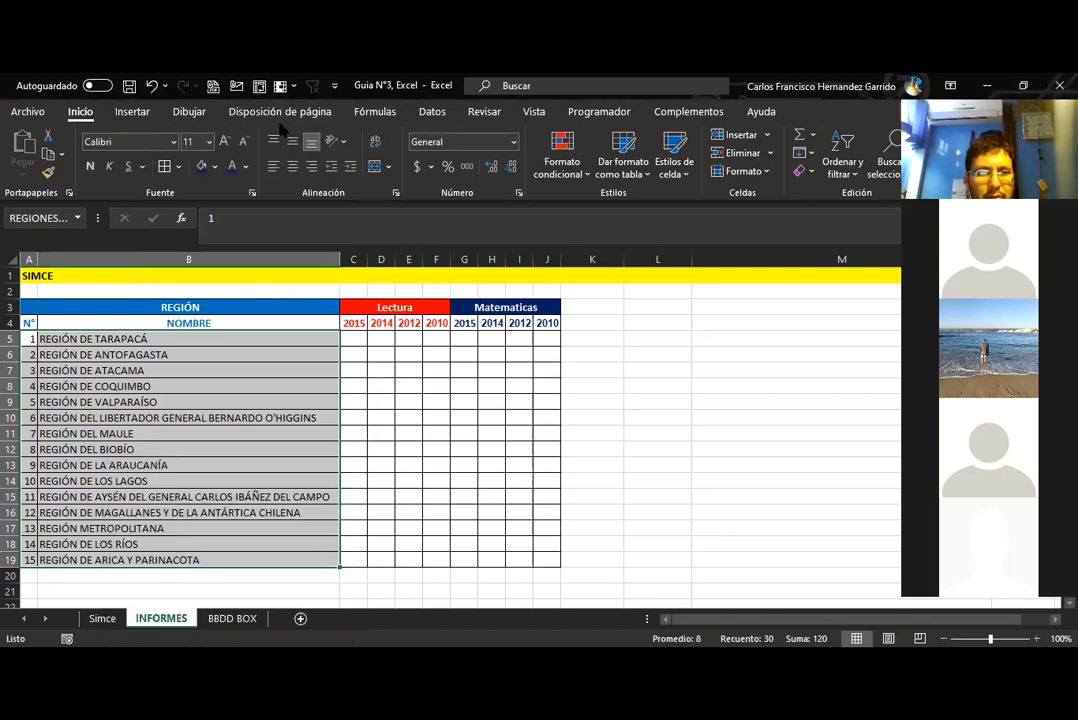
# Check the full cell reference of REGIONES_CHILE in the list of defined names.
pyautogui.click(375, 112)
pyautogui.click(455, 150)
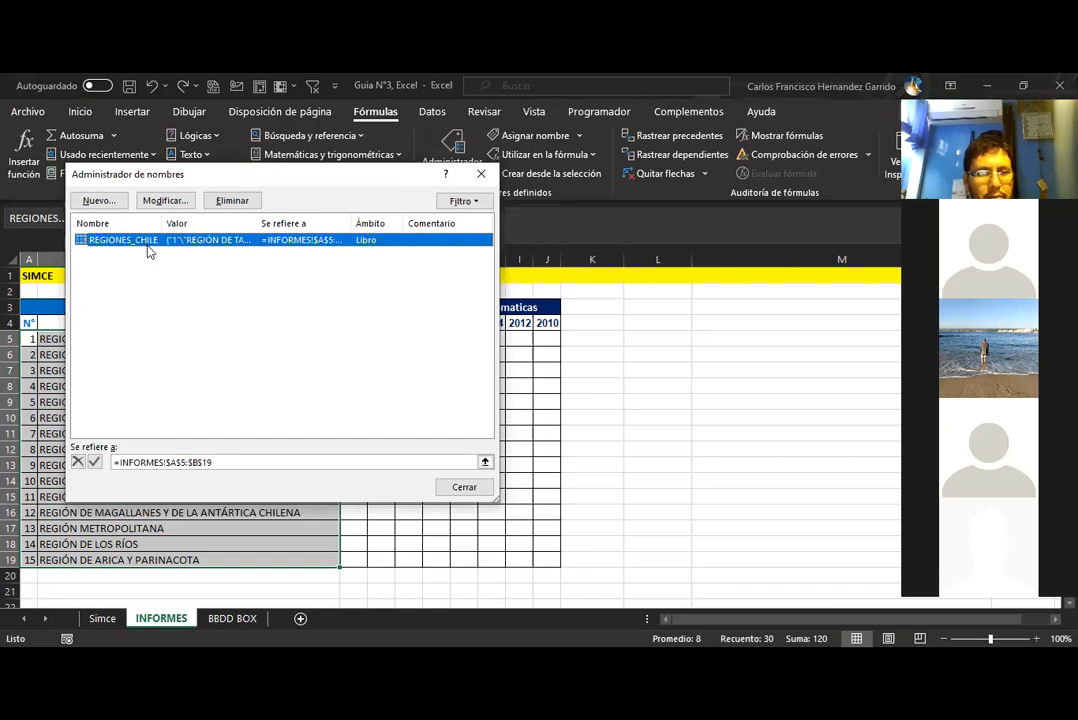
pyautogui.doubleClick(352, 224)
pyautogui.click(368, 301)
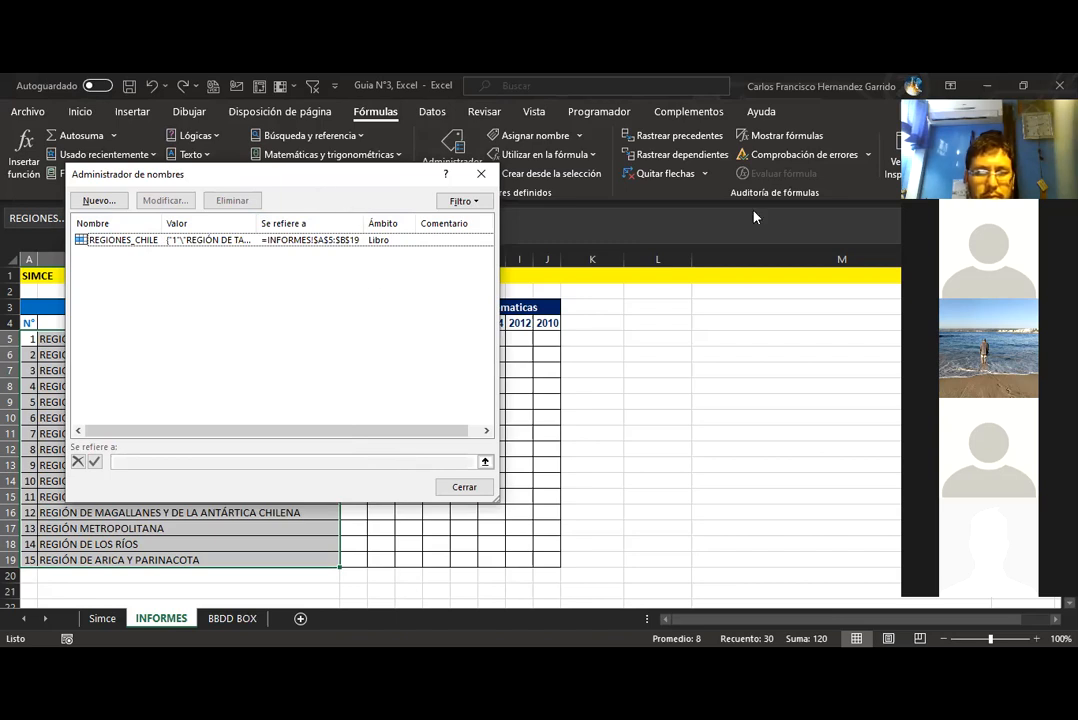
pyautogui.moveTo(313, 169); pyautogui.dragTo(832, 265)
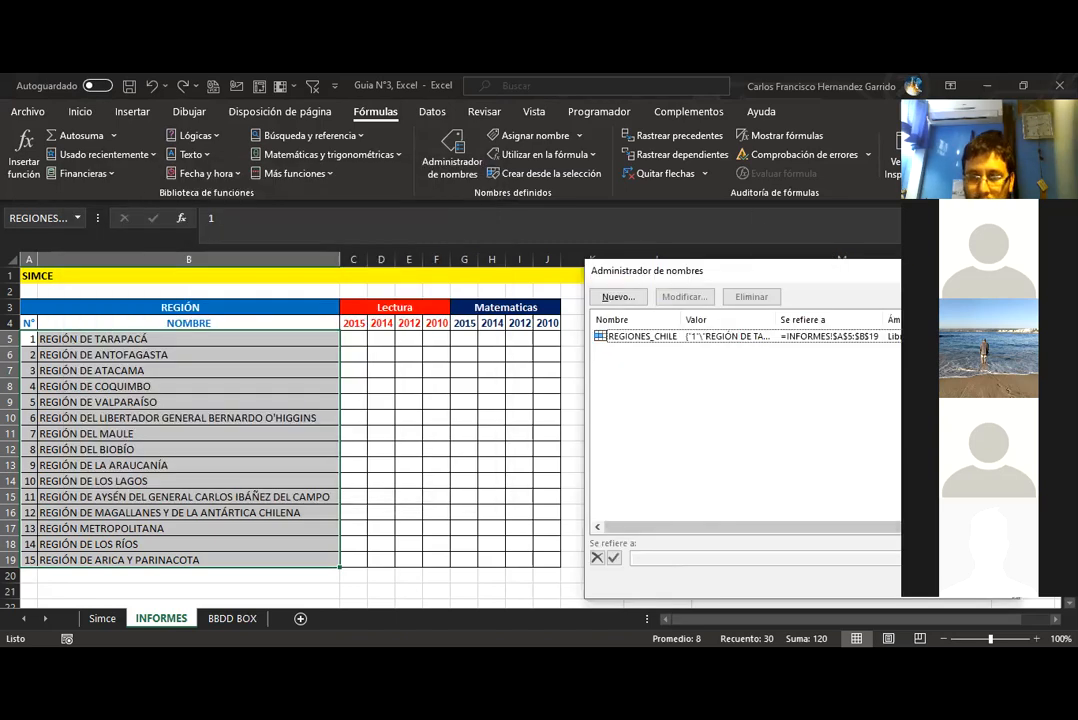
pyautogui.click(1010, 271)
pyautogui.moveTo(48, 337); pyautogui.dragTo(204, 560)
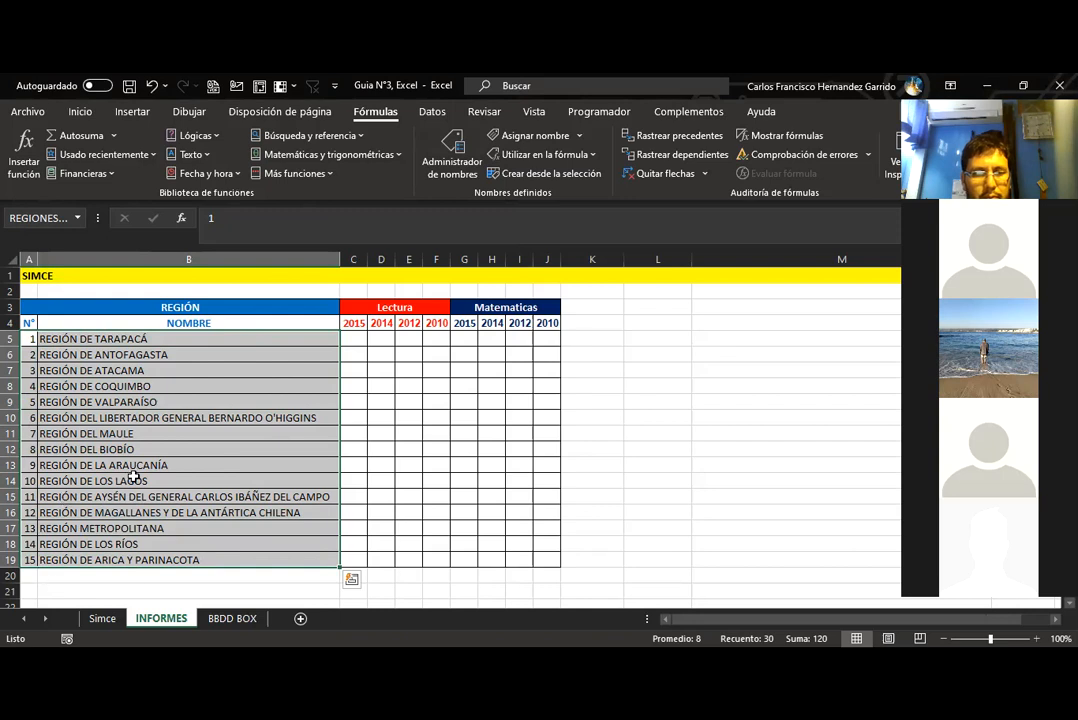
pyautogui.rightClick(115, 410)
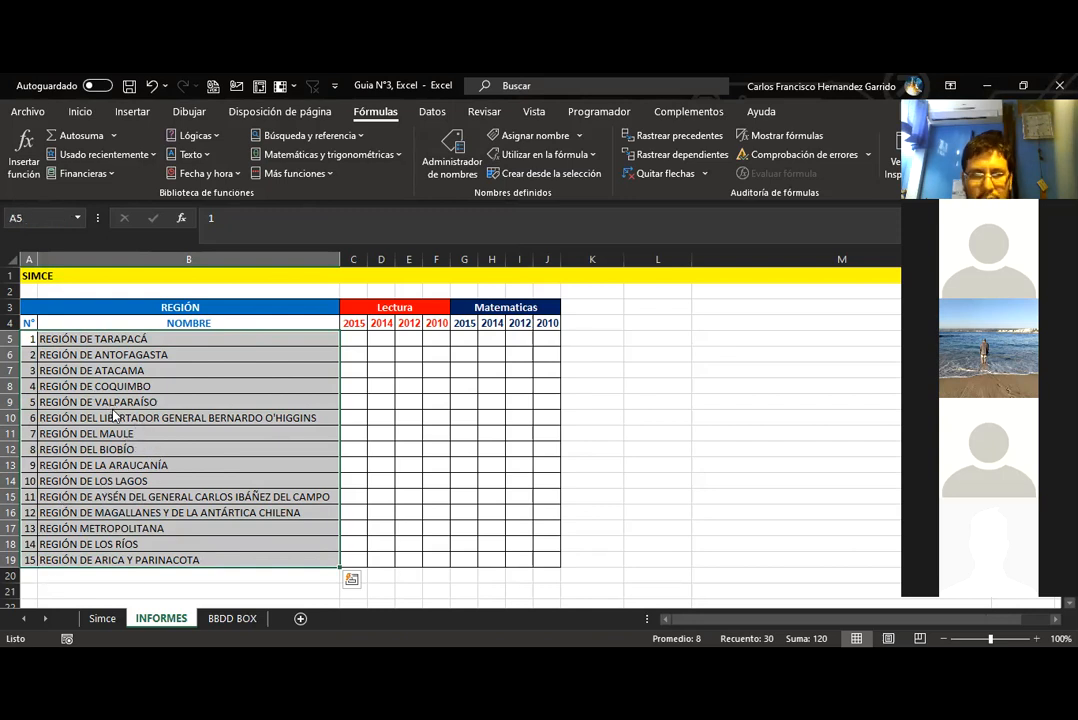
pyautogui.rightClick(115, 415)
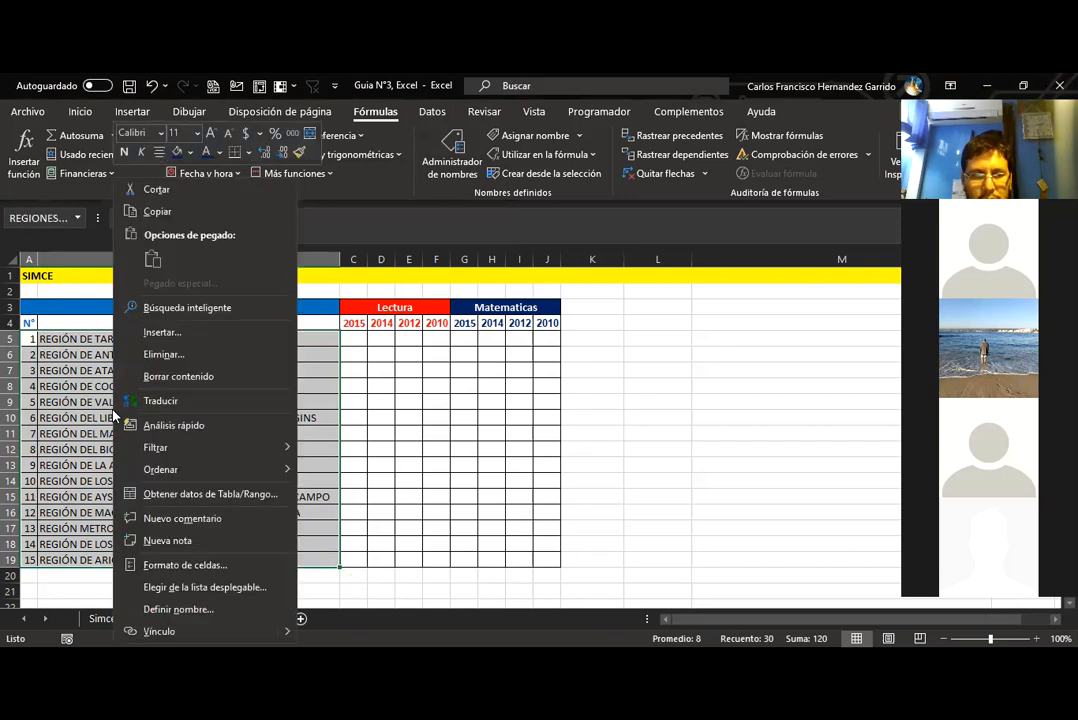
pyautogui.click(229, 610)
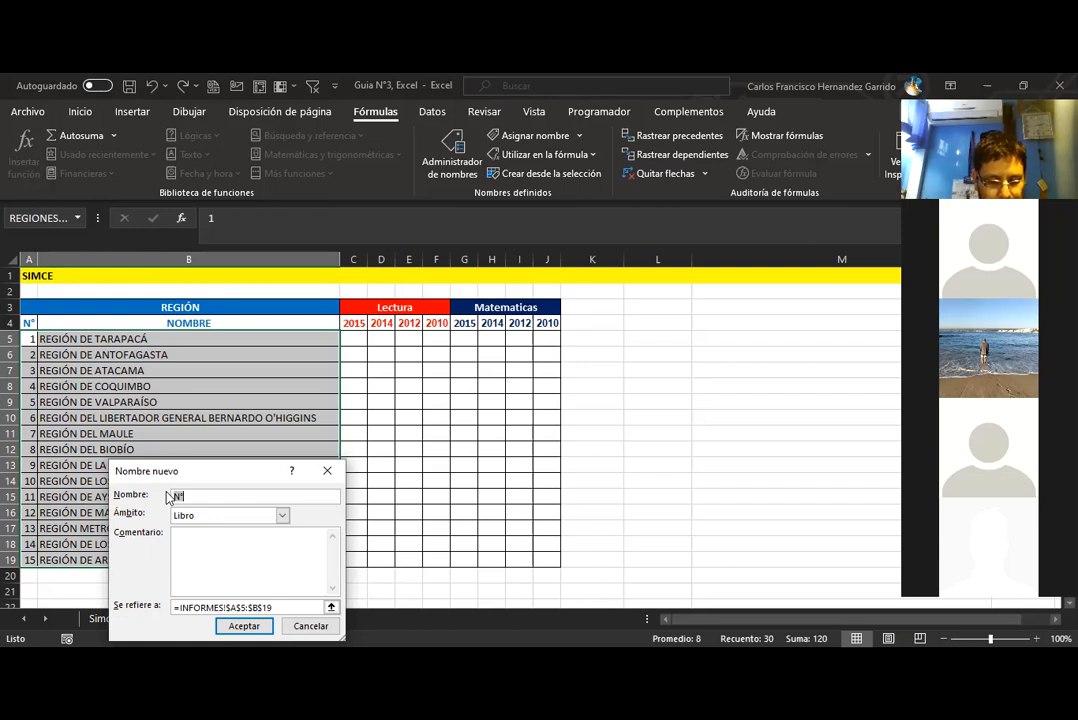
pyautogui.click(311, 626)
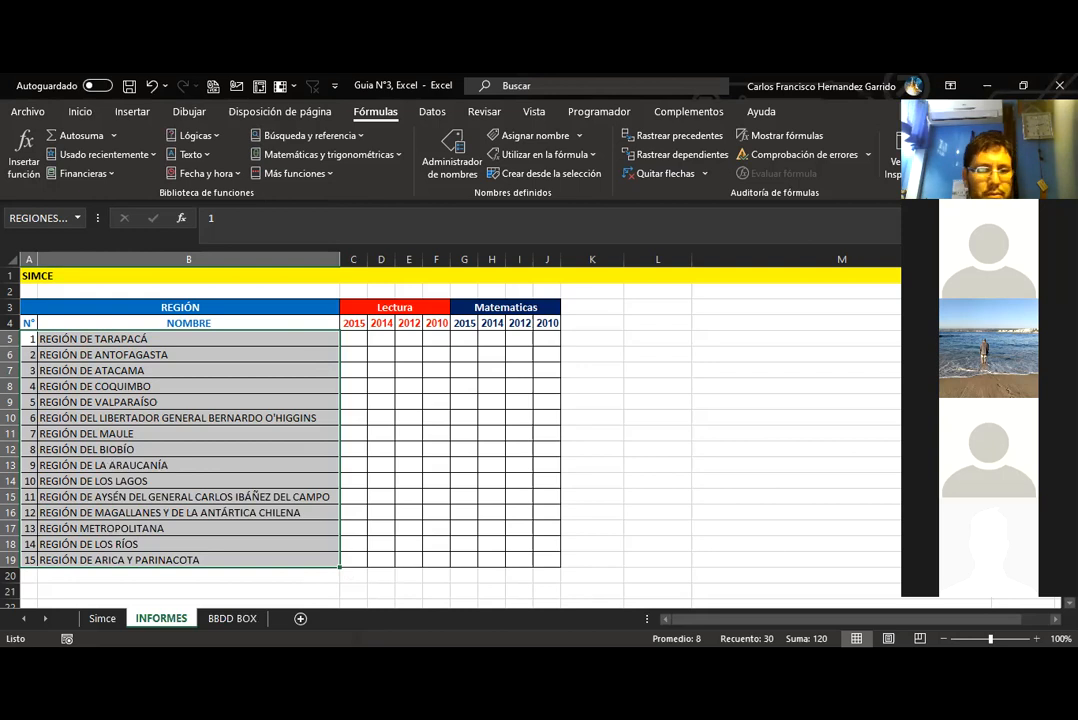
# Clear all region names under the REGIÓN header on the Simce sheet, D2:D121.
pyautogui.click(95, 619)
pyautogui.click(206, 369)
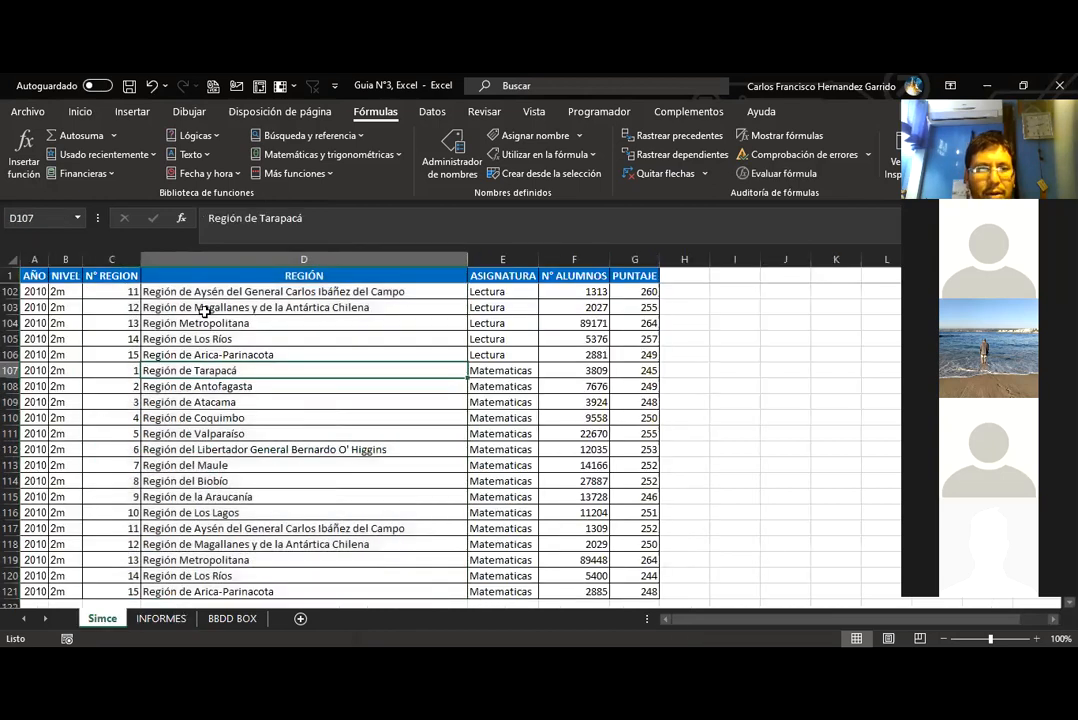
pyautogui.click(210, 271)
pyautogui.press('Down')
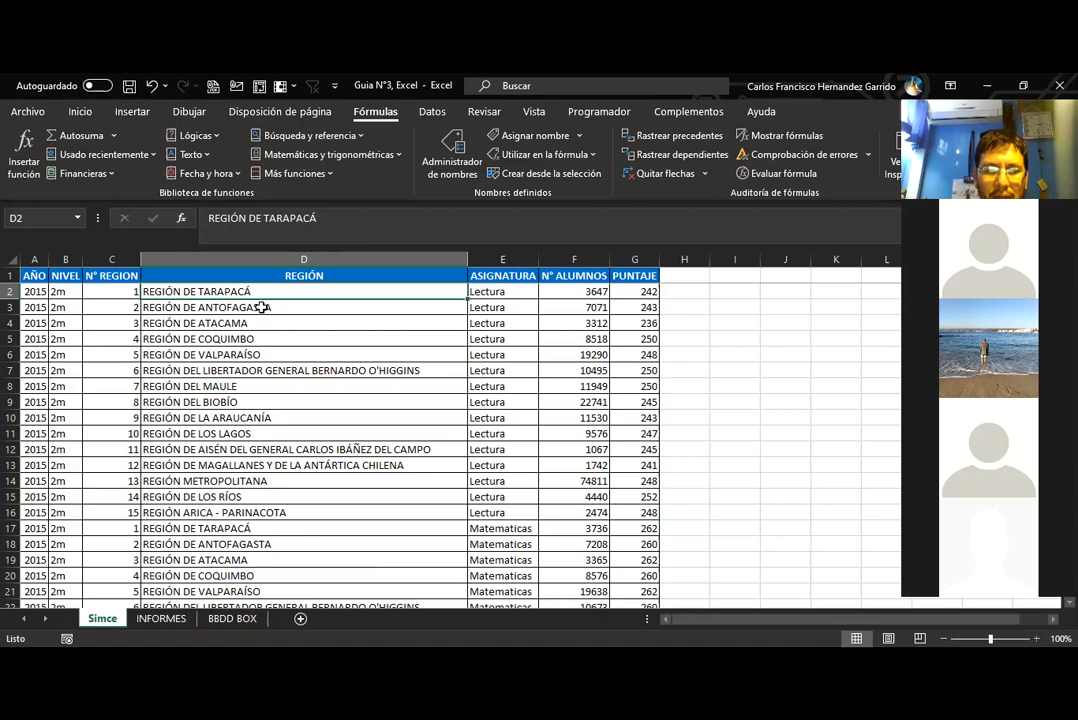
pyautogui.hotkey('ctrl', 'shift', 'Down')
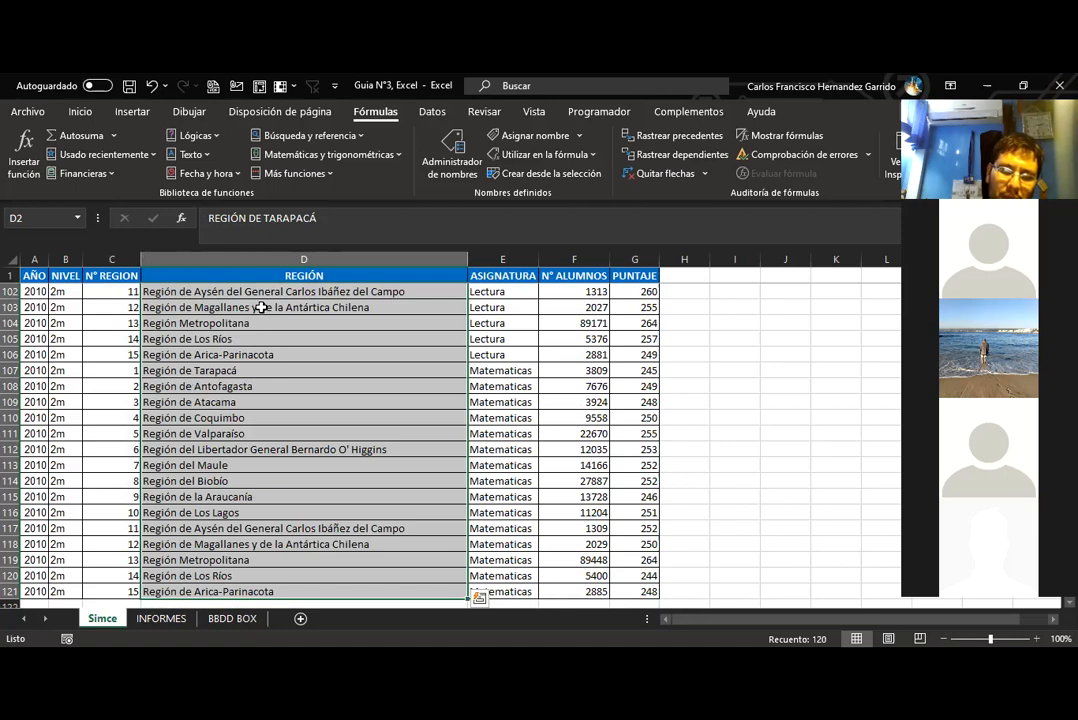
pyautogui.press('Delete')
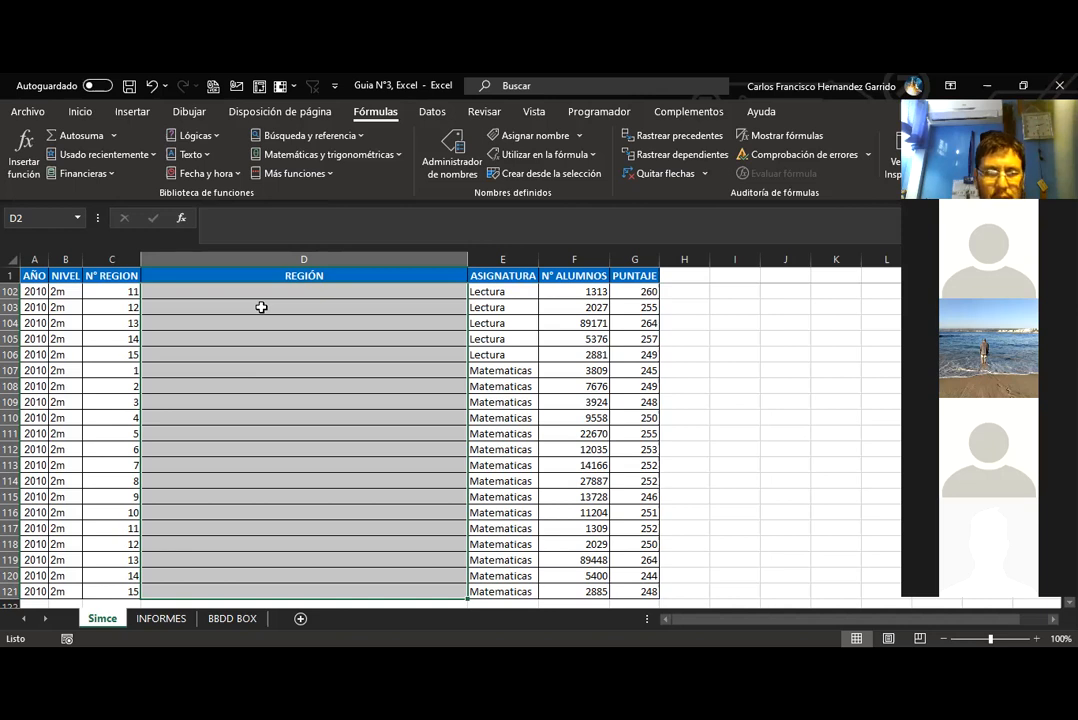
pyautogui.click(293, 275)
pyautogui.press('Down')
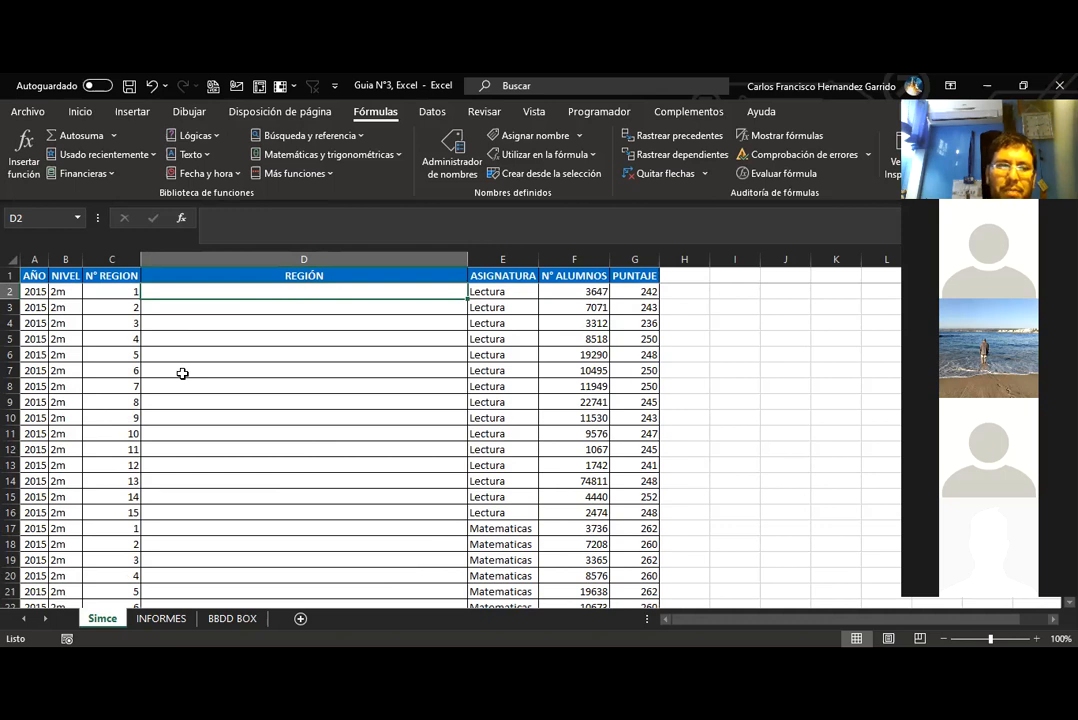
pyautogui.click(95, 291)
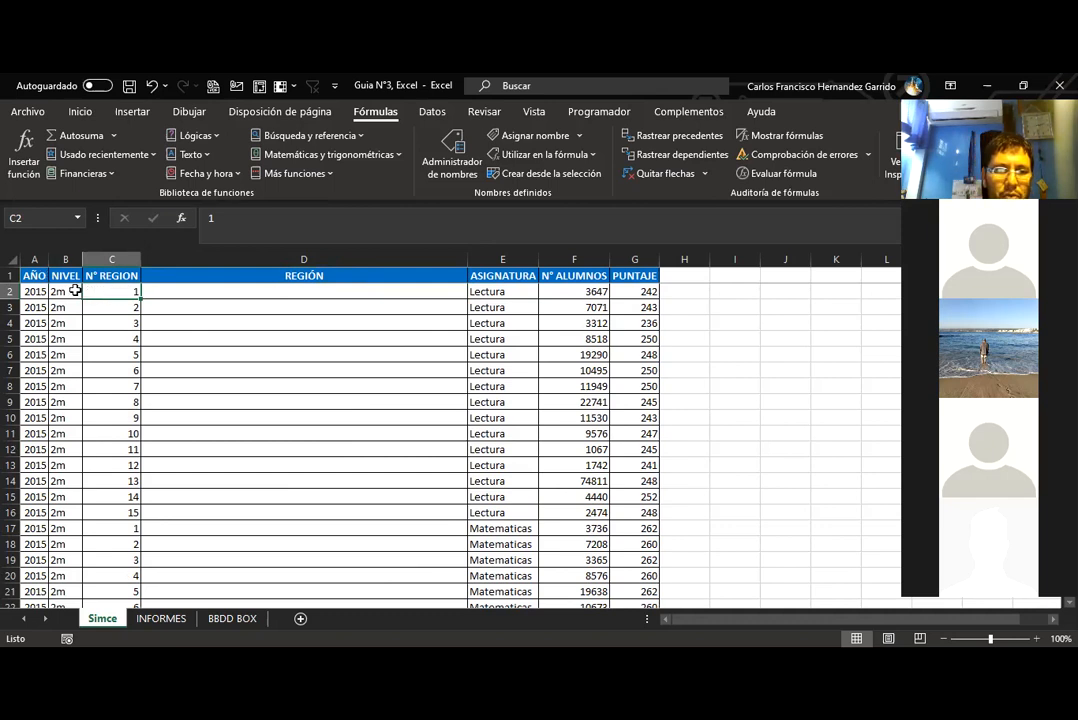
pyautogui.click(215, 293)
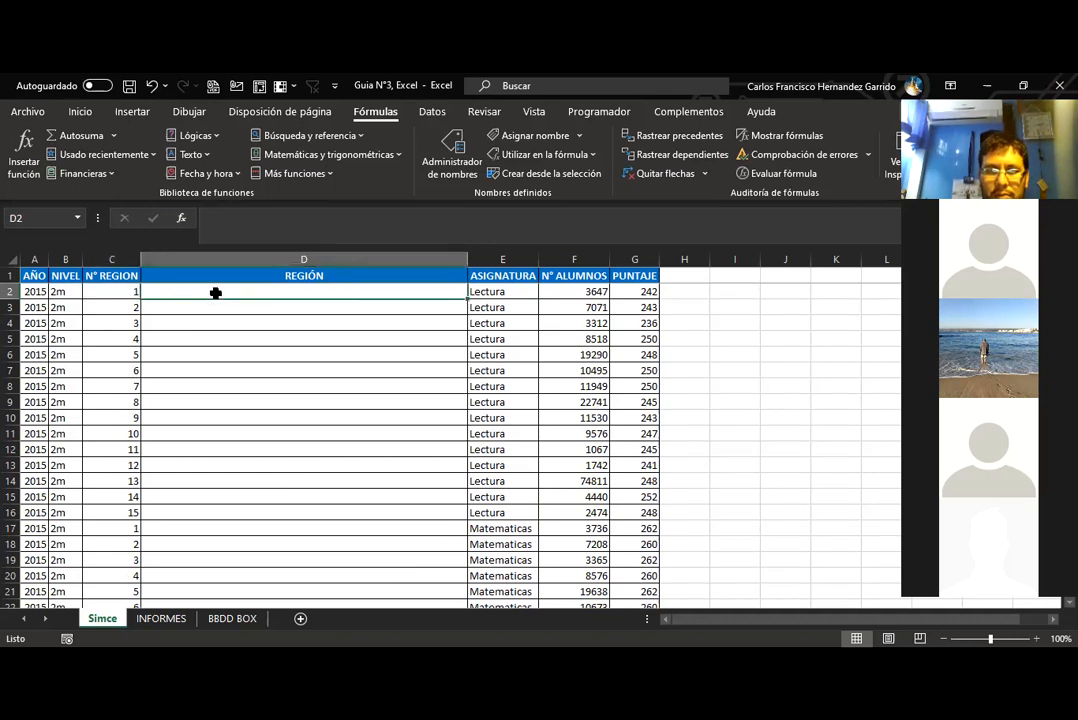
pyautogui.click(162, 619)
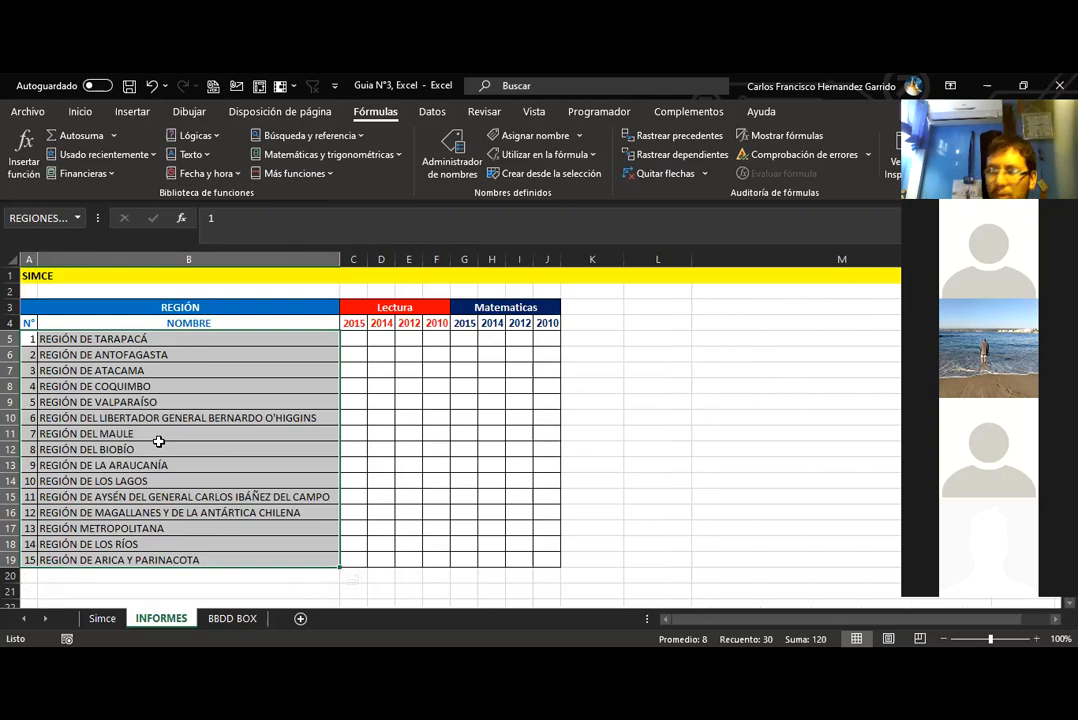
pyautogui.click(102, 619)
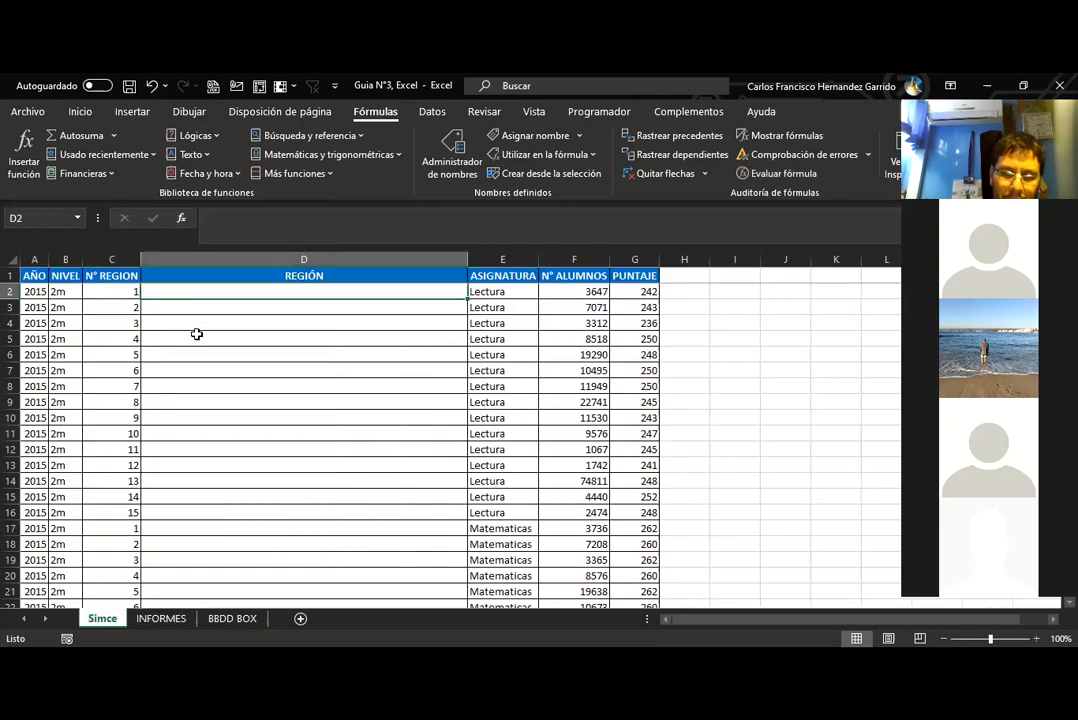
pyautogui.write('=')
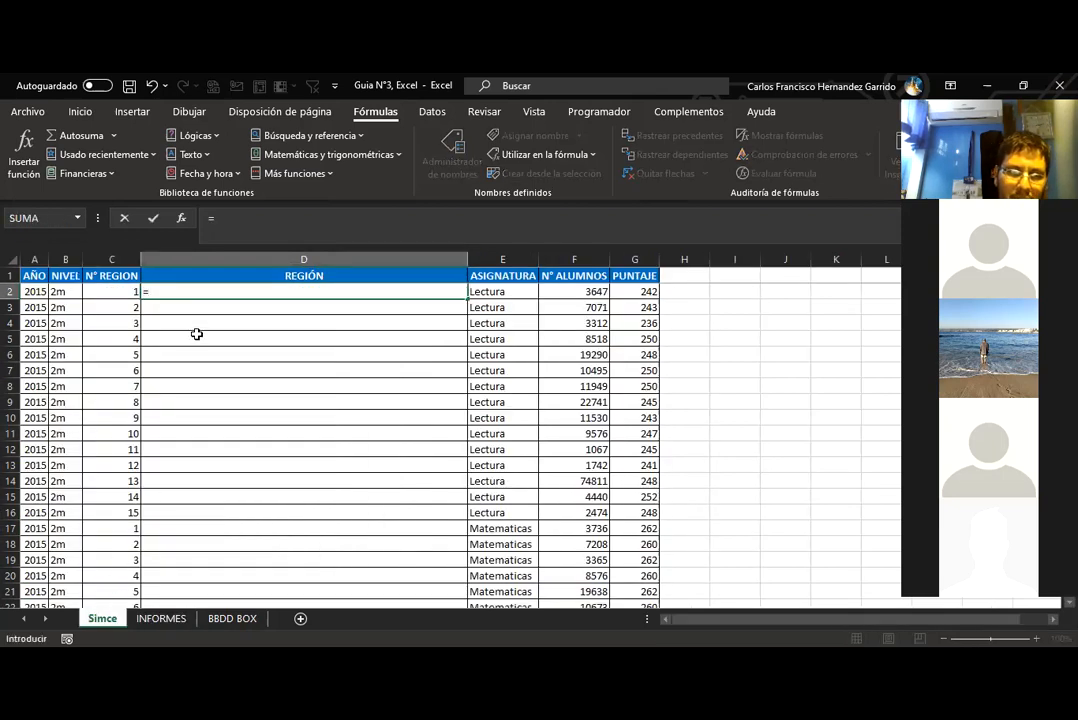
pyautogui.press('Escape')
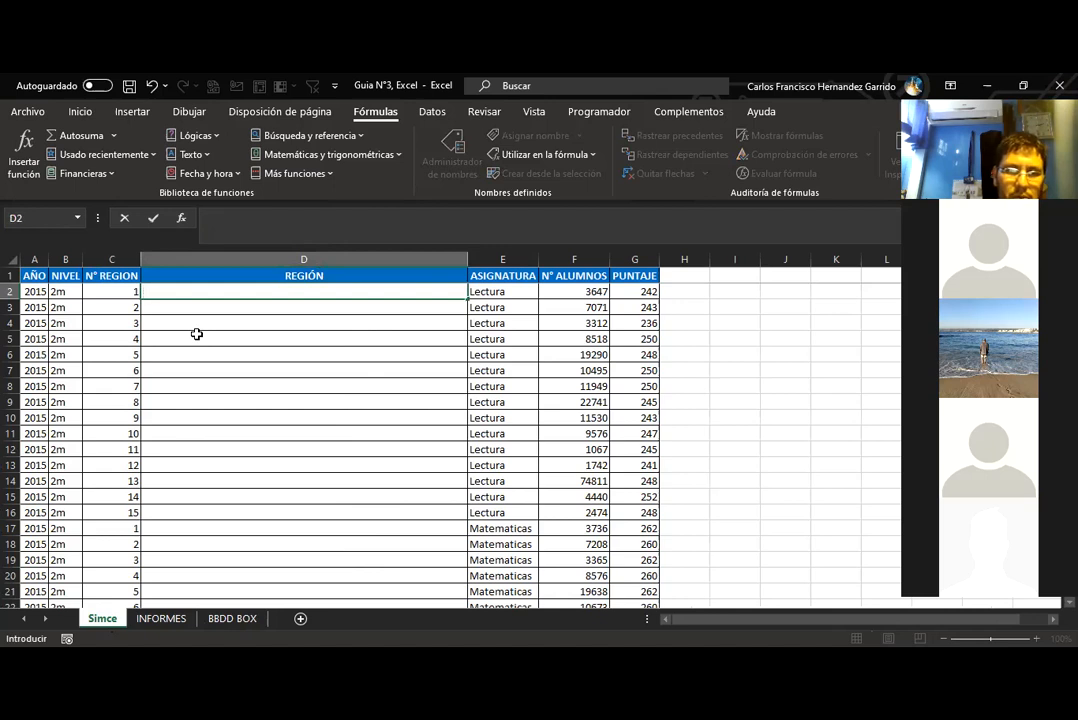
# Start a BUSCARV formula in cell D2 of the Simce sheet with C2 as the lookup value.
pyautogui.click(686, 434)
pyautogui.click(1040, 637)
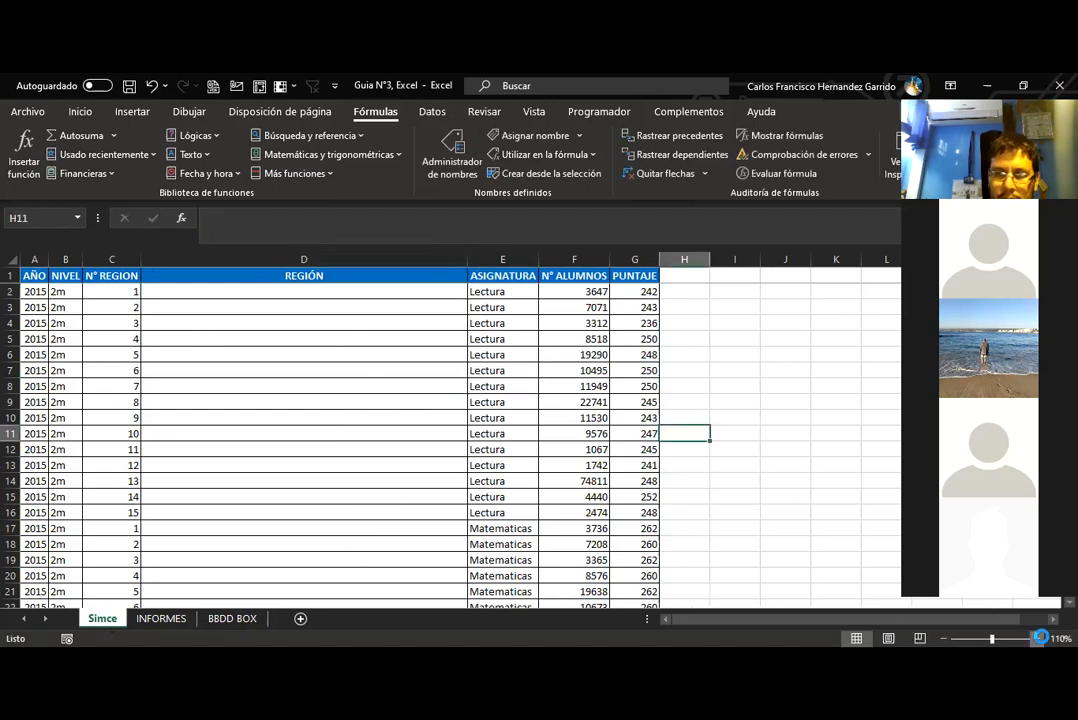
pyautogui.click(1040, 637)
pyautogui.click(1040, 637)
pyautogui.click(1040, 637)
pyautogui.click(1040, 637)
pyautogui.click(1040, 637)
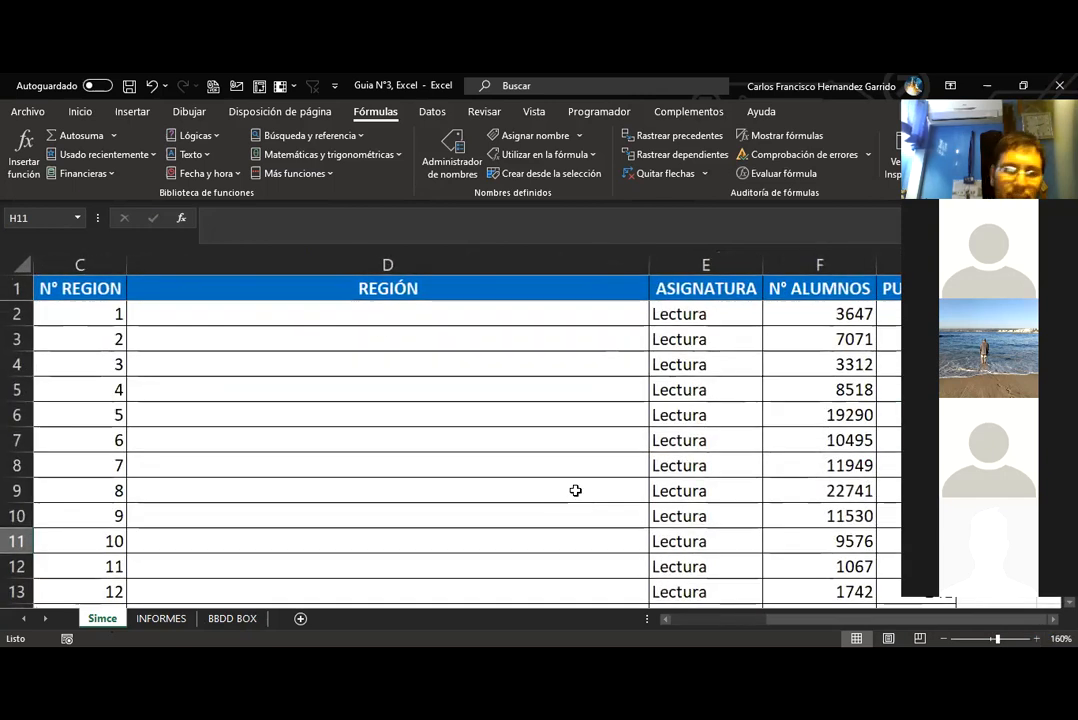
pyautogui.click(266, 317)
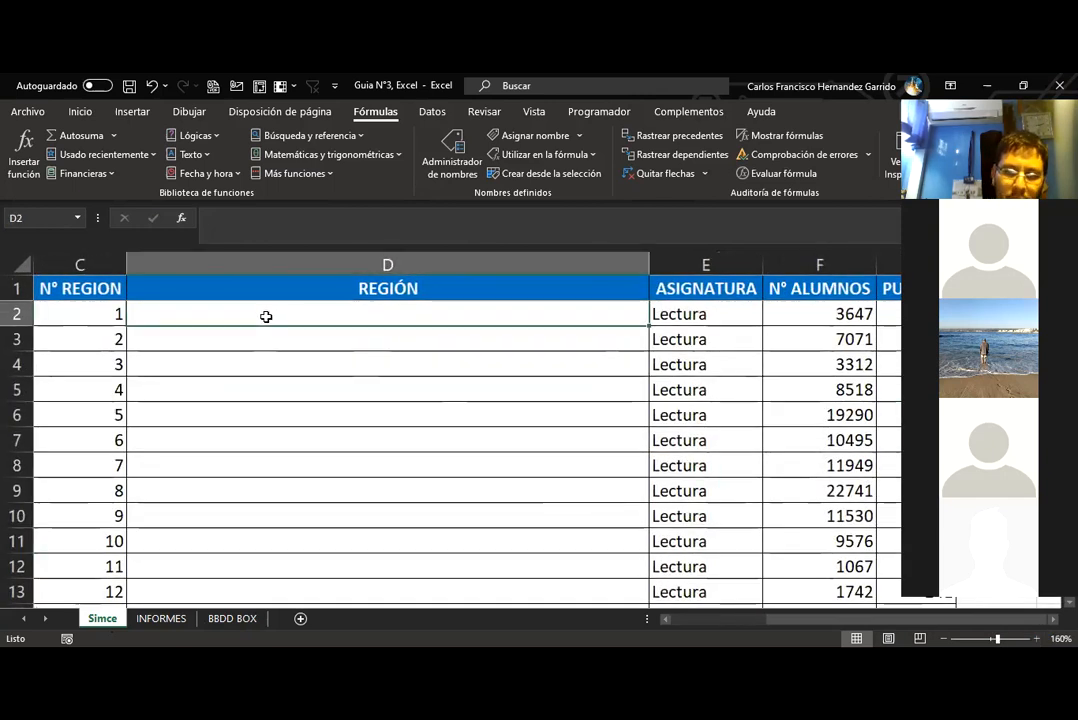
pyautogui.write('=')
pyautogui.press('BackSpace')
pyautogui.write('BUSV')
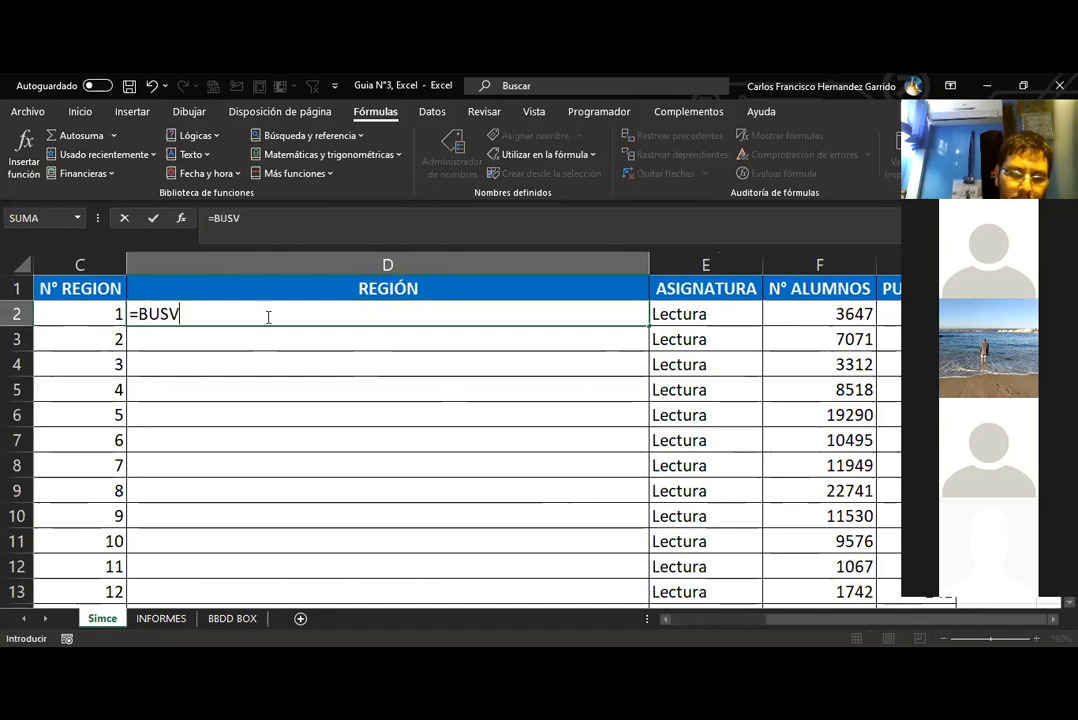
pyautogui.press('BackSpace')
pyautogui.write('CA')
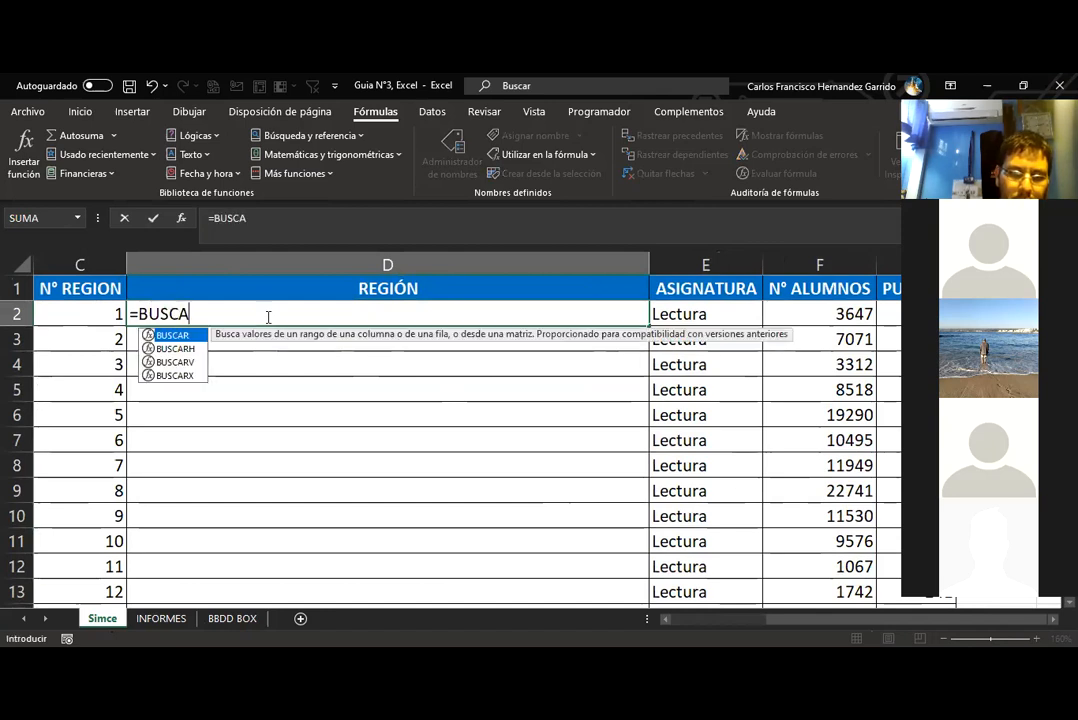
pyautogui.write('RV(')
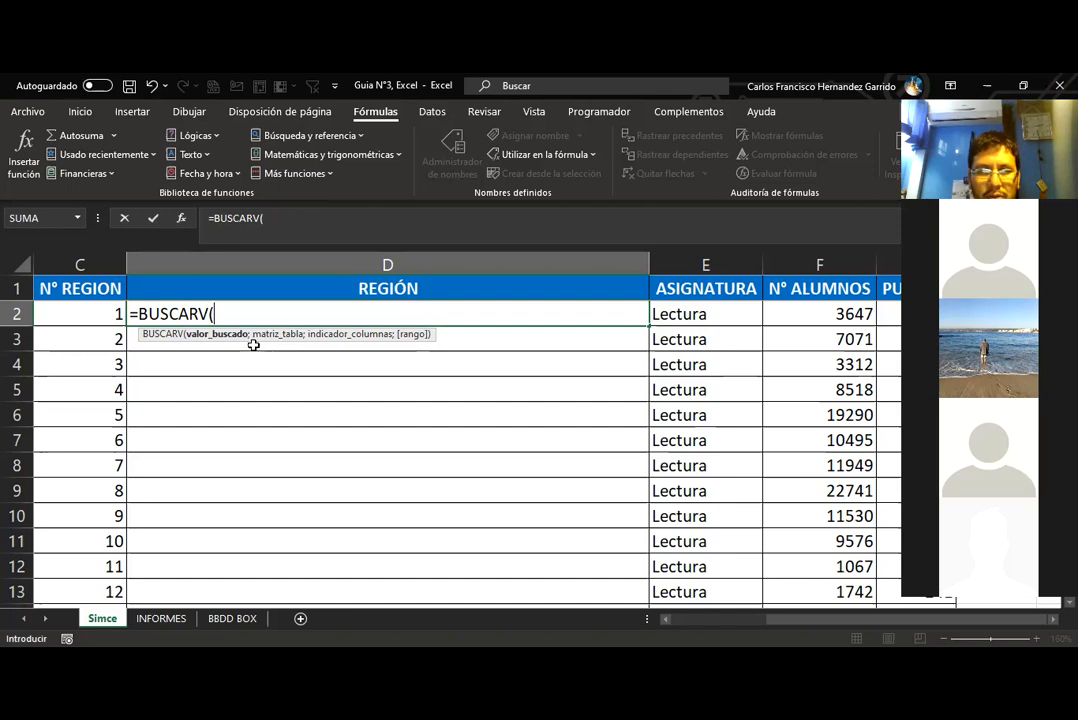
pyautogui.click(104, 312)
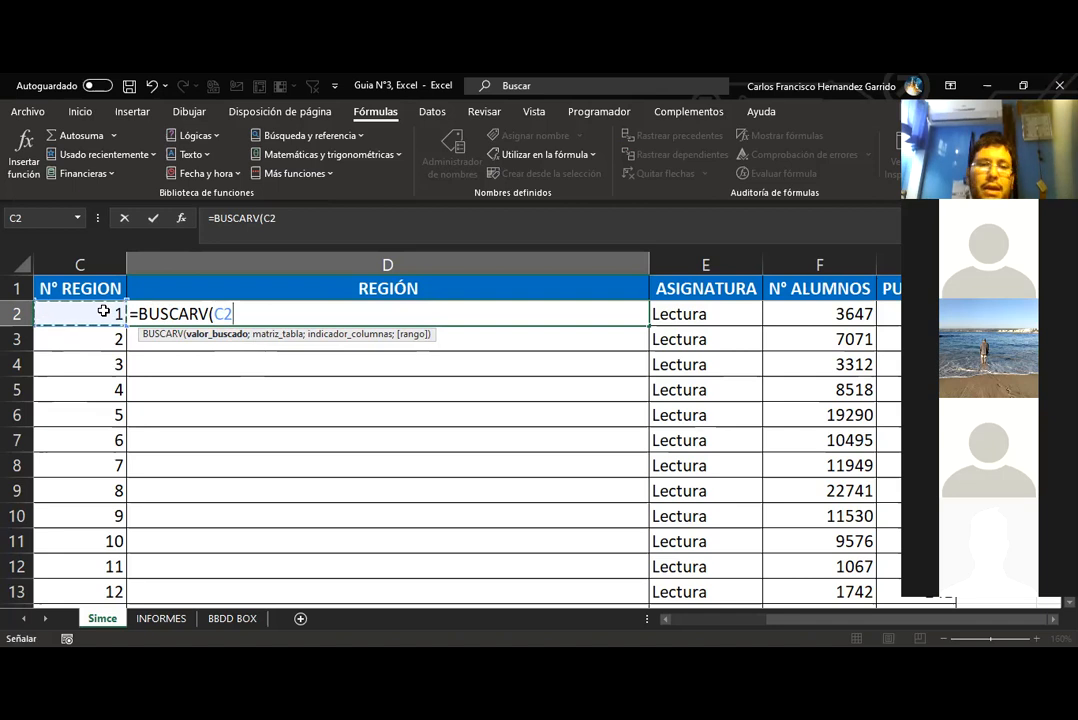
pyautogui.write(';')
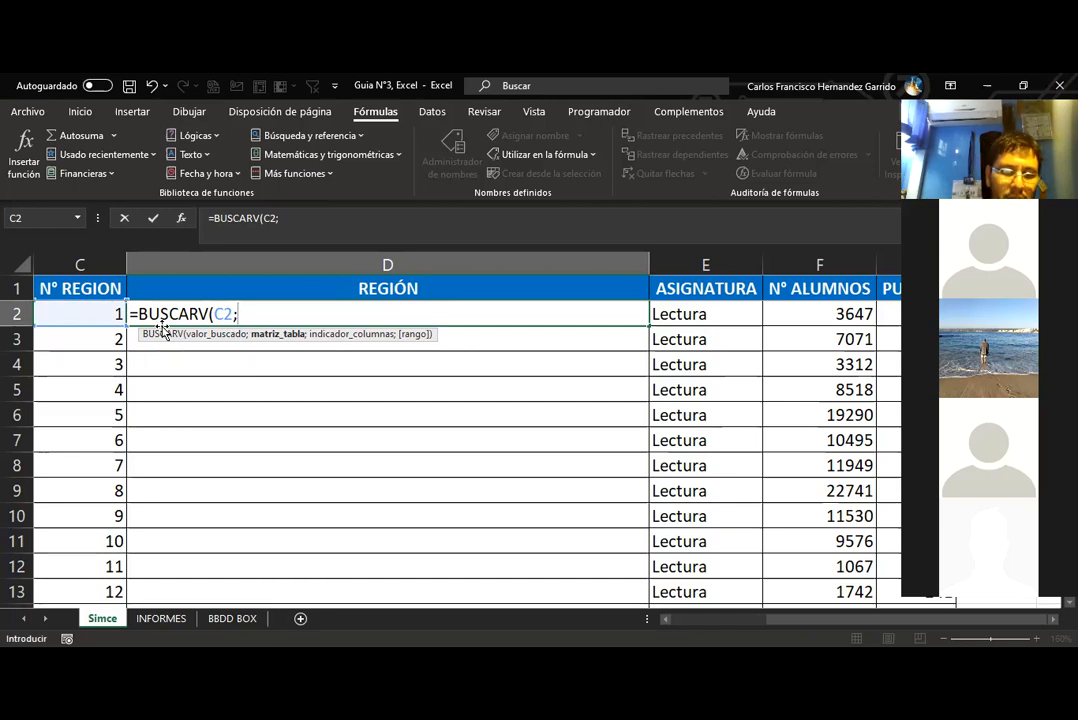
# Use the named range REGIONES_CHILE as the table array of the BUSCARV formula in D2.
pyautogui.write('RE')
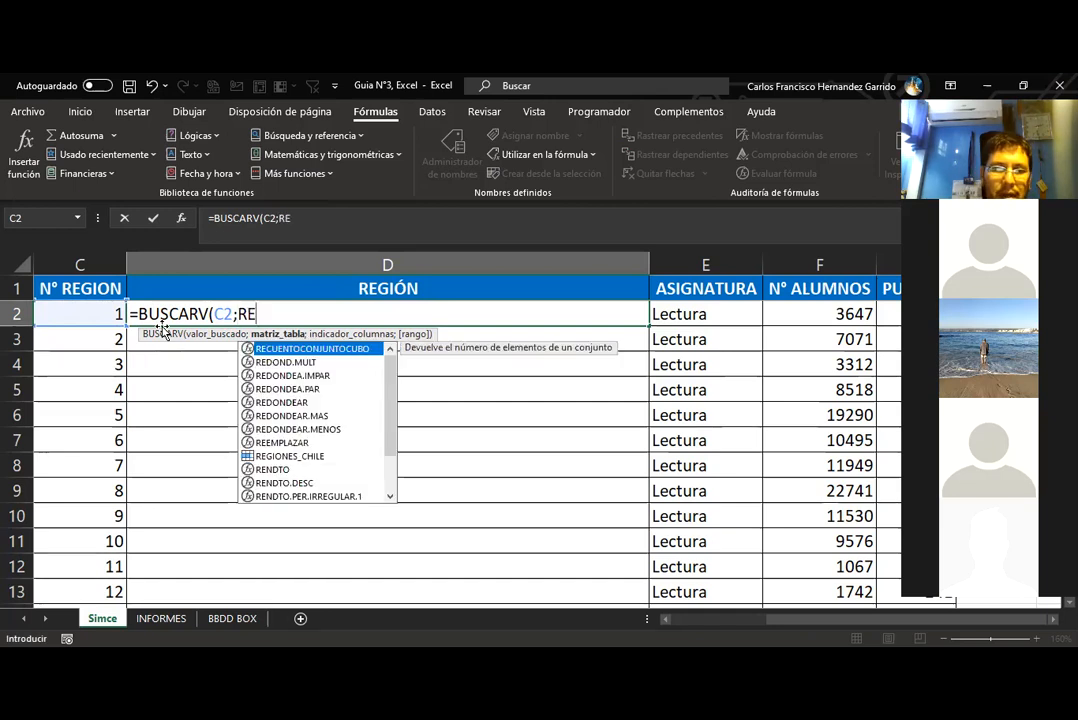
pyautogui.press('Down')
pyautogui.press('Down')
pyautogui.press('Down')
pyautogui.press('Down')
pyautogui.press('Down')
pyautogui.press('Down')
pyautogui.press('Down')
pyautogui.press('Down')
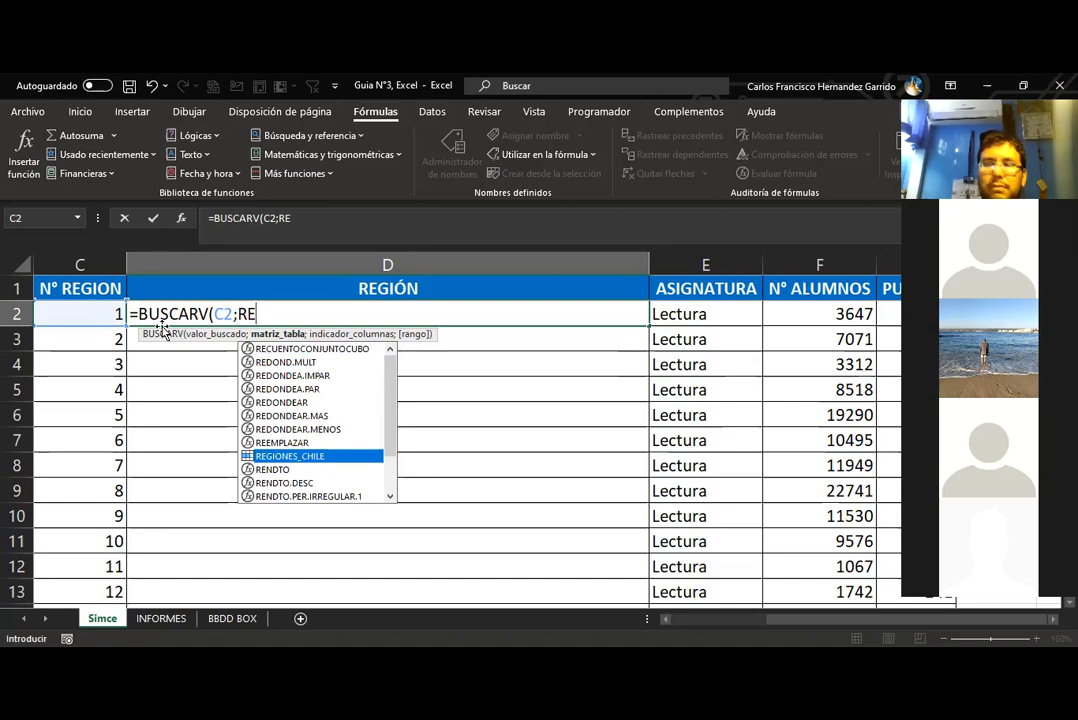
pyautogui.press('Tab')
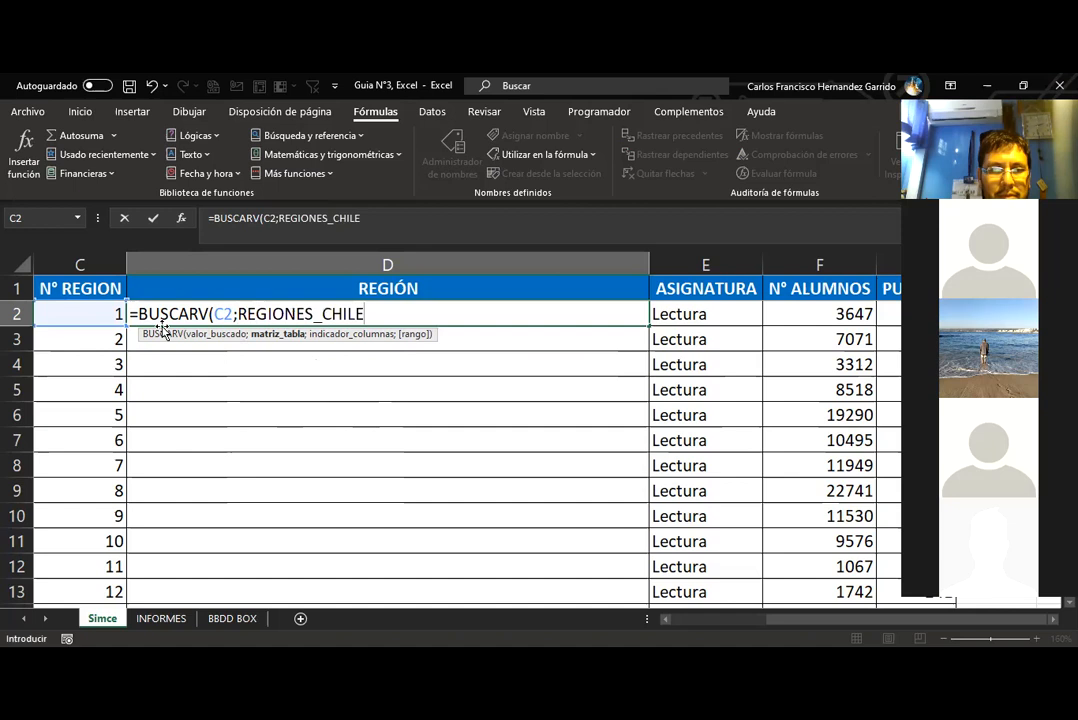
pyautogui.write(';')
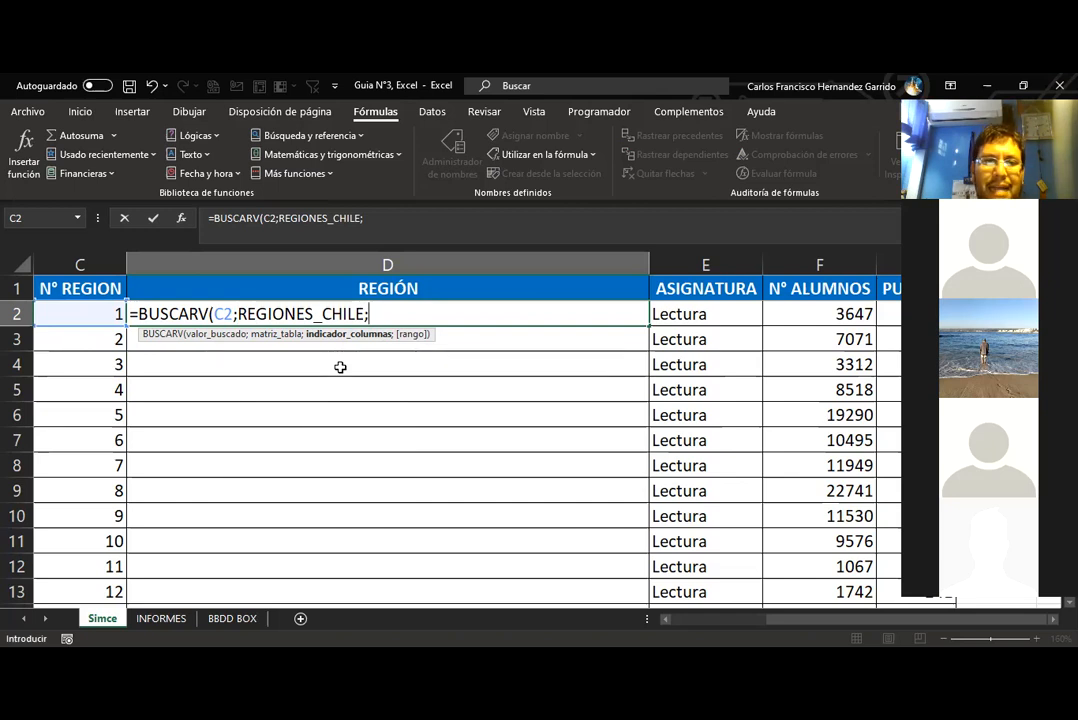
# Complete the D2 formula with column index 2 and FALSO for an exact match, and enter it.
pyautogui.write('2')
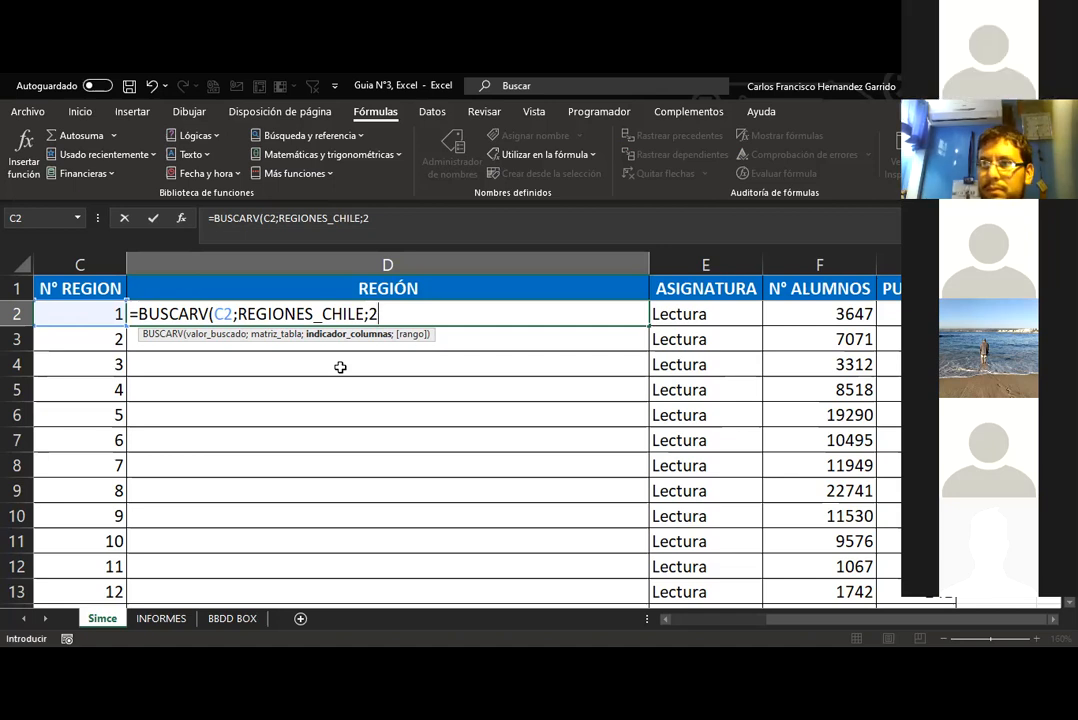
pyautogui.write('-')
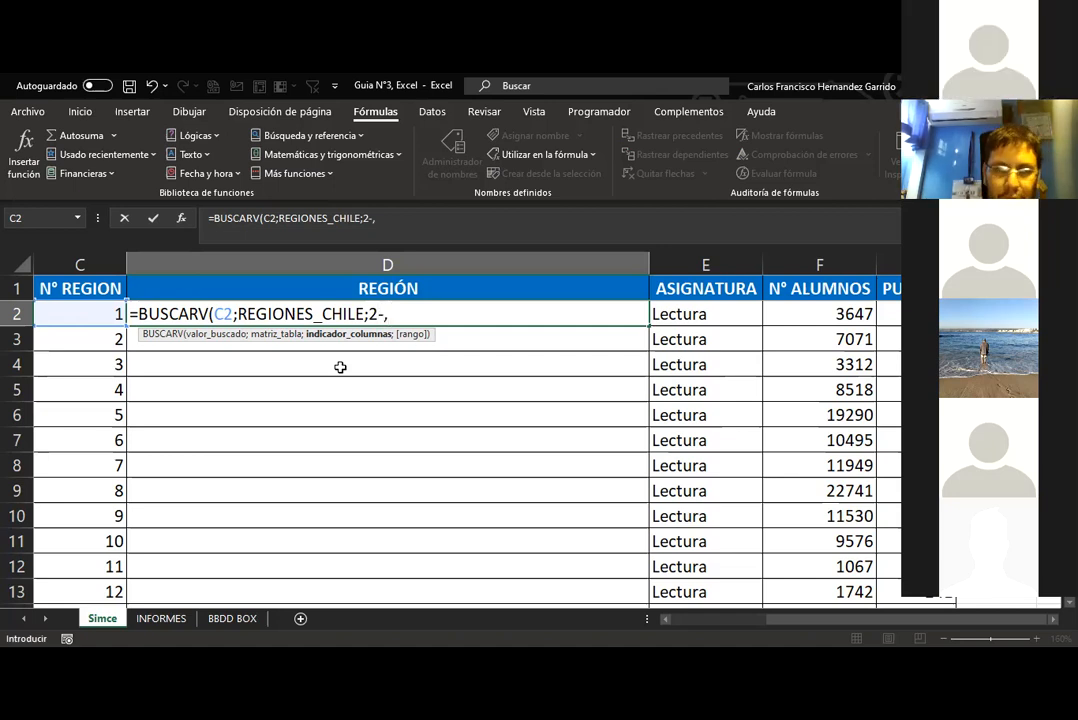
pyautogui.press('BackSpace')
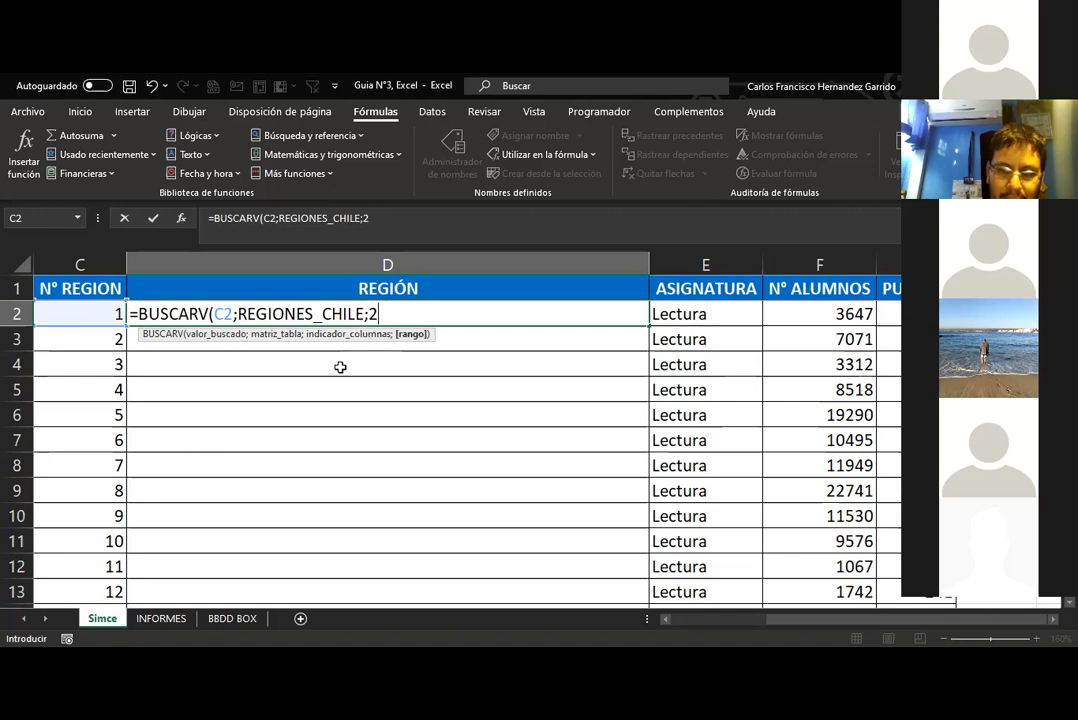
pyautogui.write(';')
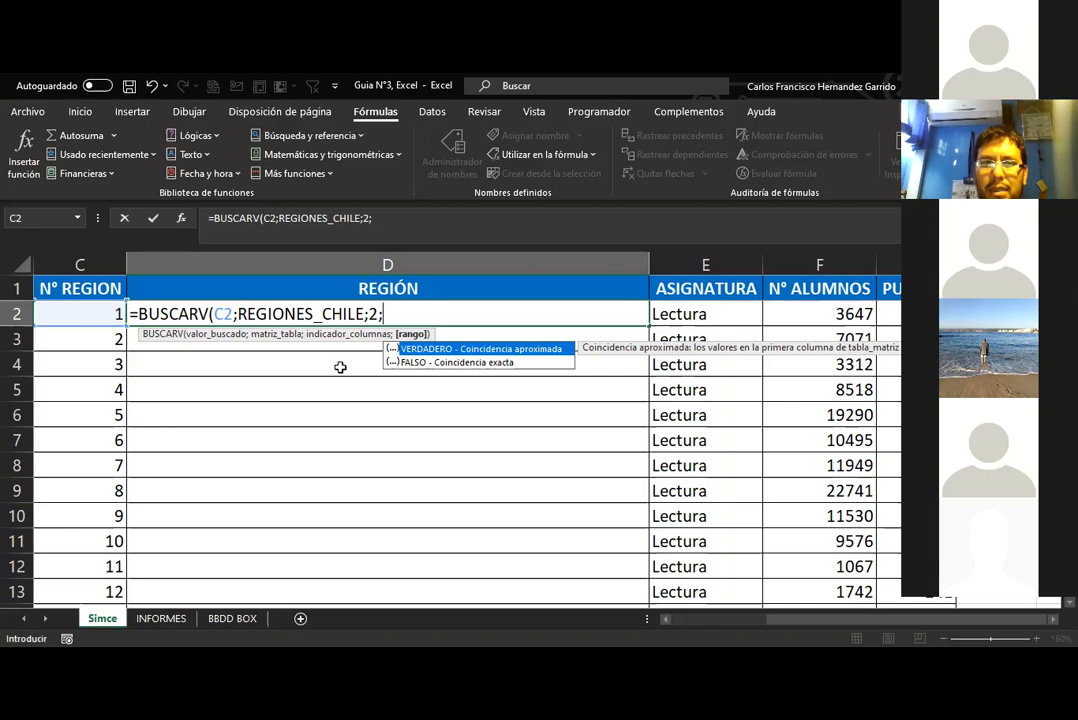
pyautogui.doubleClick(424, 362)
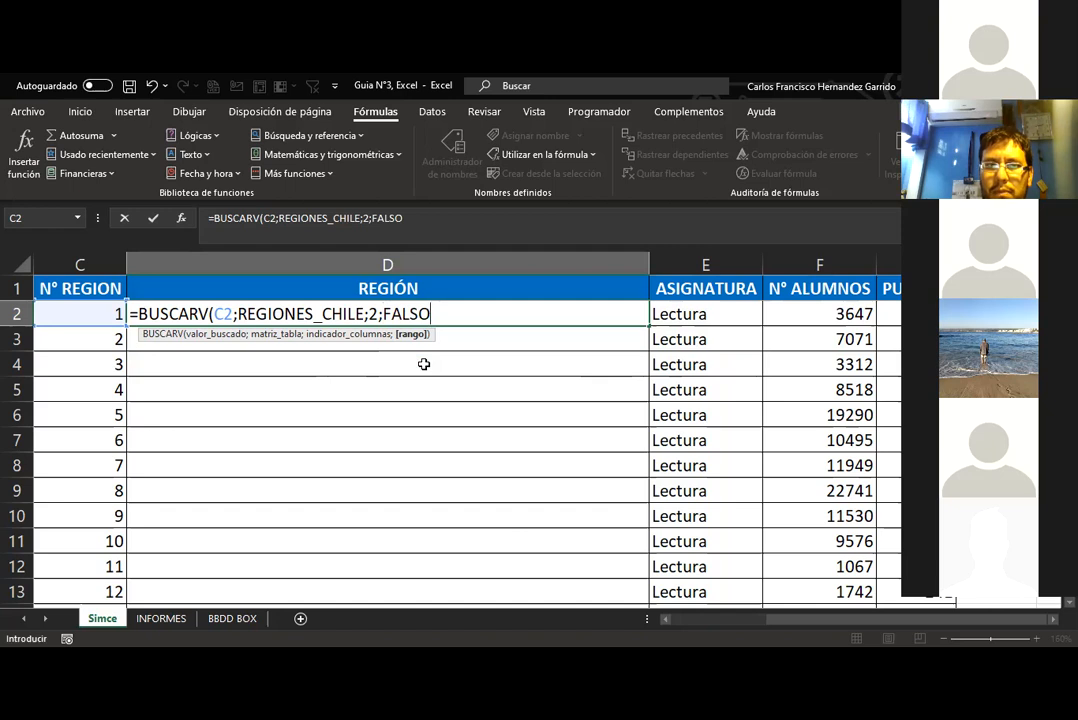
pyautogui.write('=')
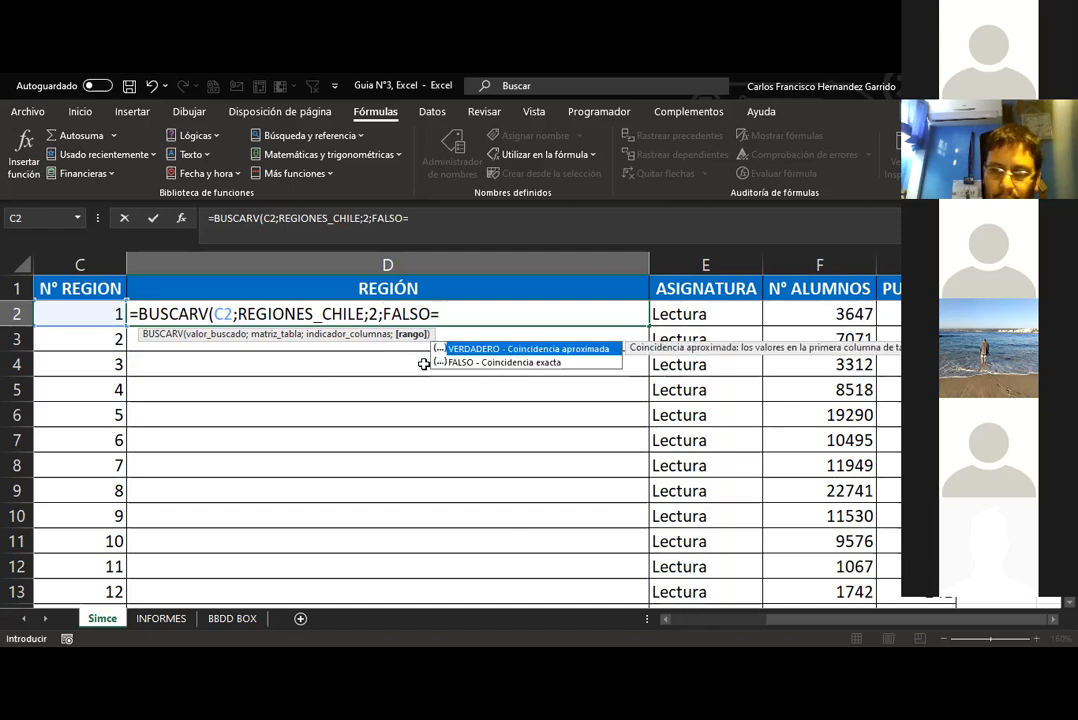
pyautogui.press('BackSpace')
pyautogui.write(')')
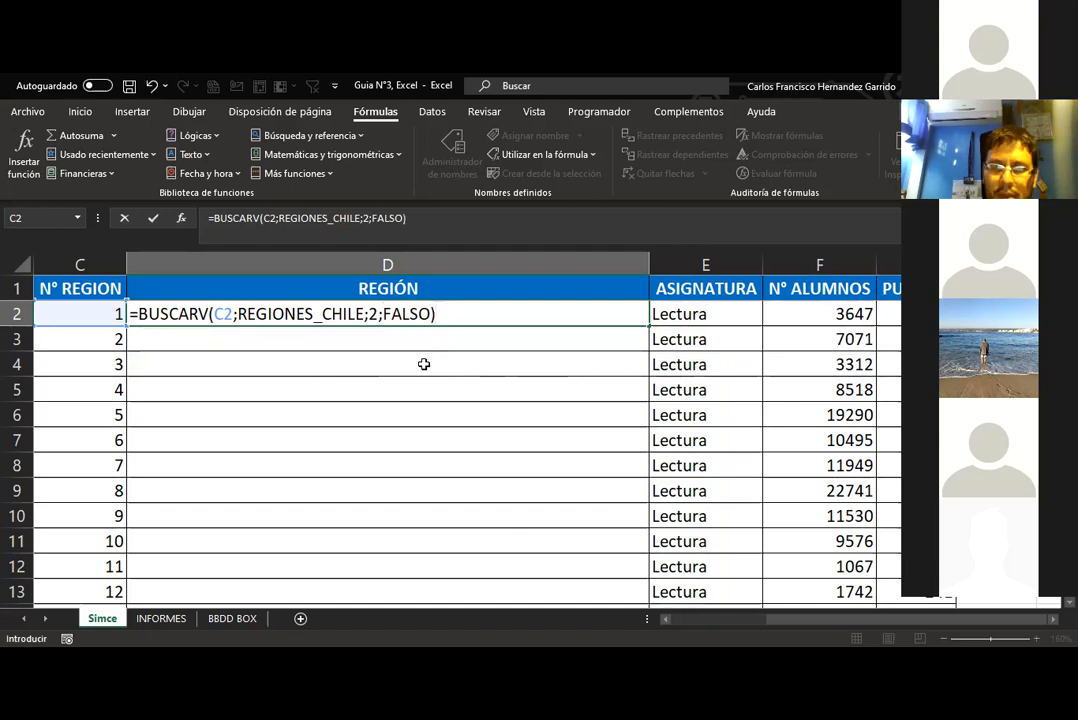
pyautogui.press('Return')
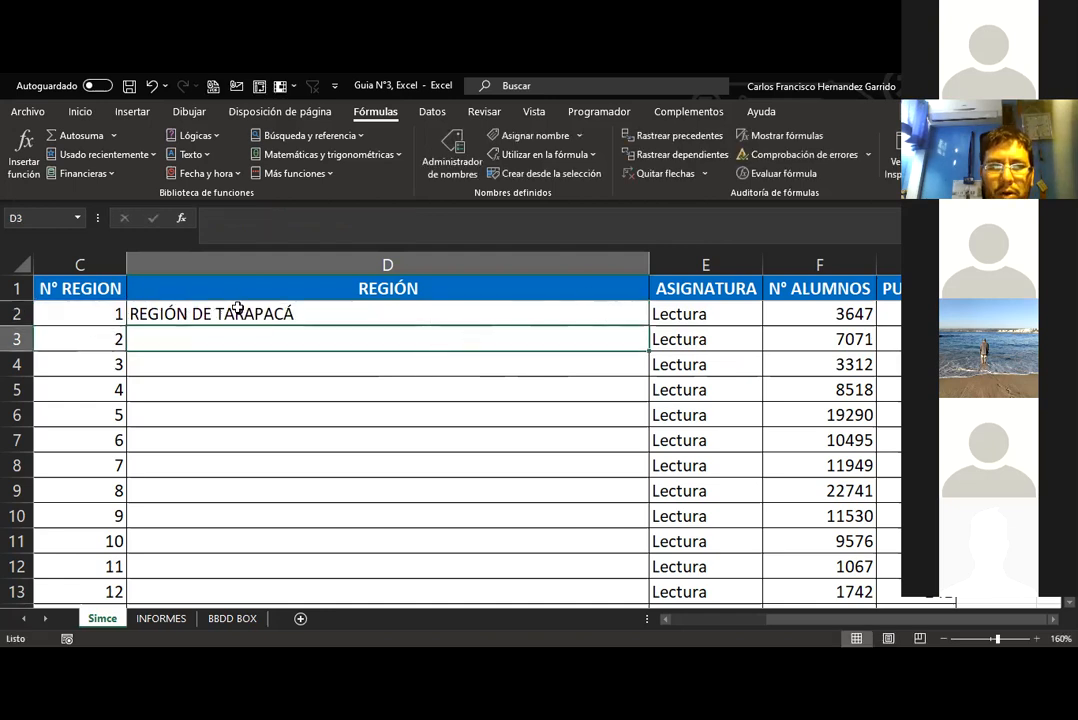
# Fill the BUSCARV formula from D2 down the whole REGIÓN column and look over the filled rows.
pyautogui.click(488, 313)
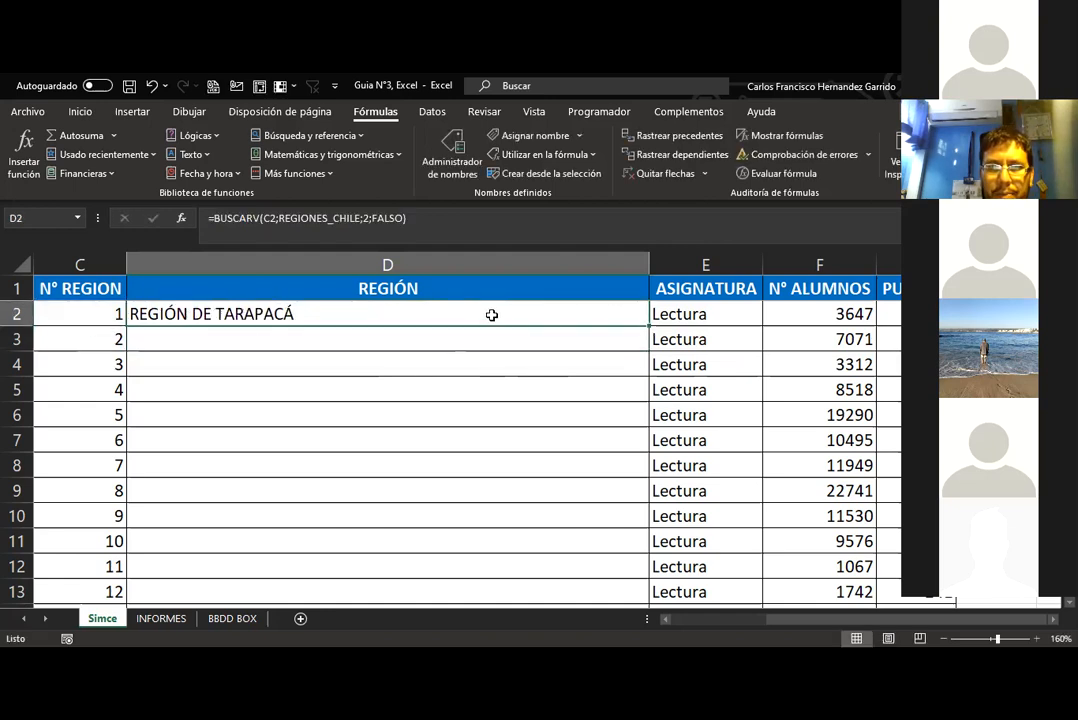
pyautogui.doubleClick(649, 326)
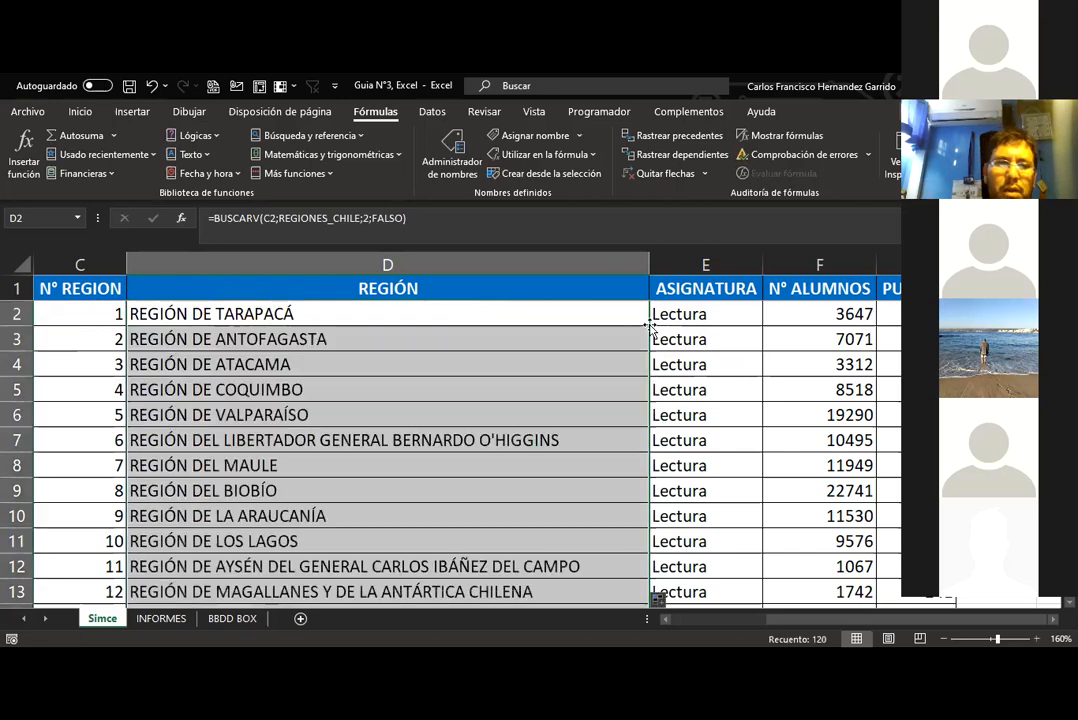
pyautogui.scroll(-17, 385, 448)
pyautogui.scroll(-20, 403, 453)
pyautogui.scroll(20, 403, 453)
pyautogui.scroll(20, 403, 453)
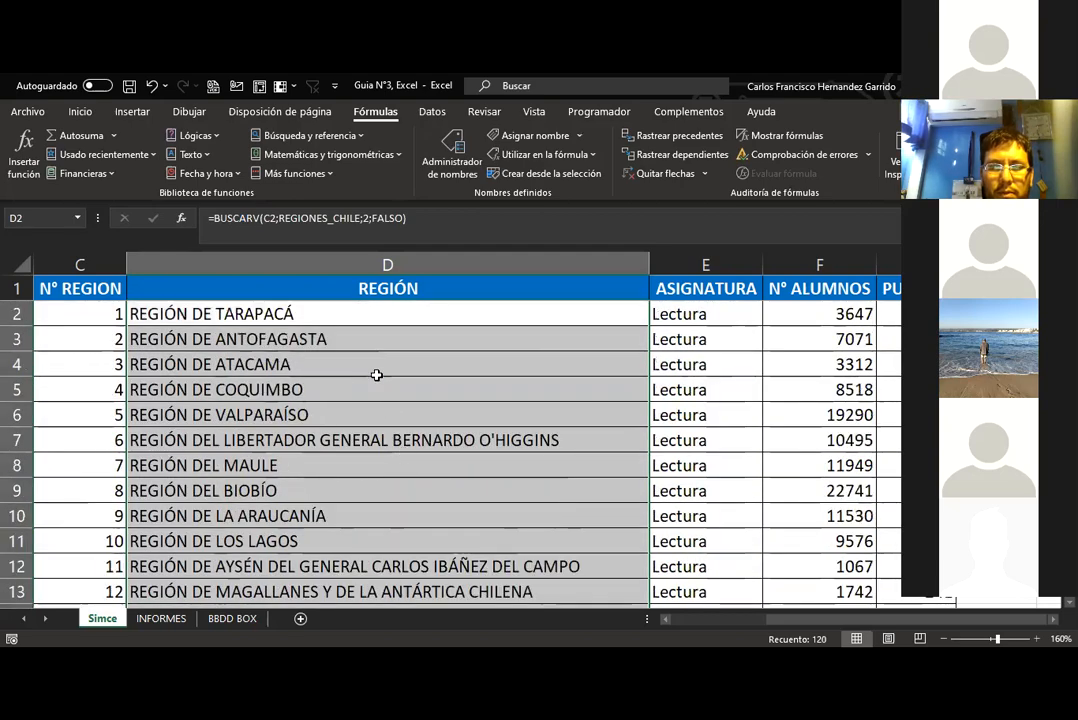
# Compare the D2 lookup with the N° and NOMBRE columns of the region table on the INFORMES sheet.
pyautogui.click(348, 309)
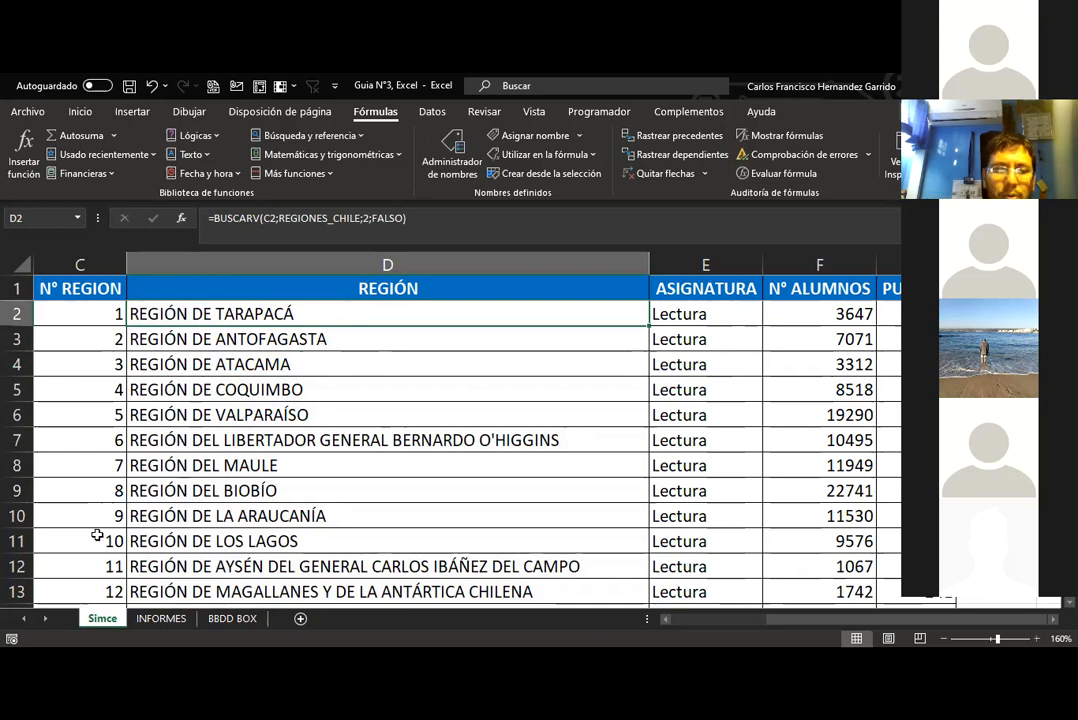
pyautogui.click(165, 620)
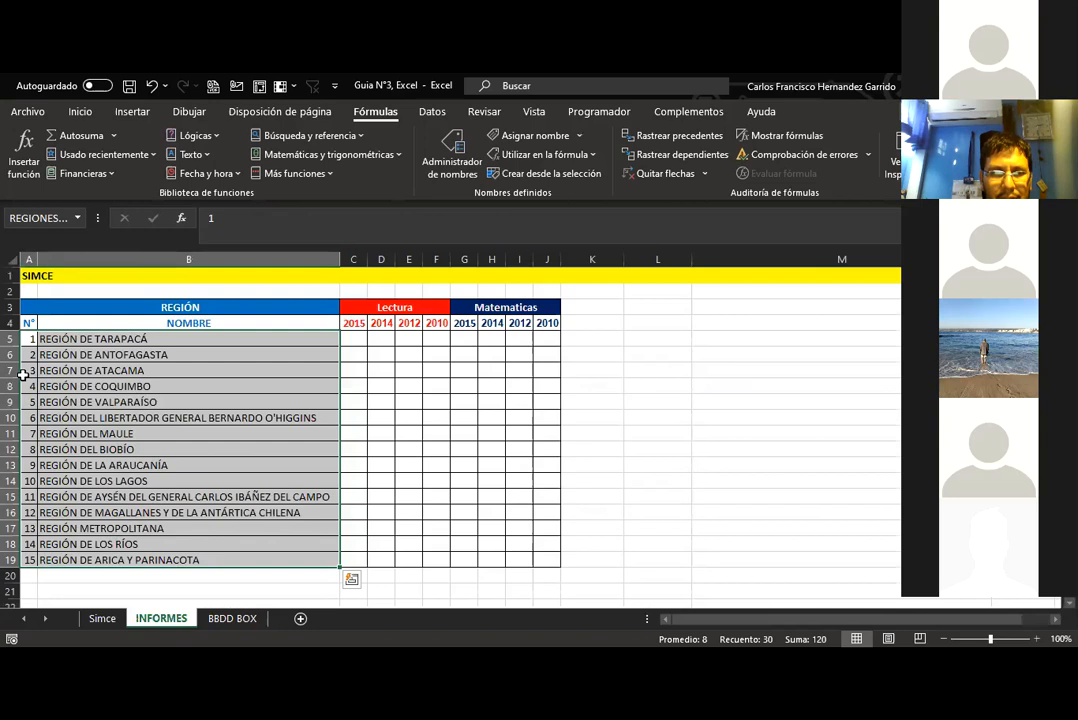
pyautogui.moveTo(26, 340); pyautogui.dragTo(150, 561)
pyautogui.moveTo(21, 339); pyautogui.dragTo(30, 553)
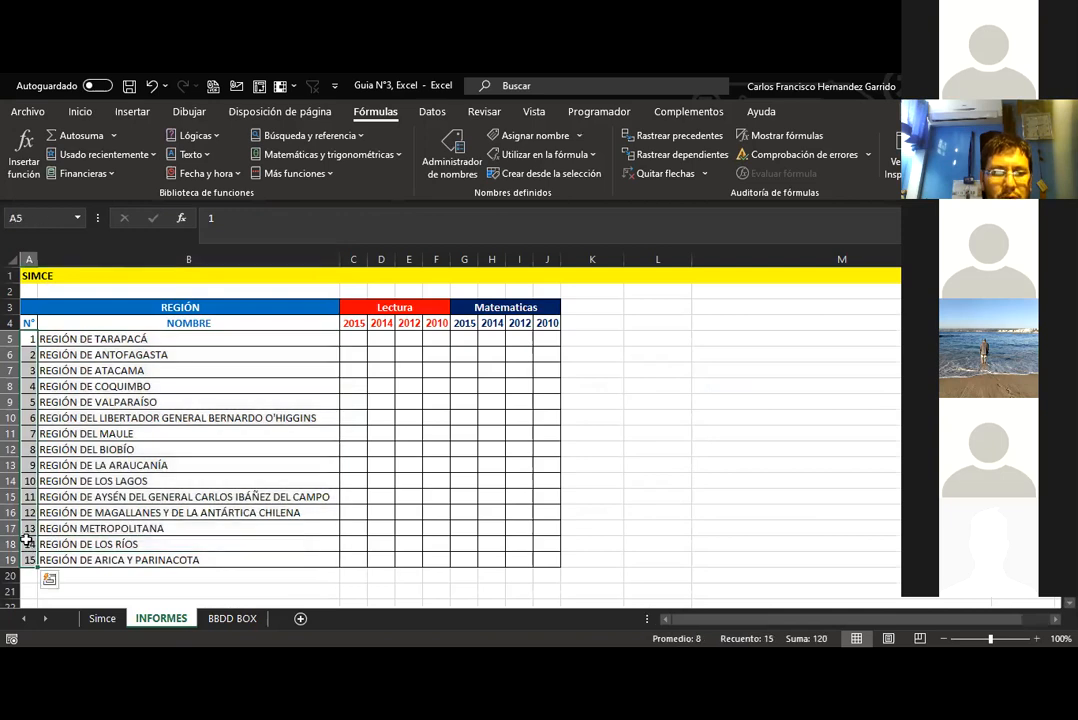
pyautogui.moveTo(67, 339); pyautogui.dragTo(112, 543)
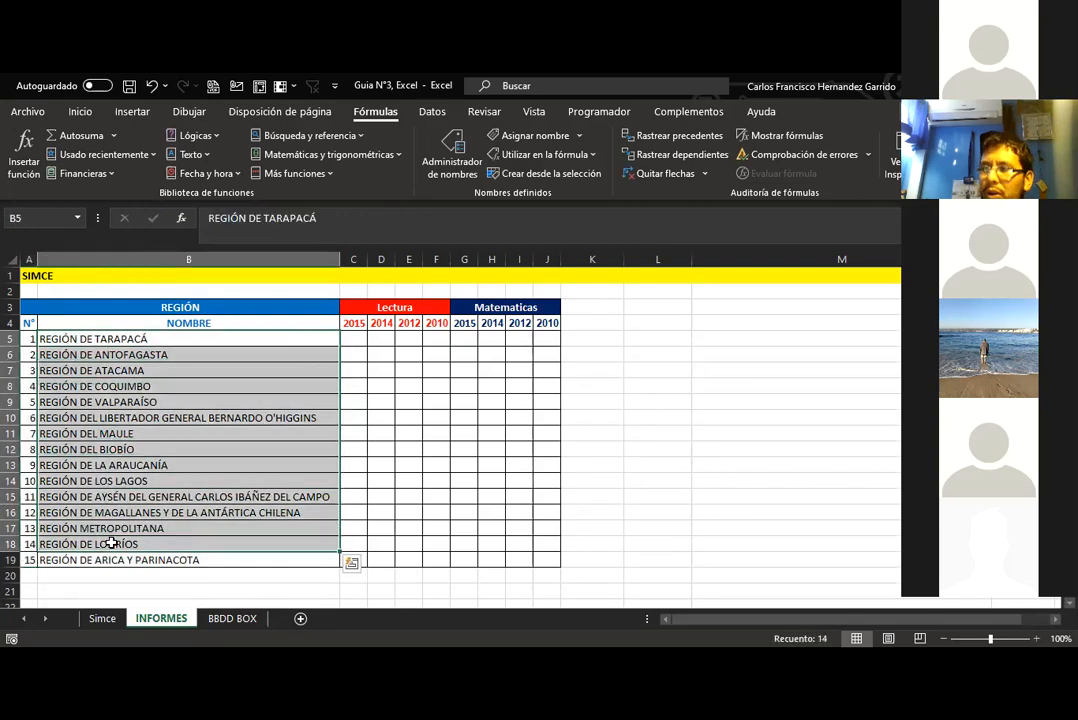
# Review the arguments of the BUSCARV formula in D2 of the Simce sheet without changing them.
pyautogui.click(100, 624)
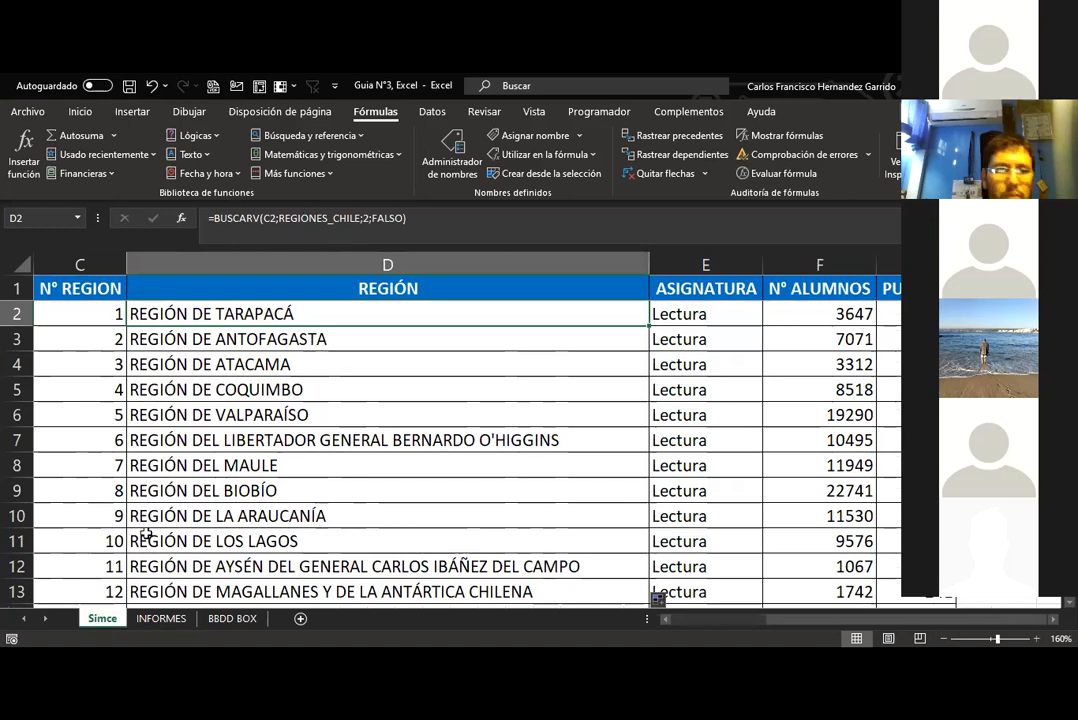
pyautogui.press('F2')
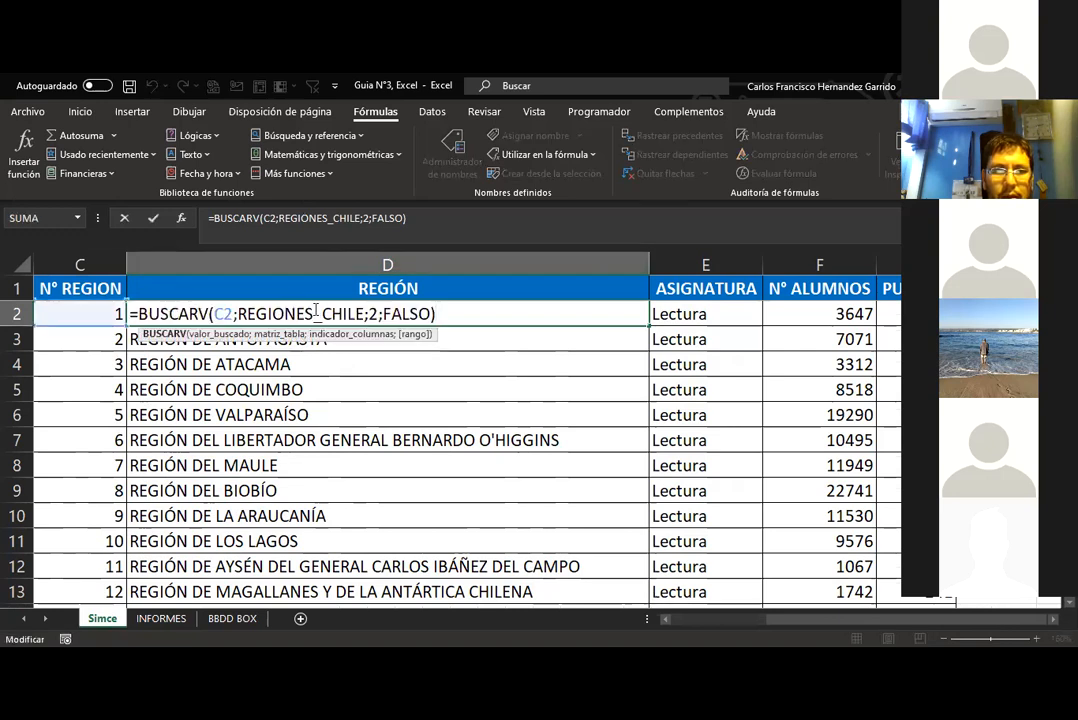
pyautogui.click(431, 314)
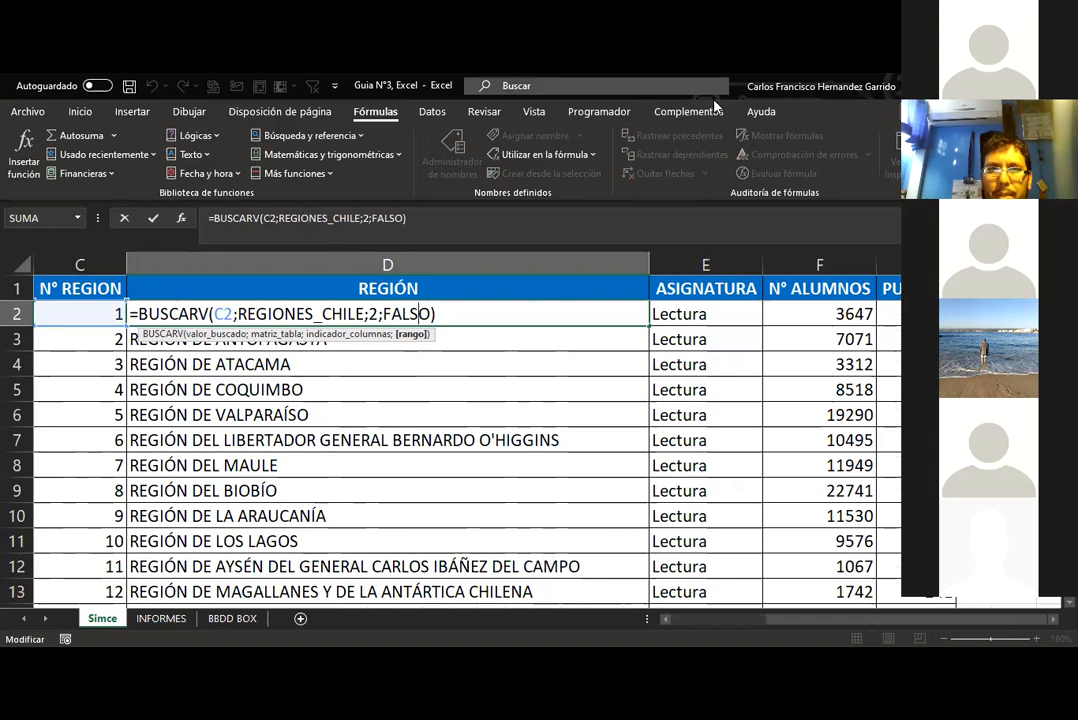
pyautogui.hotkey('ctrl', 'Return')
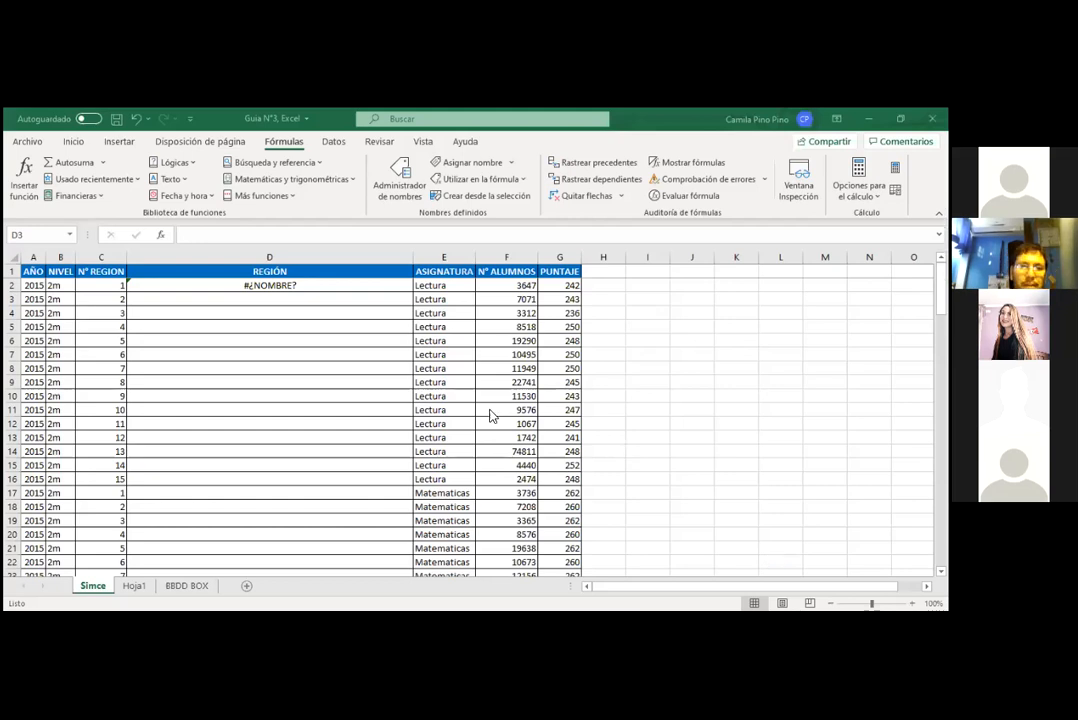
# Check the table name used in D2's BUSCARV formula against the defined names of this second Guia N°3 workbook.
pyautogui.click(265, 286)
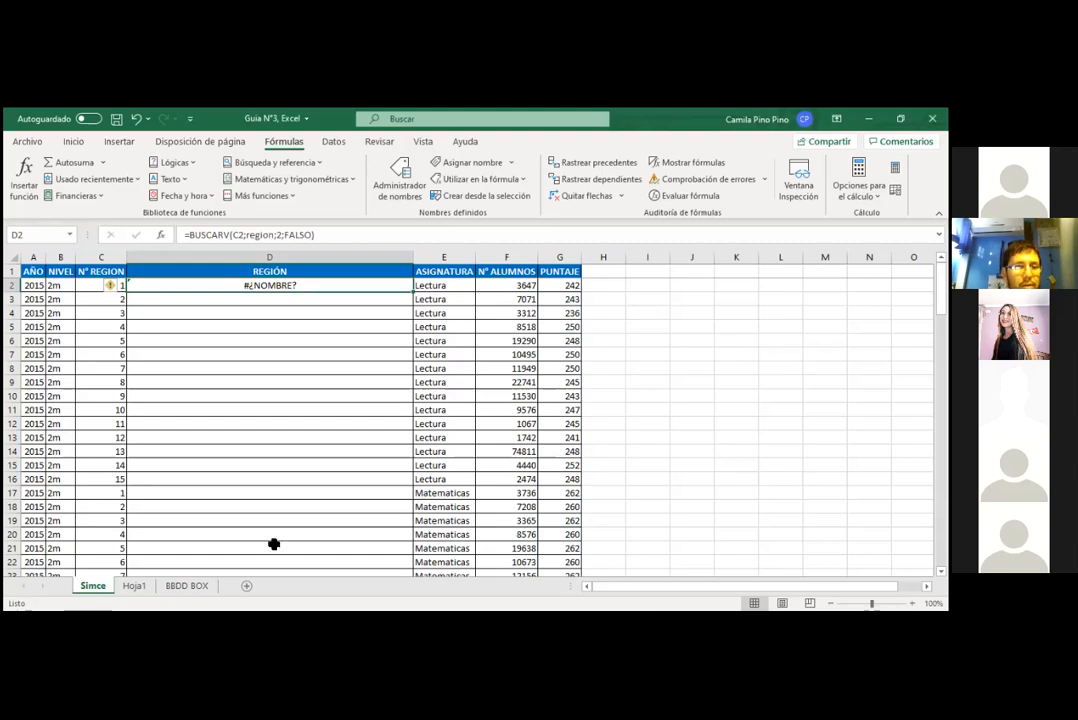
pyautogui.click(409, 170)
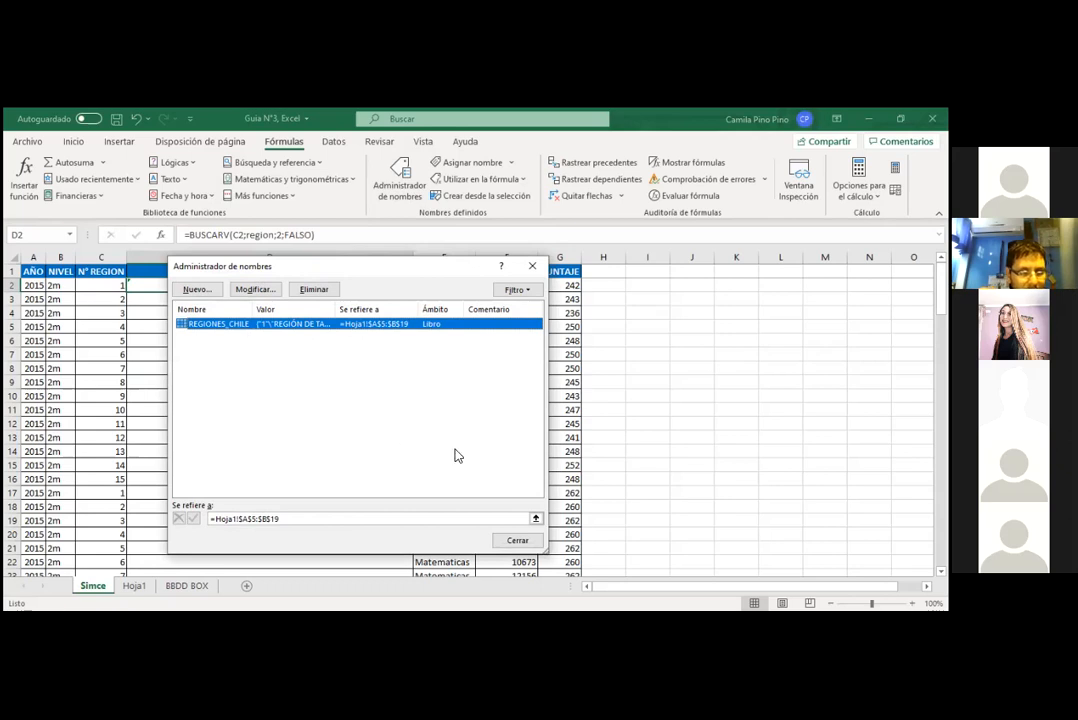
pyautogui.click(502, 543)
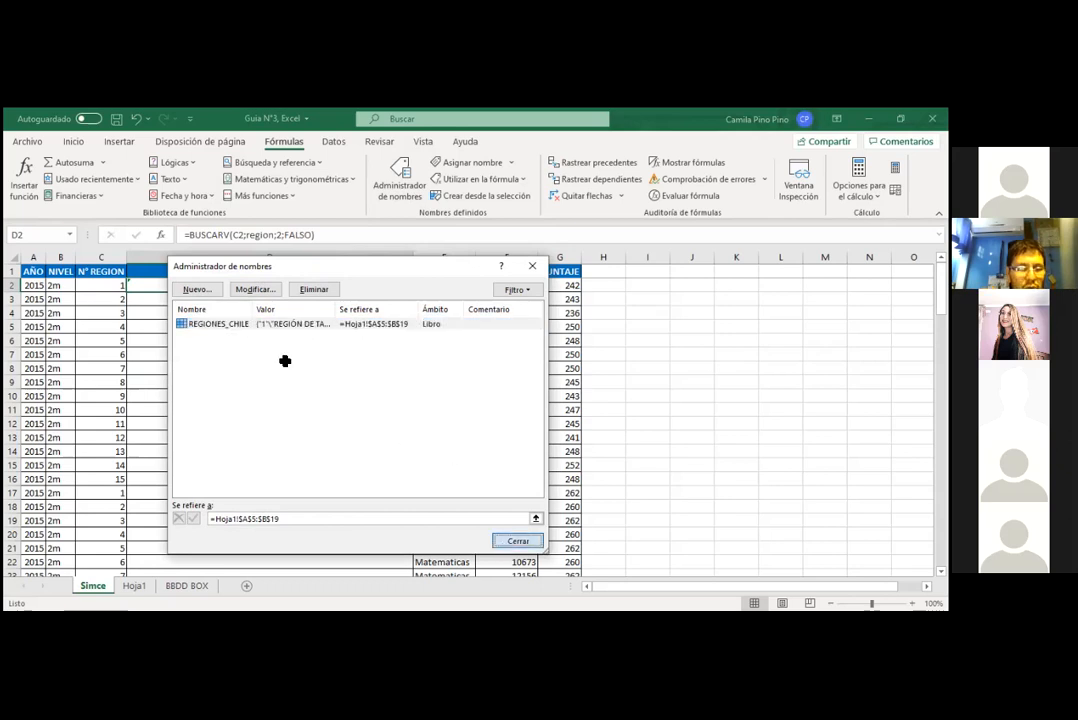
# Replace the table argument in D2's BUSCARV formula with the defined name REGIONES_CHILE, clearing the arguments after it.
pyautogui.doubleClick(270, 287)
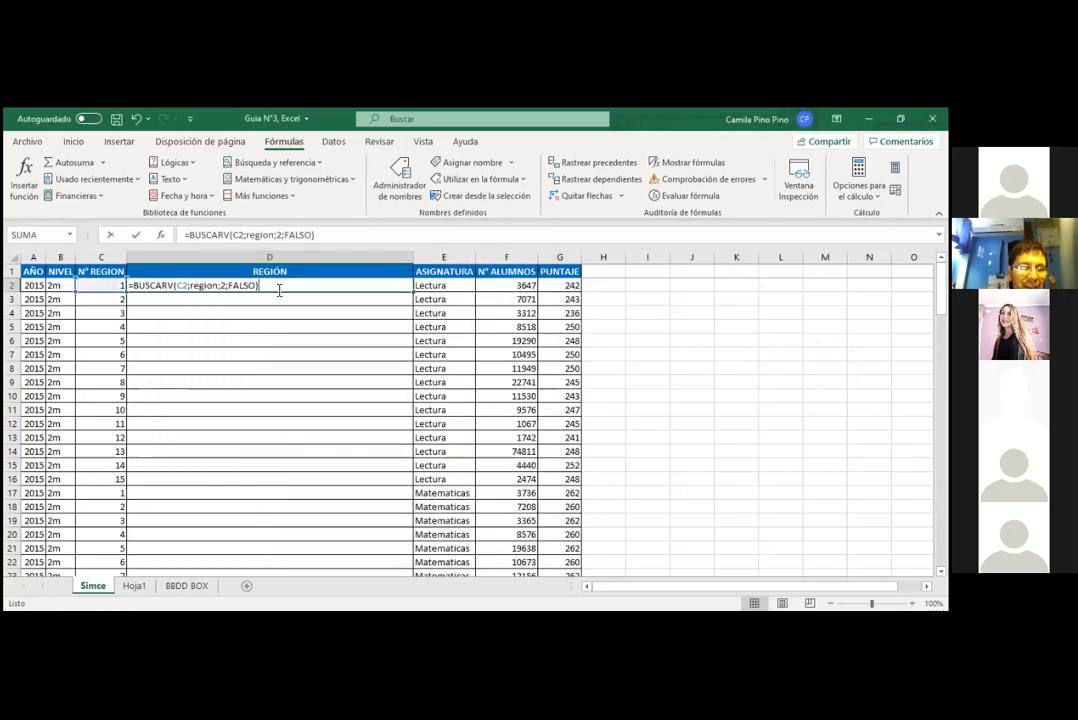
pyautogui.click(216, 287)
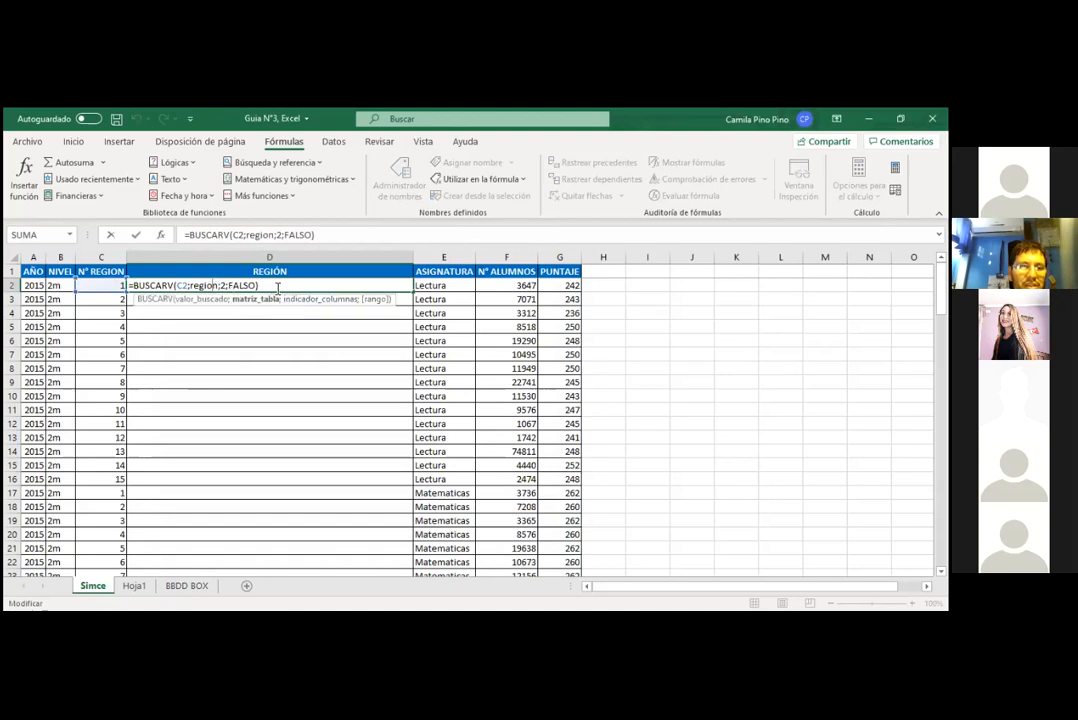
pyautogui.click(268, 287)
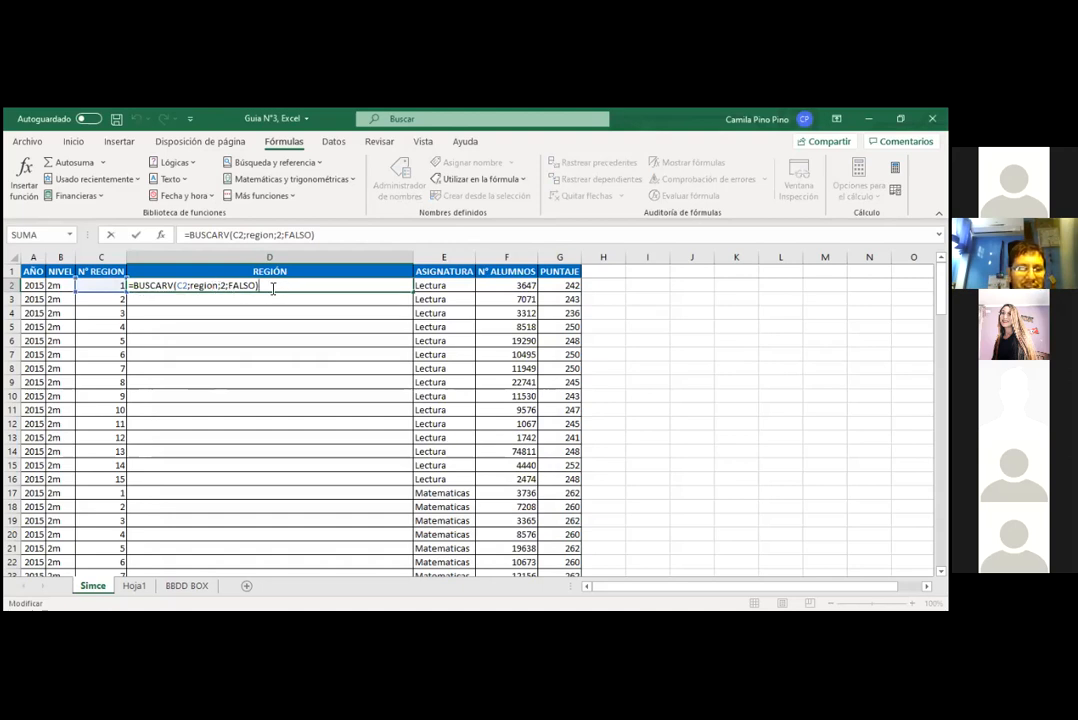
pyautogui.press('BackSpace')
pyautogui.press('BackSpace')
pyautogui.press('BackSpace')
pyautogui.press('BackSpace')
pyautogui.press('BackSpace')
pyautogui.press('BackSpace')
pyautogui.press('BackSpace')
pyautogui.press('BackSpace')
pyautogui.press('BackSpace')
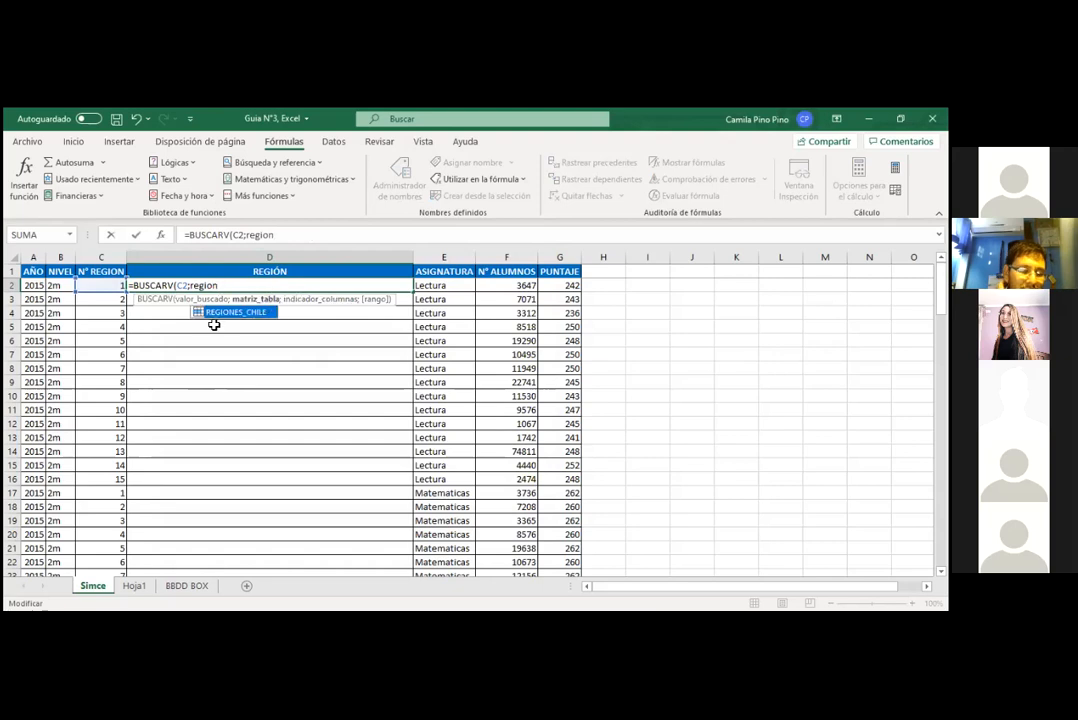
pyautogui.press('Tab')
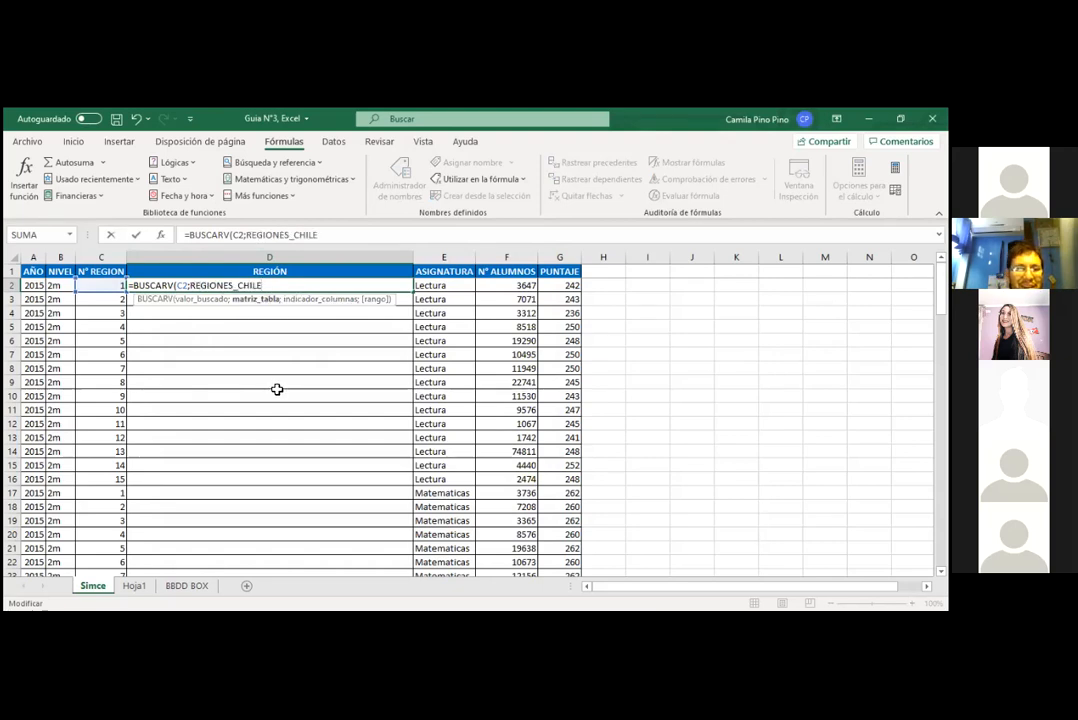
# Complete D2's BUSCARV formula with column index 2 and FALSO for an exact match.
pyautogui.write(';2')
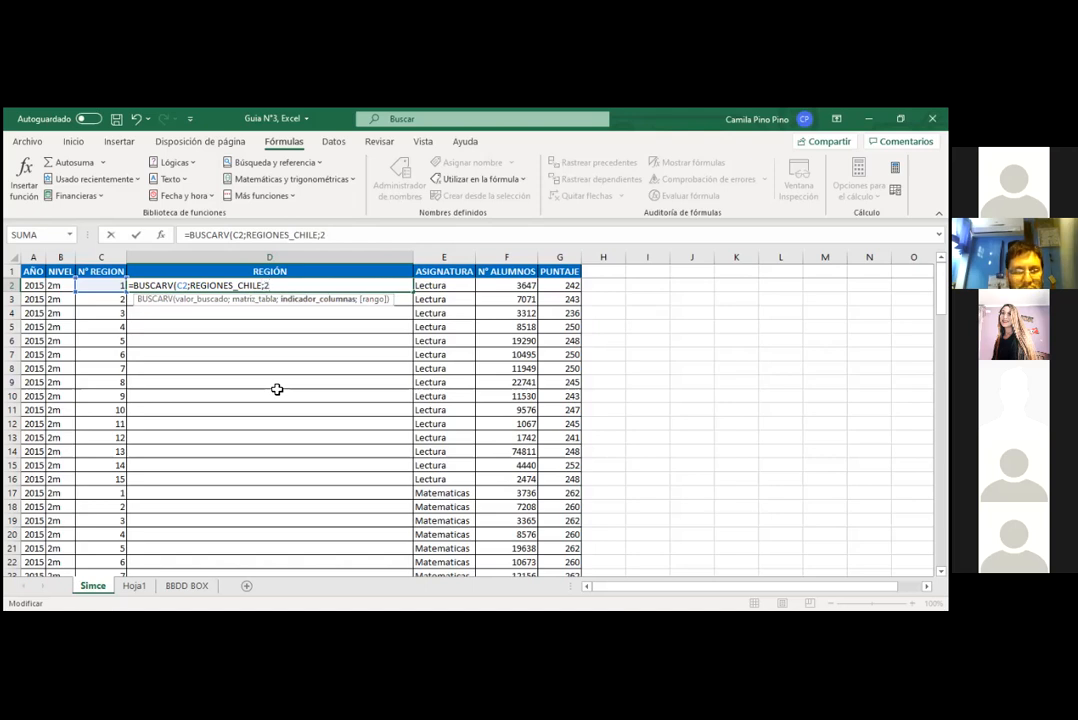
pyautogui.write(';fa')
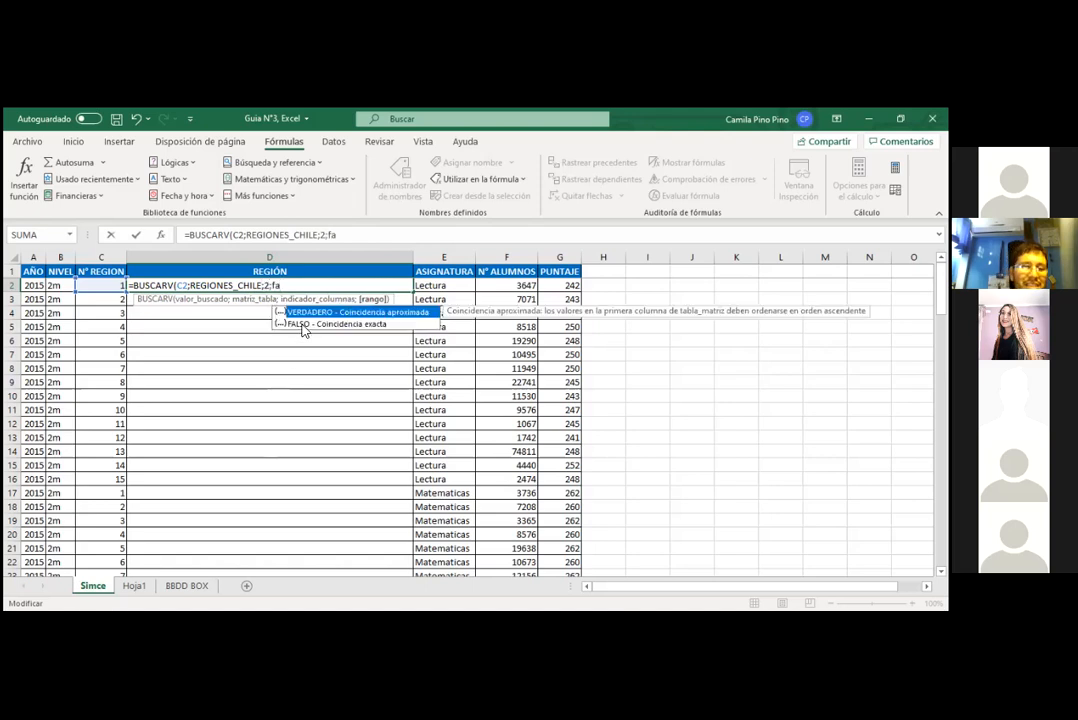
pyautogui.click(297, 324)
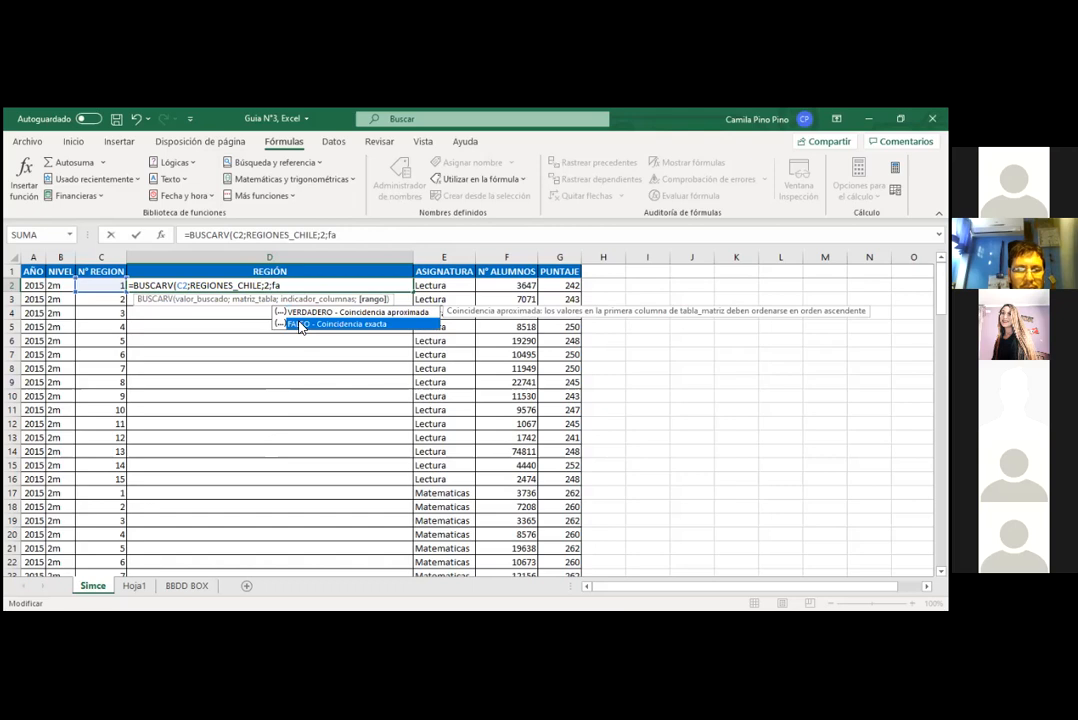
pyautogui.doubleClick(297, 324)
pyautogui.write(')')
pyautogui.press('Return')
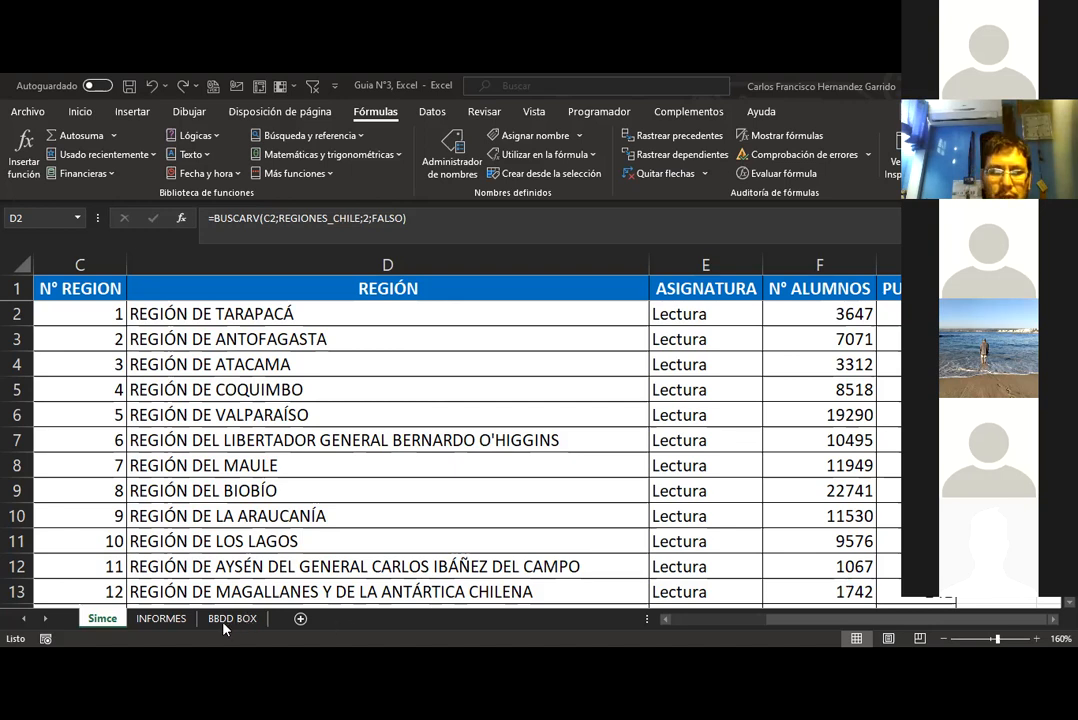
# Review the N° and NOMBRE columns on the INFORMES sheet and the BUSCARV formulas in Simce's REGIÓN column.
pyautogui.click(150, 619)
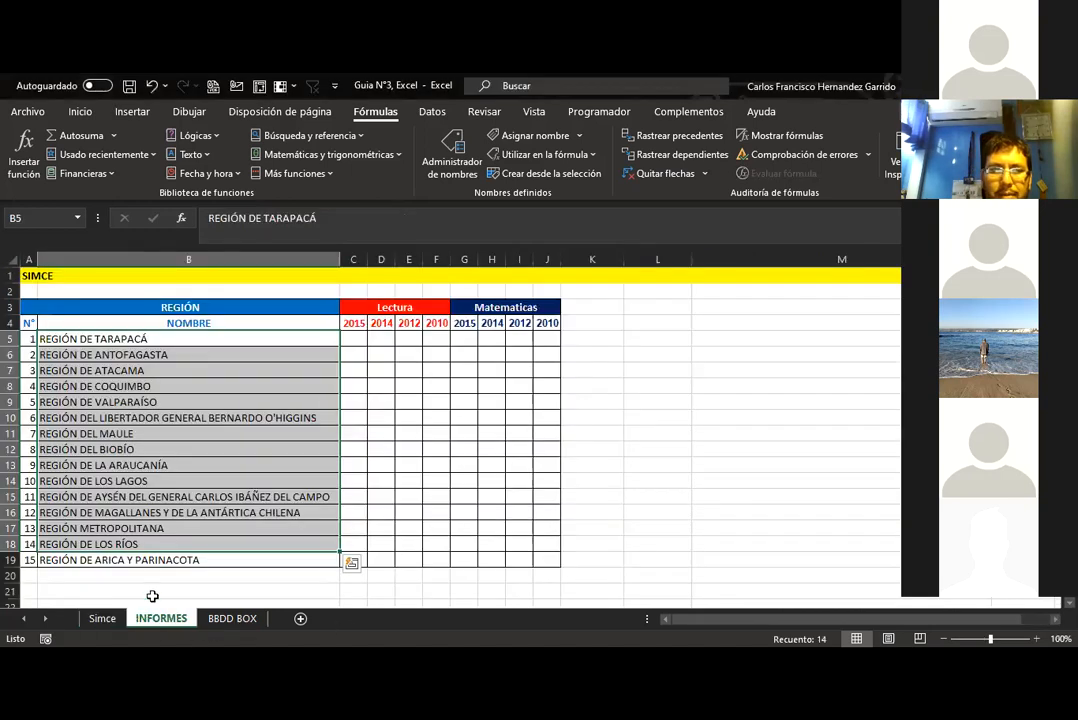
pyautogui.moveTo(27, 340); pyautogui.dragTo(239, 554)
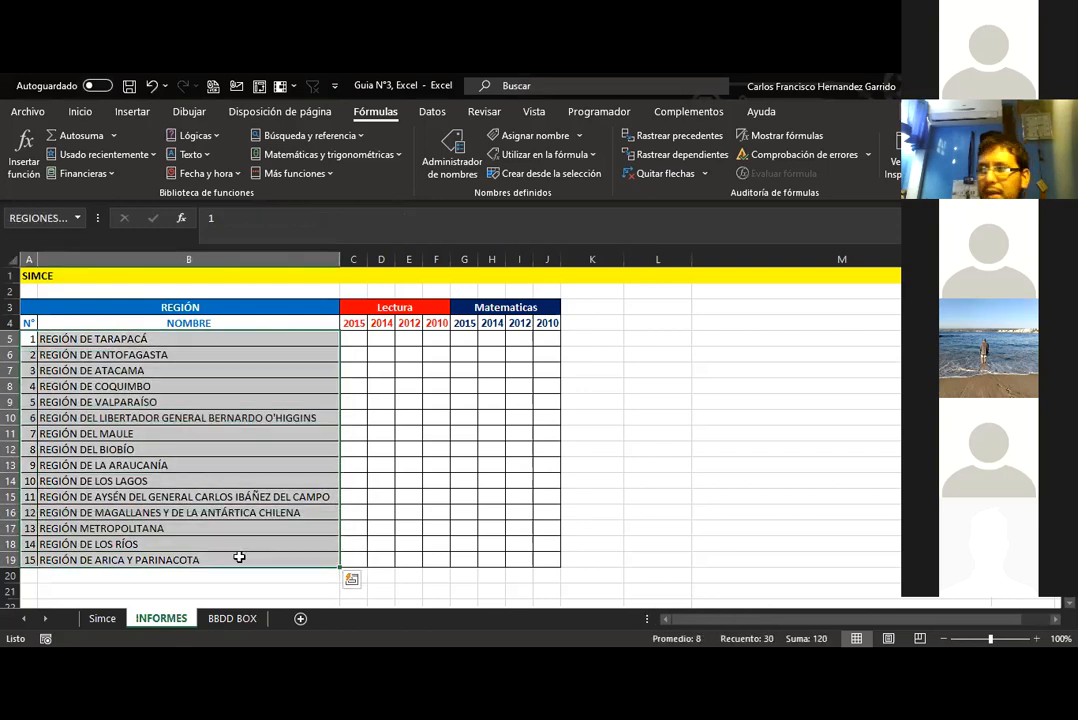
pyautogui.moveTo(31, 340); pyautogui.dragTo(29, 556)
pyautogui.moveTo(75, 341); pyautogui.dragTo(86, 556)
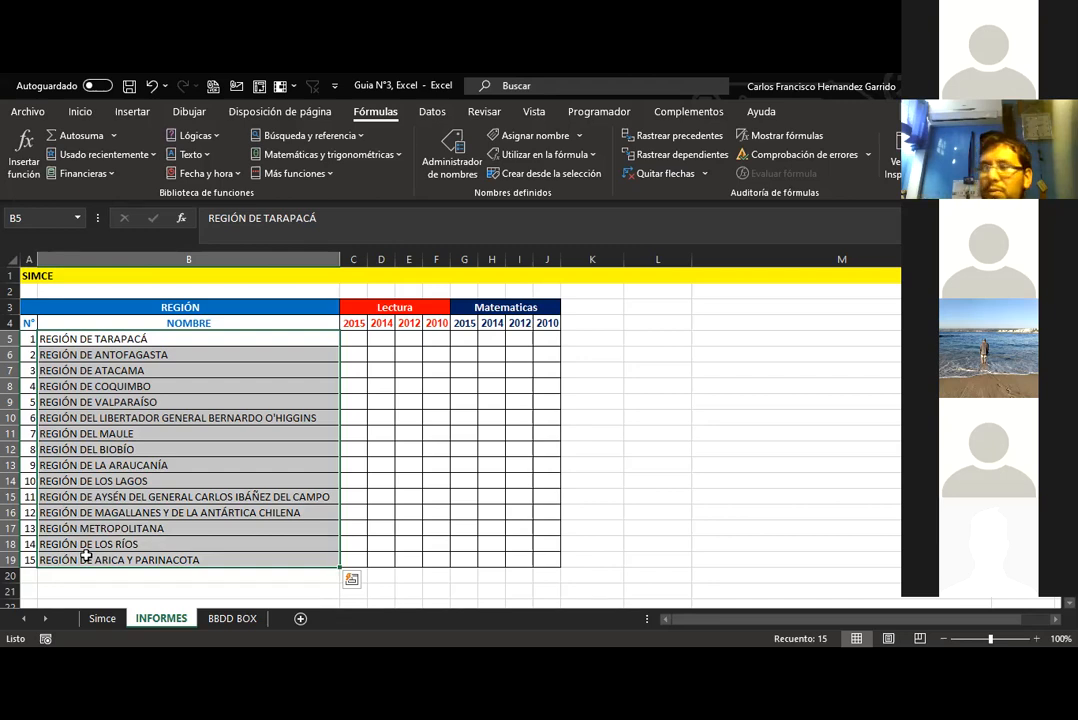
pyautogui.click(100, 618)
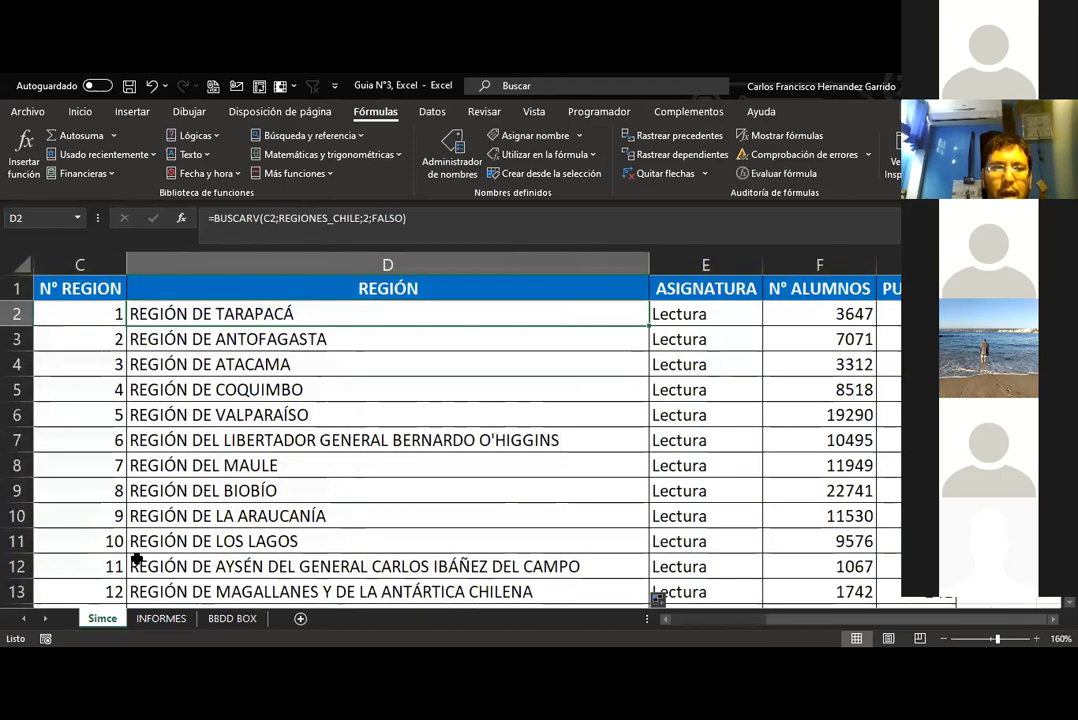
pyautogui.click(221, 399)
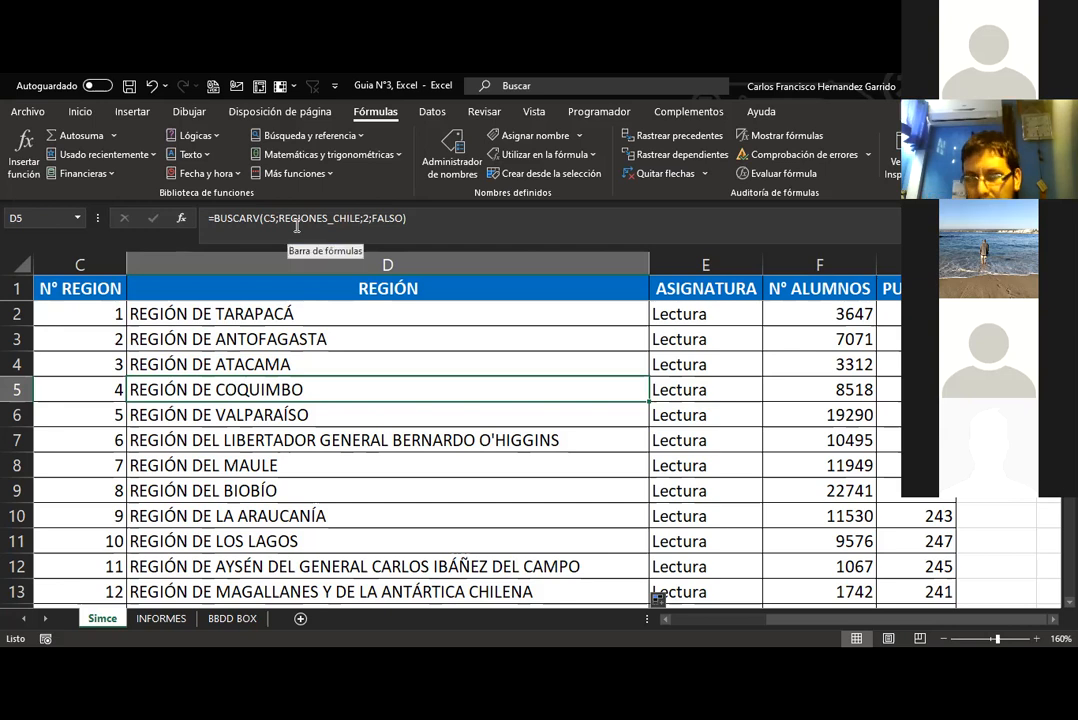
pyautogui.click(366, 330)
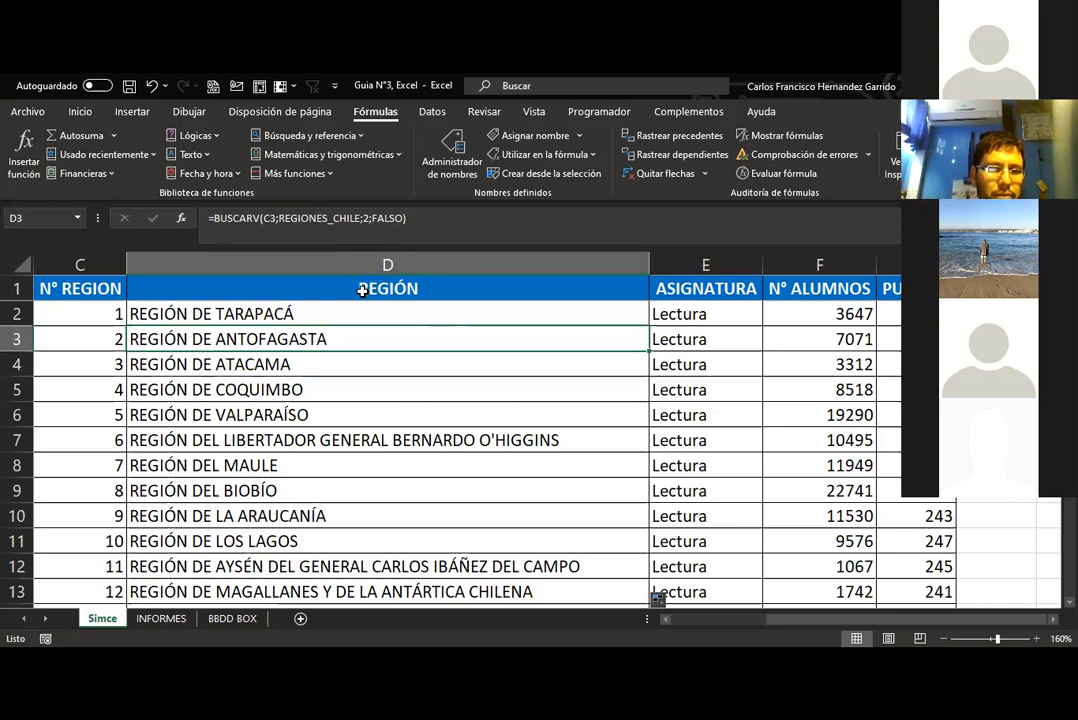
pyautogui.click(269, 384)
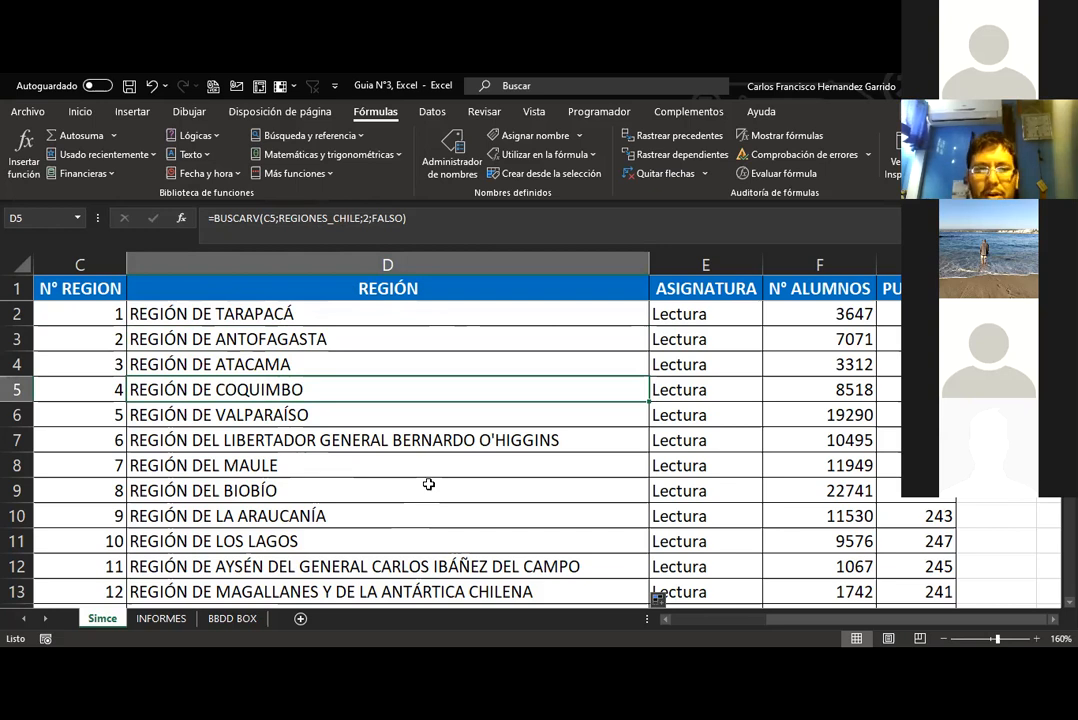
# Convert the Simce sheet's REGIÓN column from formulas to fixed values by copying column D over itself as values, and check several cells.
pyautogui.click(335, 262)
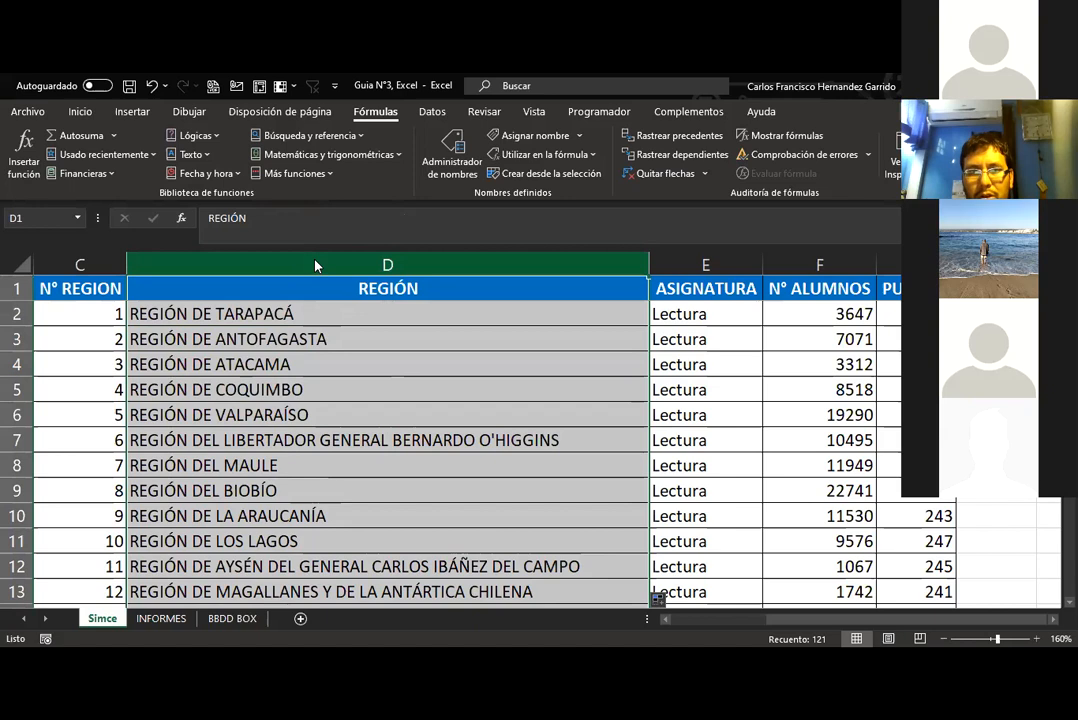
pyautogui.rightClick(314, 262)
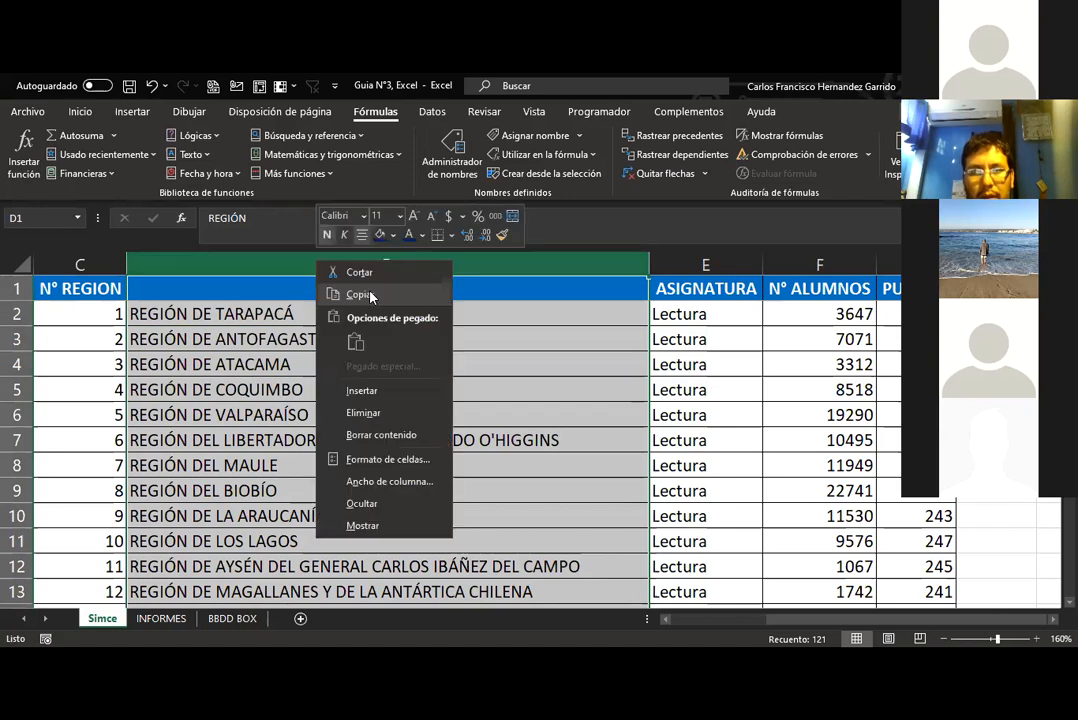
pyautogui.click(370, 295)
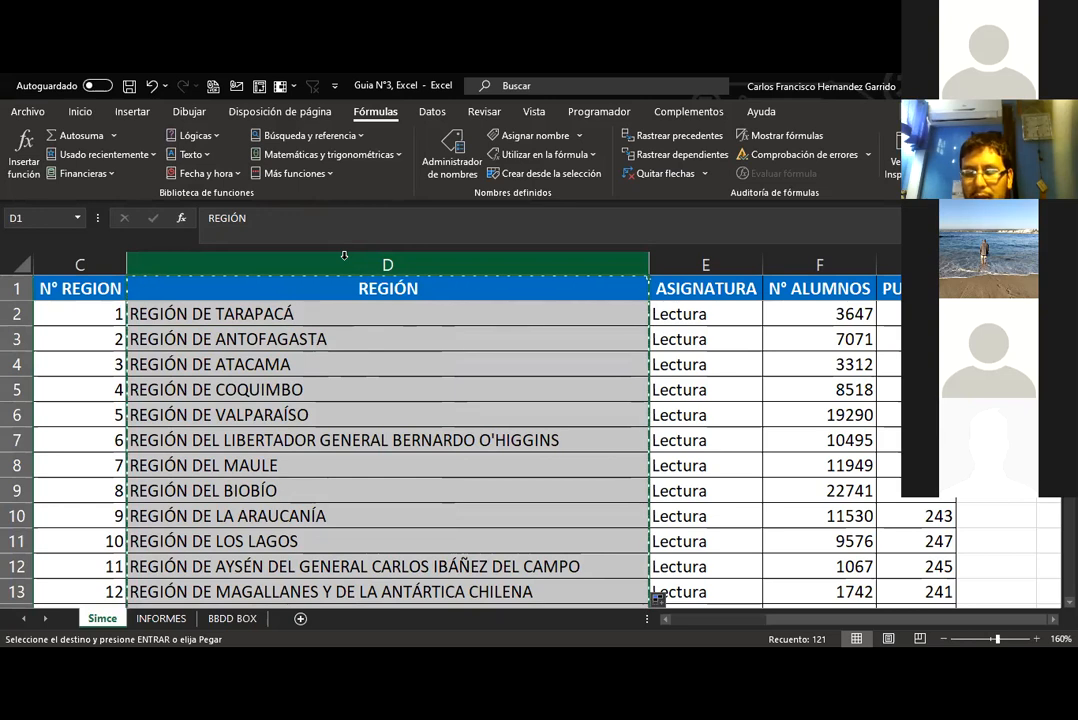
pyautogui.rightClick(347, 262)
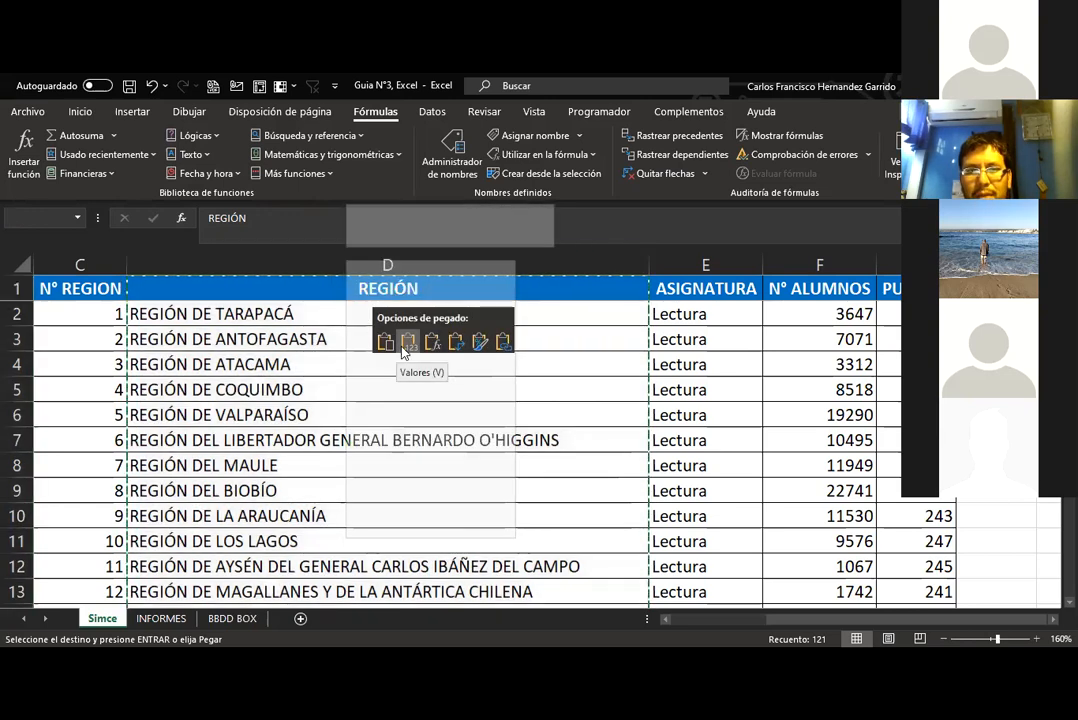
pyautogui.click(402, 348)
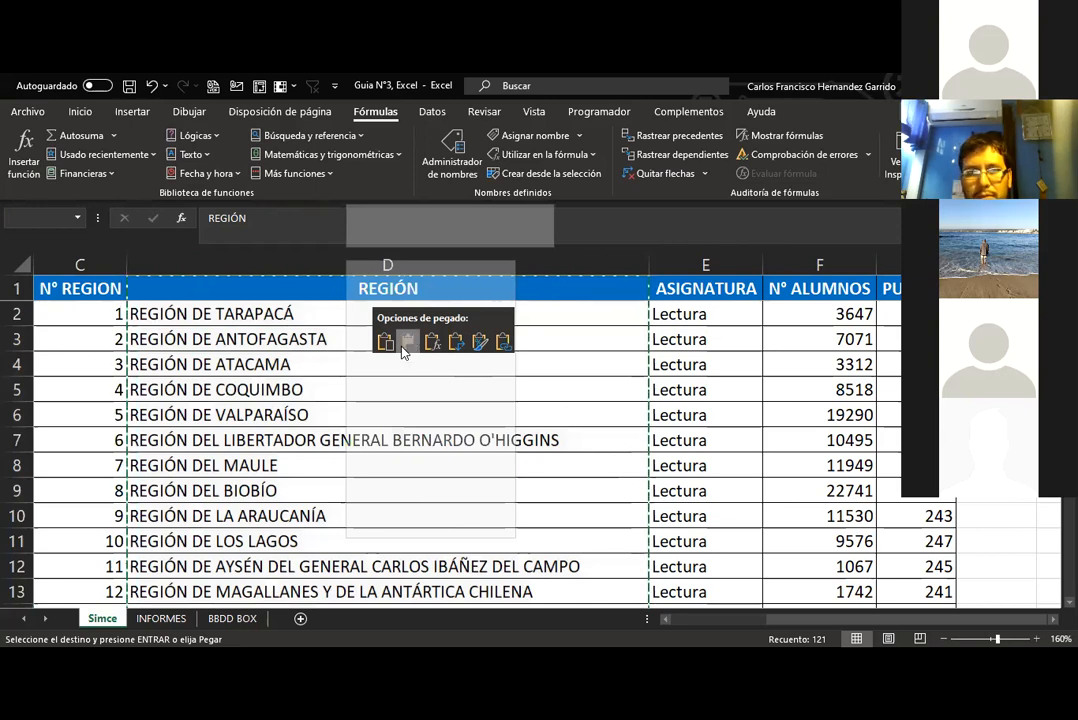
pyautogui.click(335, 340)
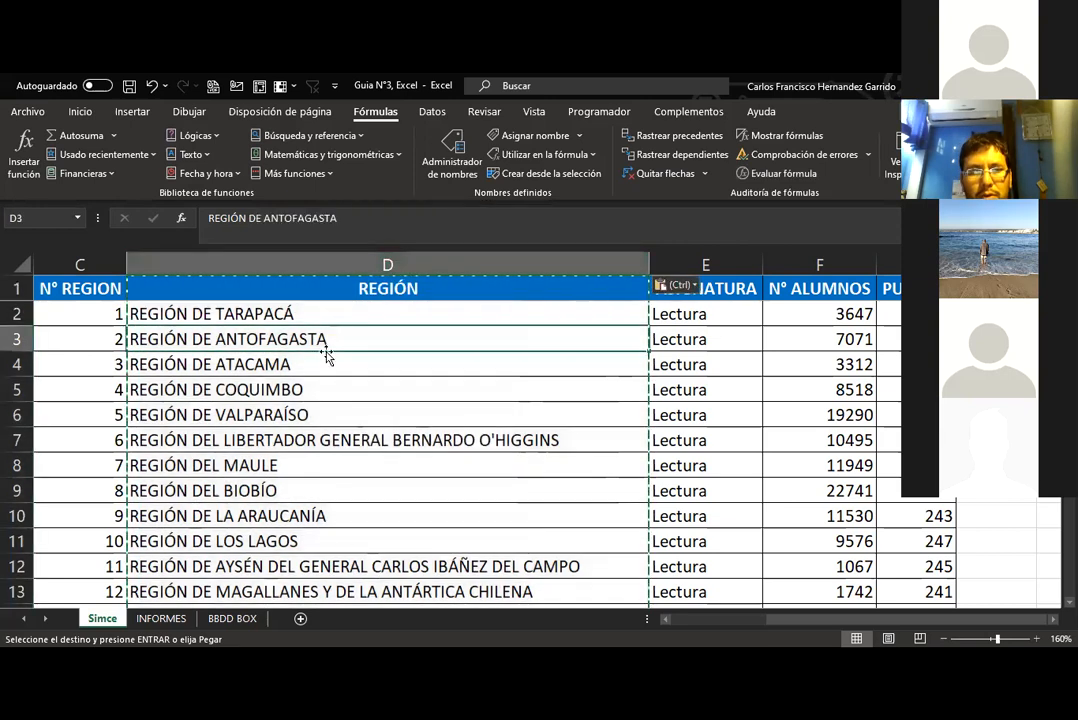
pyautogui.click(318, 368)
pyautogui.click(312, 415)
pyautogui.click(305, 490)
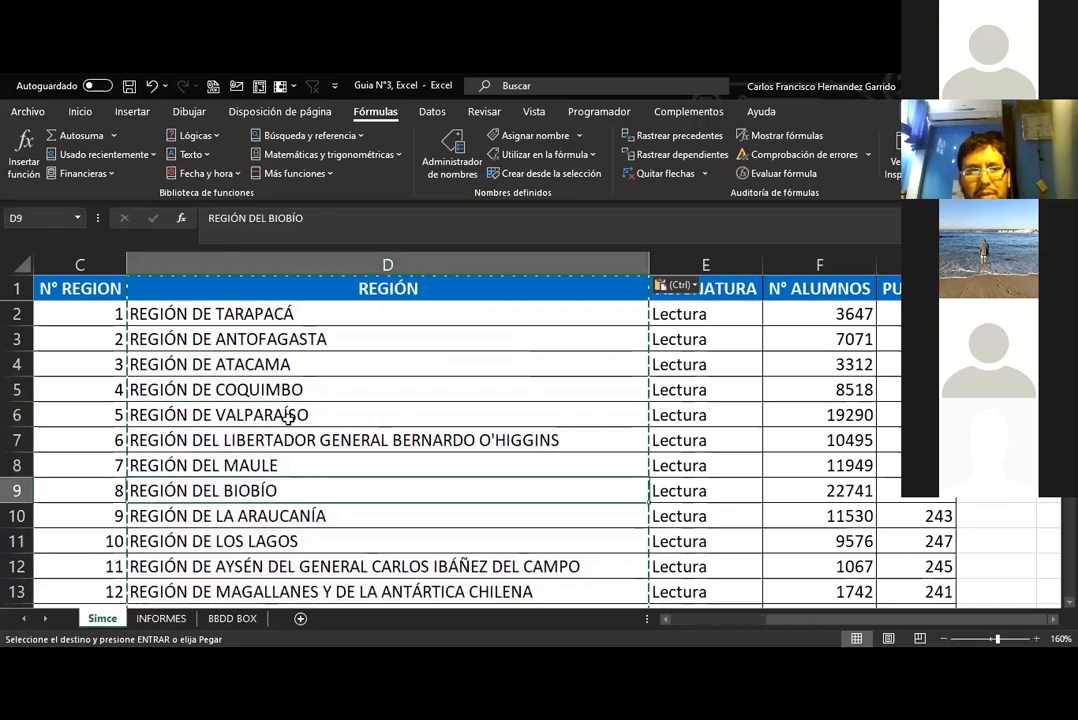
pyautogui.click(245, 312)
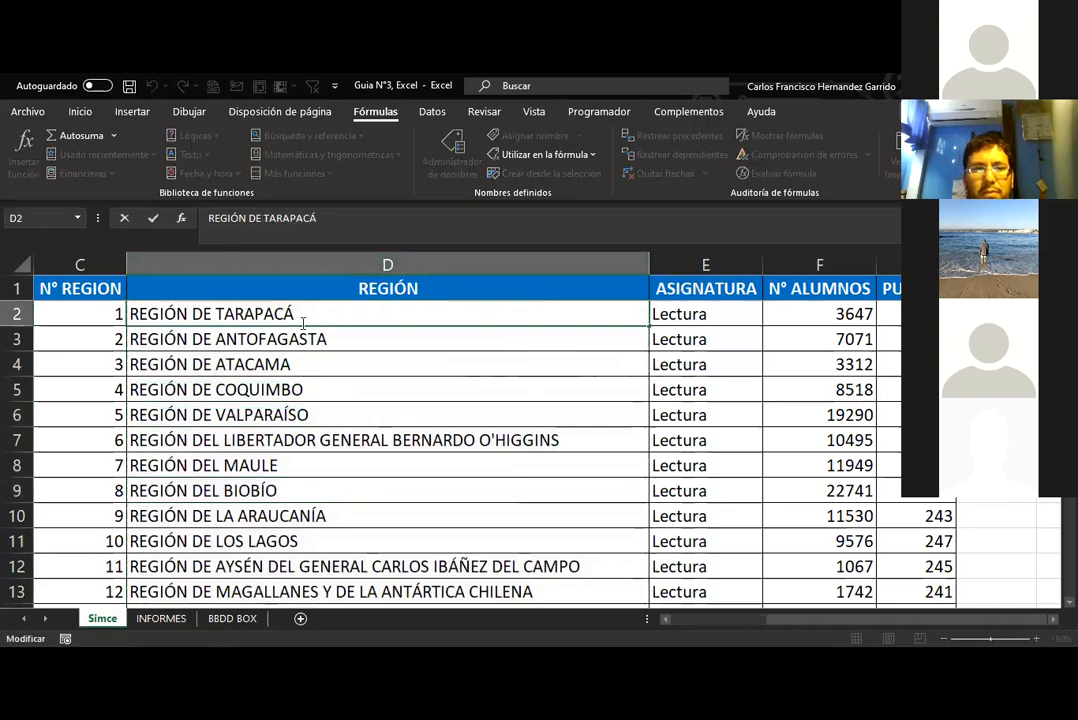
pyautogui.click(326, 366)
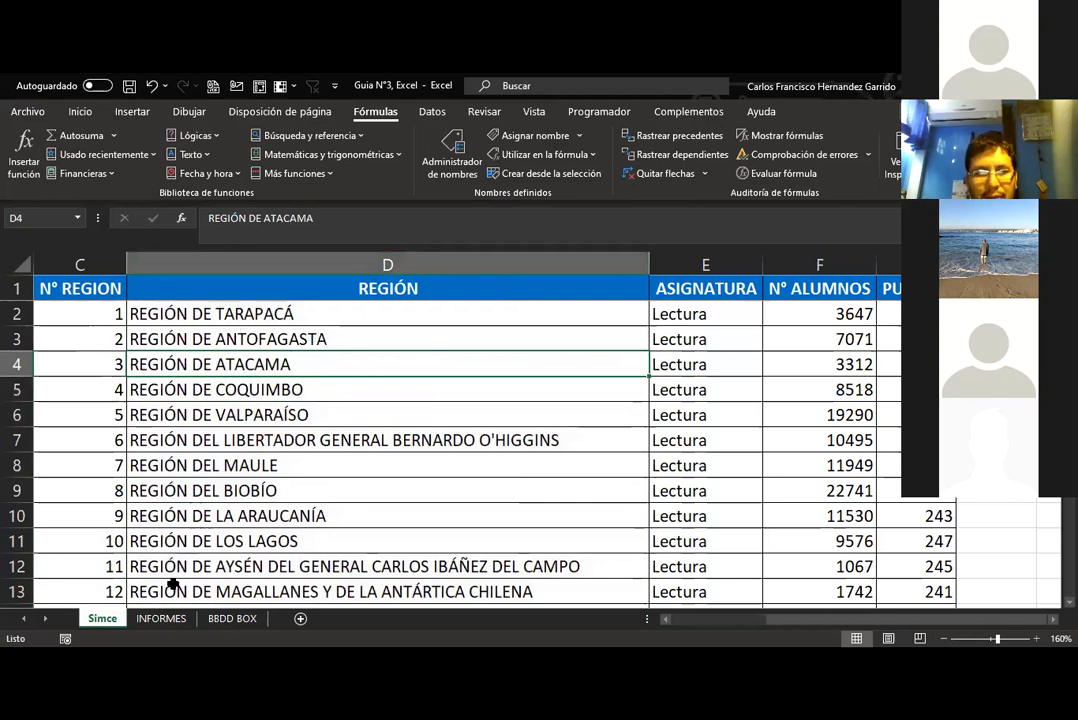
# Define the workbook-level name SIMCE_AÑO for the AÑO data in A2:A121 of the Simce sheet.
pyautogui.click(165, 619)
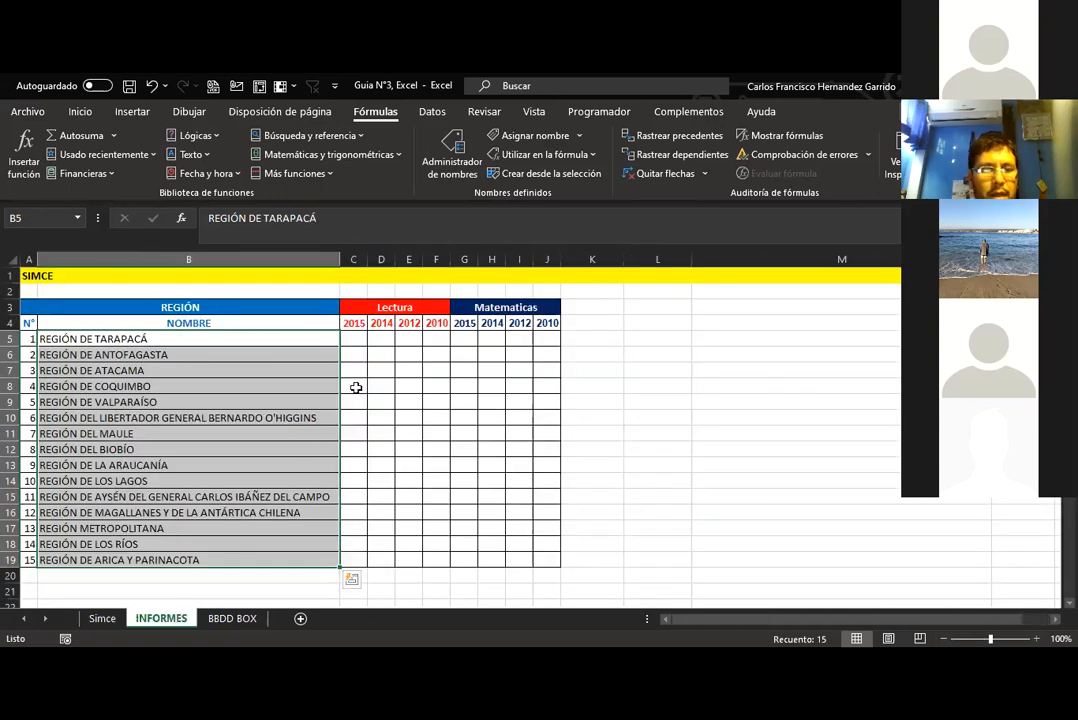
pyautogui.click(361, 342)
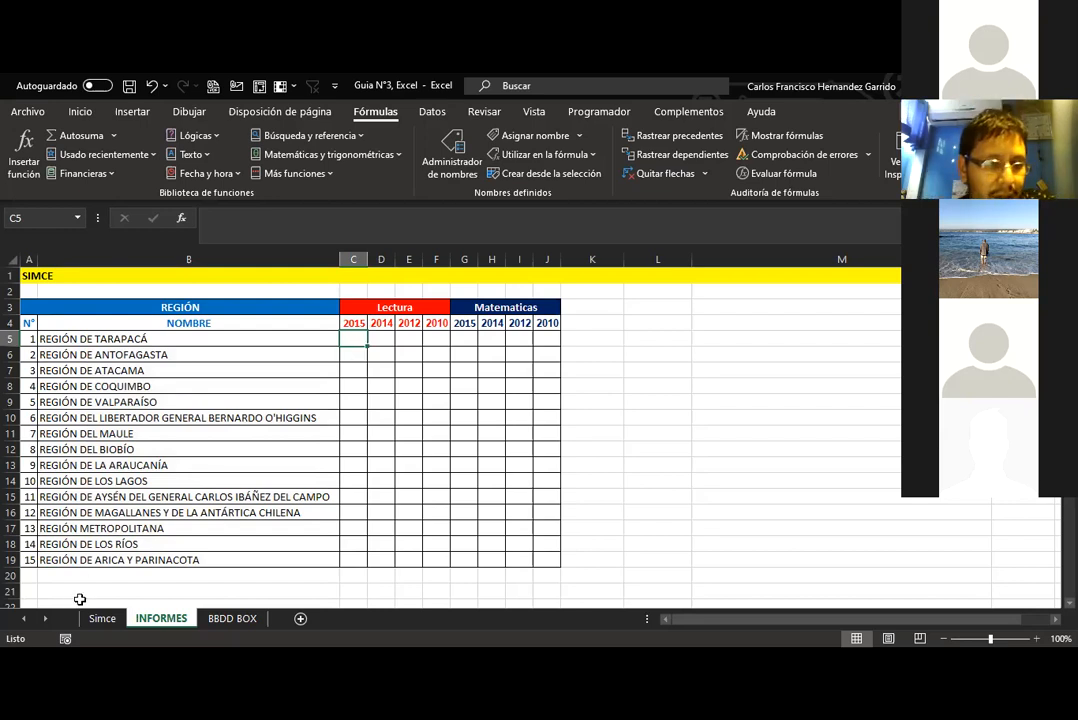
pyautogui.click(102, 618)
pyautogui.click(209, 318)
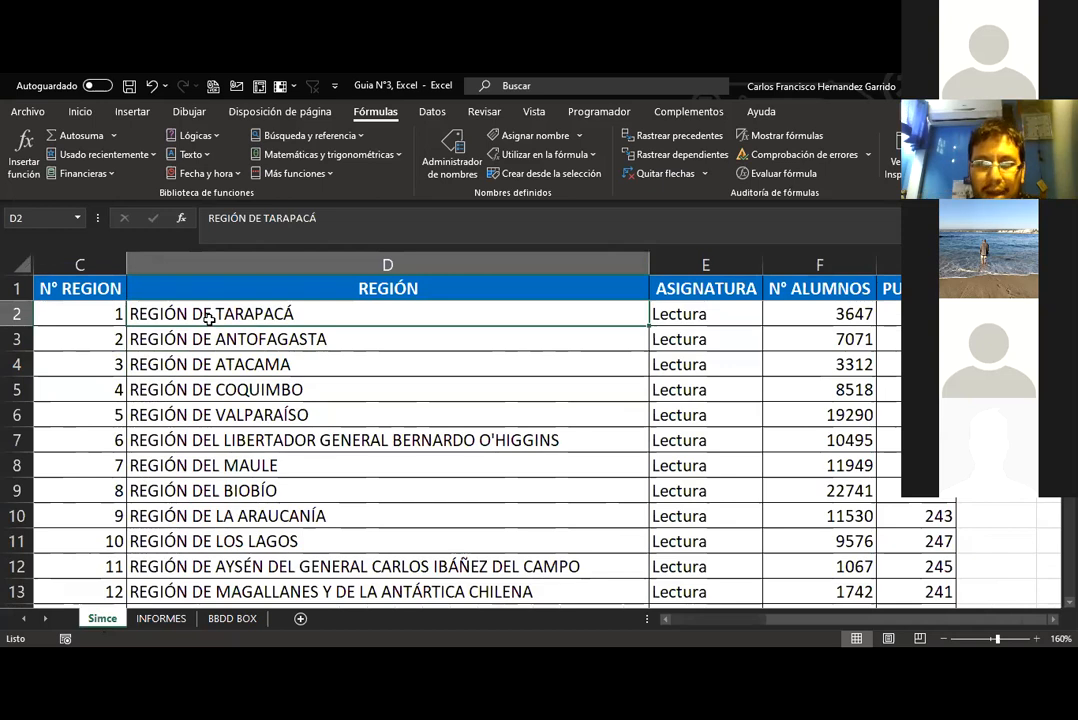
pyautogui.press('Left')
pyautogui.press('Left')
pyautogui.press('Left')
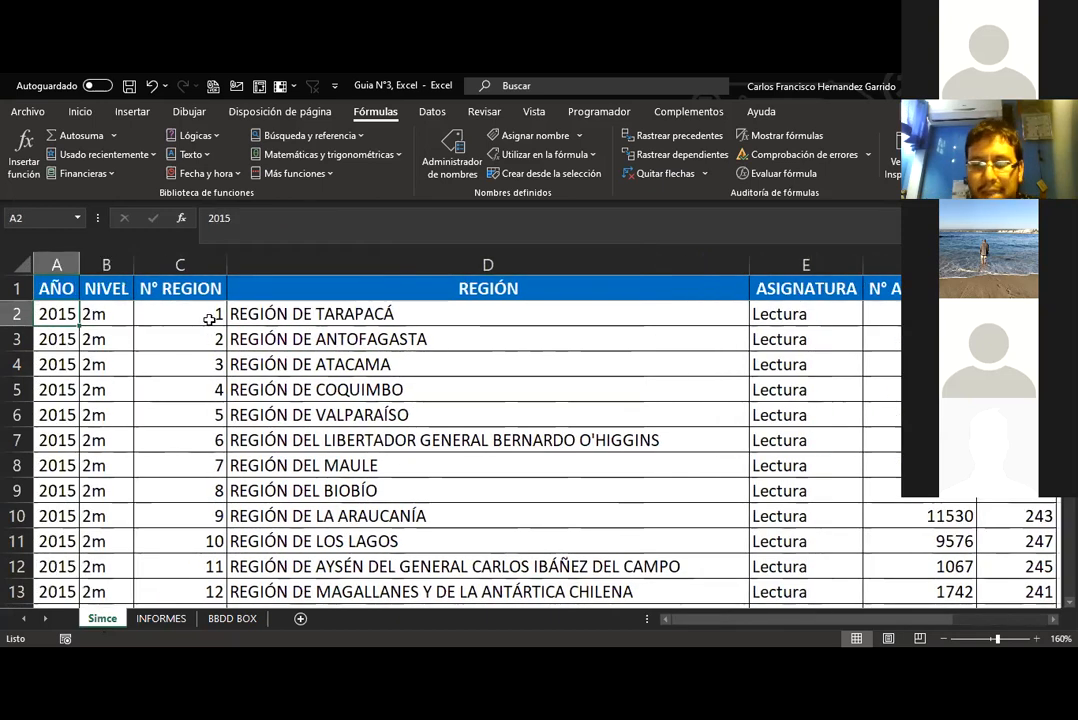
pyautogui.press('Up')
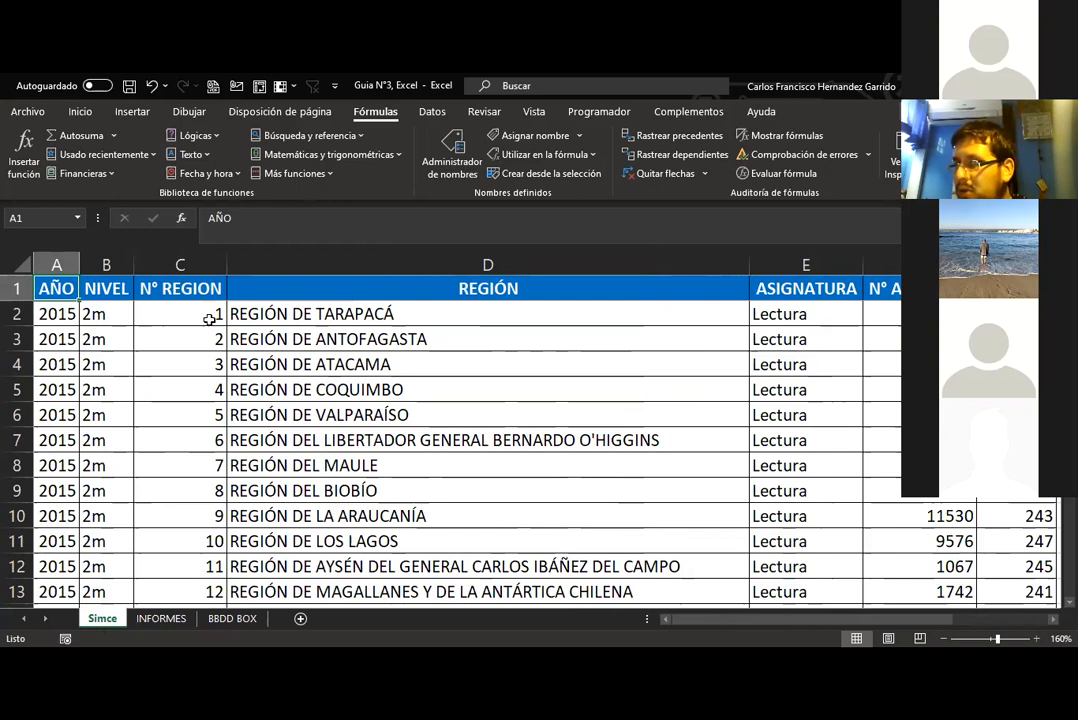
pyautogui.press('Down')
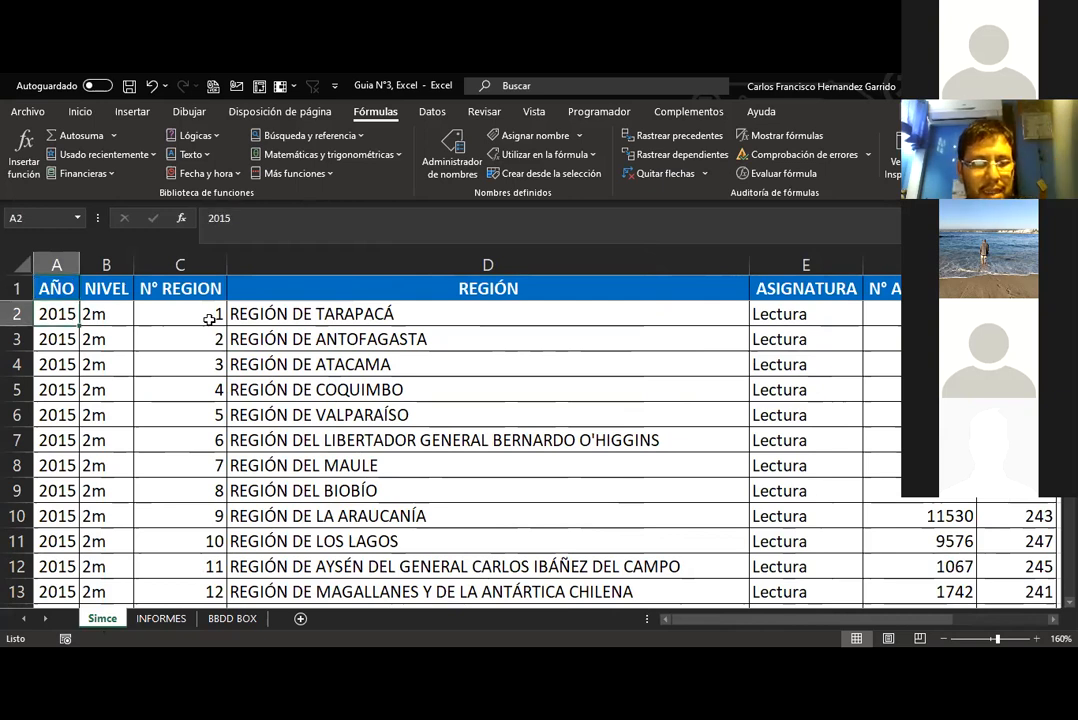
pyautogui.hotkey('ctrl', 'shift', 'Down')
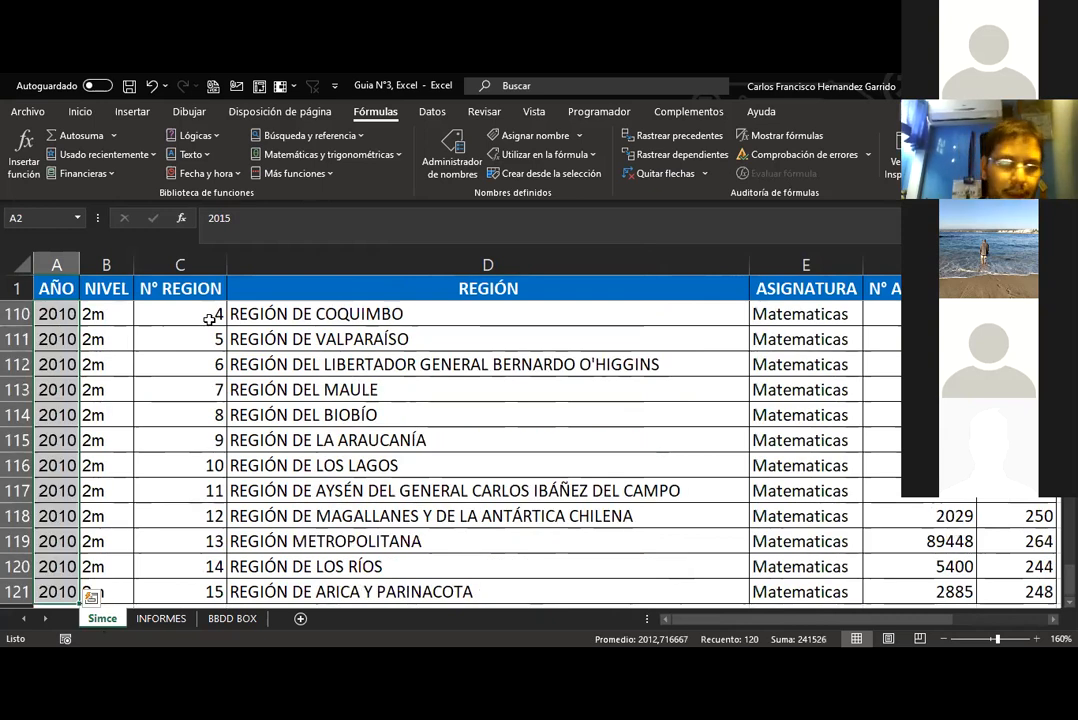
pyautogui.rightClick(60, 364)
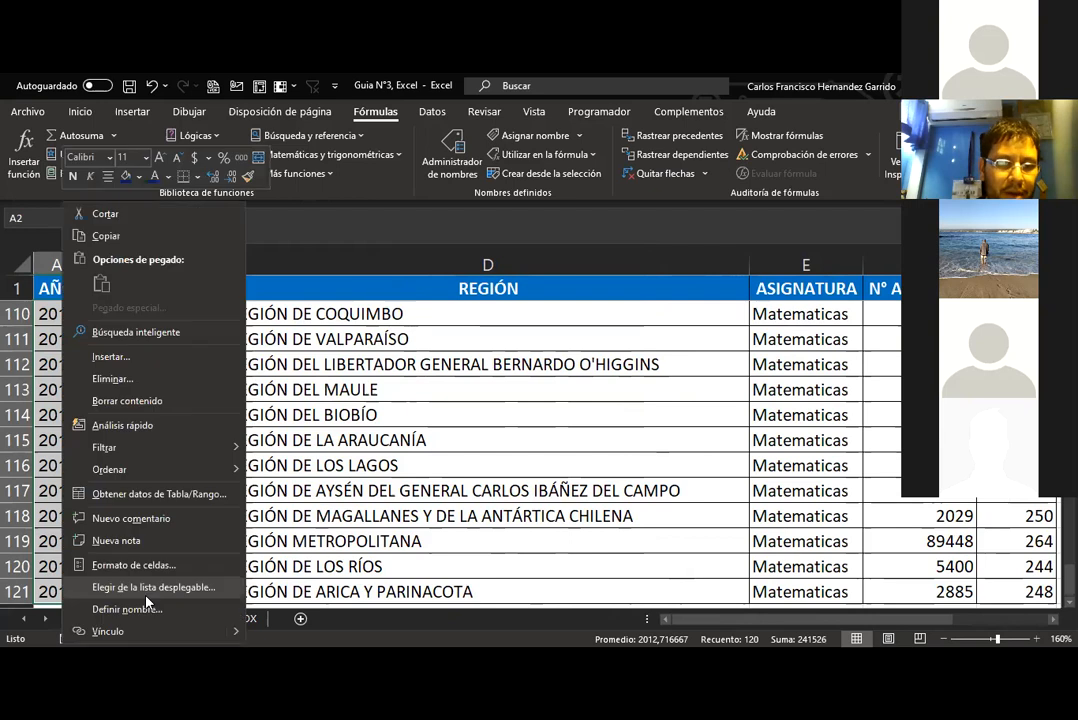
pyautogui.press('Return')
pyautogui.write('SIMCE')
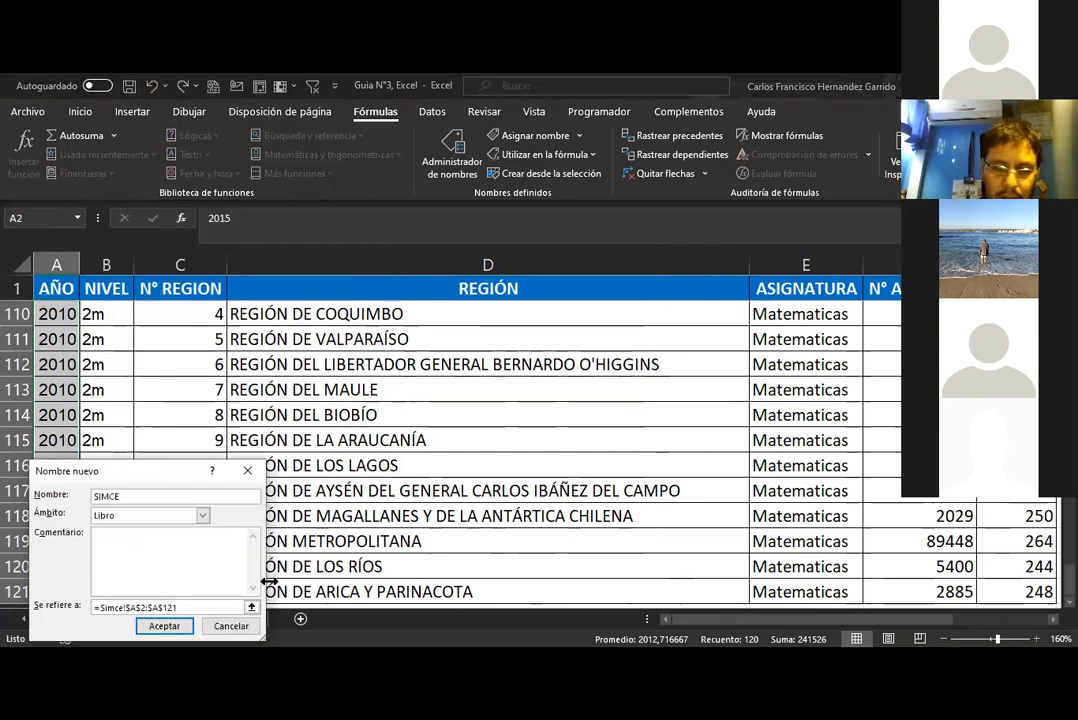
pyautogui.write('_AÑO')
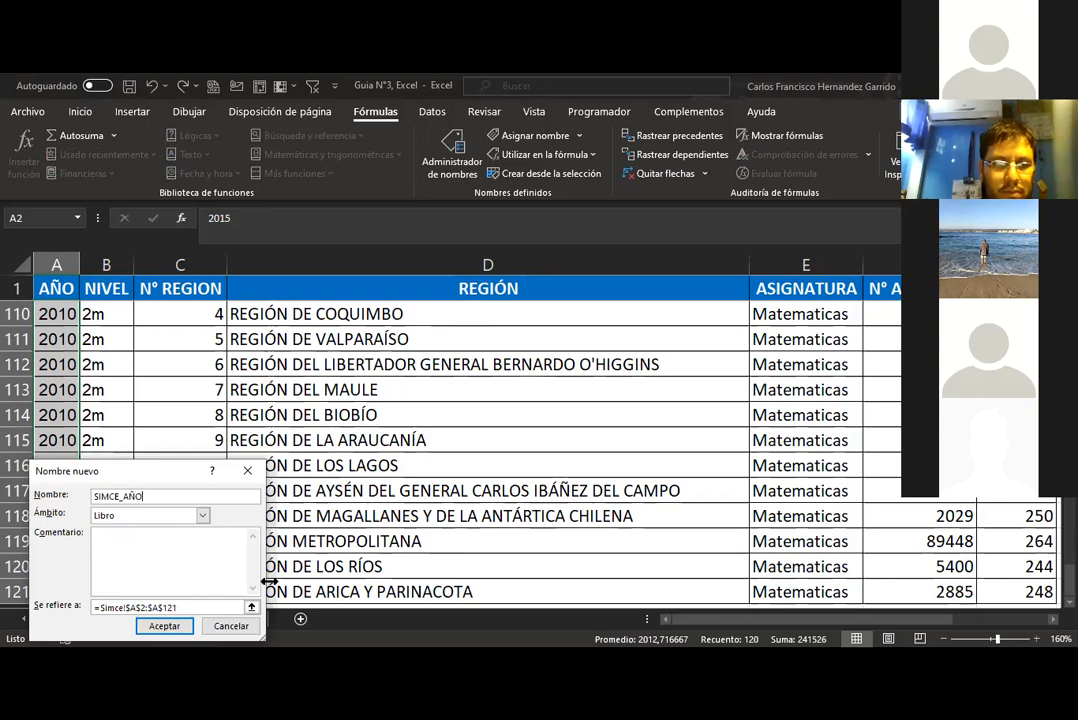
pyautogui.press('Return')
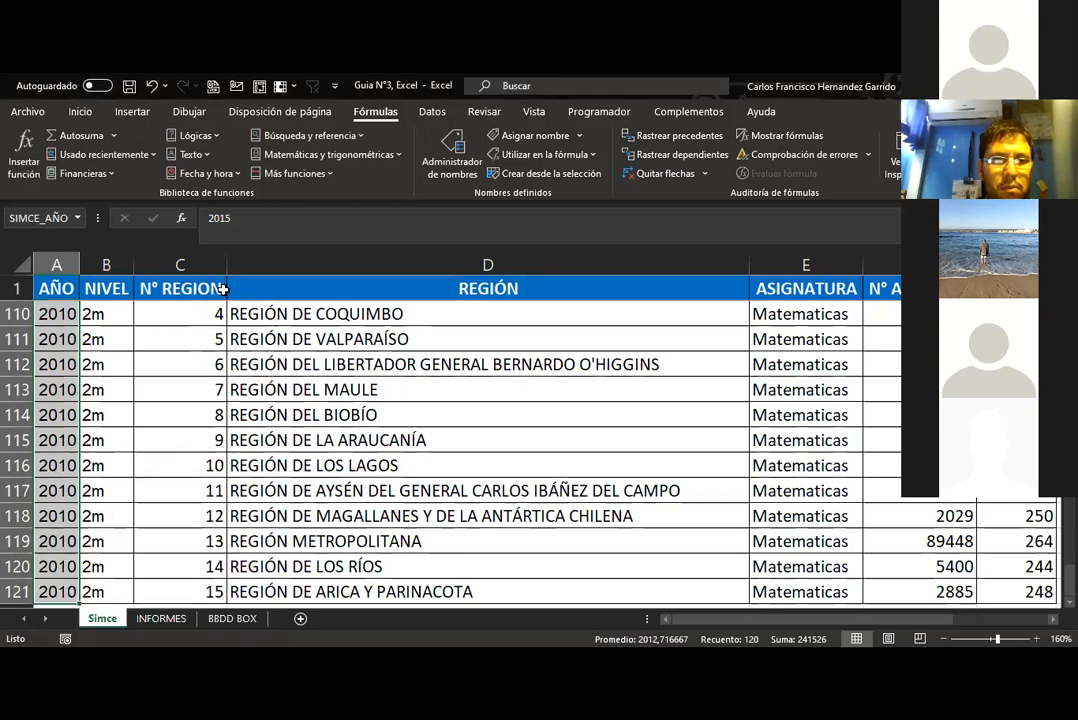
# Define the workbook-level name SIMCE_REGION for the REGIÓN data in D2:D121 of the Simce sheet.
pyautogui.click(318, 289)
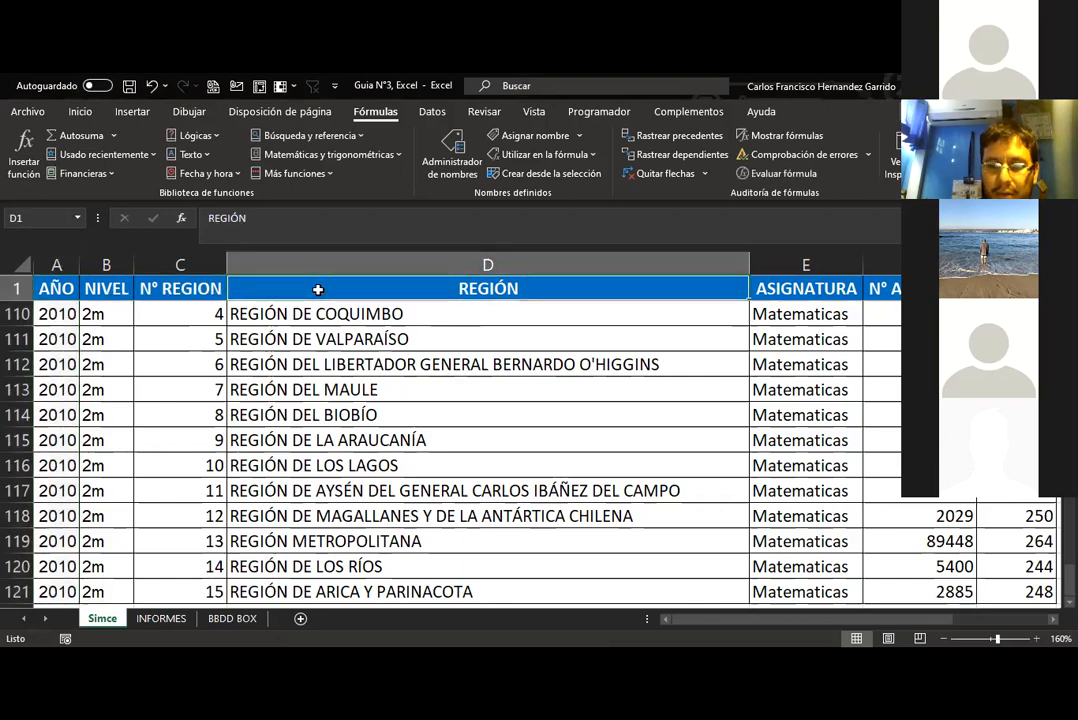
pyautogui.press('Down')
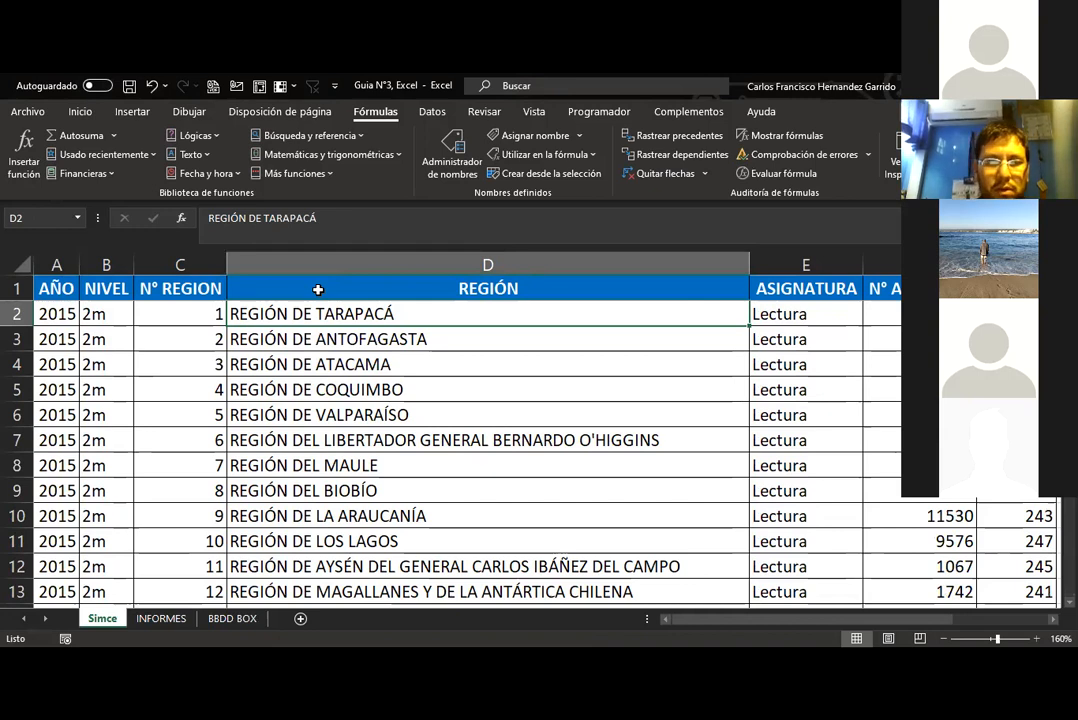
pyautogui.hotkey('ctrl', 'shift', 'Down')
pyautogui.rightClick(364, 445)
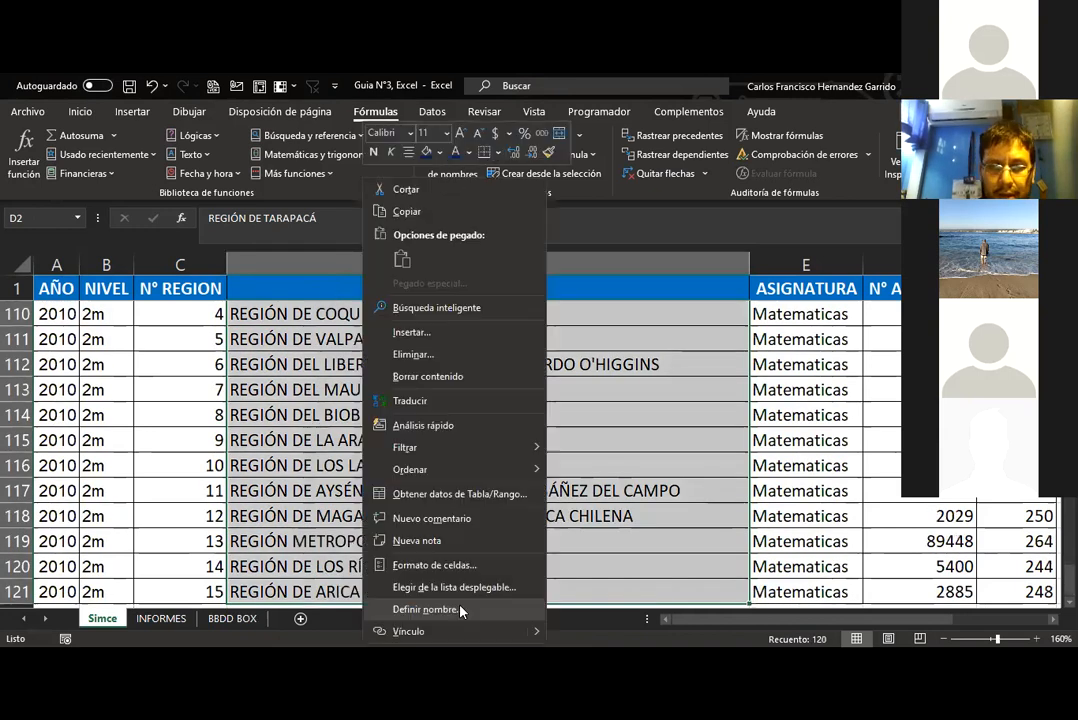
pyautogui.click(459, 610)
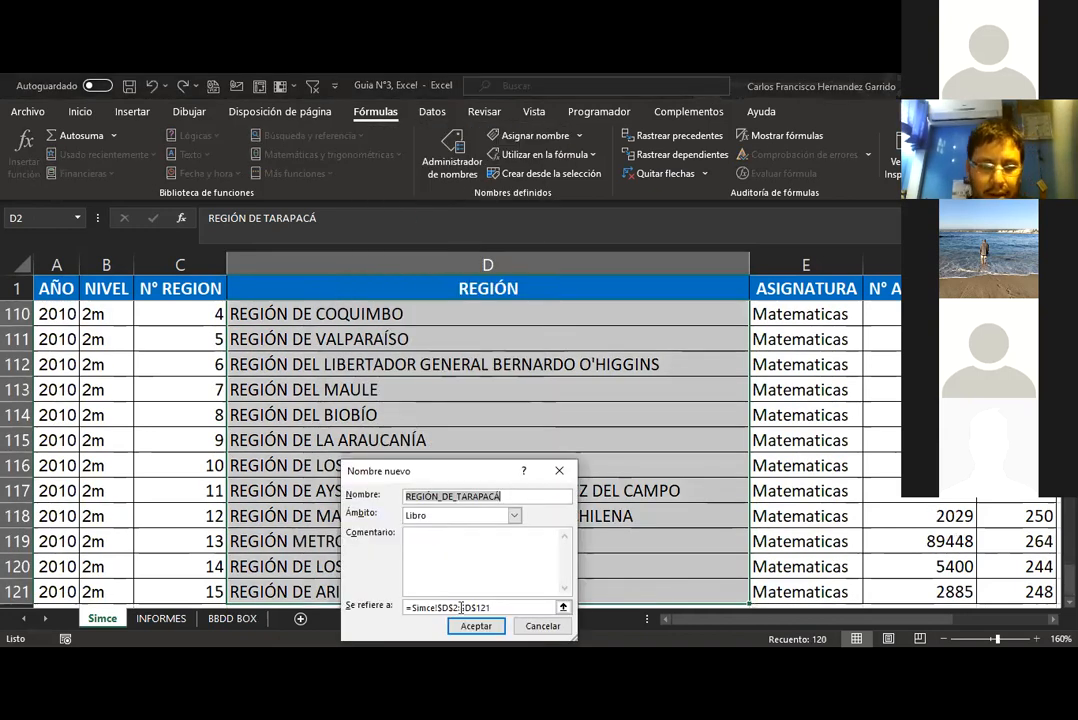
pyautogui.write('SIMCE')
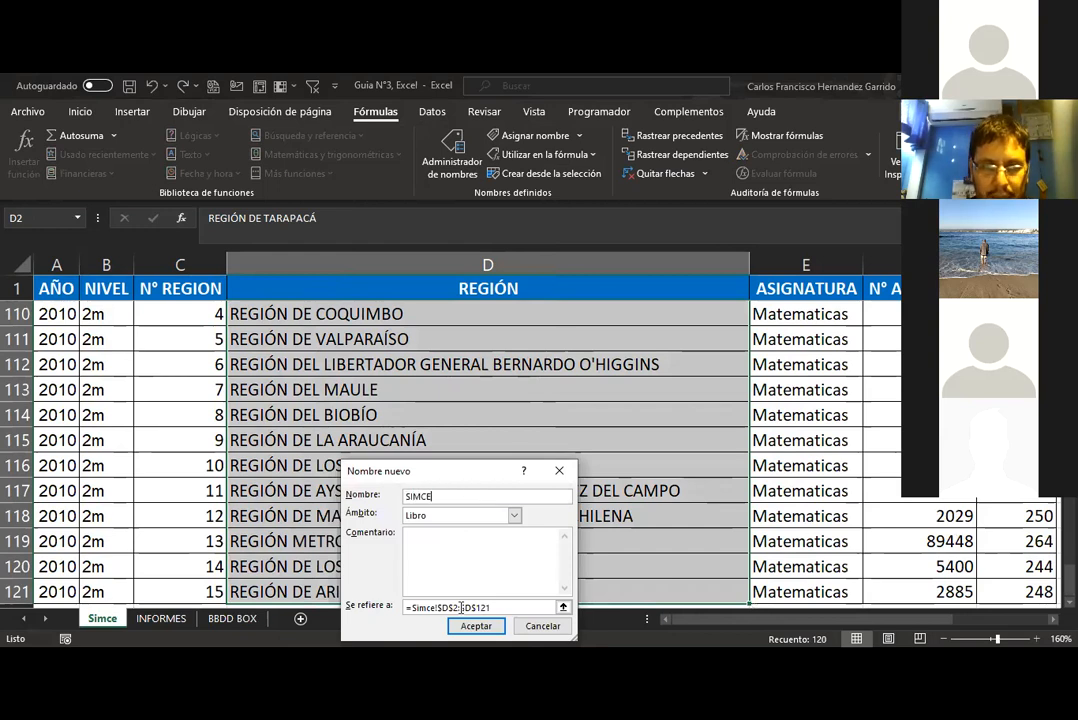
pyautogui.write('_REGION')
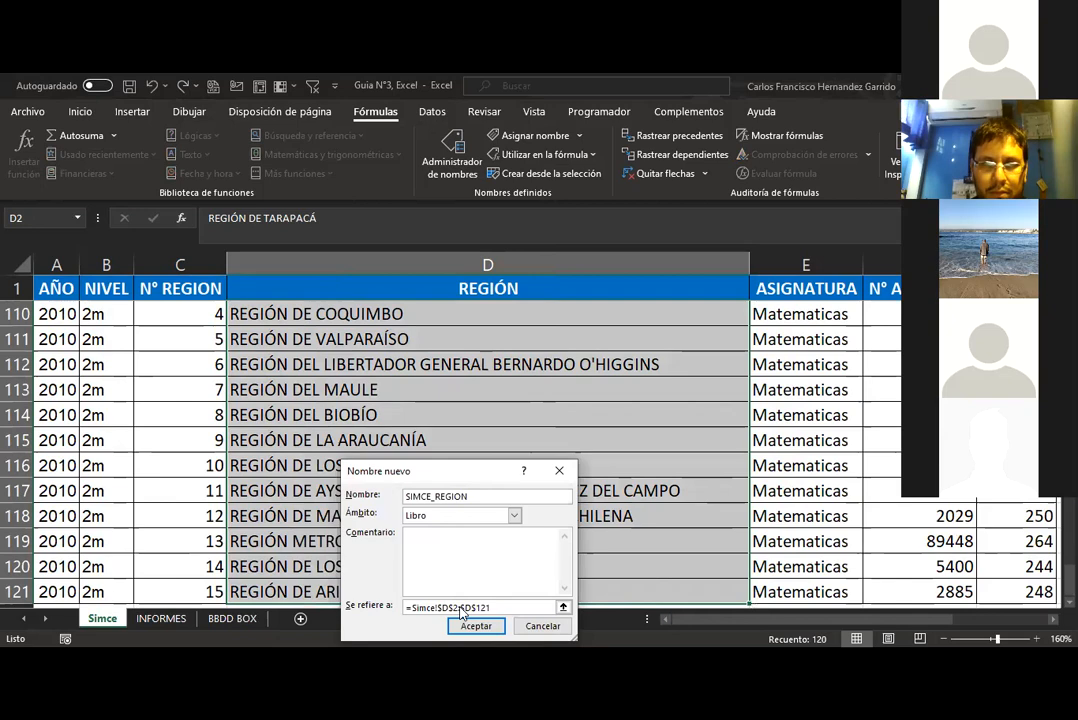
pyautogui.click(470, 624)
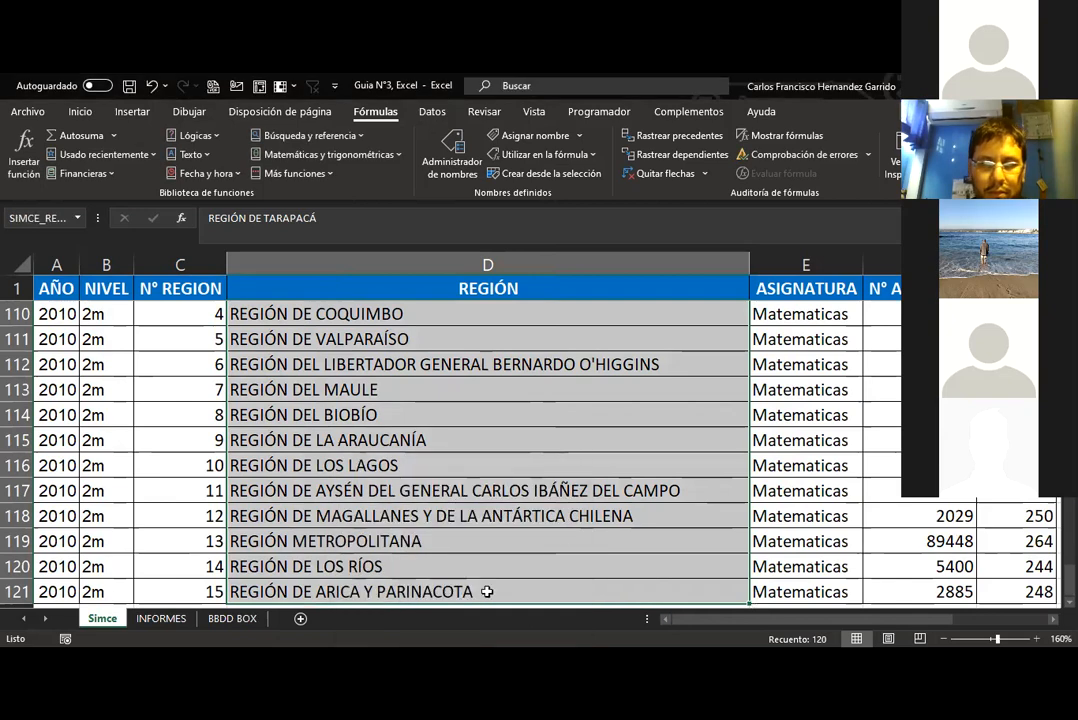
# Define the workbook-level name SIMCE_ASIGNATURA for the ASIGNATURA data in E2:E121 of the Simce sheet.
pyautogui.click(818, 292)
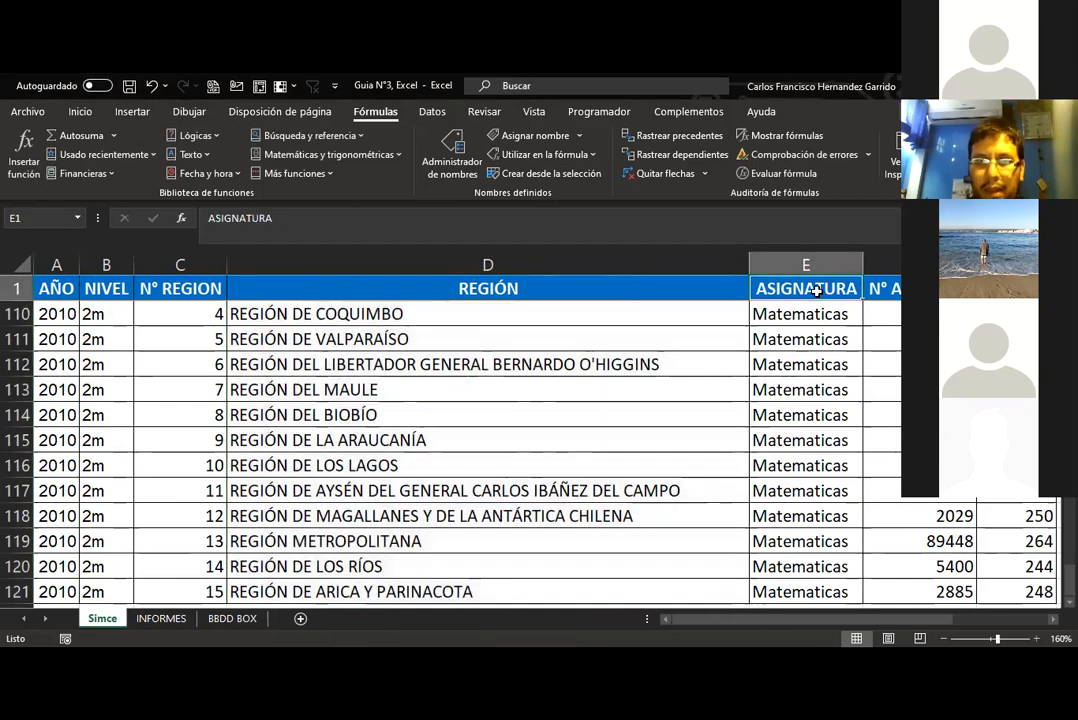
pyautogui.press('Down')
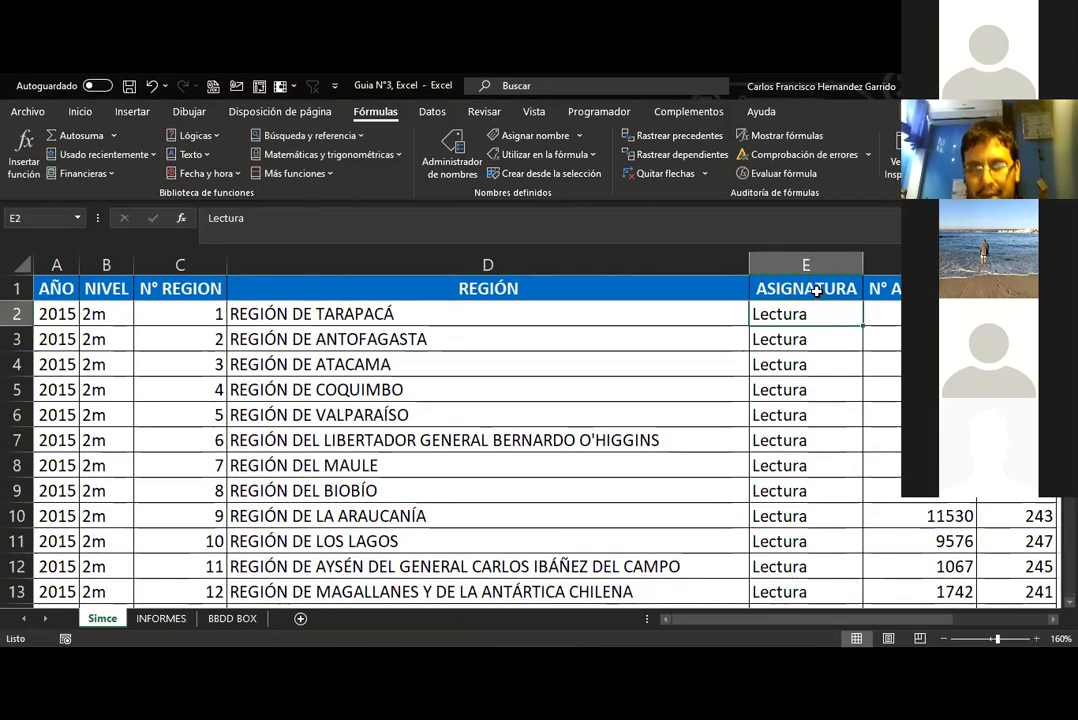
pyautogui.hotkey('ctrl', 'shift', 'Down')
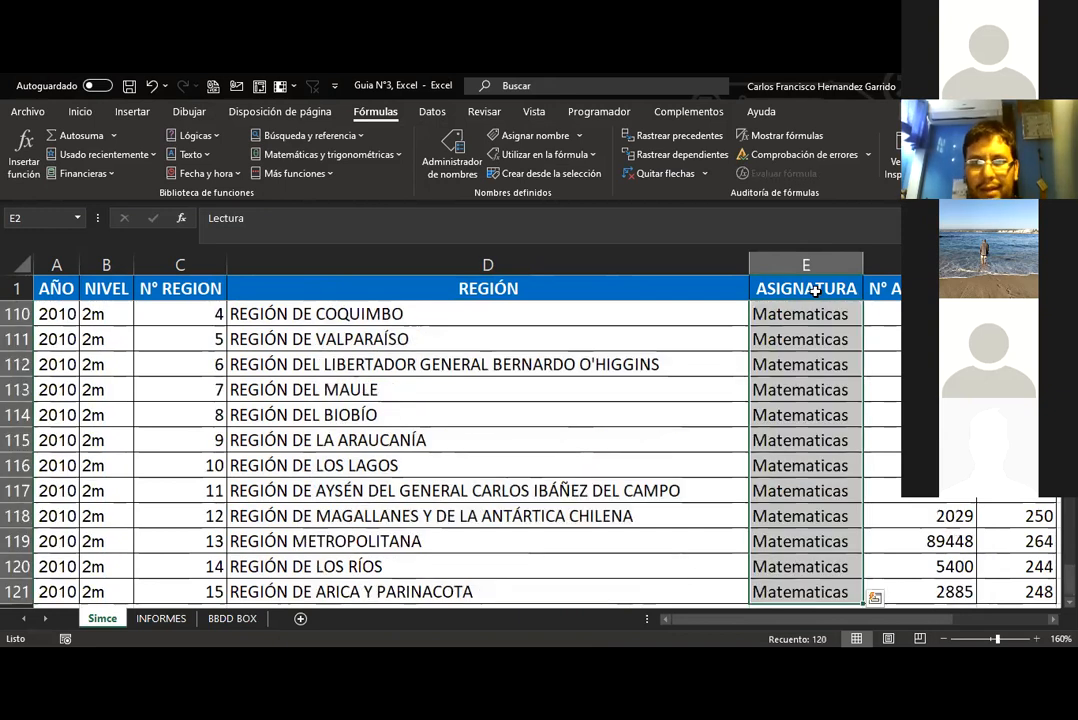
pyautogui.rightClick(824, 362)
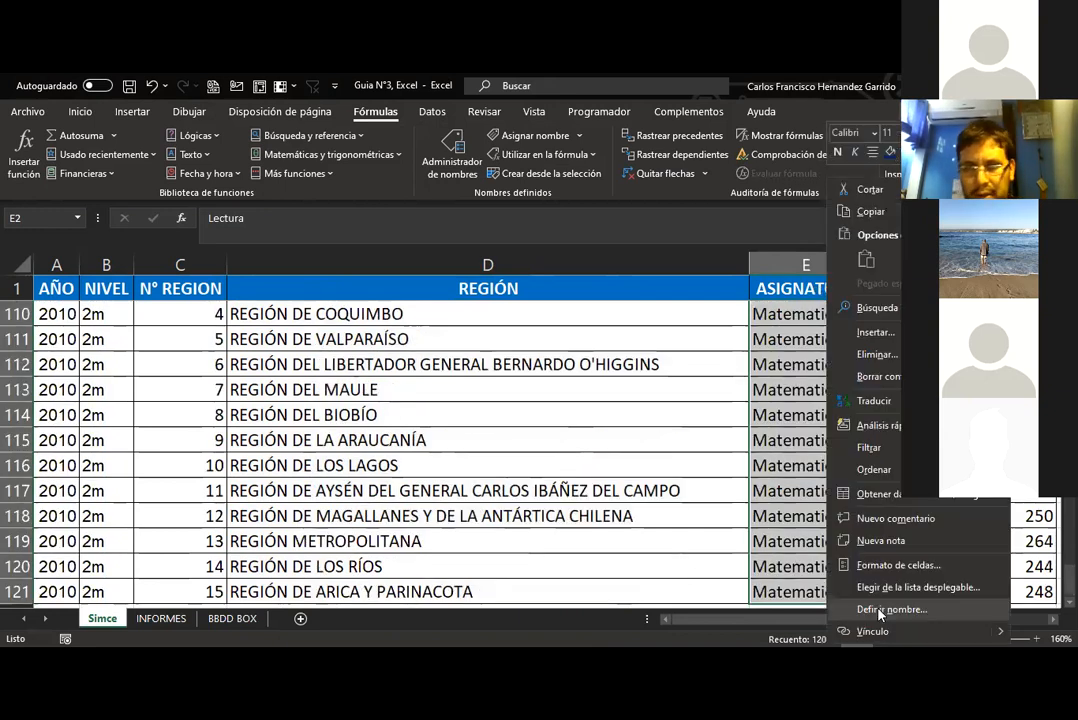
pyautogui.click(880, 607)
pyautogui.write('SIMCE_')
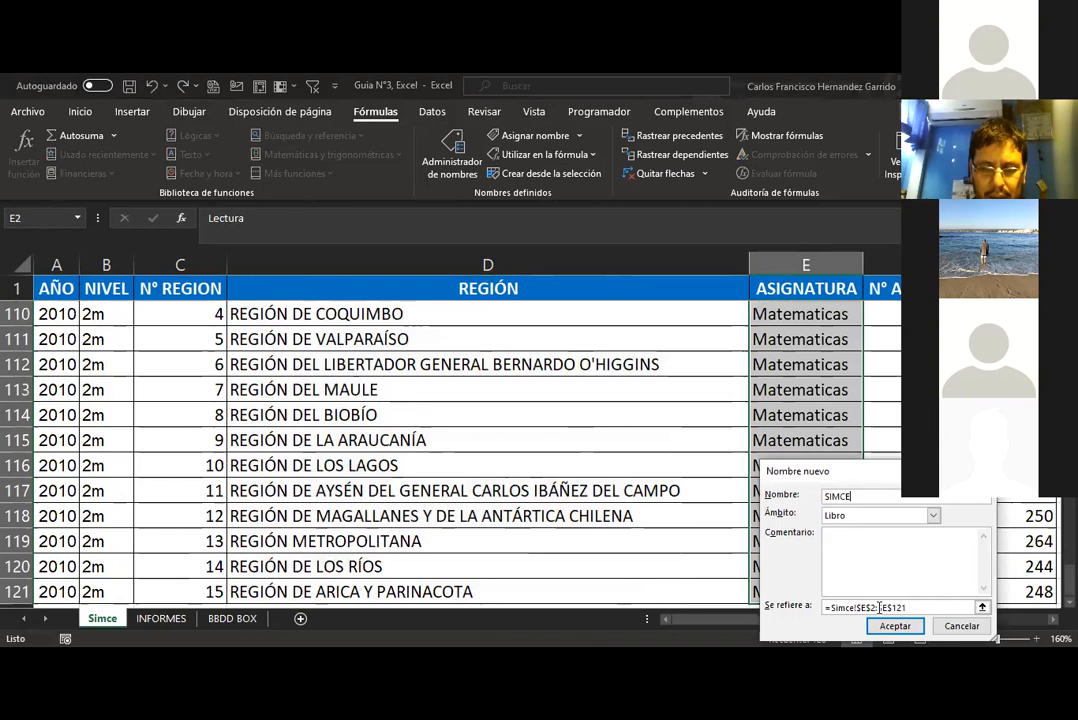
pyautogui.write('AS')
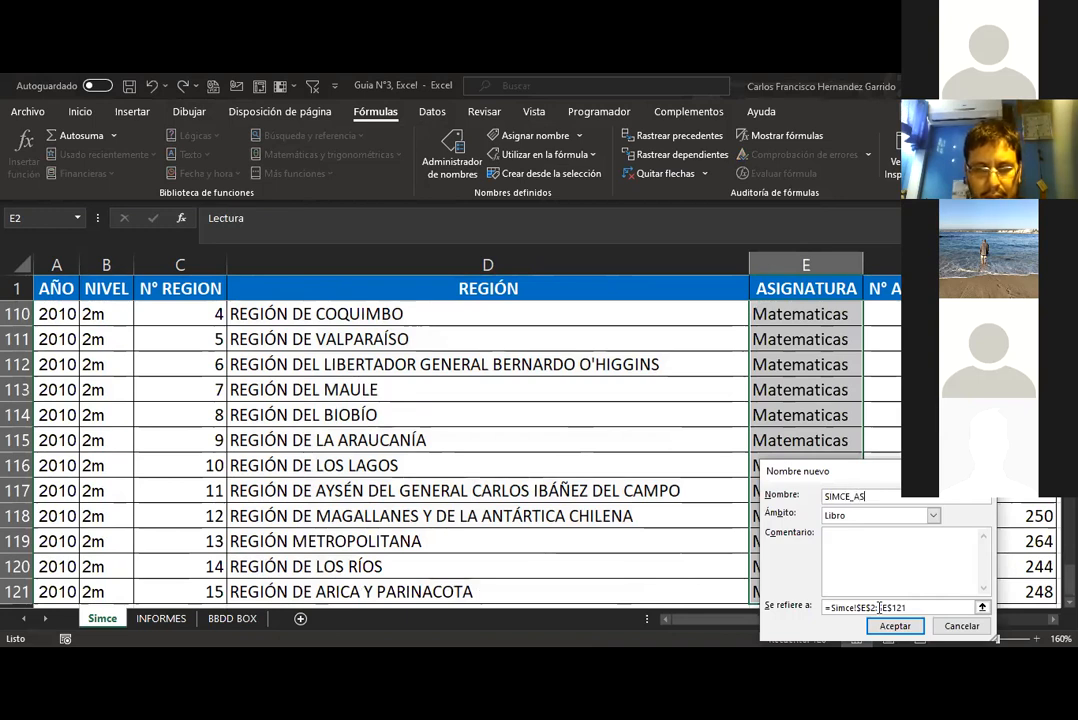
pyautogui.write('IGNATURA')
pyautogui.press('Return')
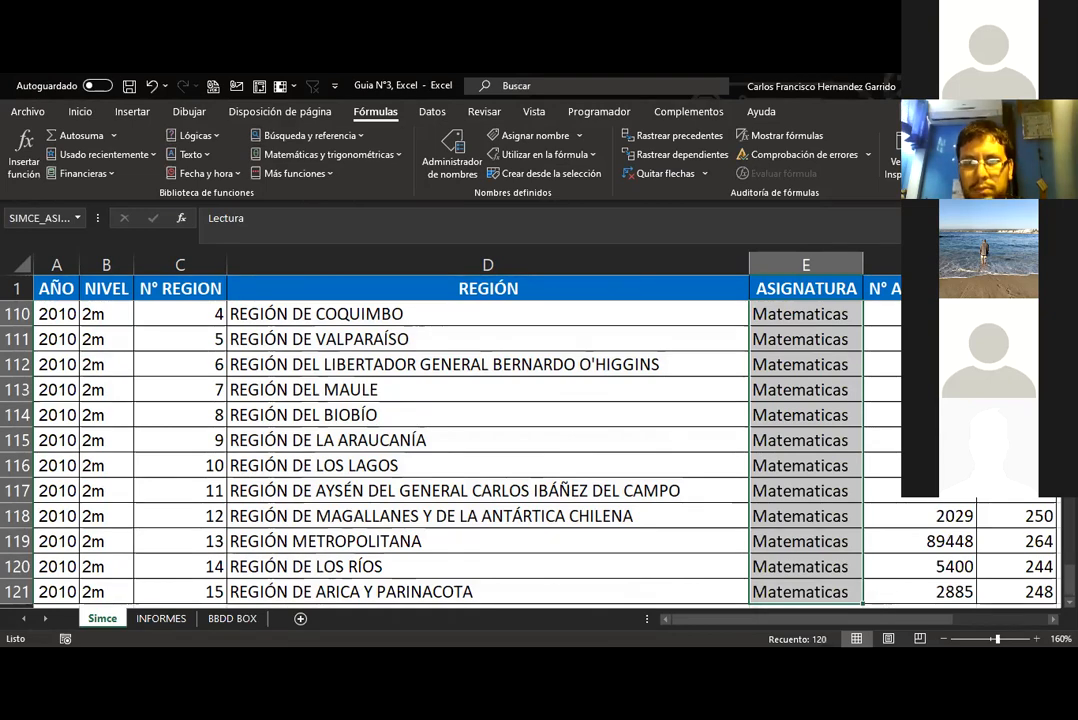
# Define the workbook-level name SIMCE_PUNTAJE for the score data in G2:G121 of the Simce sheet.
pyautogui.click(1016, 288)
pyautogui.press('Down')
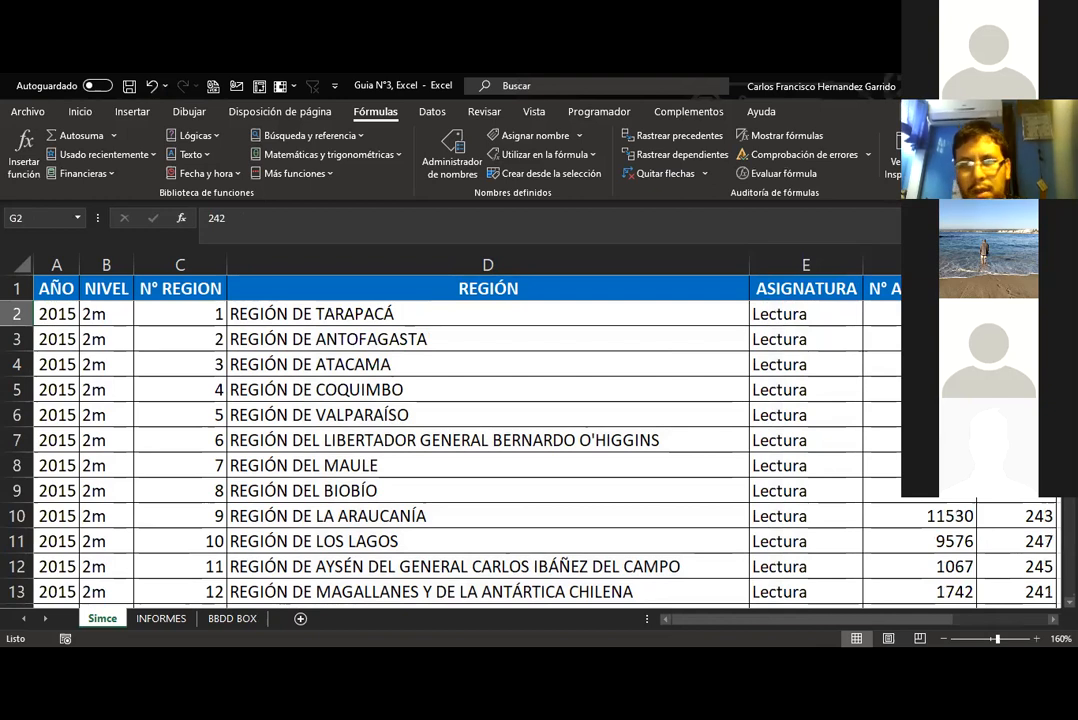
pyautogui.hotkey('ctrl', 'shift', 'Down')
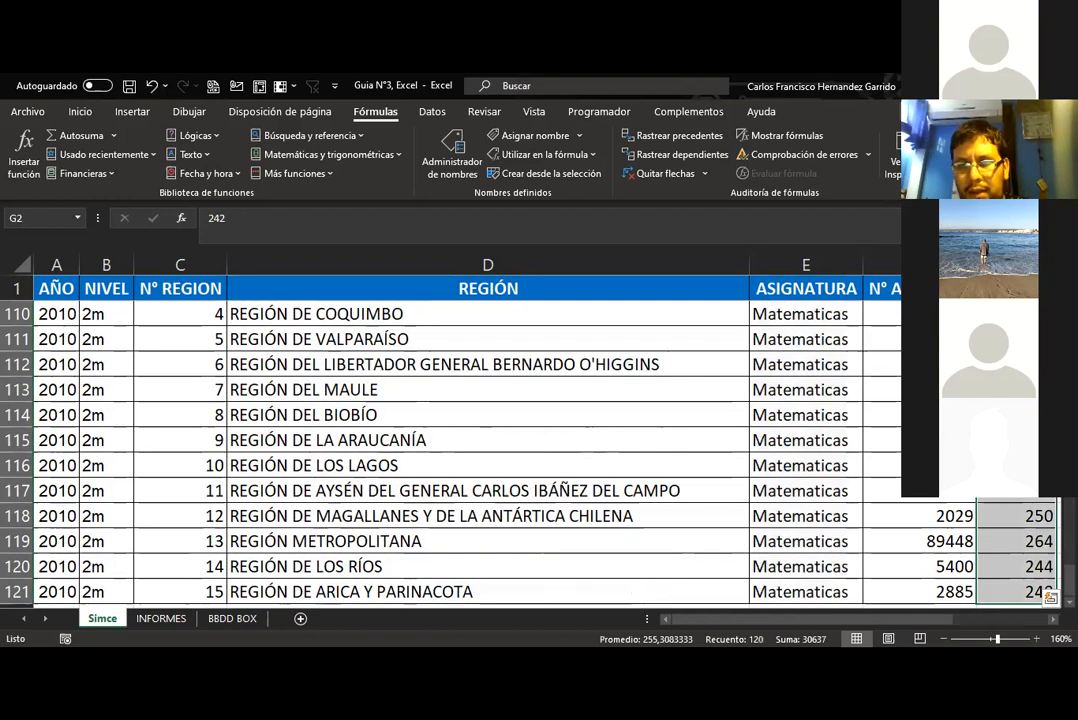
pyautogui.click(869, 616)
pyautogui.press('Left')
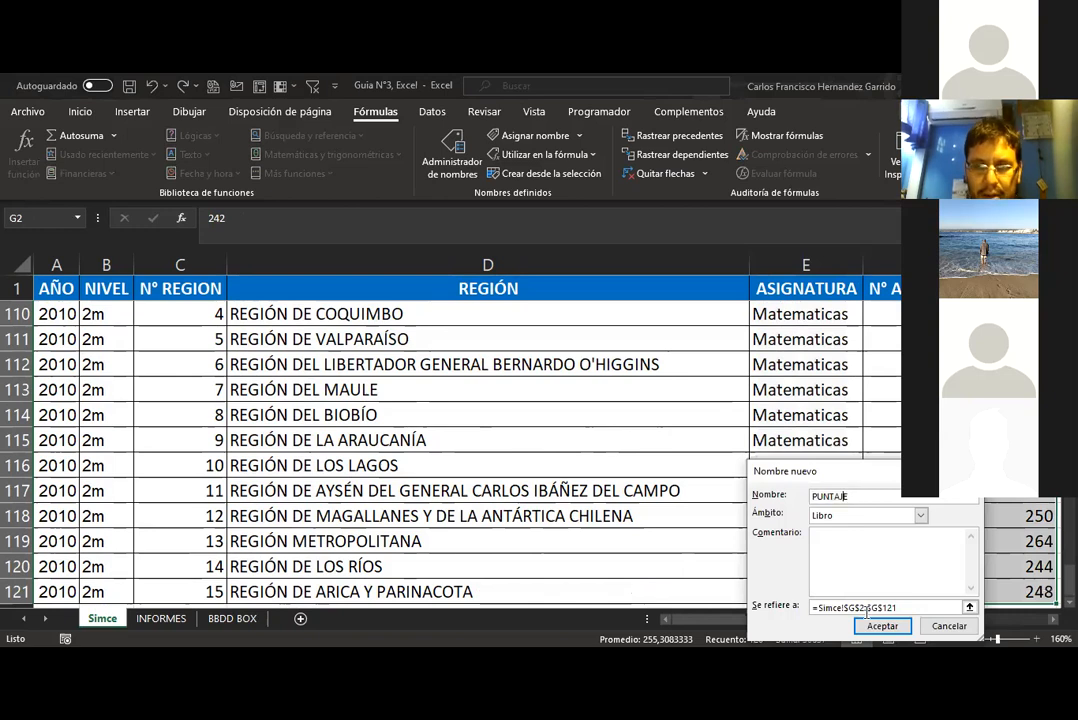
pyautogui.write('SIMCE_')
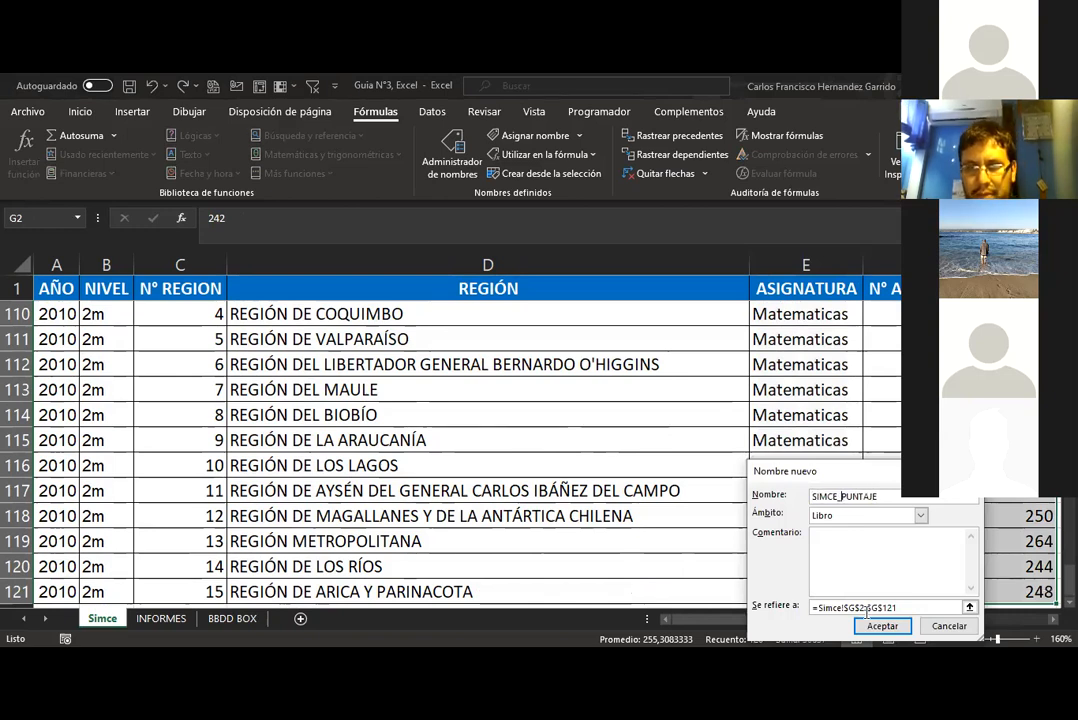
pyautogui.press('Return')
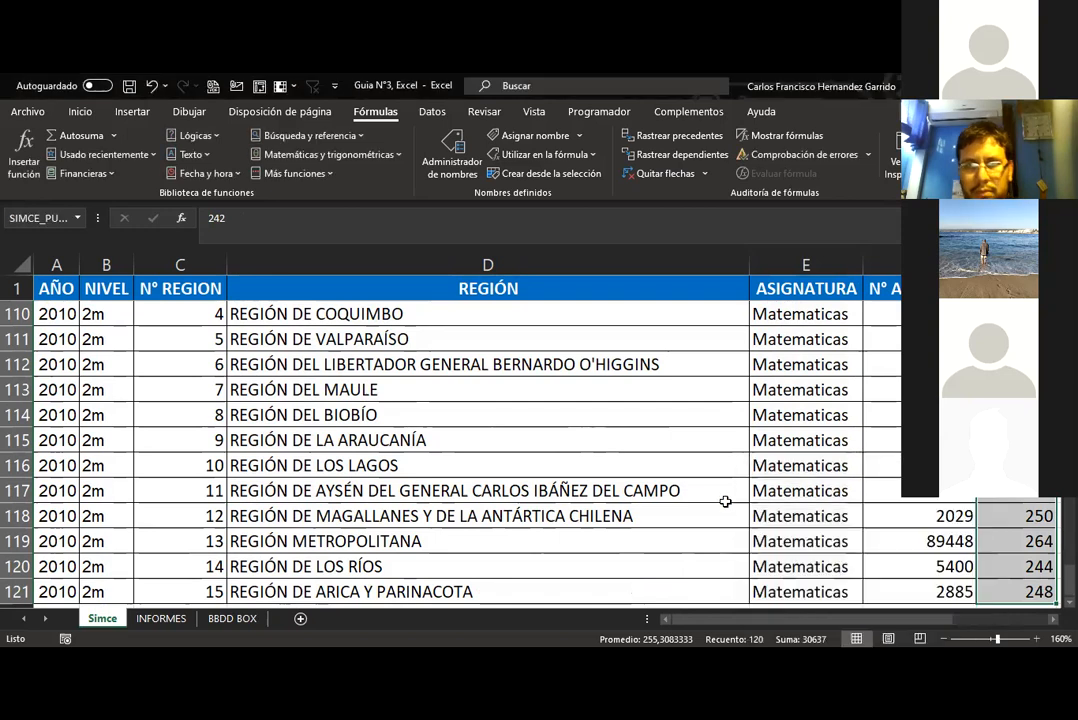
# Review the workbook's defined names and their ranges in the Name Manager, widening the Nombre column to read them fully.
pyautogui.click(450, 155)
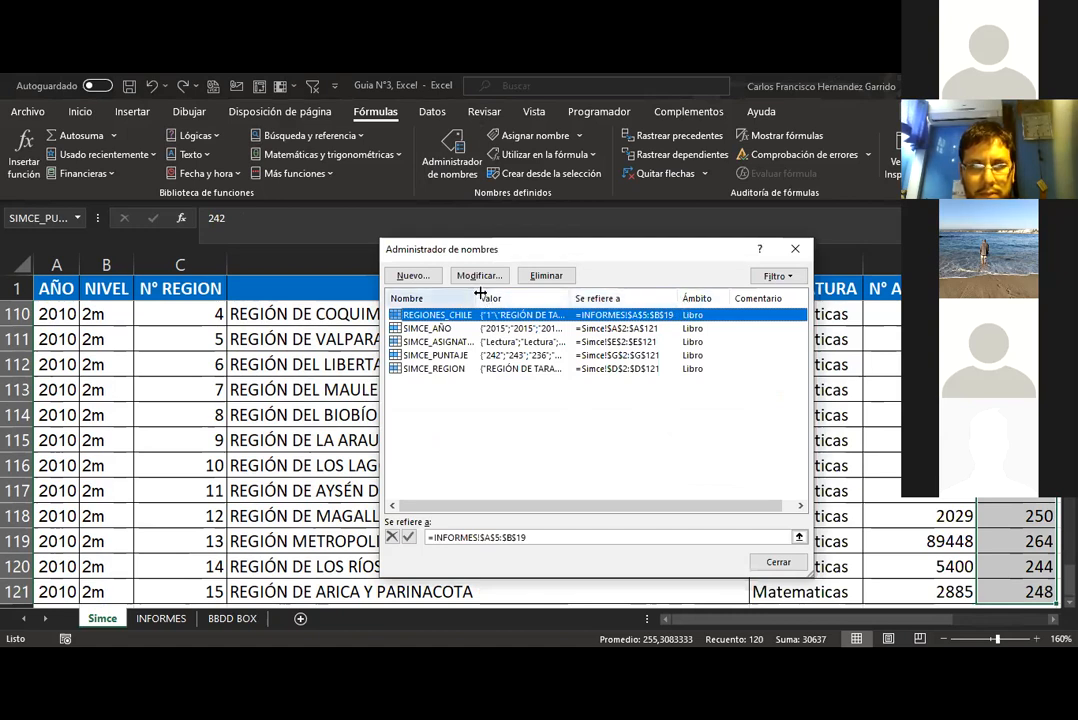
pyautogui.moveTo(480, 293); pyautogui.dragTo(491, 295)
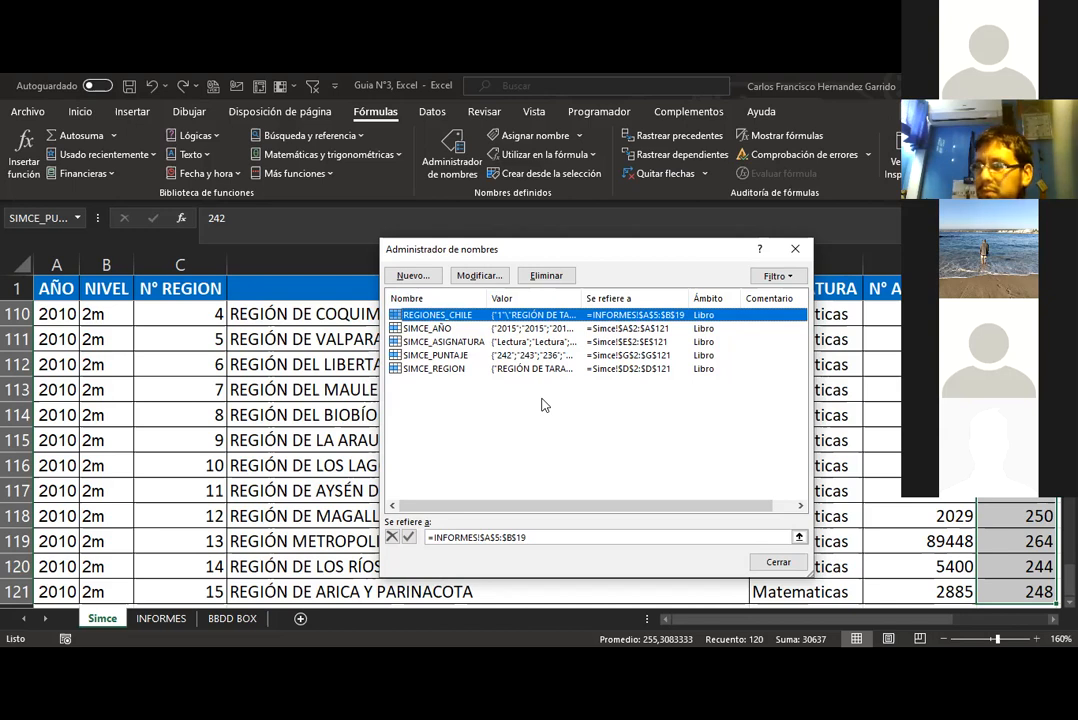
pyautogui.click(779, 563)
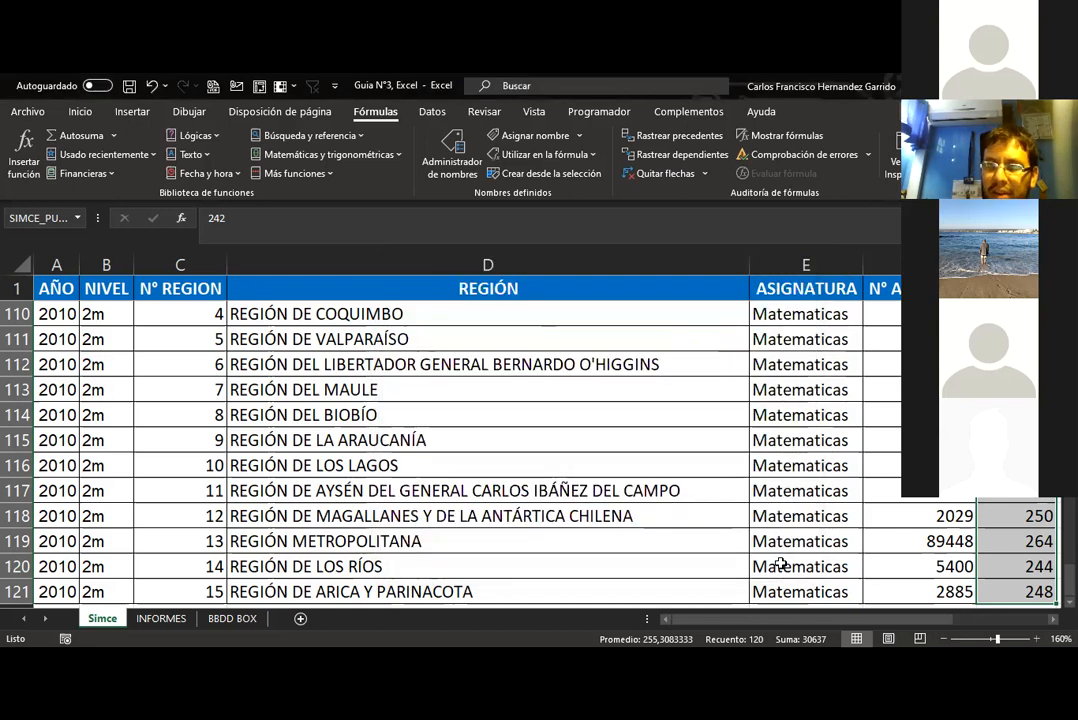
# Switch to the INFORMES sheet and autofit its column widths so the year headings in row 4 fit.
pyautogui.click(165, 618)
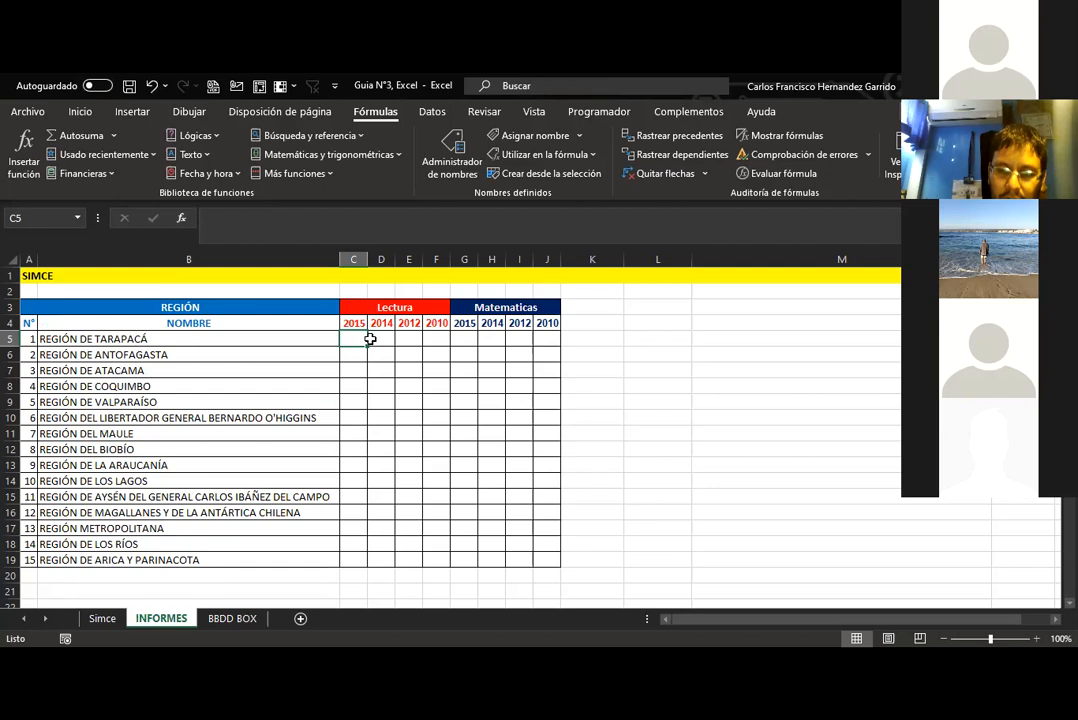
pyautogui.write('=')
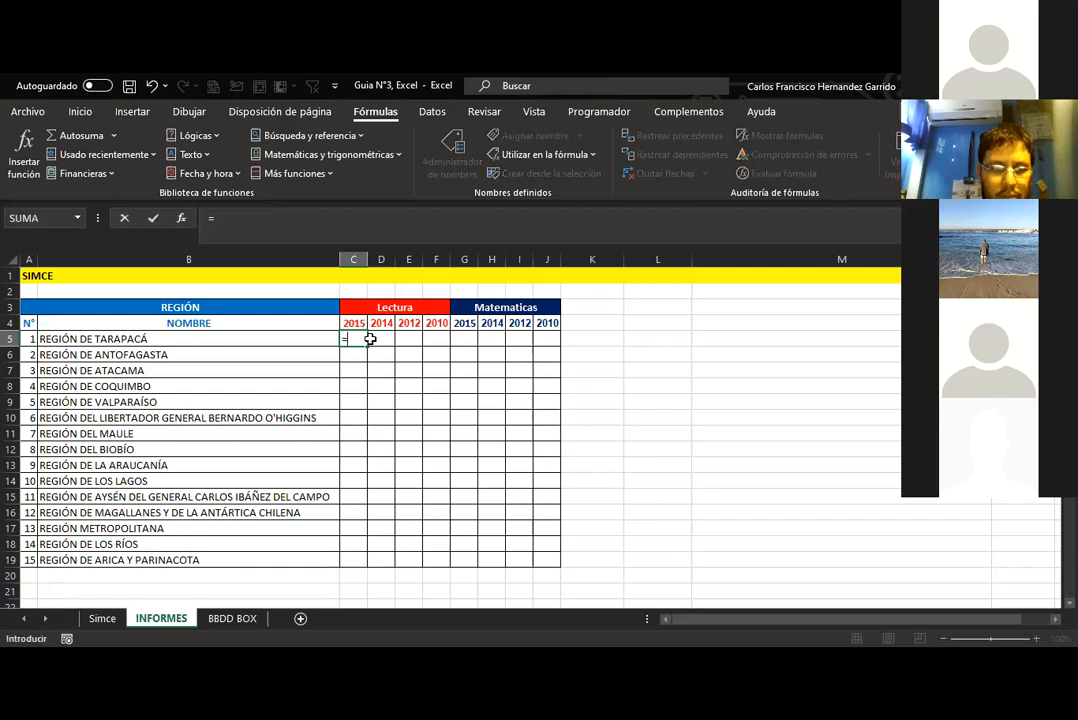
pyautogui.press('Escape')
pyautogui.click(1037, 640)
pyautogui.click(1037, 640)
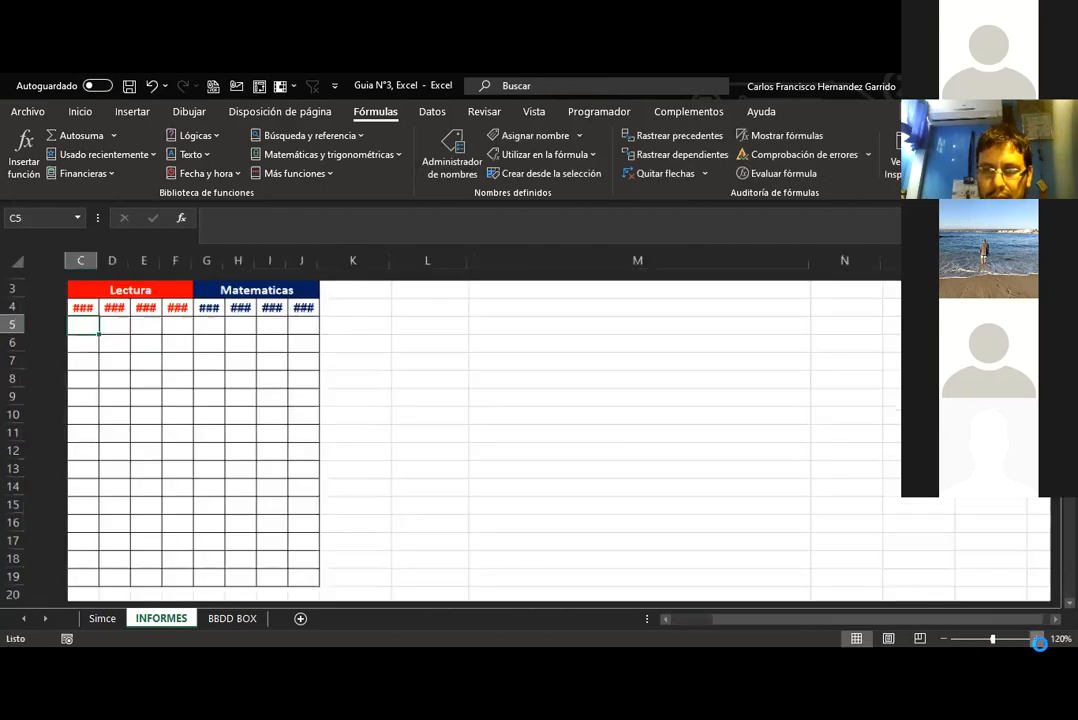
pyautogui.click(1037, 640)
pyautogui.click(1037, 640)
pyautogui.click(1037, 640)
pyautogui.click(1037, 640)
pyautogui.click(1037, 640)
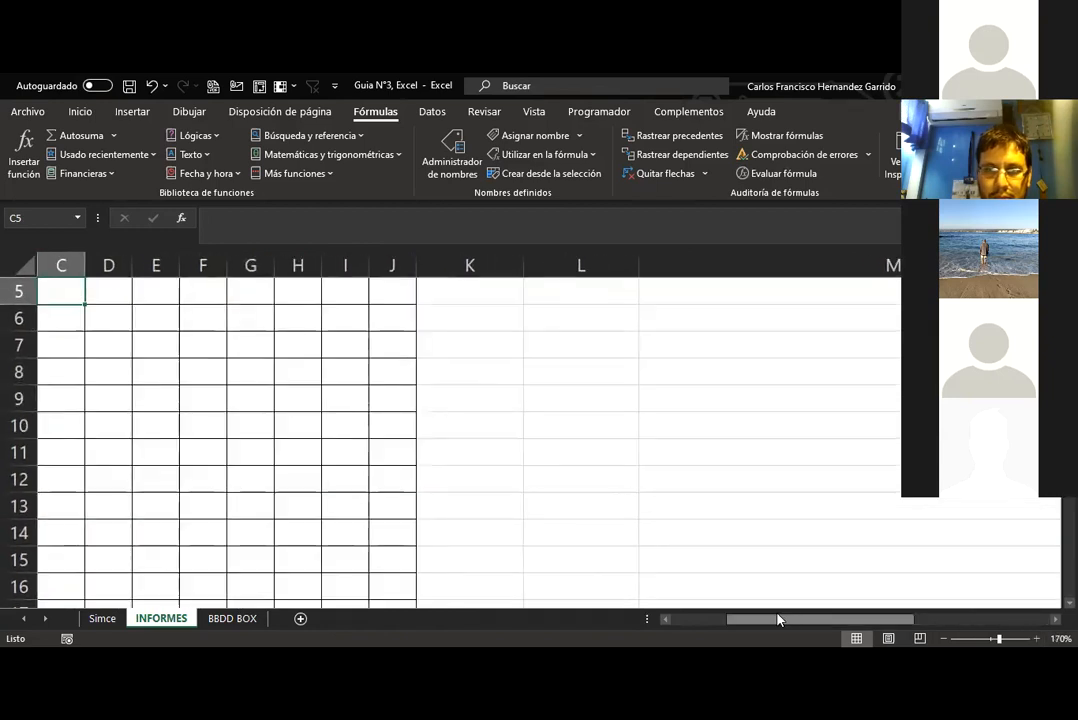
pyautogui.moveTo(780, 620); pyautogui.dragTo(722, 619)
pyautogui.scroll(2, 618, 556)
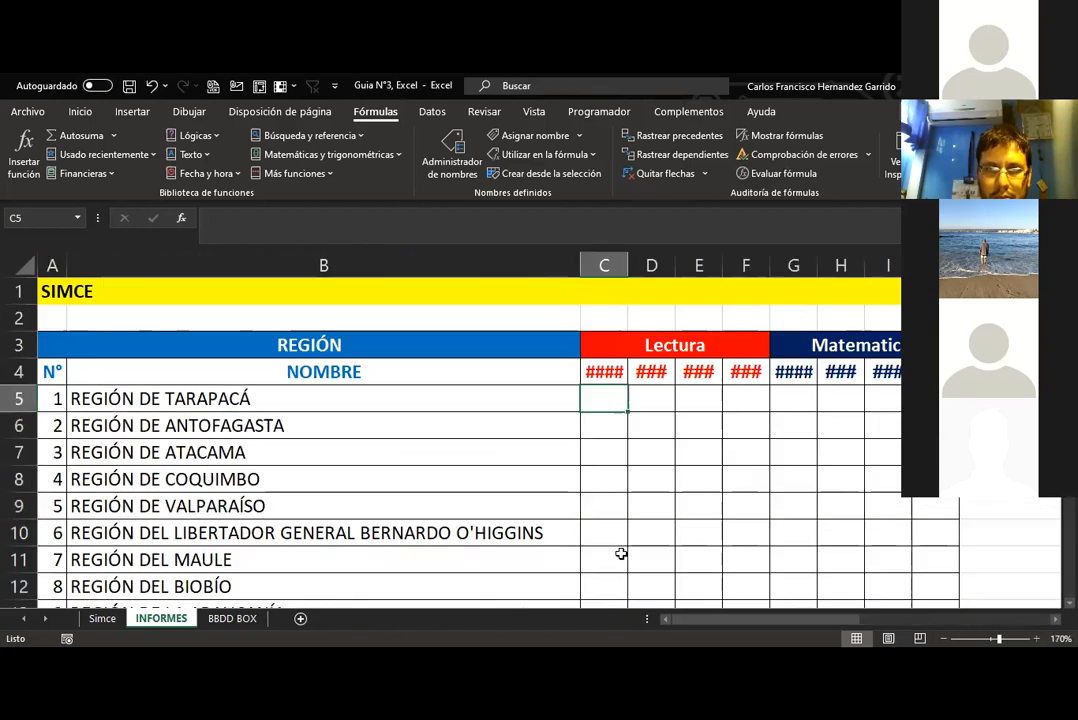
pyautogui.click(19, 257)
# Start a PROMEDIO.SI.CONJUNTO formula in C5 with SIMCE_PUNTAJE as the range to average.
pyautogui.click(604, 398)
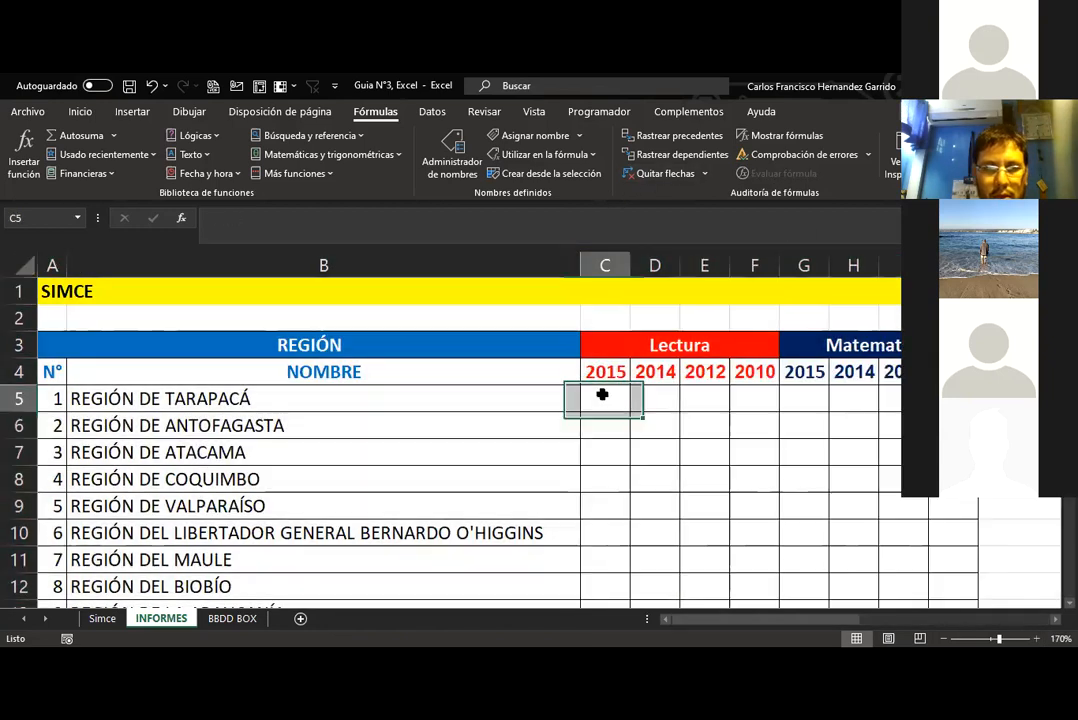
pyautogui.write('=PROMEDI')
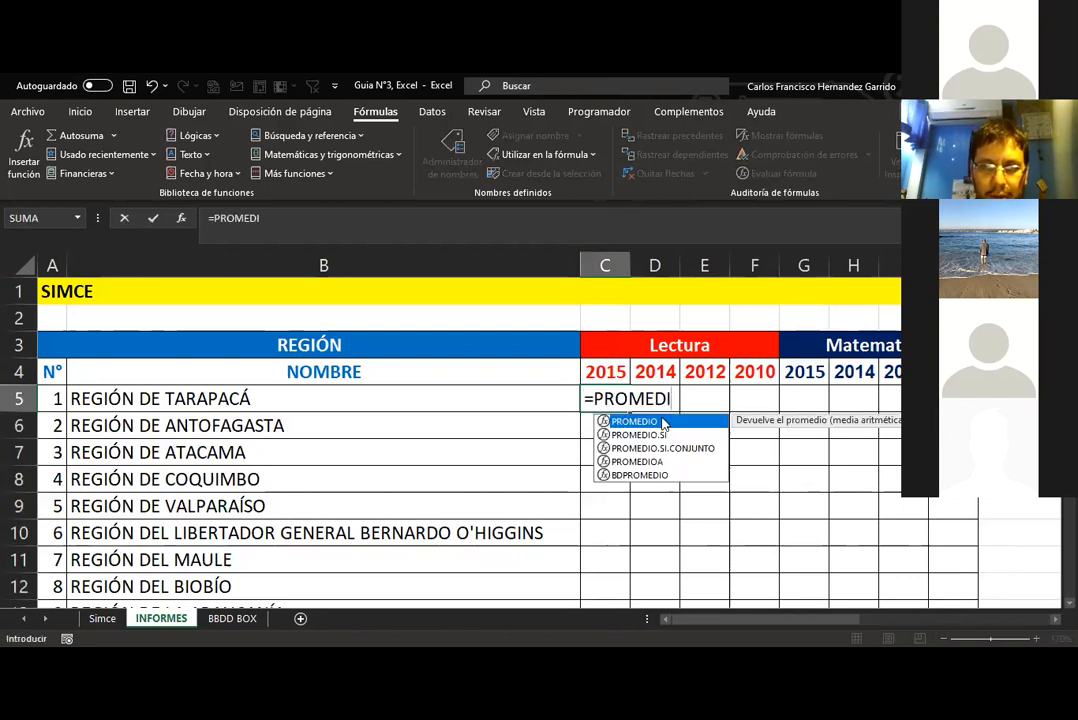
pyautogui.press('Down')
pyautogui.press('Down')
pyautogui.press('Tab')
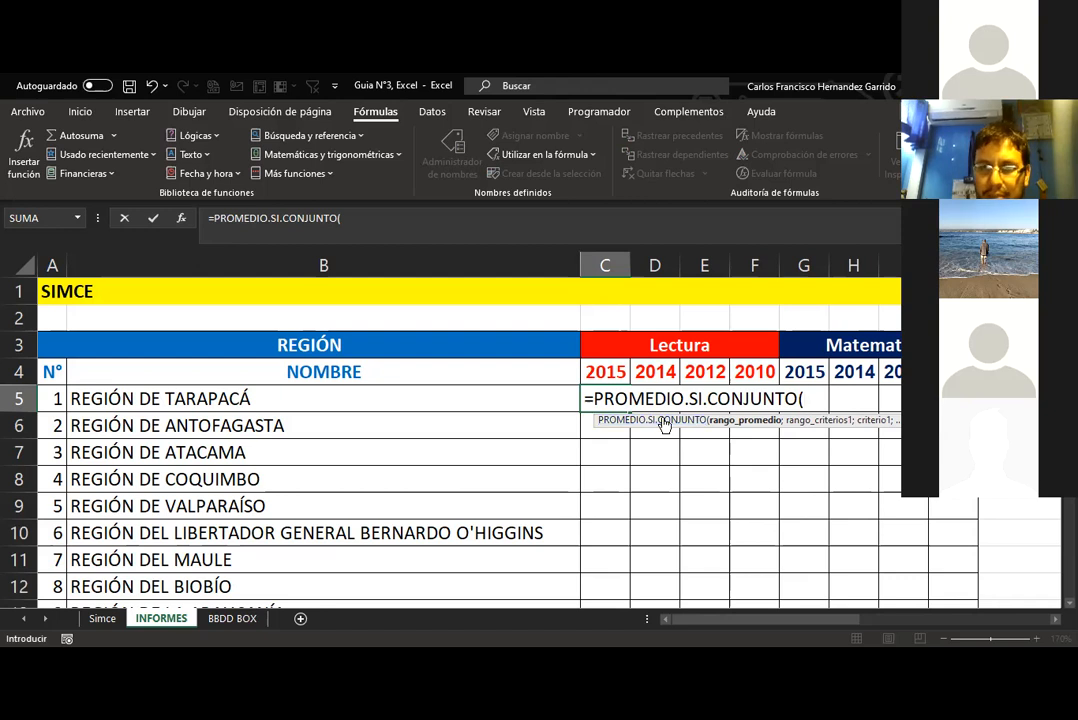
pyautogui.write('SIM')
pyautogui.press('Down')
pyautogui.press('Down')
pyautogui.press('Tab')
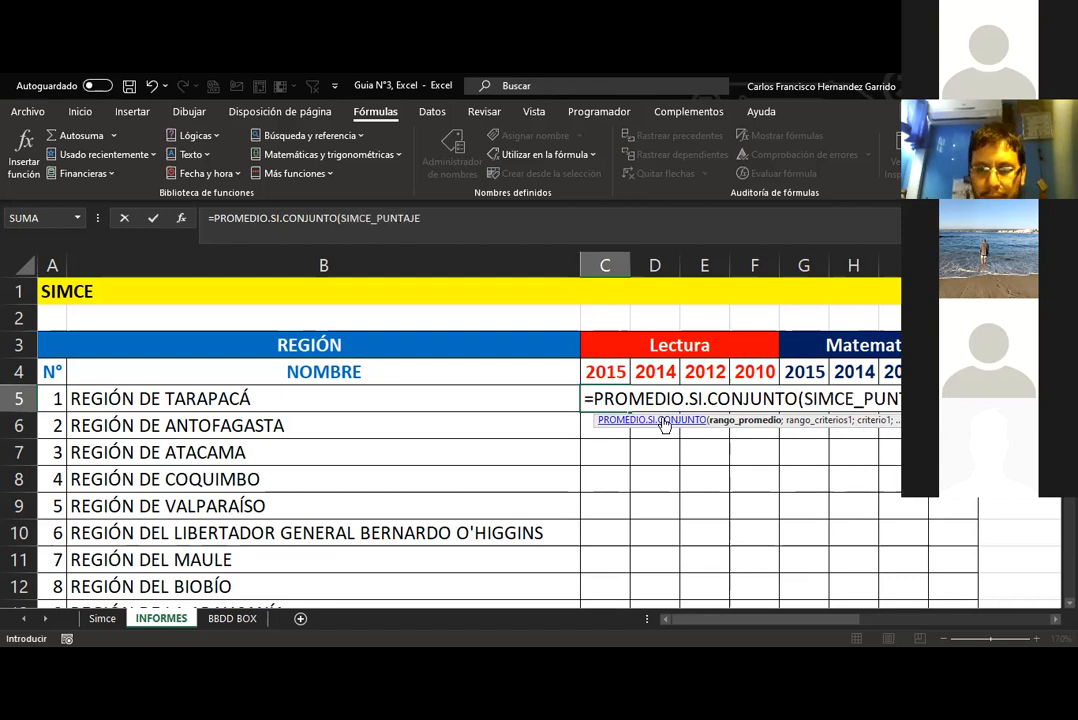
pyautogui.write(';')
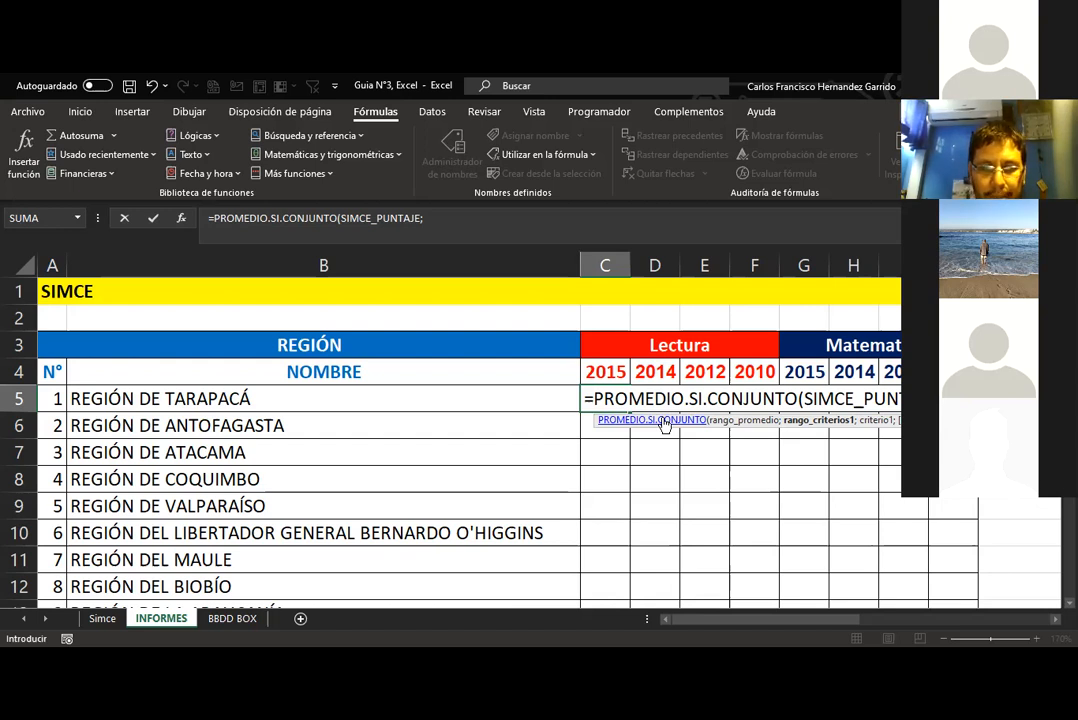
# Add the region criterion to the C5 formula, using SIMCE_REGION as the range and $B5 with a fixed column as the criterion.
pyautogui.write('SIM')
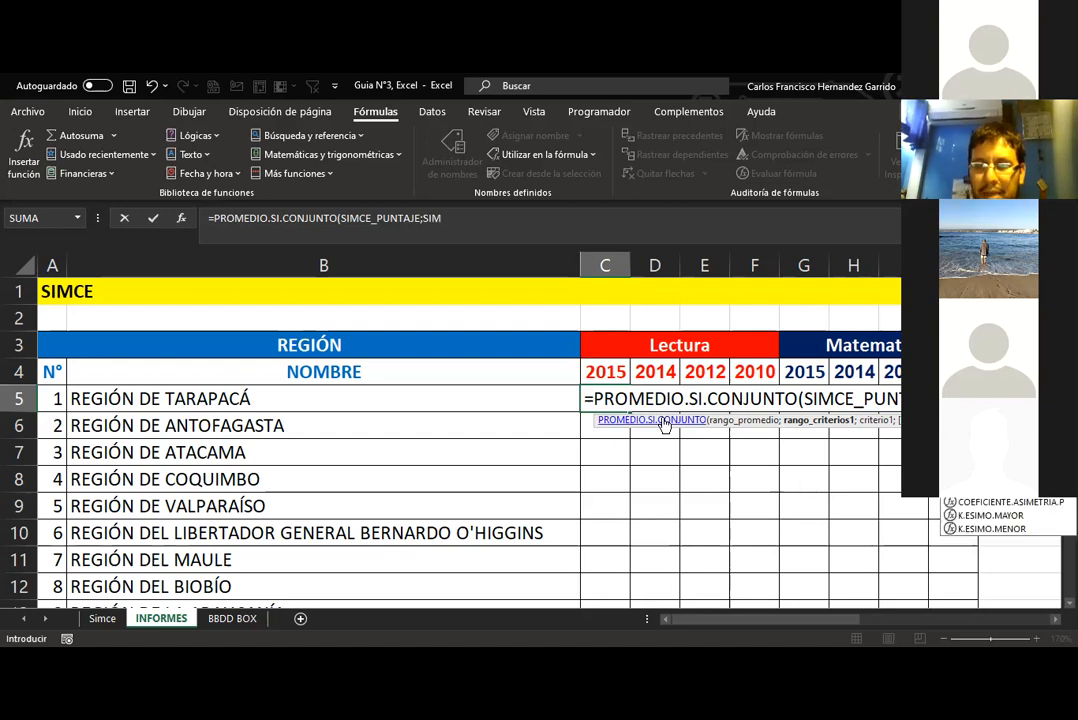
pyautogui.write(';')
pyautogui.press('BackSpace')
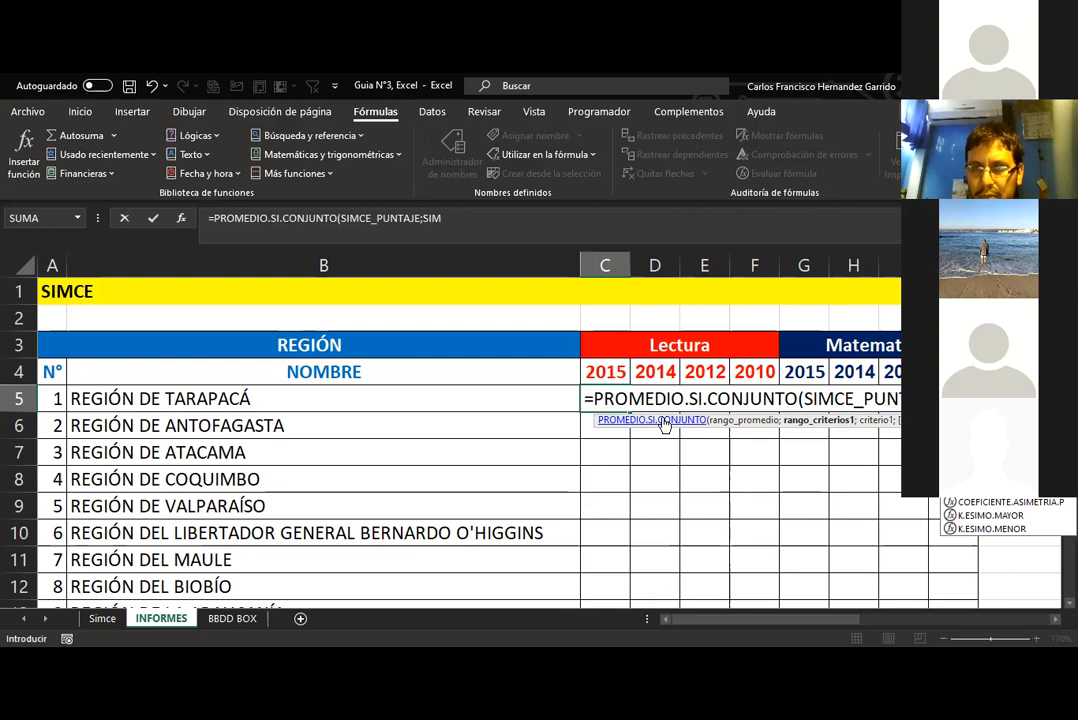
pyautogui.press('Tab')
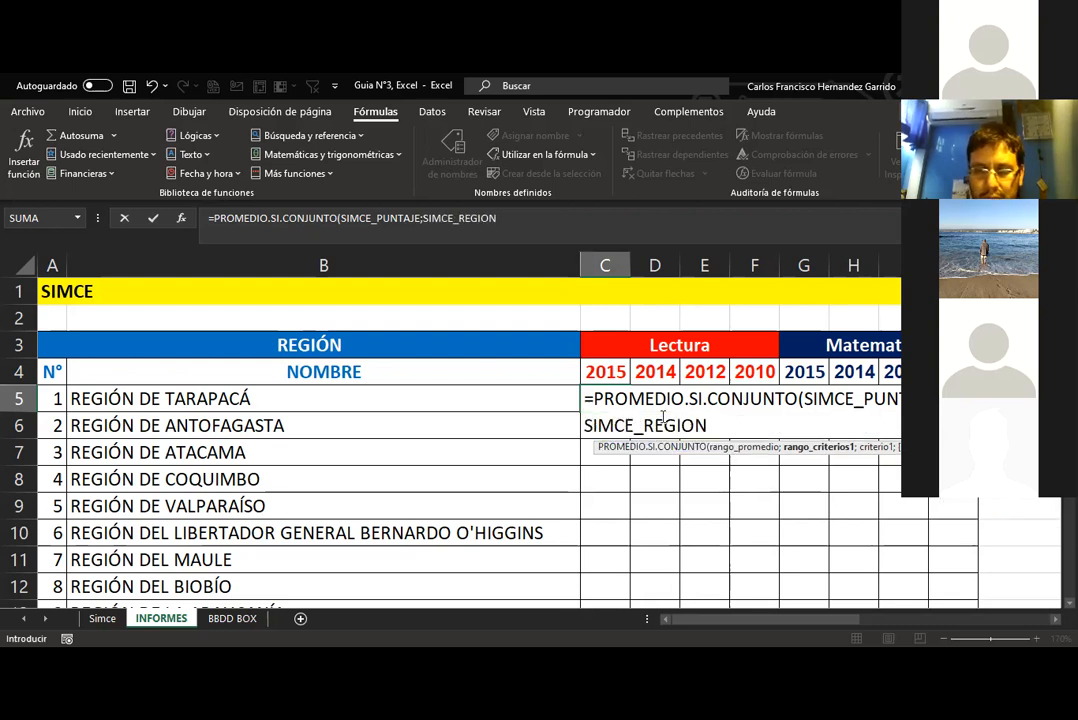
pyautogui.write(';')
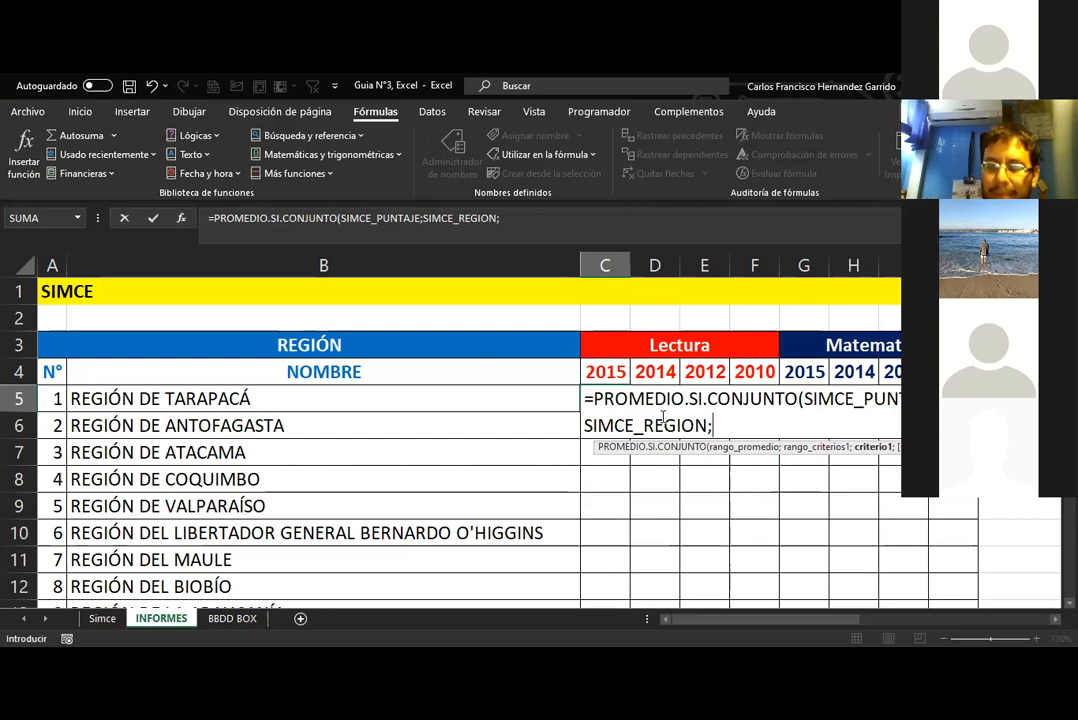
pyautogui.click(280, 393)
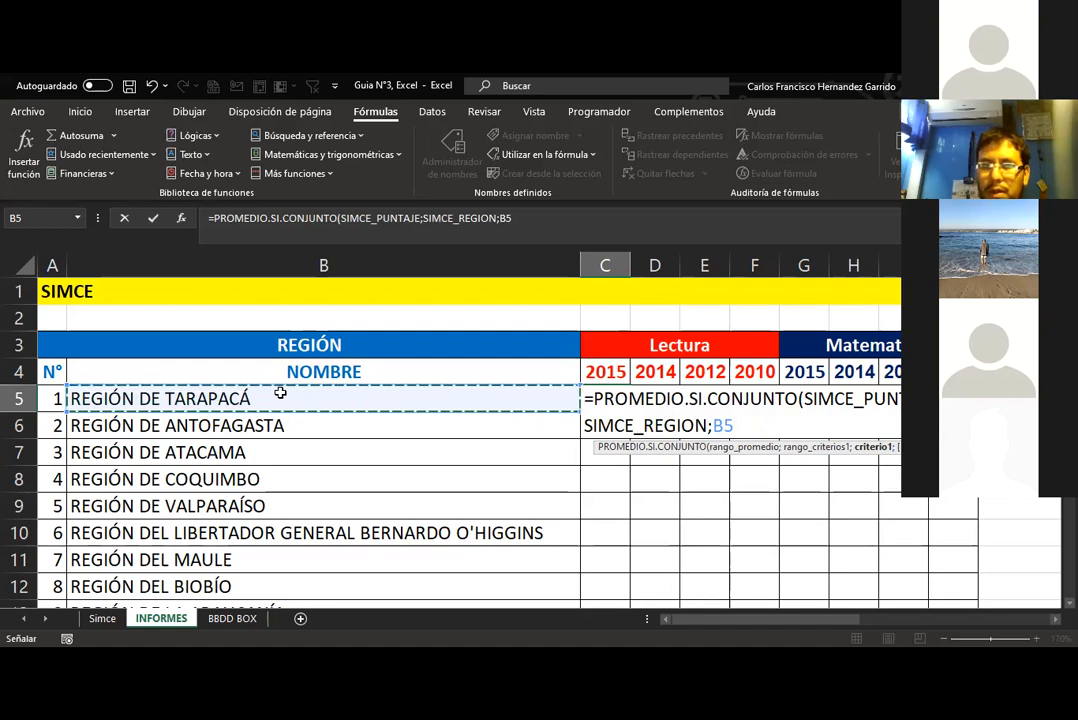
pyautogui.press('F4')
pyautogui.press('F4')
pyautogui.press('F4')
pyautogui.write(';')
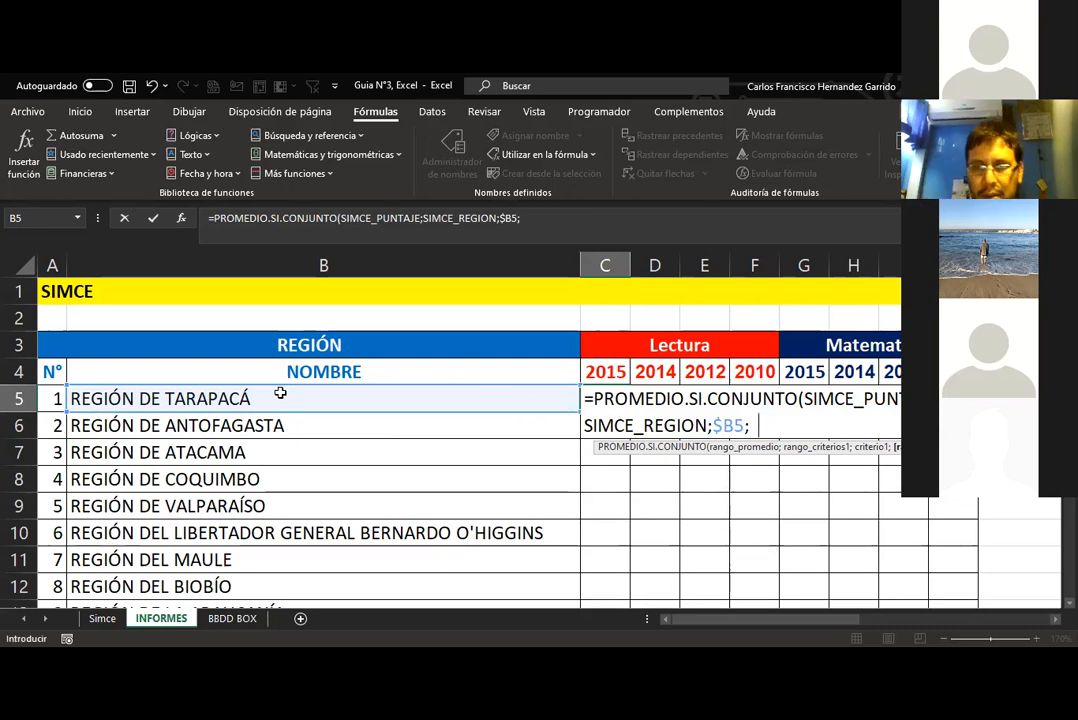
# Add the subject criterion to the formula, matching SIMCE_ASIGNATURA against the Lectura heading as the absolute reference $C$3.
pyautogui.write(' SIM')
pyautogui.press('Down')
pyautogui.press('Tab')
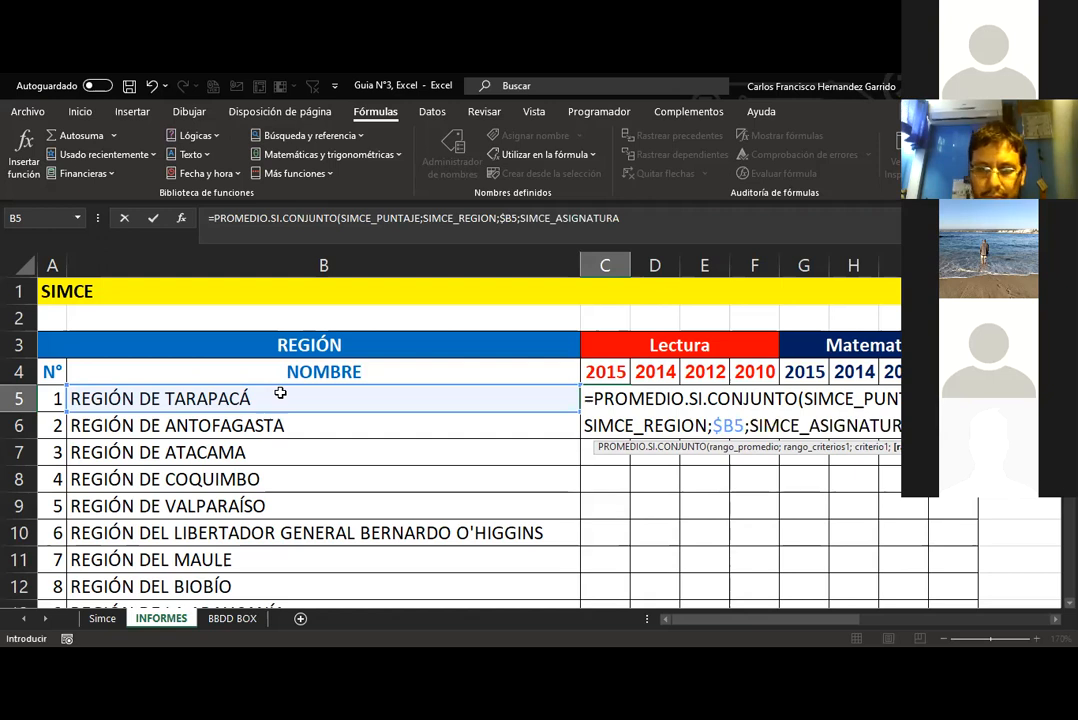
pyautogui.write(';')
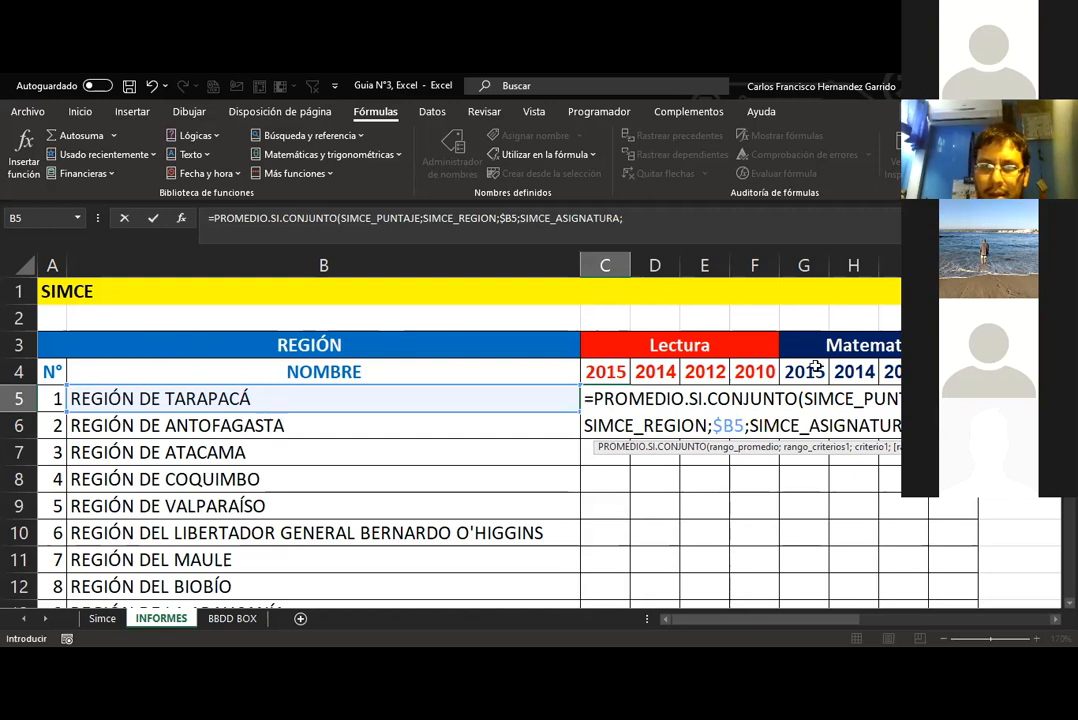
pyautogui.click(672, 346)
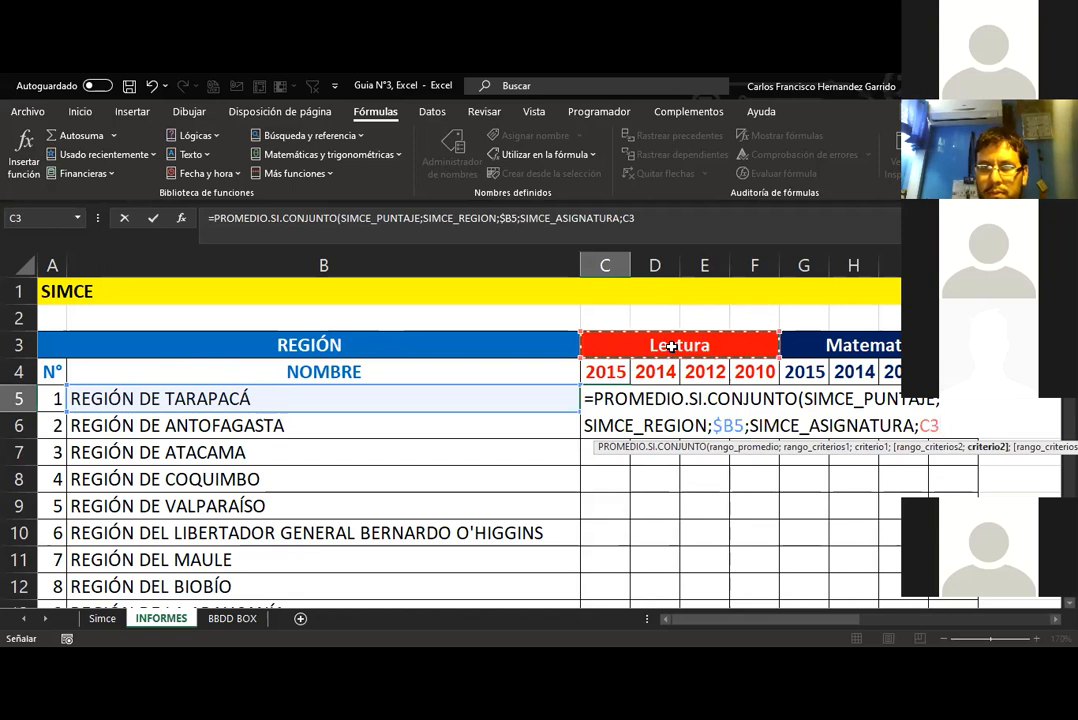
pyautogui.press('F4')
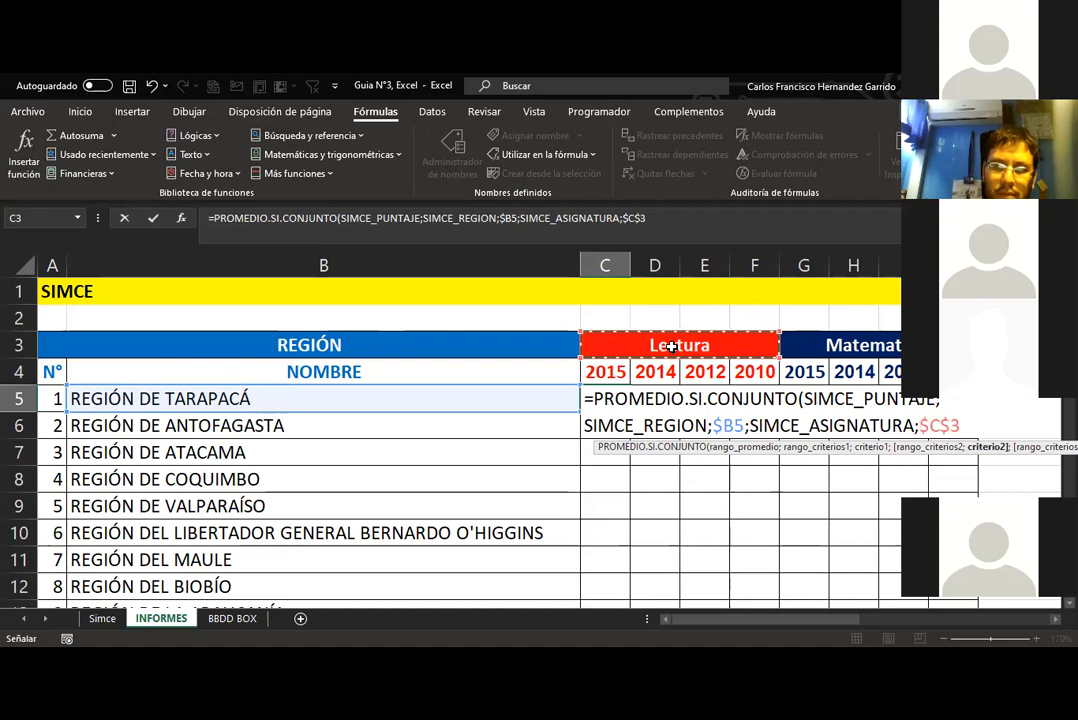
pyautogui.write(';')
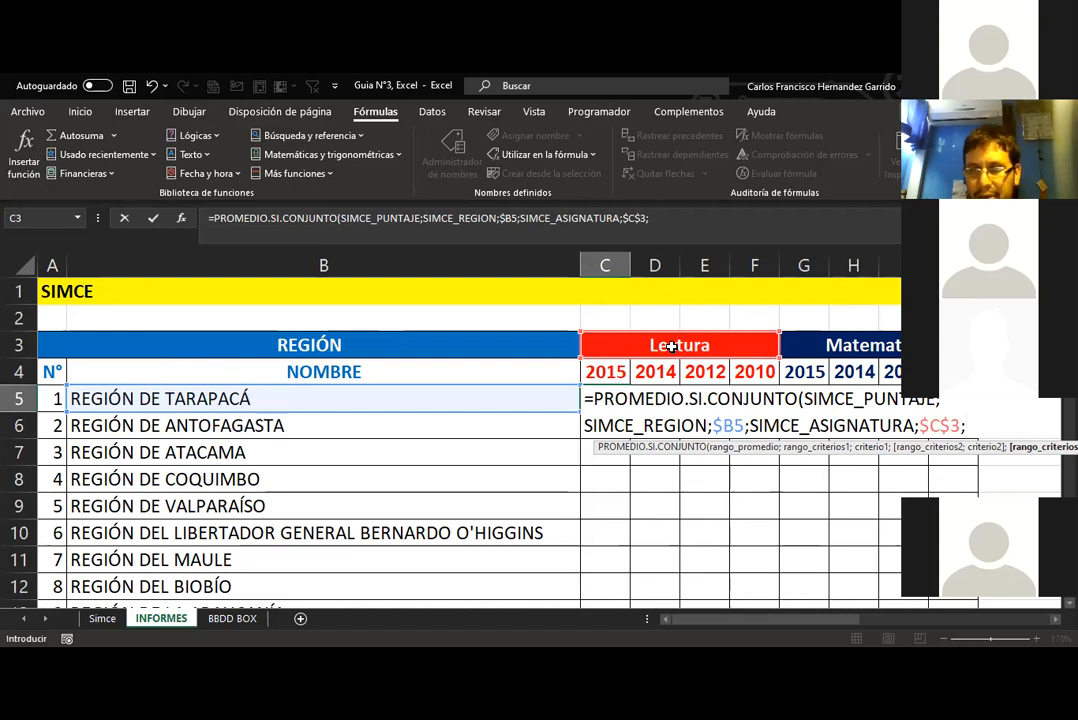
# Add the year criterion SIMCE_AÑO matched against C$4 with a fixed row, then close and enter the C5 formula.
pyautogui.write('SIM')
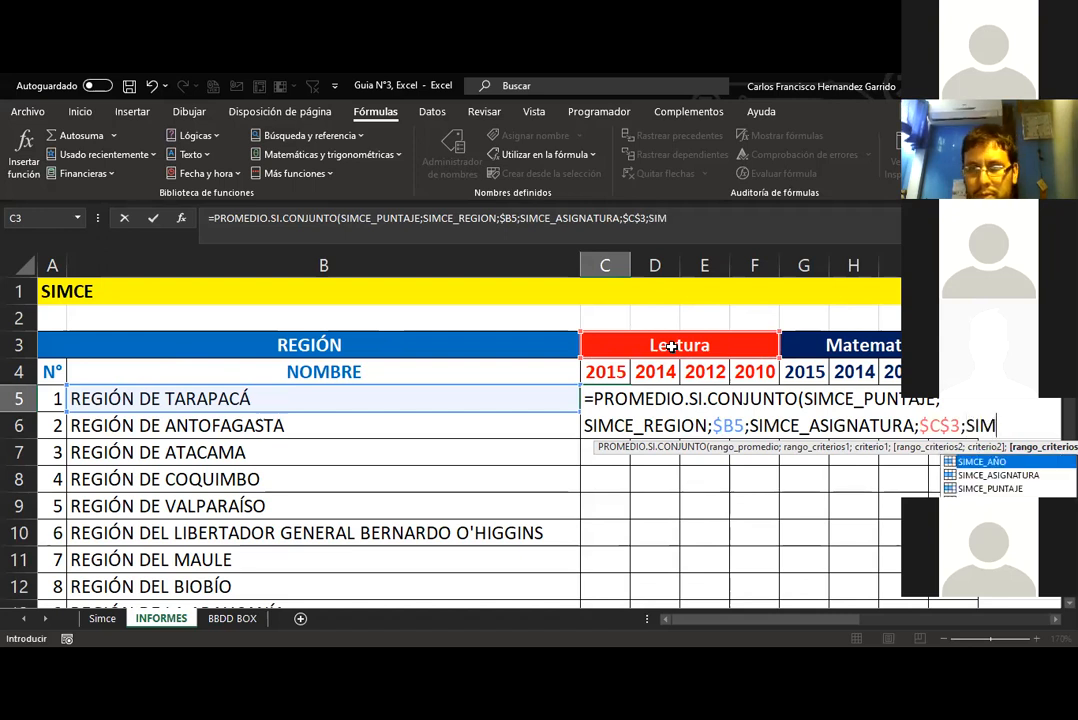
pyautogui.press('Tab')
pyautogui.write(';')
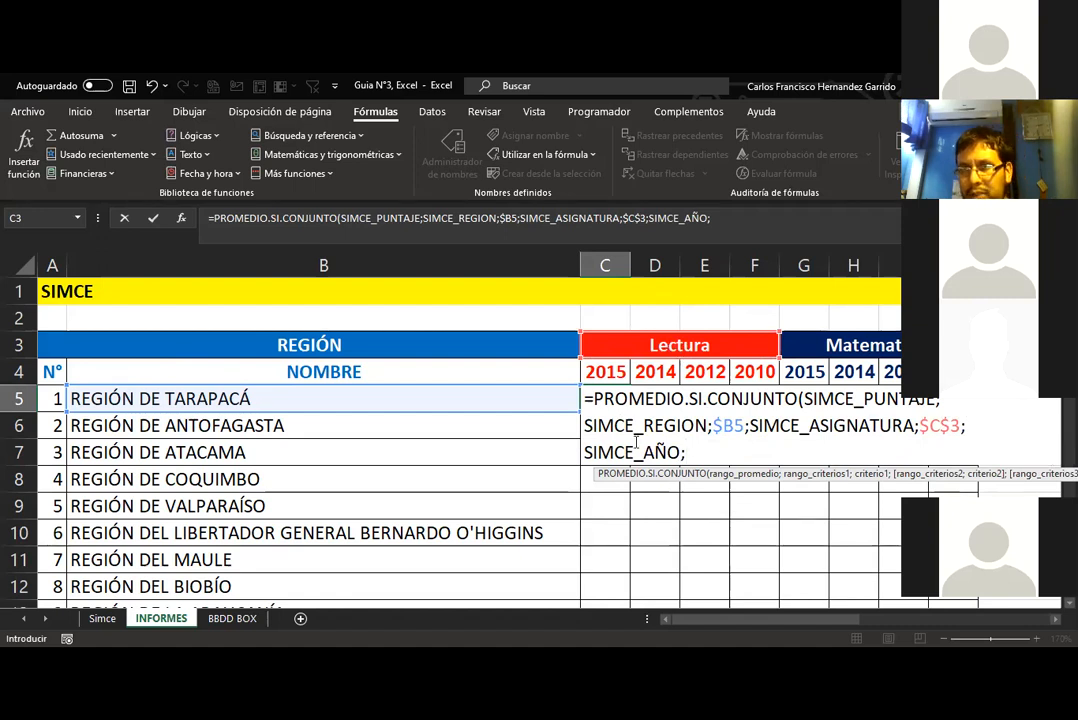
pyautogui.click(604, 370)
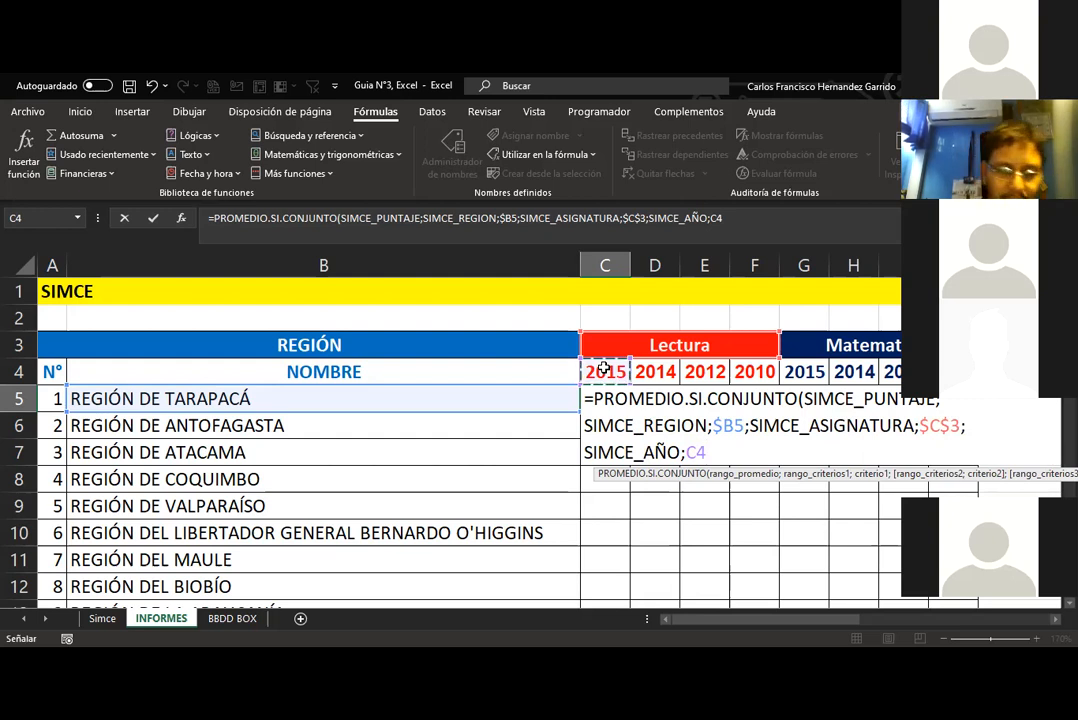
pyautogui.press('F4')
pyautogui.press('F3')
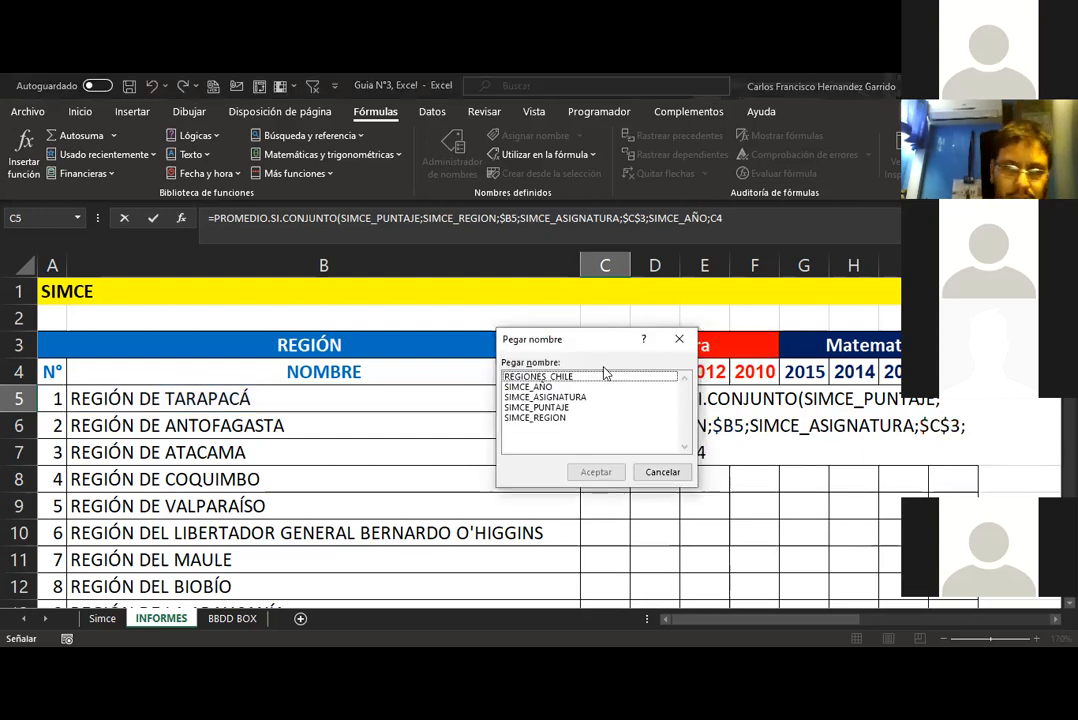
pyautogui.click(663, 473)
pyautogui.press('F4')
pyautogui.press('F4')
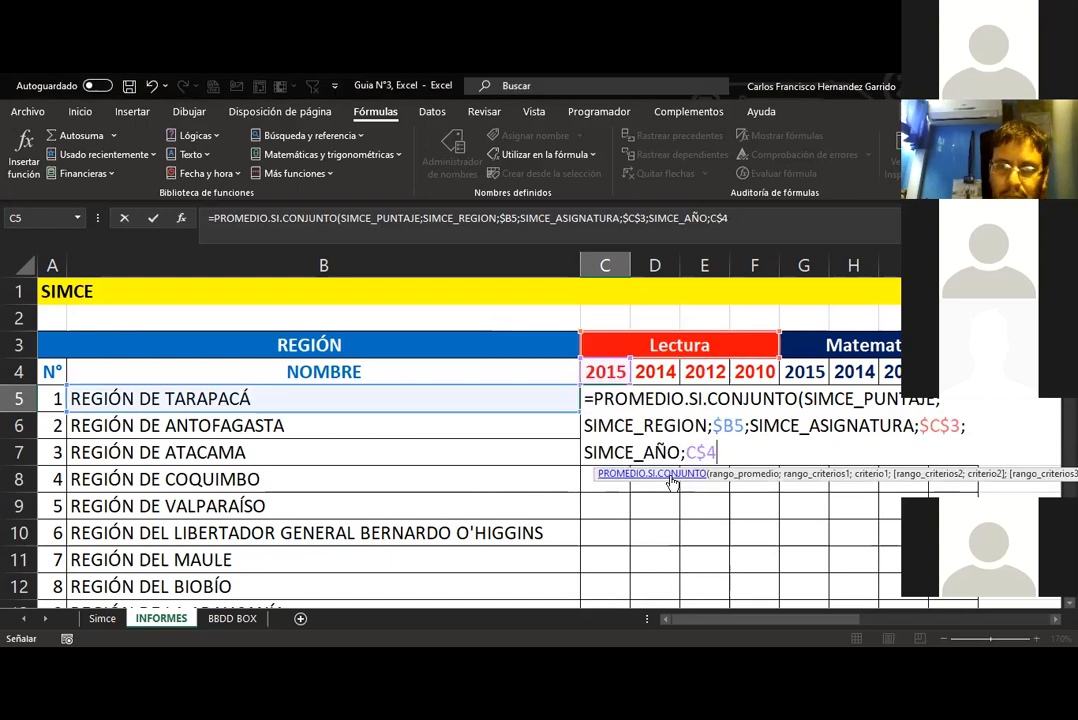
pyautogui.write(')')
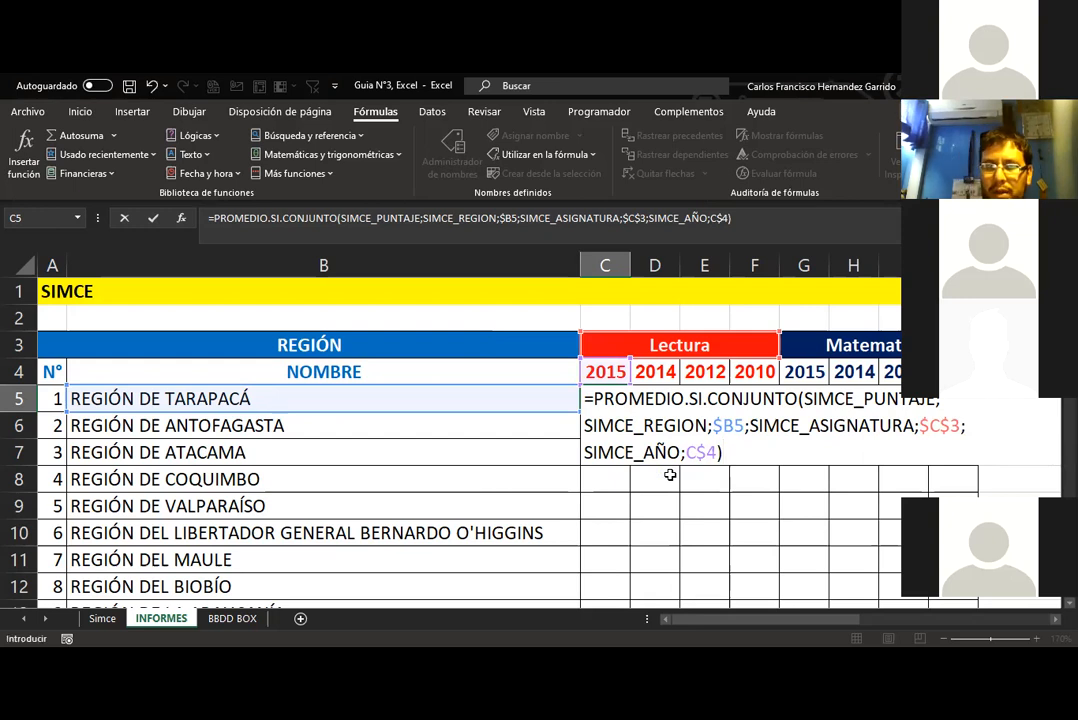
pyautogui.press('Return')
# Fill the C5 formula across the Lectura years to F5 and down to row 19, and inspect the 2012 cell for Región Metropolitana.
pyautogui.click(612, 401)
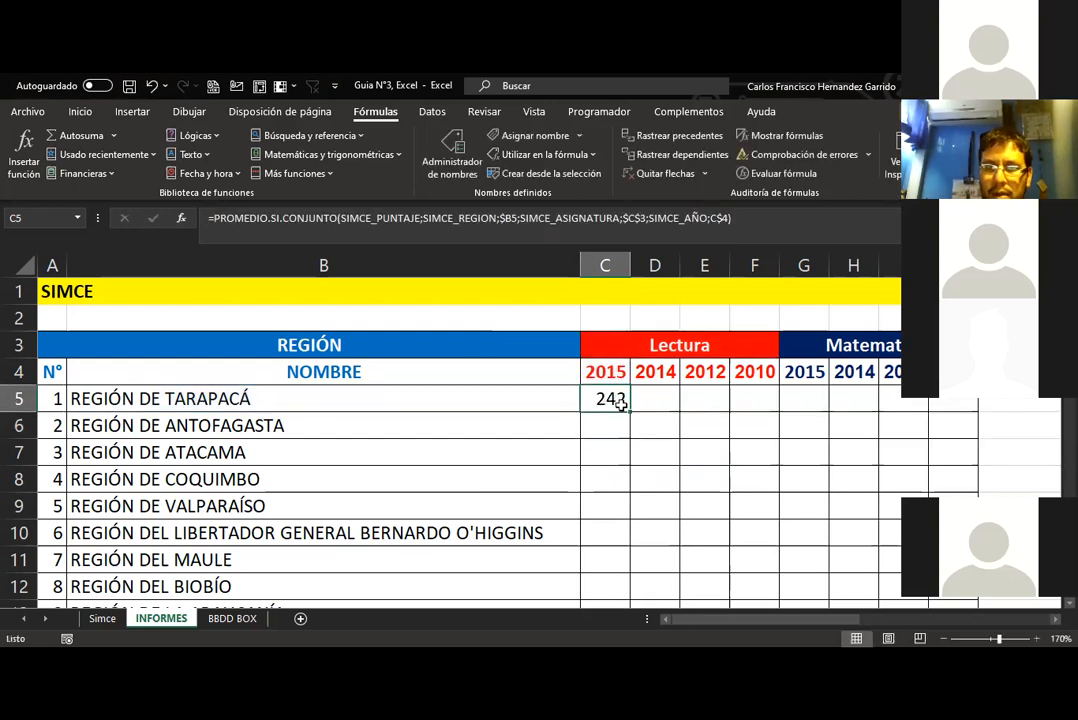
pyautogui.moveTo(630, 416); pyautogui.dragTo(781, 415)
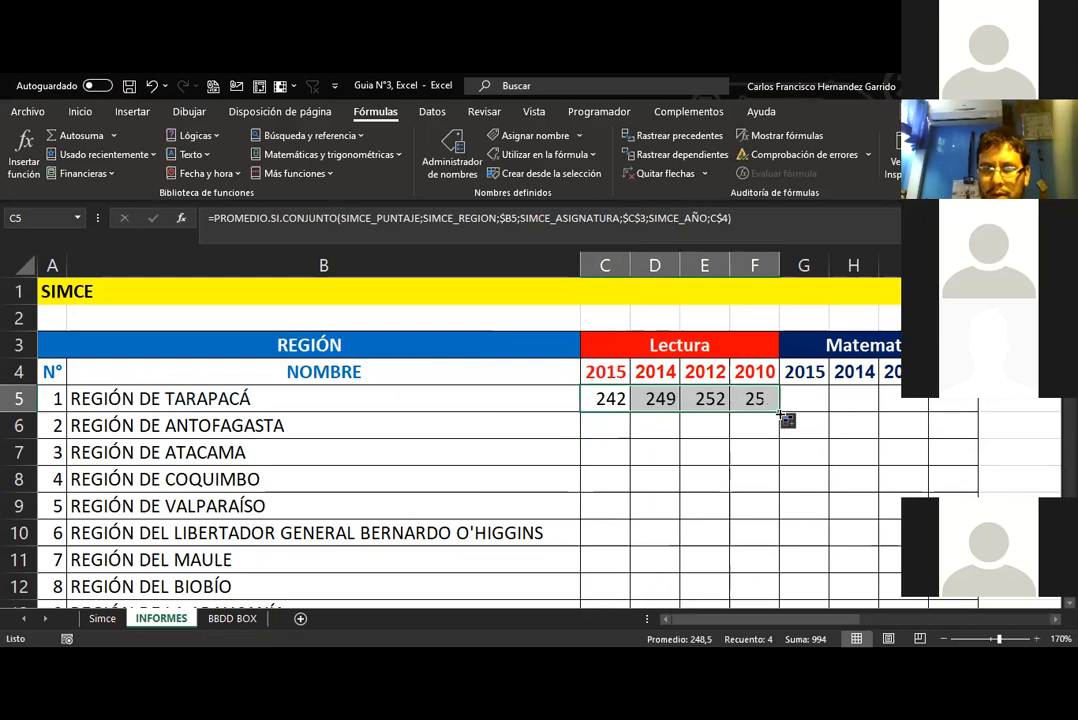
pyautogui.doubleClick(781, 415)
pyautogui.scroll(-3, 775, 450)
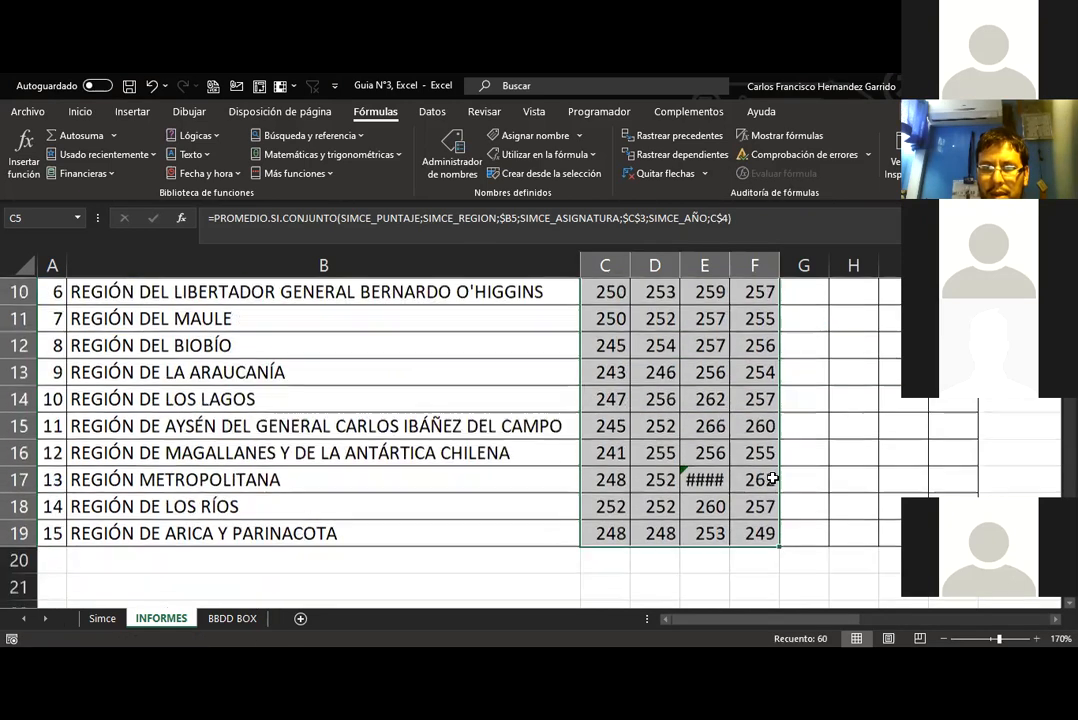
pyautogui.scroll(2, 770, 476)
pyautogui.scroll(-1, 740, 530)
pyautogui.click(712, 560)
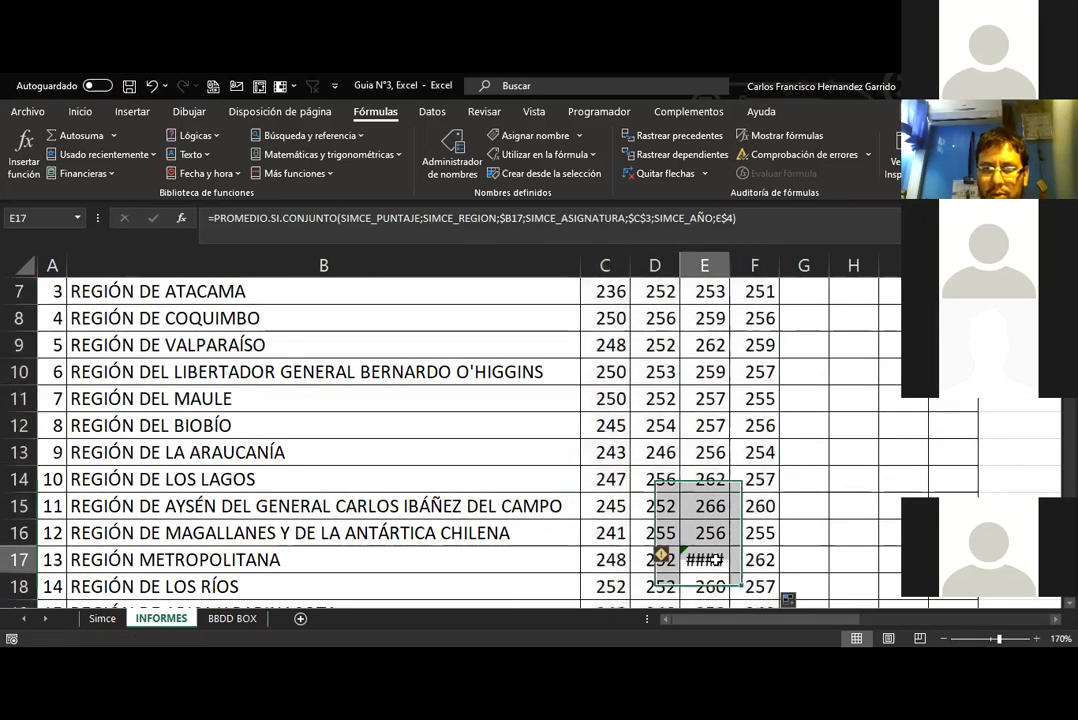
pyautogui.scroll(2, 620, 425)
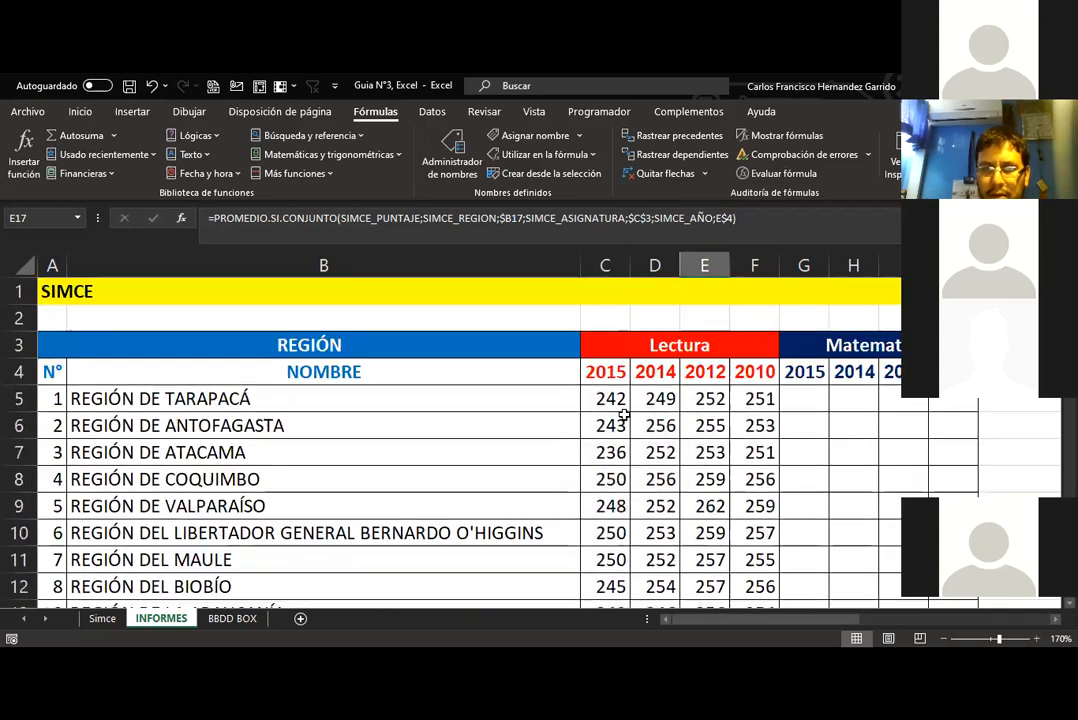
# Examine the mixed references in the C5 formula: the fixed column in $B5 and the fixed row in C$4.
pyautogui.doubleClick(618, 400)
pyautogui.click(739, 461)
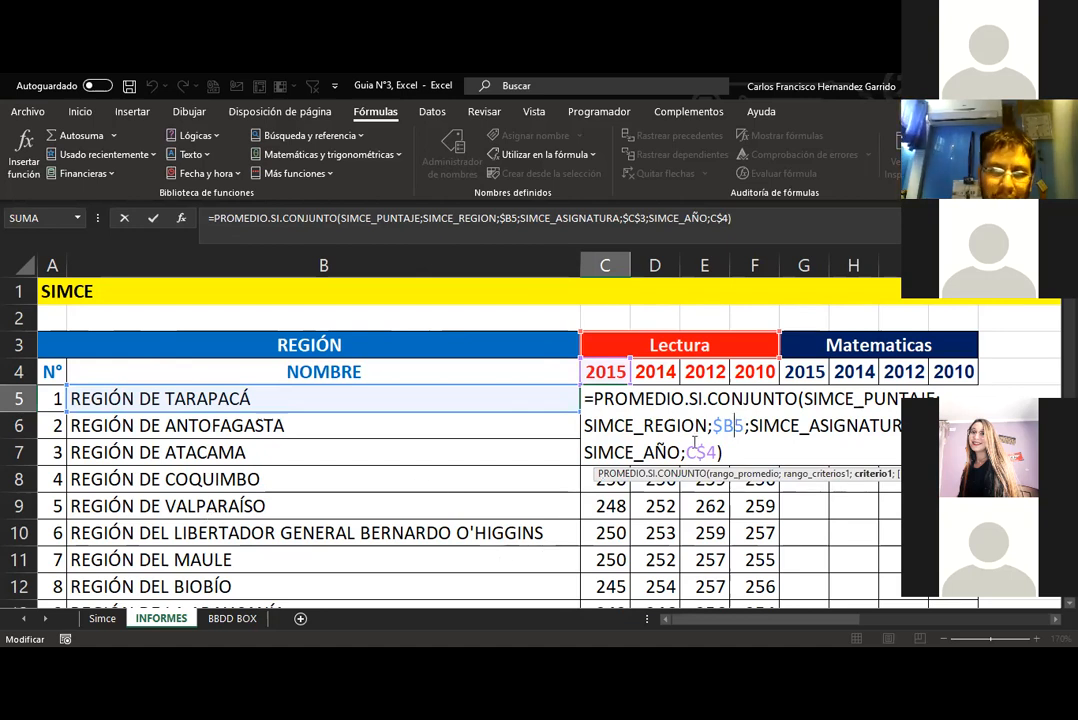
pyautogui.moveTo(713, 427); pyautogui.dragTo(723, 427)
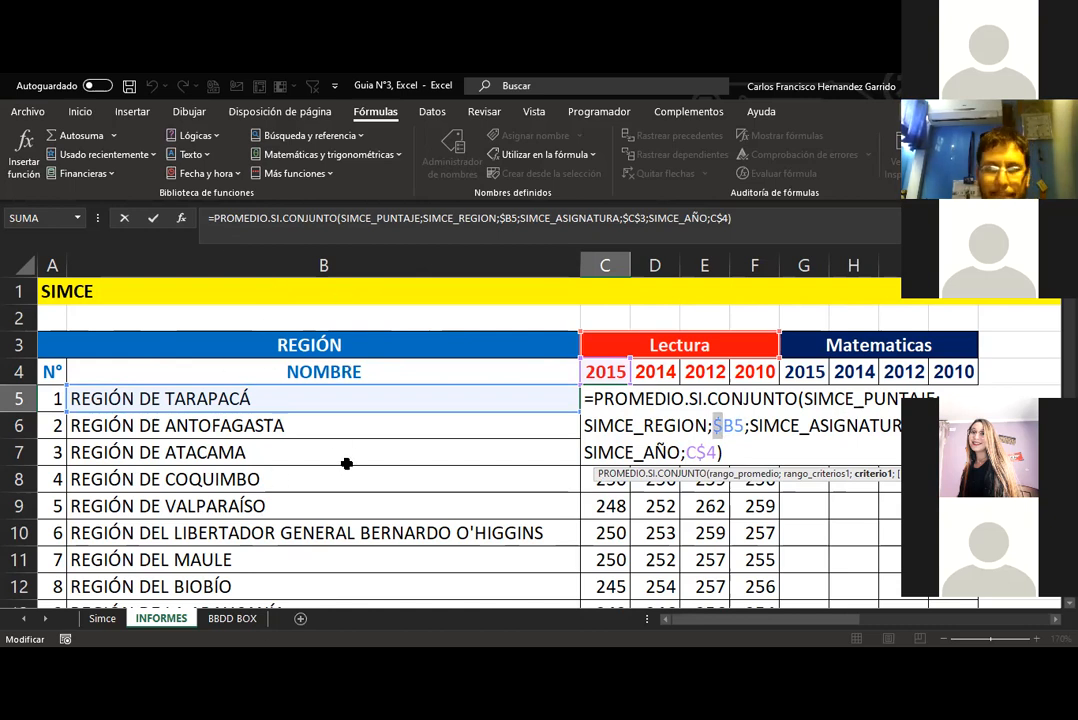
pyautogui.click(920, 426)
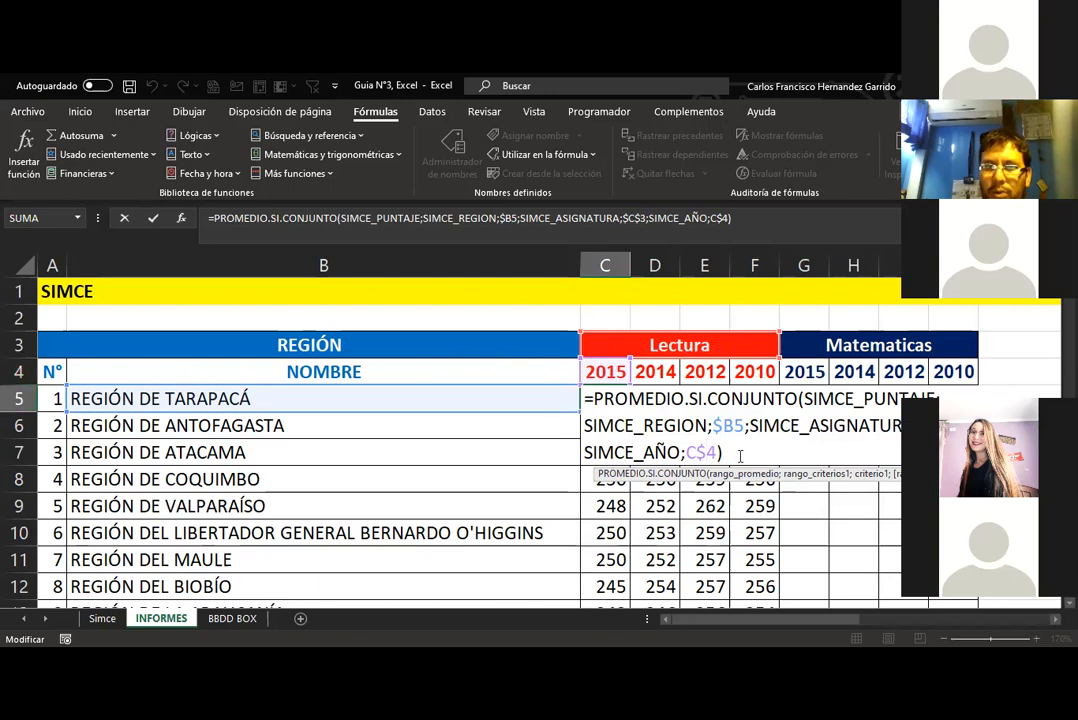
pyautogui.moveTo(705, 452); pyautogui.dragTo(717, 452)
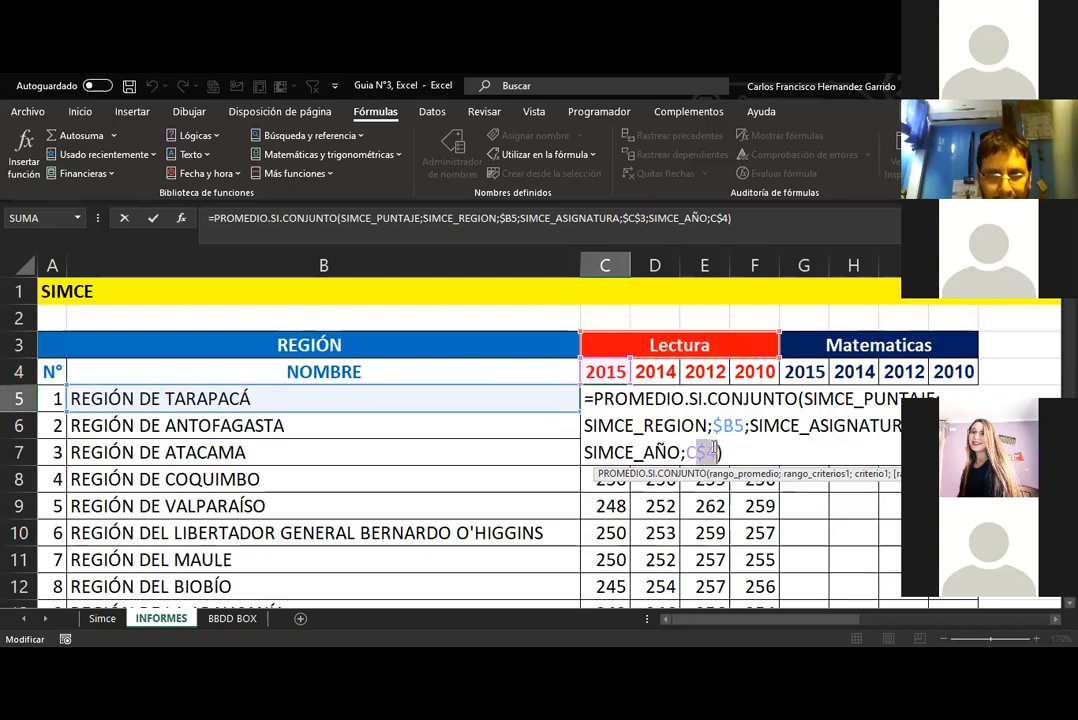
pyautogui.click(731, 452)
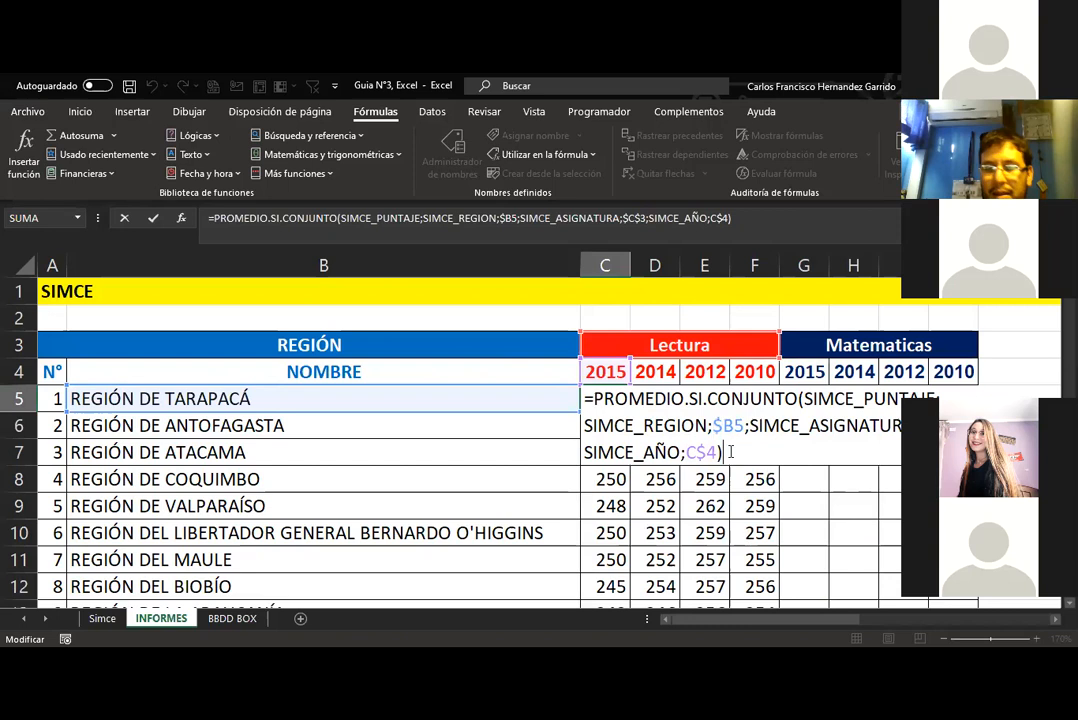
pyautogui.press('Return')
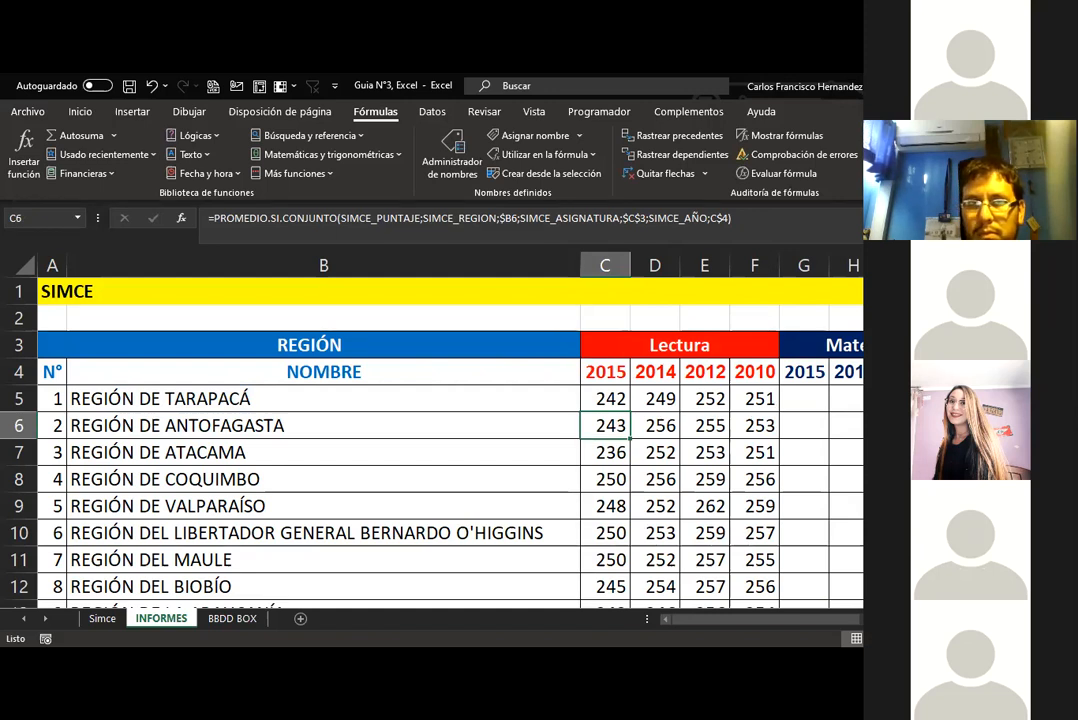
# Reopen the C5 formula to review the C$4 year criterion, and close it without edits.
pyautogui.doubleClick(609, 398)
pyautogui.click(721, 453)
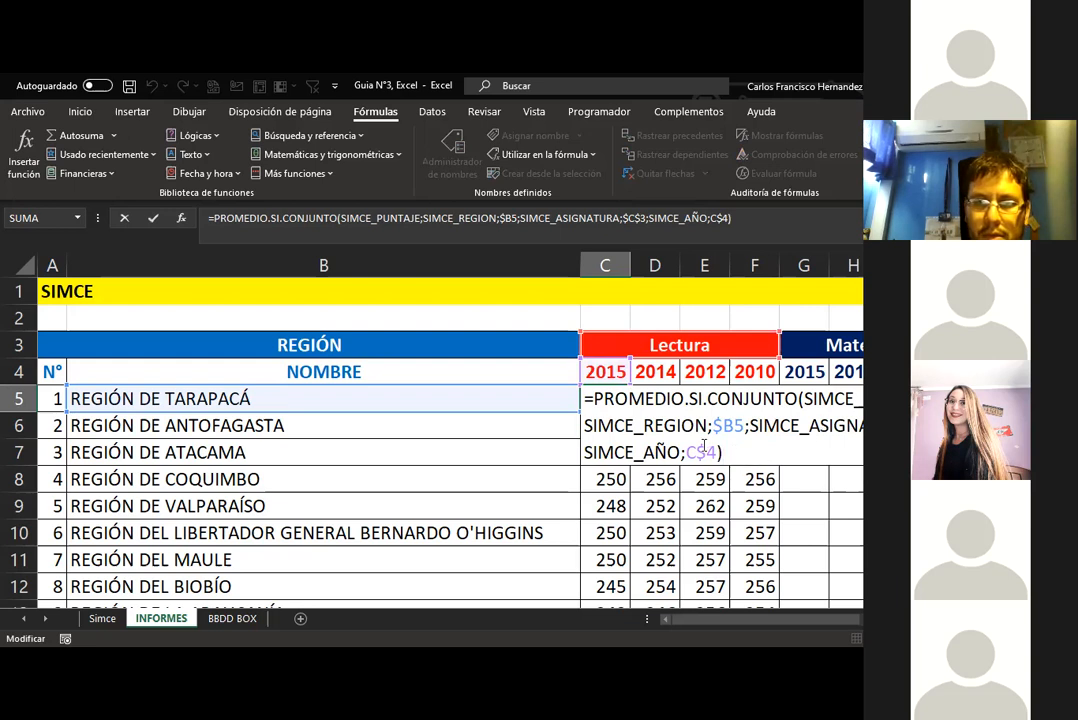
pyautogui.click(718, 452)
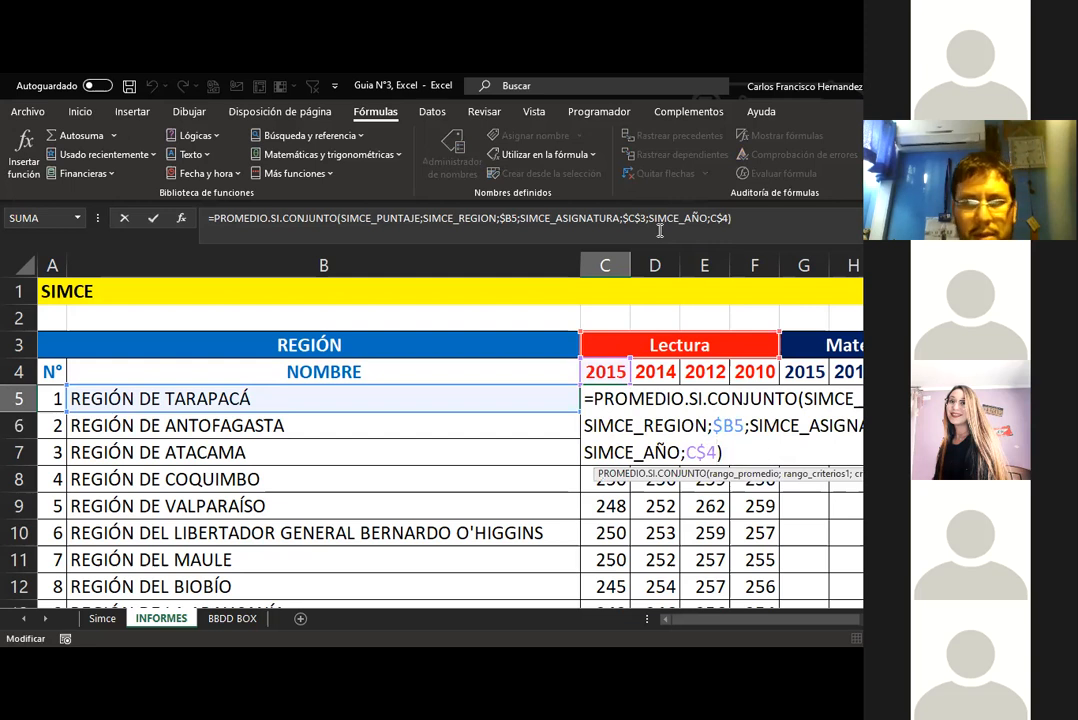
pyautogui.hotkey('ctrl', 'Return')
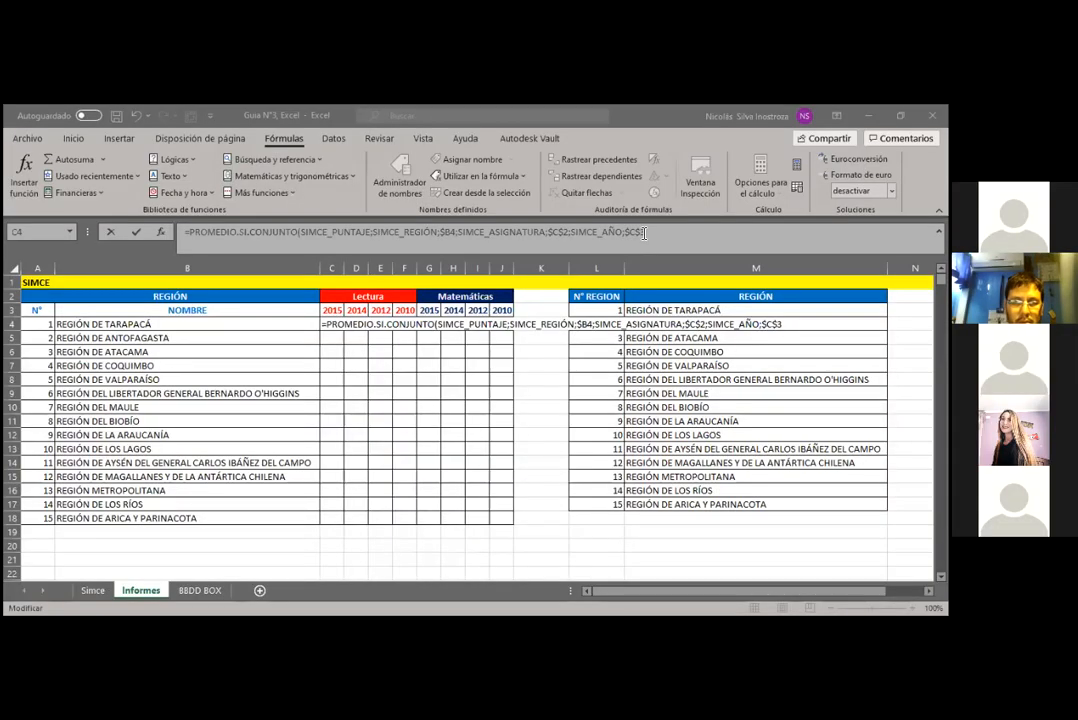
# In the other Informes workbook, cycle the C4 formula's region reference through the absolute and relative forms back to $B4.
pyautogui.click(646, 233)
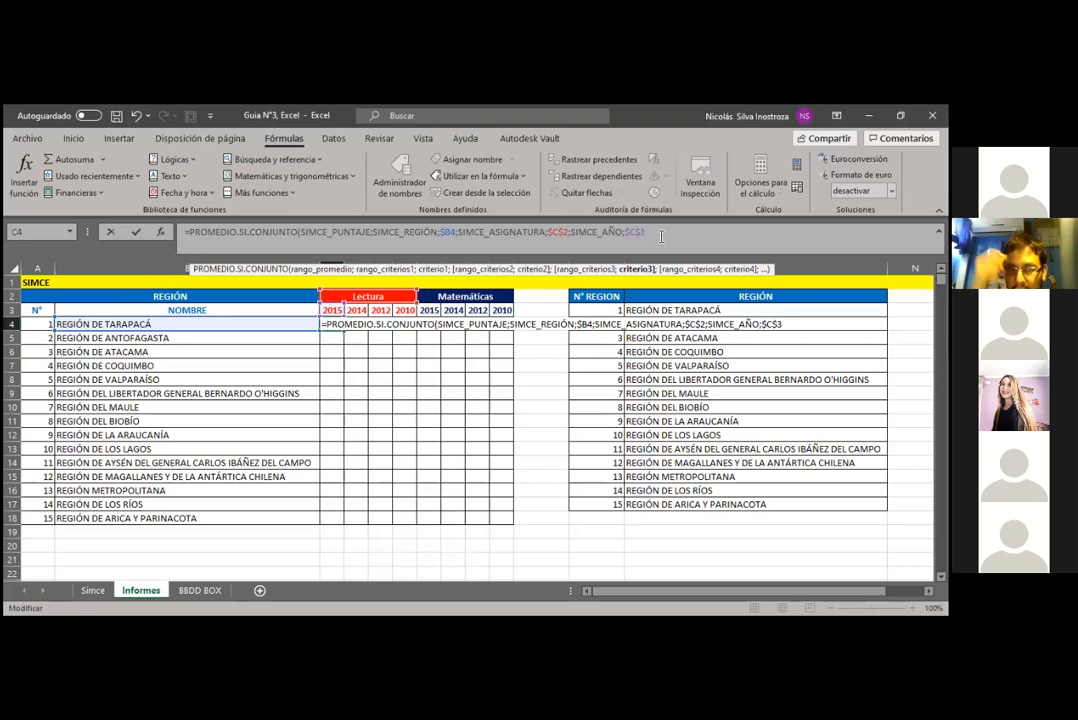
pyautogui.click(452, 231)
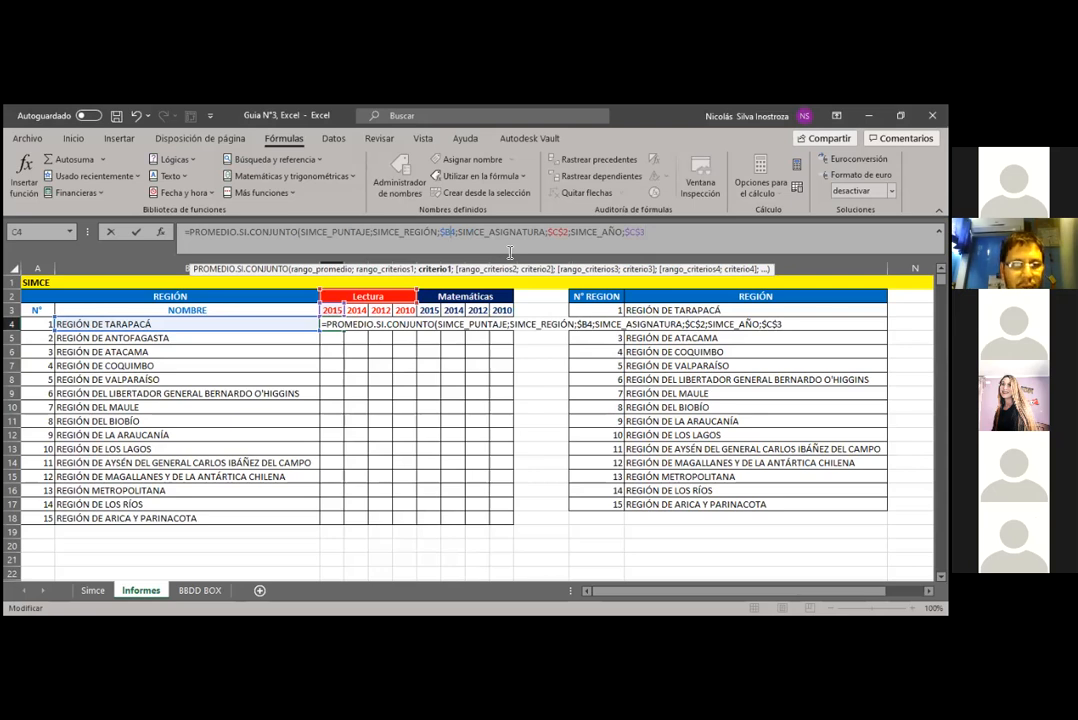
pyautogui.press('F4')
pyautogui.press('F4')
pyautogui.press('F4')
pyautogui.press('F4')
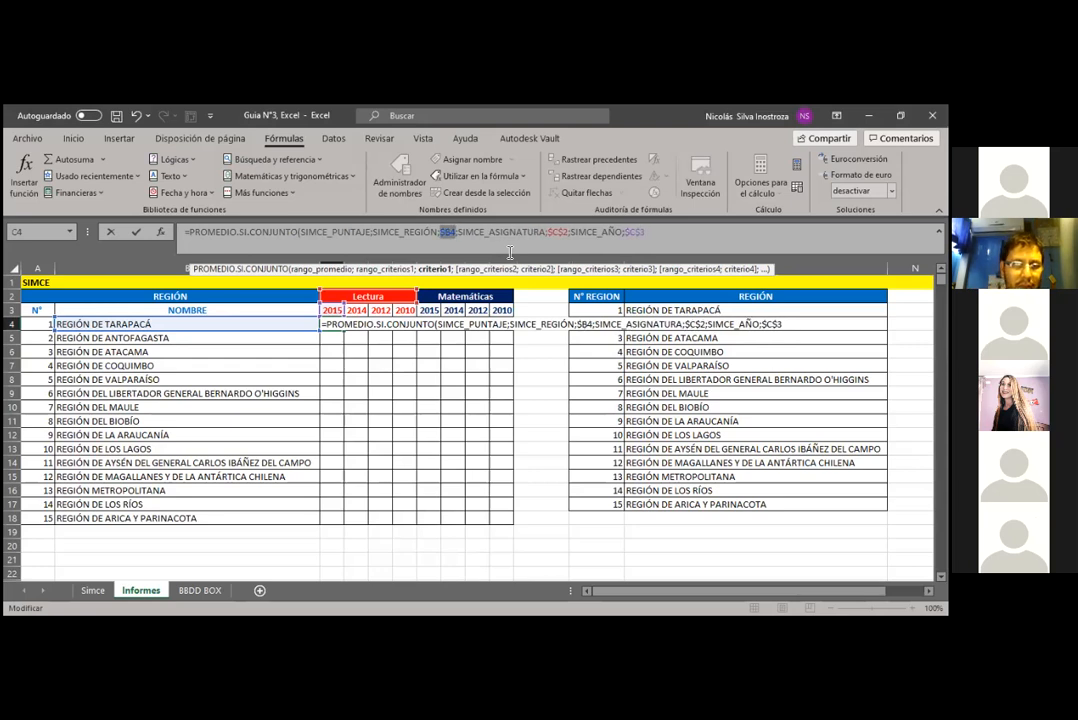